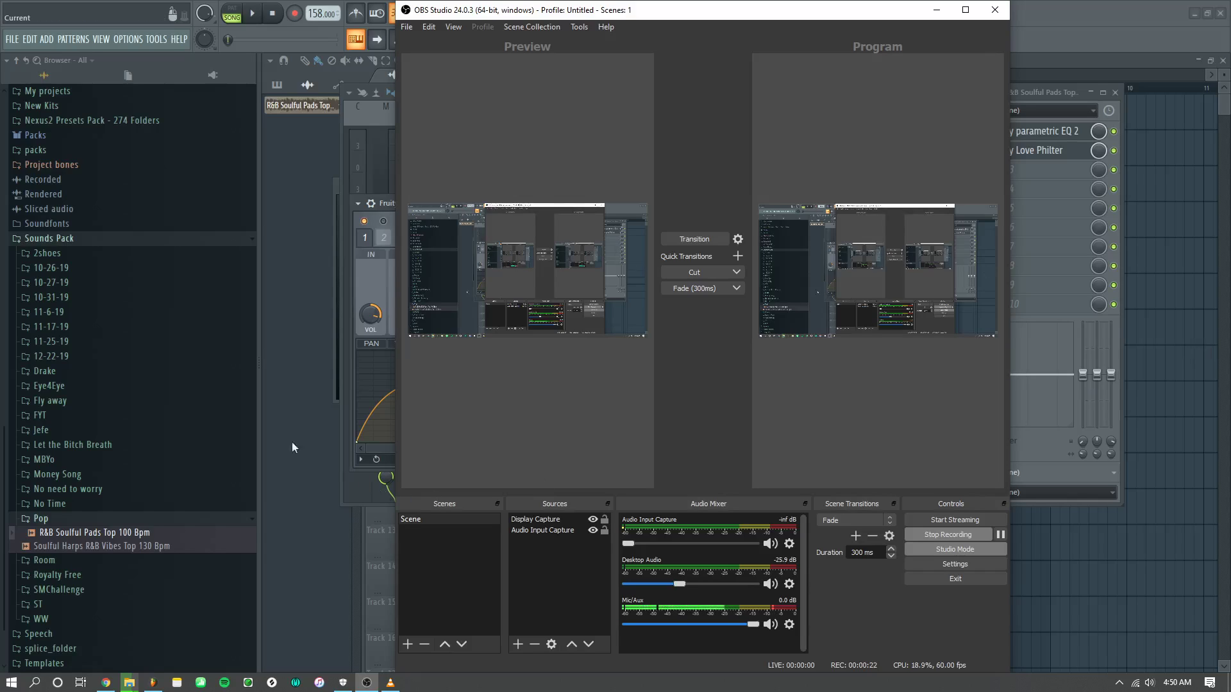
# Step: Switch to FL Studio's playlist and preview the R&B Soulful Pads Top 100 Bpm sample from the Pop folder
pyautogui.click(937, 10)
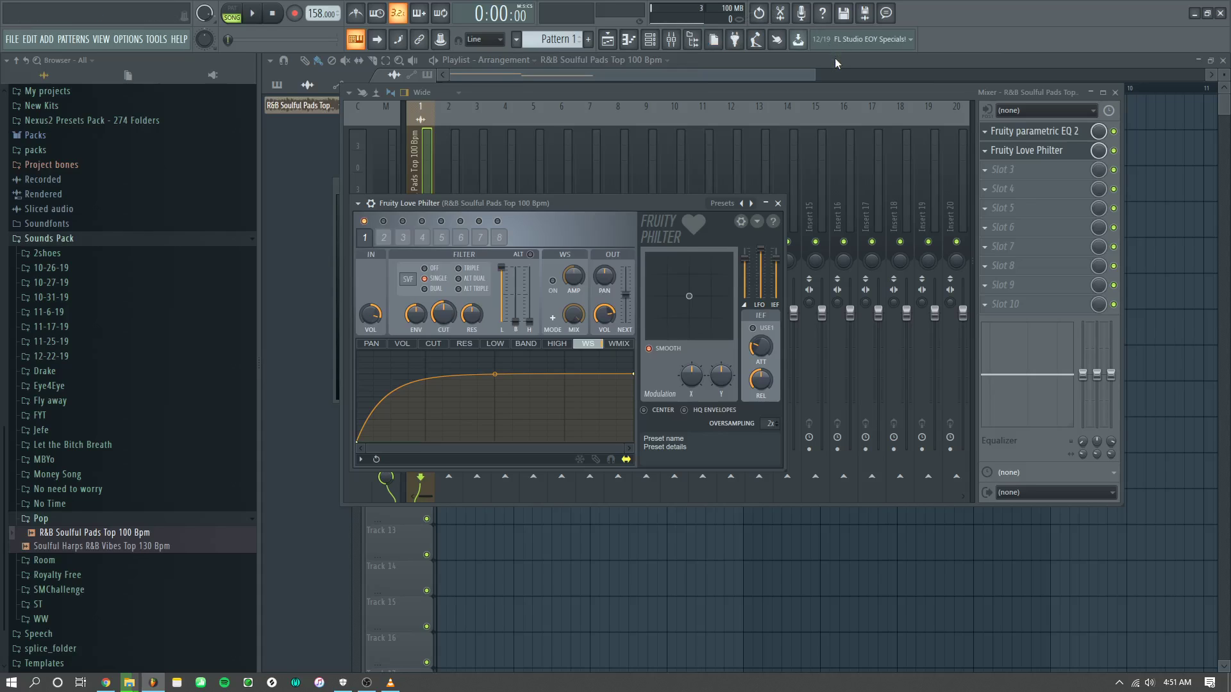
pyautogui.click(784, 60)
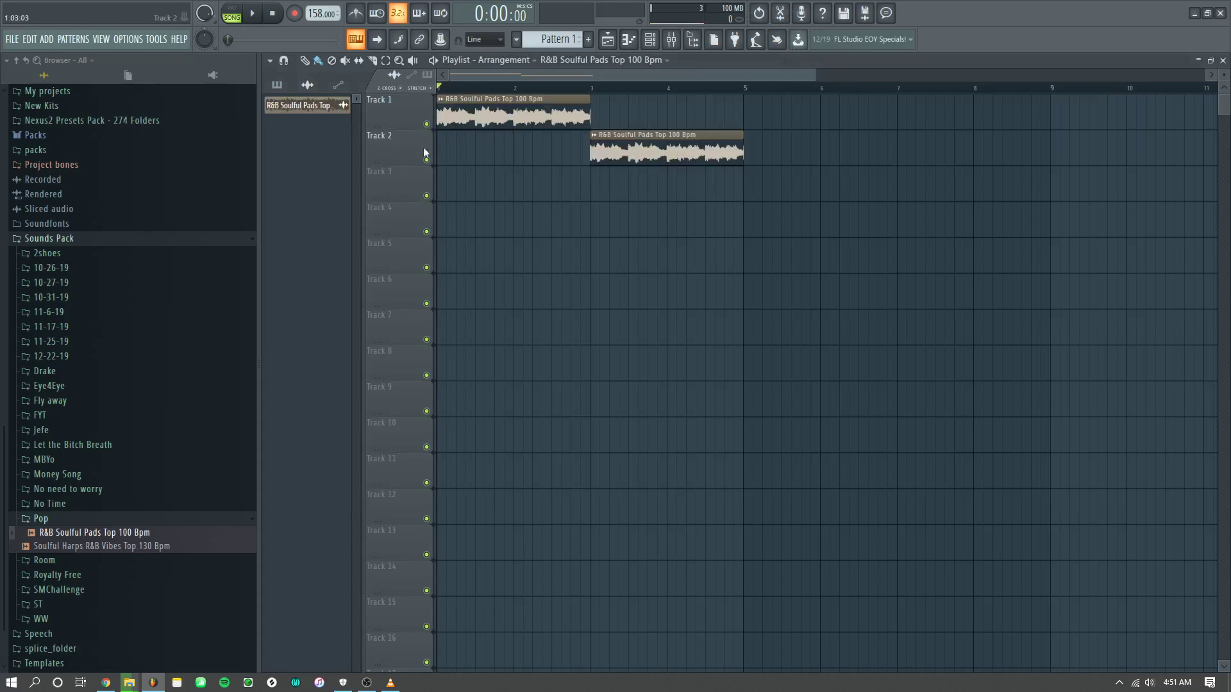
pyautogui.moveTo(99, 547); pyautogui.dragTo(102, 542)
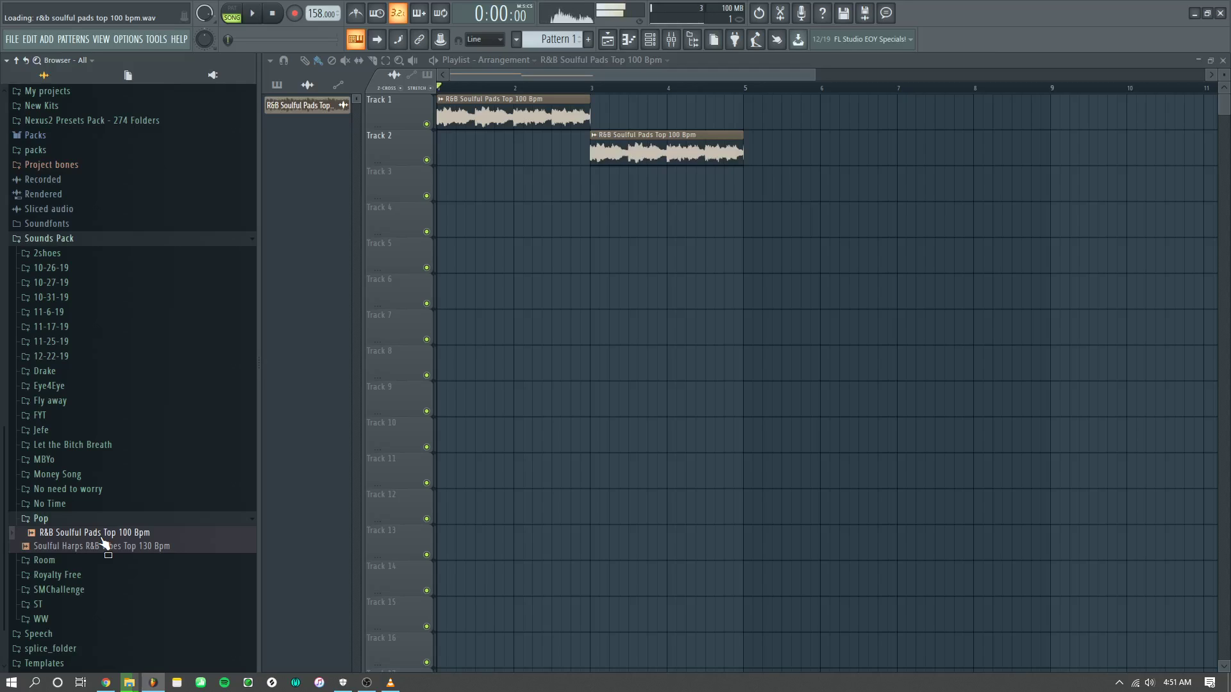
pyautogui.moveTo(102, 542); pyautogui.dragTo(681, 342)
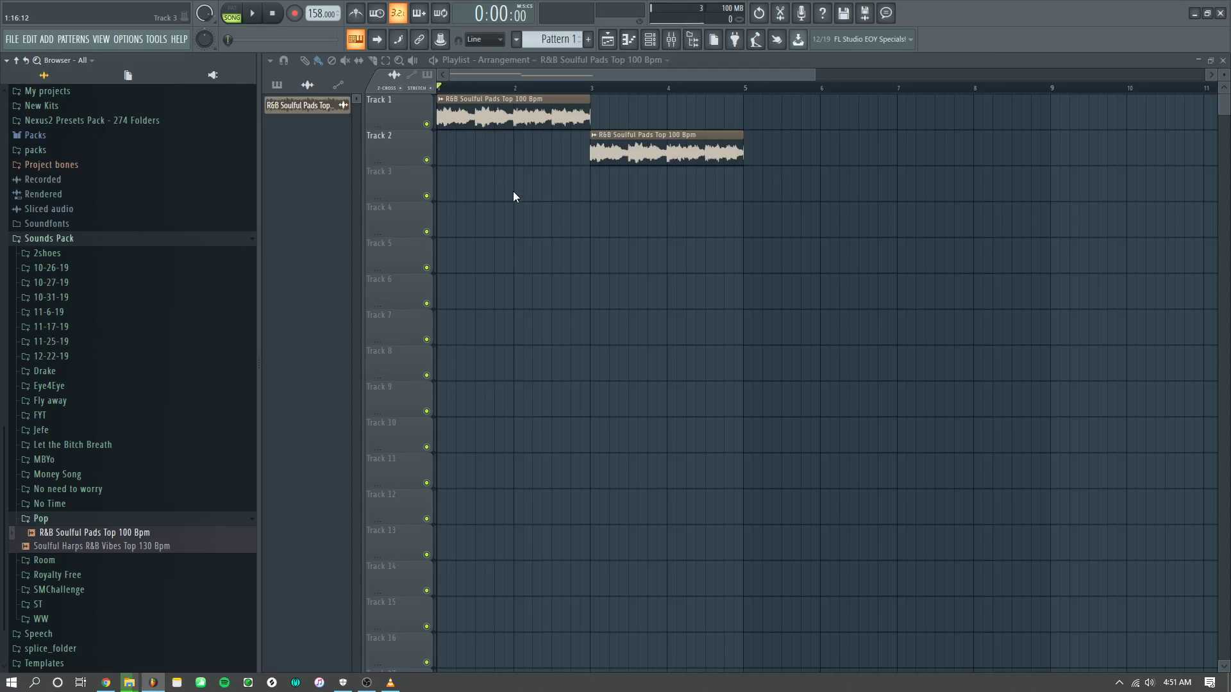
# Step: Play the song and load the Ovo preset in Fruity Love Philter on the R&B Soulful Pads mixer track
pyautogui.hotkey('ctrl', 's')
pyautogui.click(958, 506)
pyautogui.press('space')
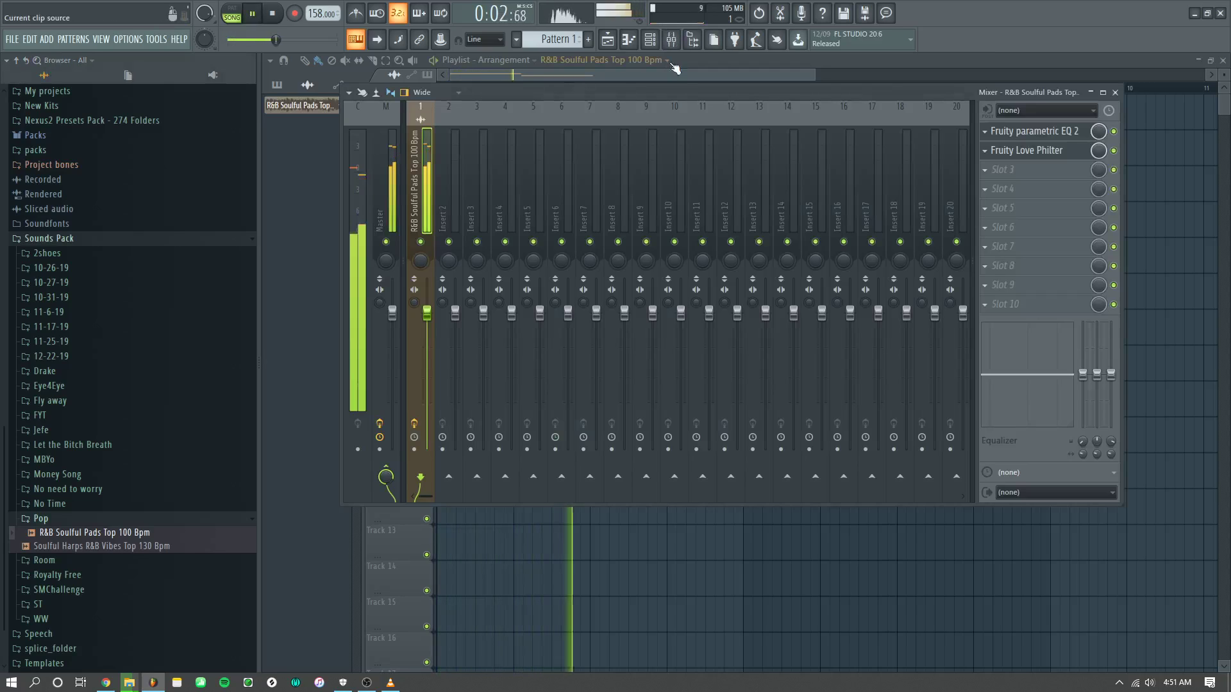
pyautogui.press('F9')
pyautogui.click(1027, 152)
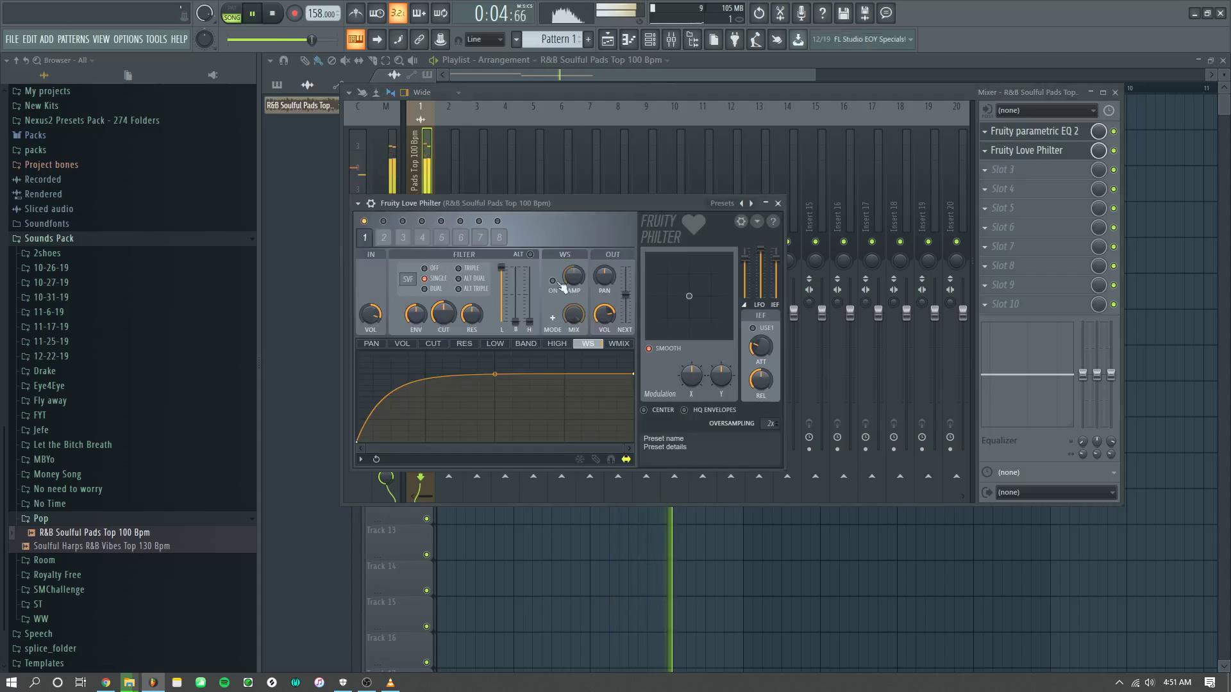
pyautogui.moveTo(474, 322); pyautogui.dragTo(474, 346)
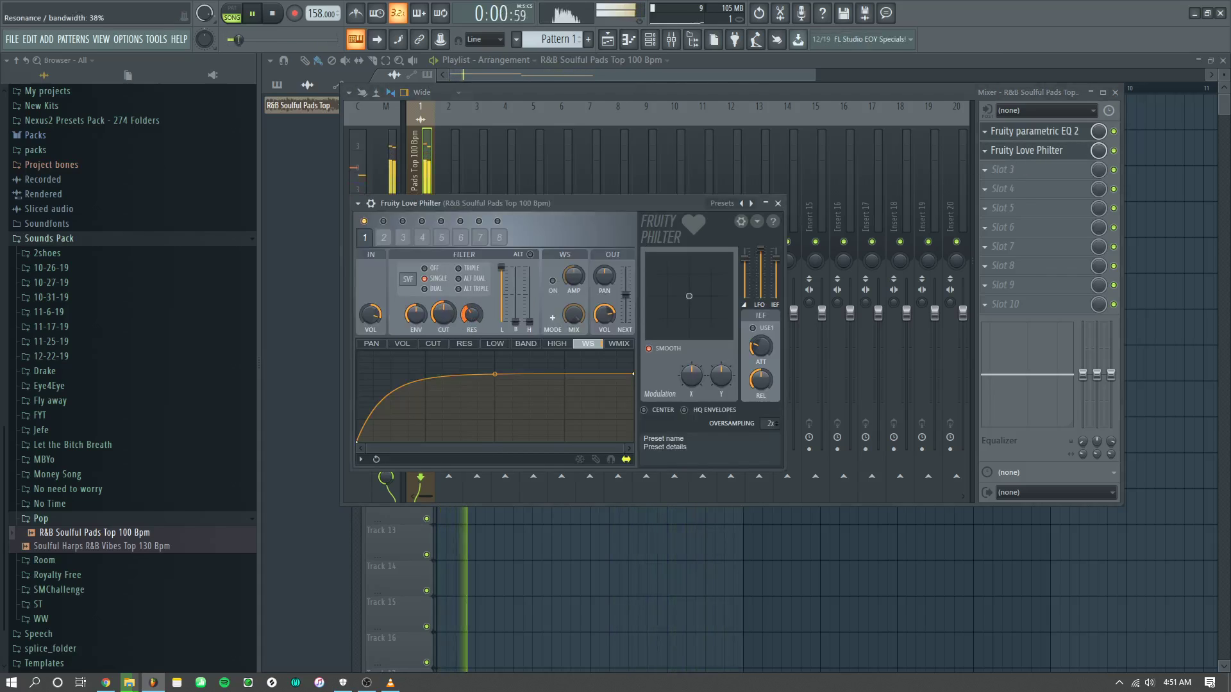
pyautogui.click(724, 203)
pyautogui.click(743, 40)
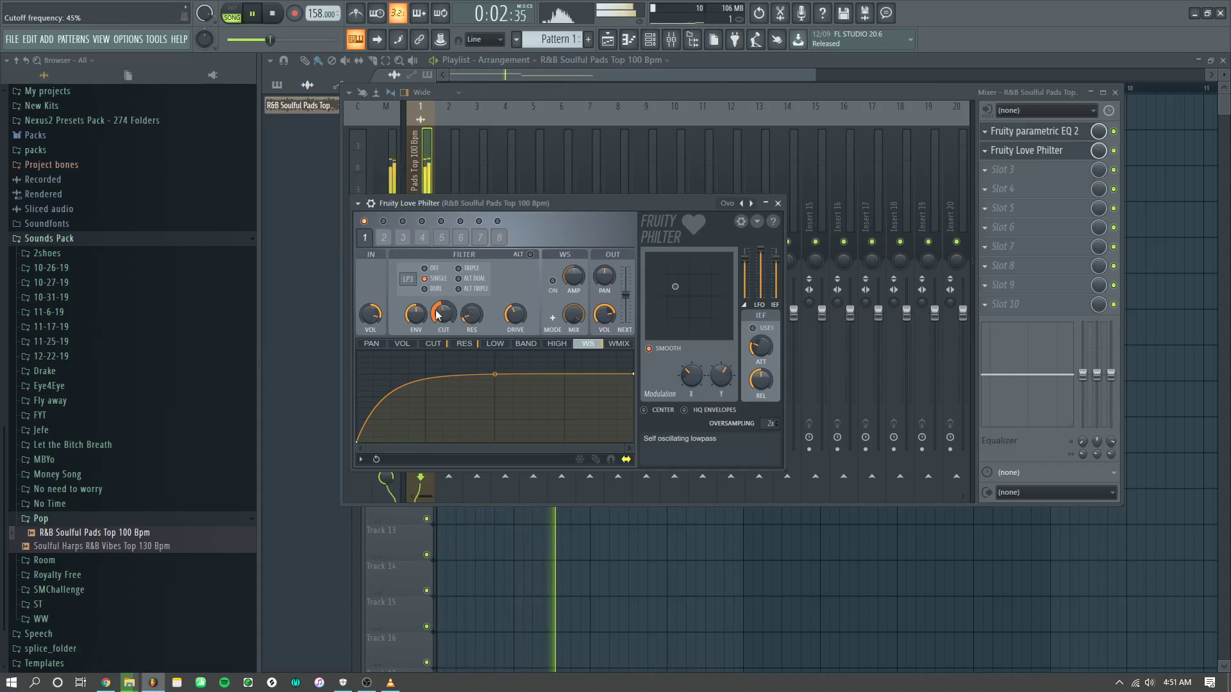
pyautogui.click(474, 138)
# Step: Adjust the stereo separation of the R&B Soulful Pads mixer track and lower its volume to -1.0 dB
pyautogui.moveTo(414, 301); pyautogui.dragTo(414, 292)
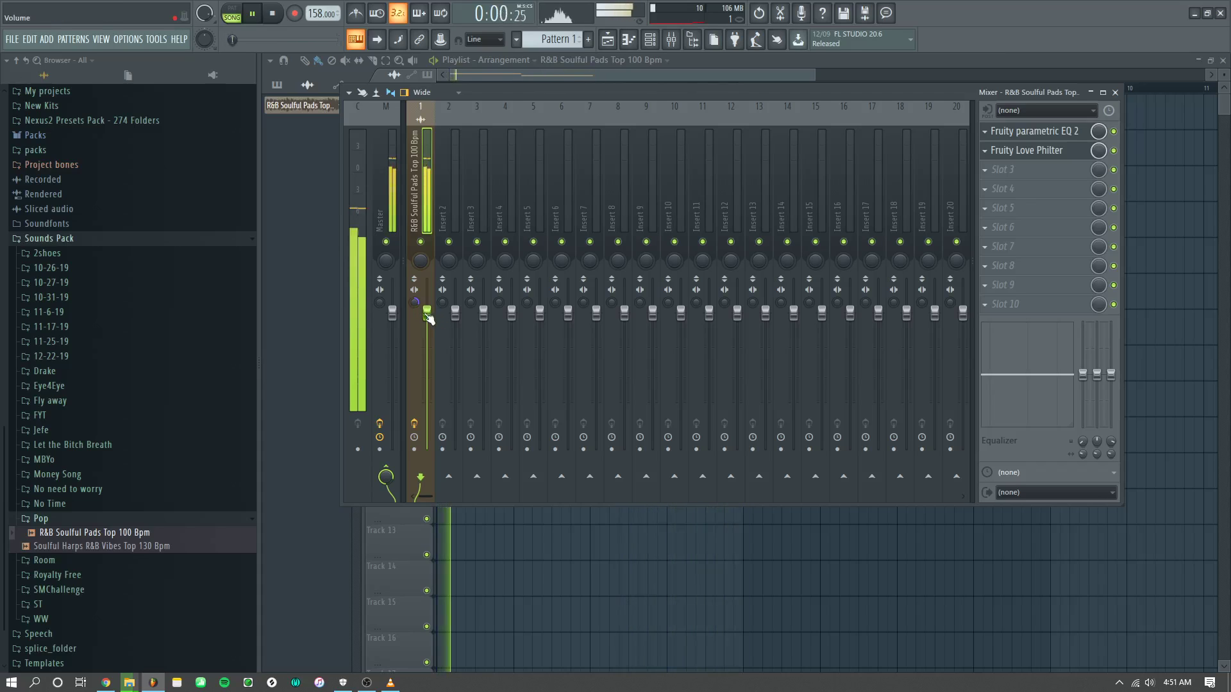
pyautogui.moveTo(426, 311); pyautogui.dragTo(430, 323)
pyautogui.press('space')
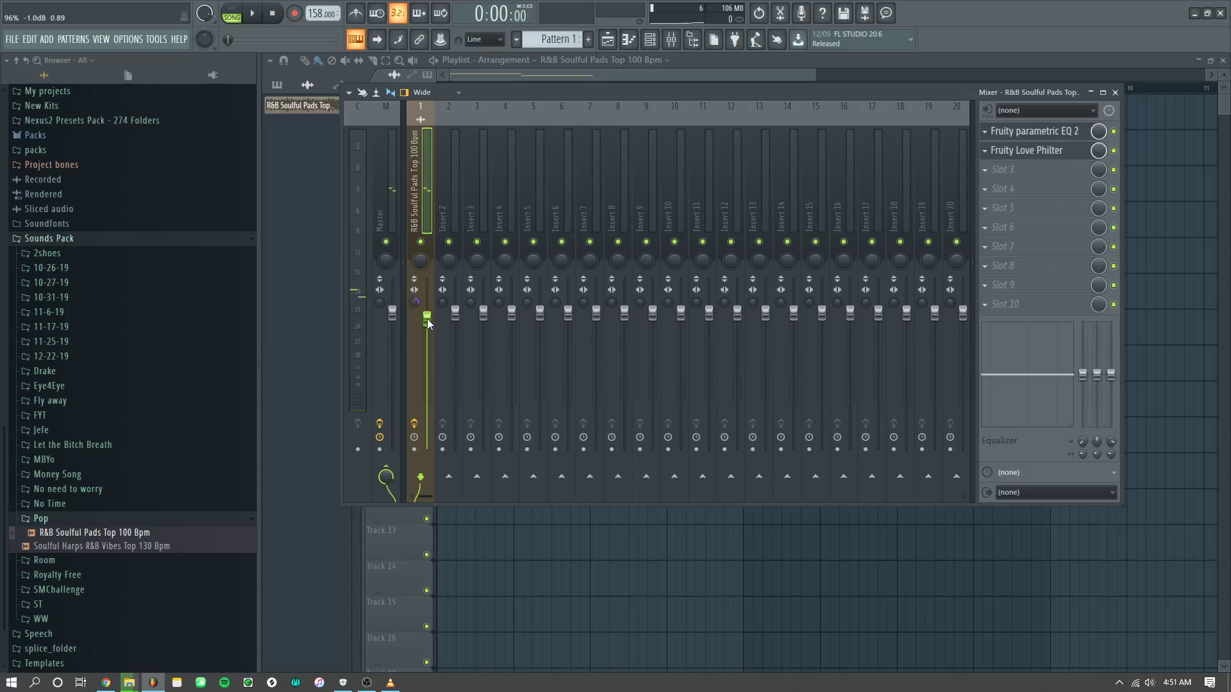
# Step: Start saving the project and create a folder named Playboi Cardi in Catalogs > FLPs > A Type Beat
pyautogui.hotkey('ctrl', 's')
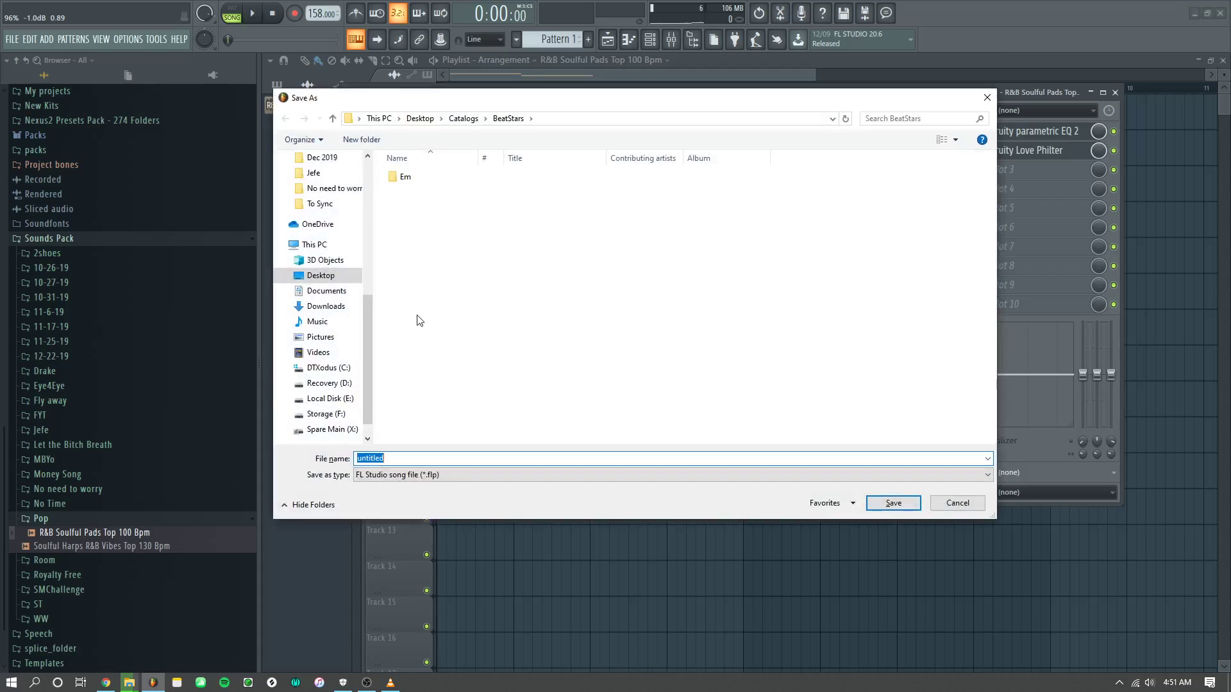
pyautogui.click(462, 119)
pyautogui.doubleClick(418, 217)
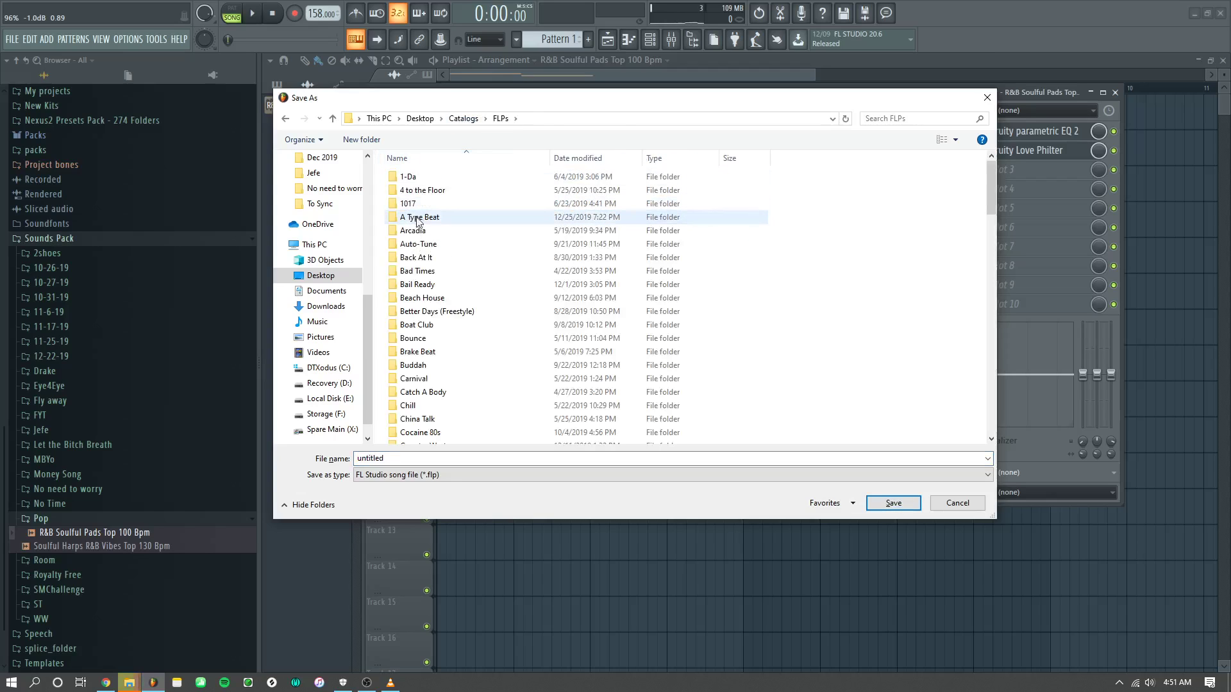
pyautogui.doubleClick(418, 216)
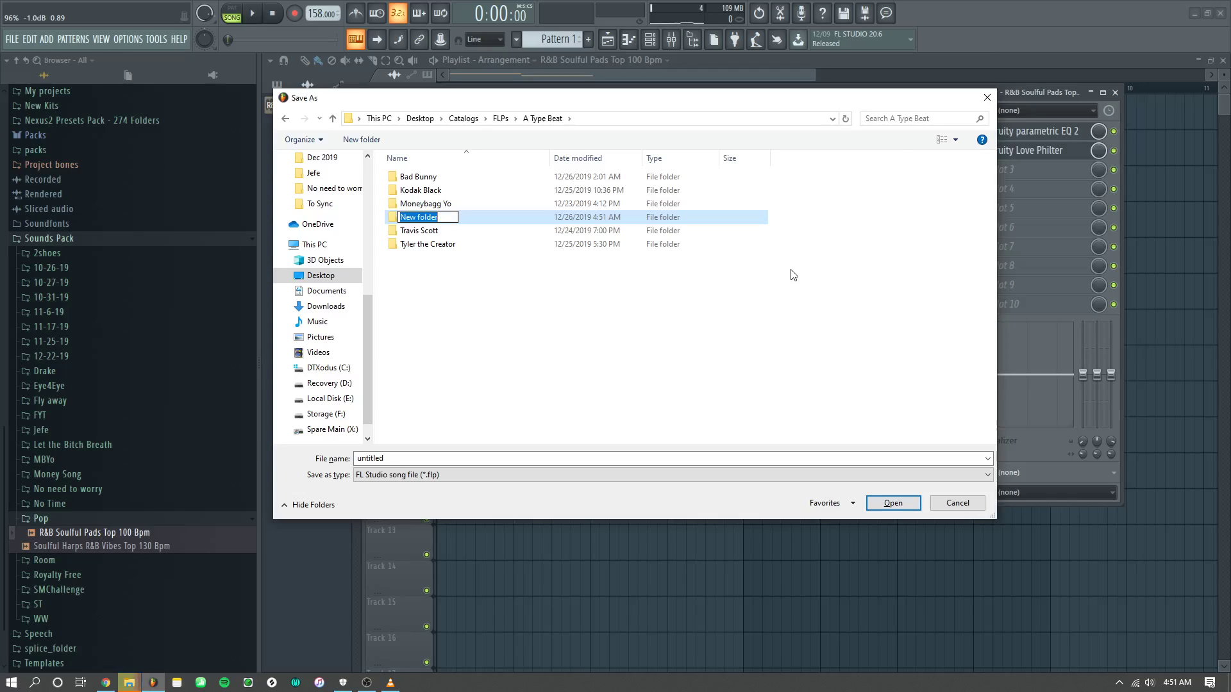
pyautogui.write('Playboi Cardi')
pyautogui.press('Return')
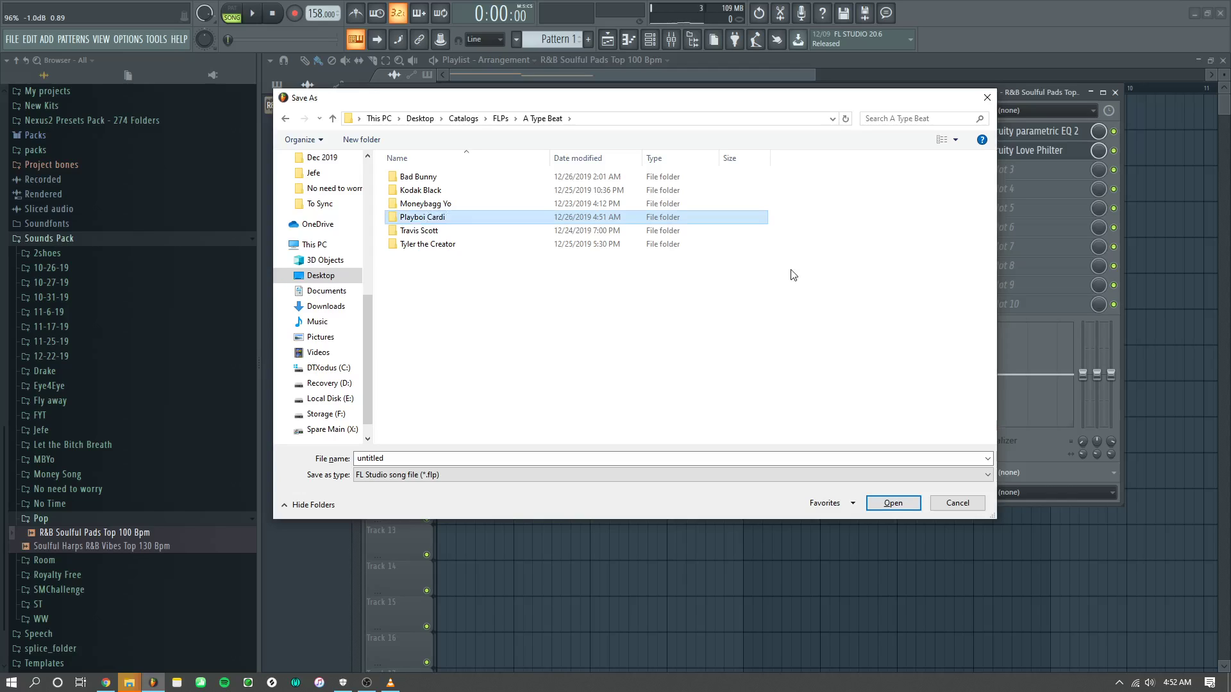
# Step: Save the project as "Woke up" in the Playboi Cardi folder
pyautogui.doubleClick(448, 218)
pyautogui.doubleClick(449, 457)
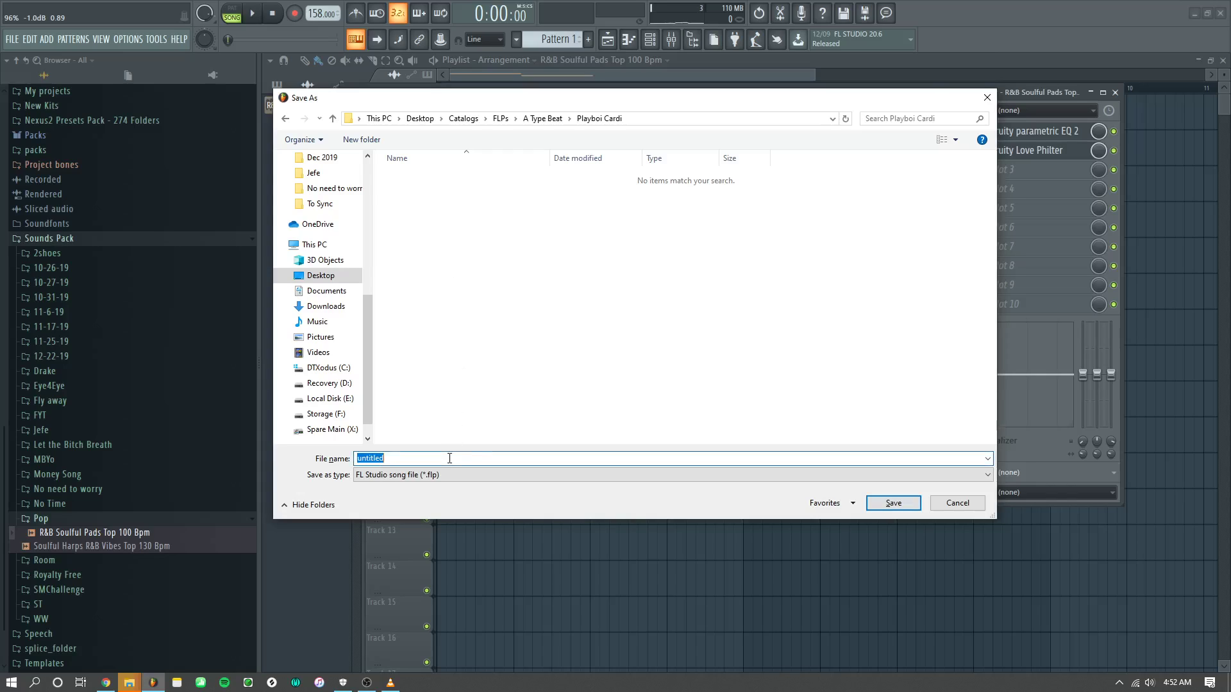
pyautogui.write('Woke up')
pyautogui.click(891, 504)
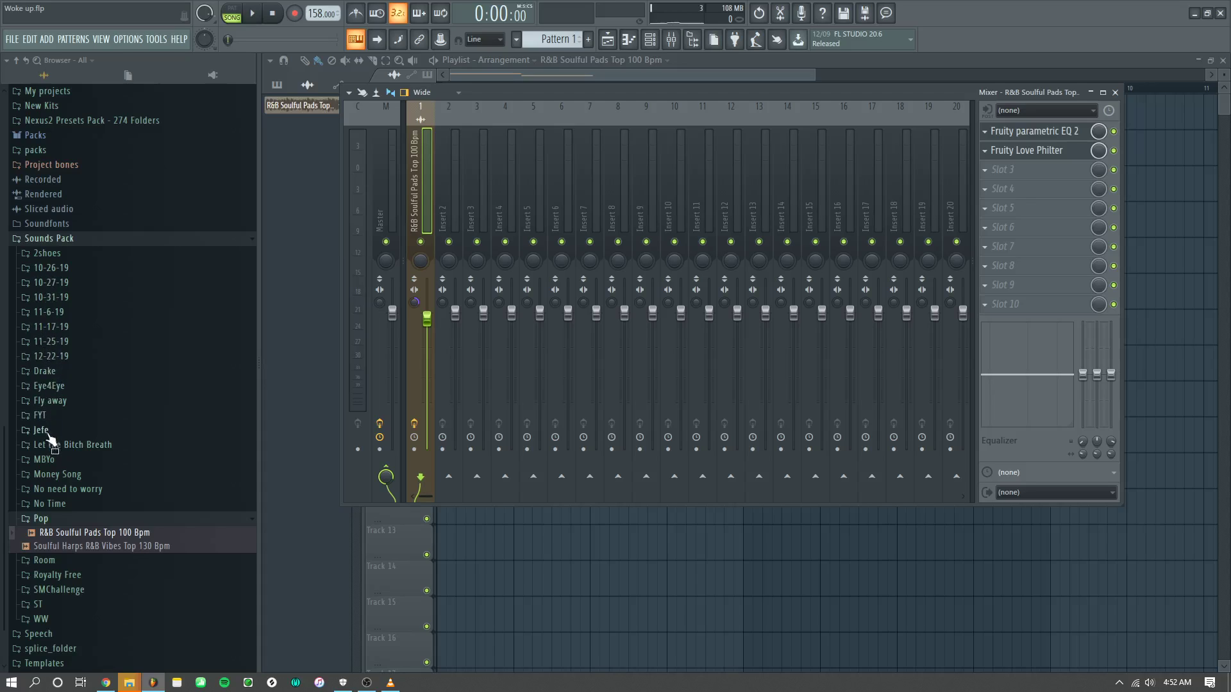
# Step: Audition the song and expand the Drums folder of the Asap Rocky Sound Kit within Kits
pyautogui.scroll(-1, 62, 523)
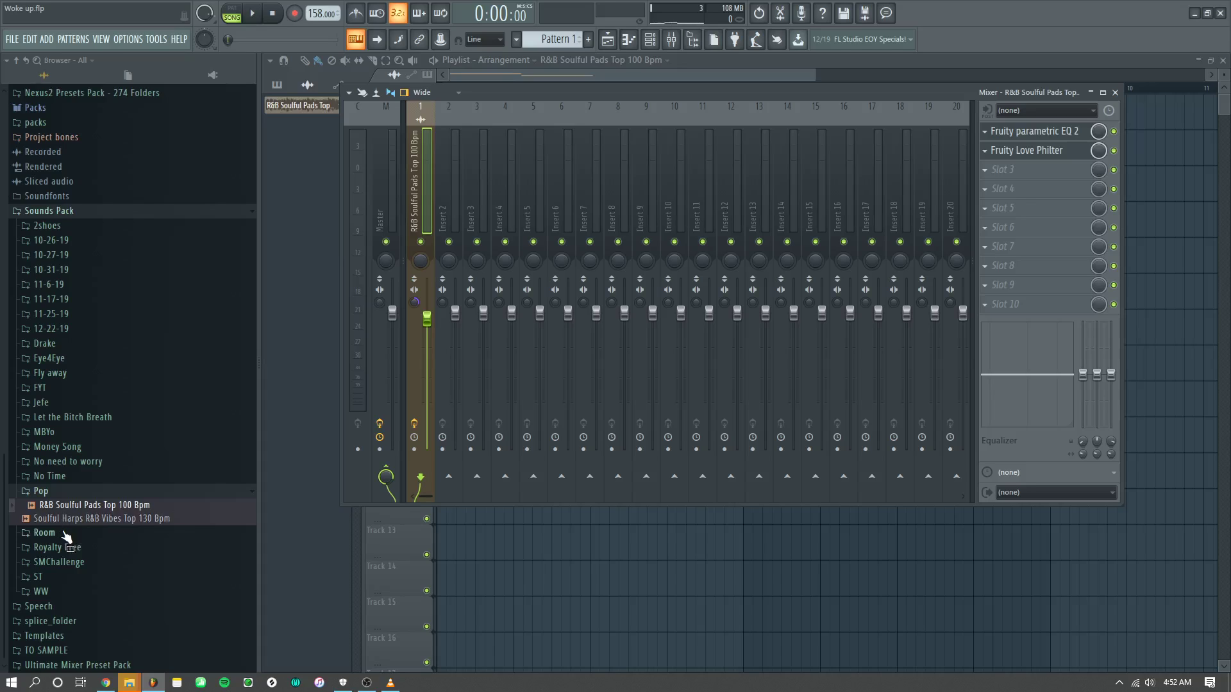
pyautogui.press('space')
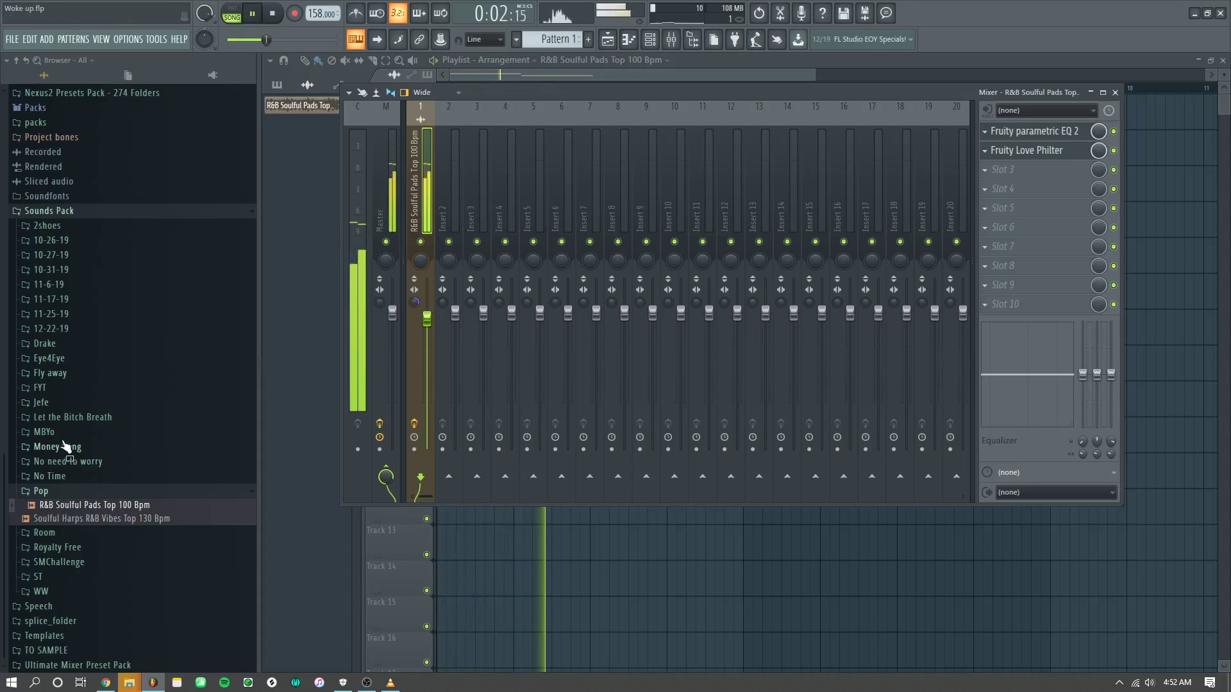
pyautogui.scroll(7, 67, 369)
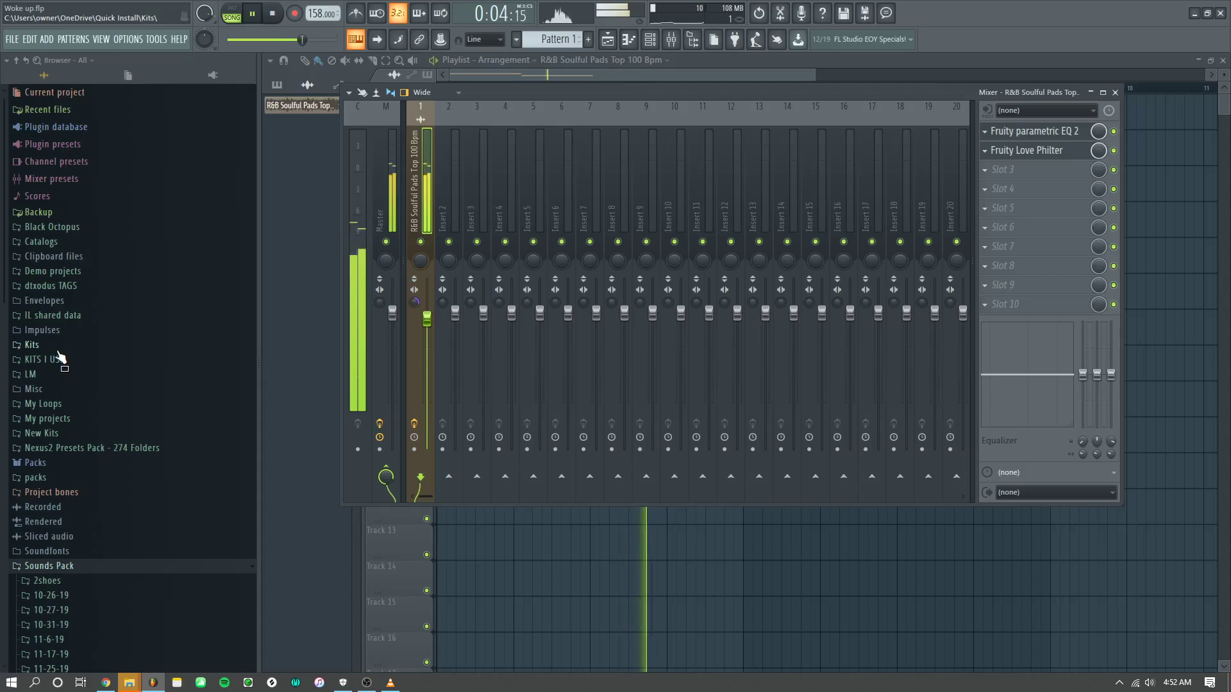
pyautogui.click(58, 349)
pyautogui.press('space')
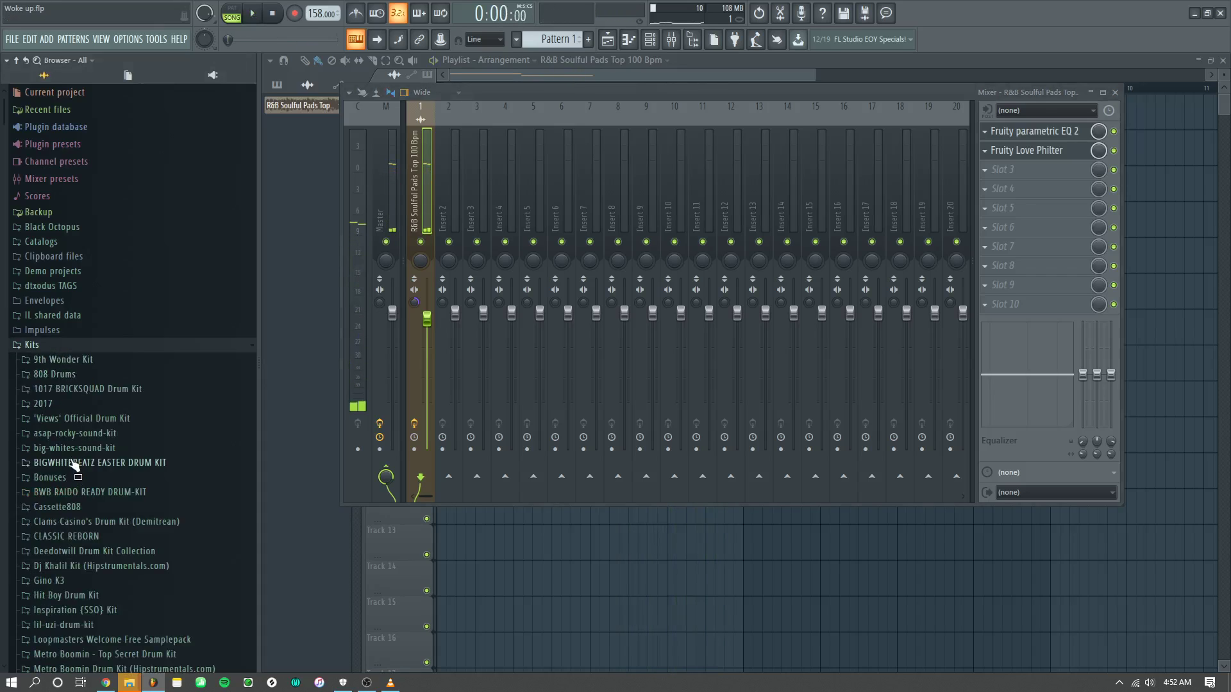
pyautogui.click(74, 433)
pyautogui.click(83, 448)
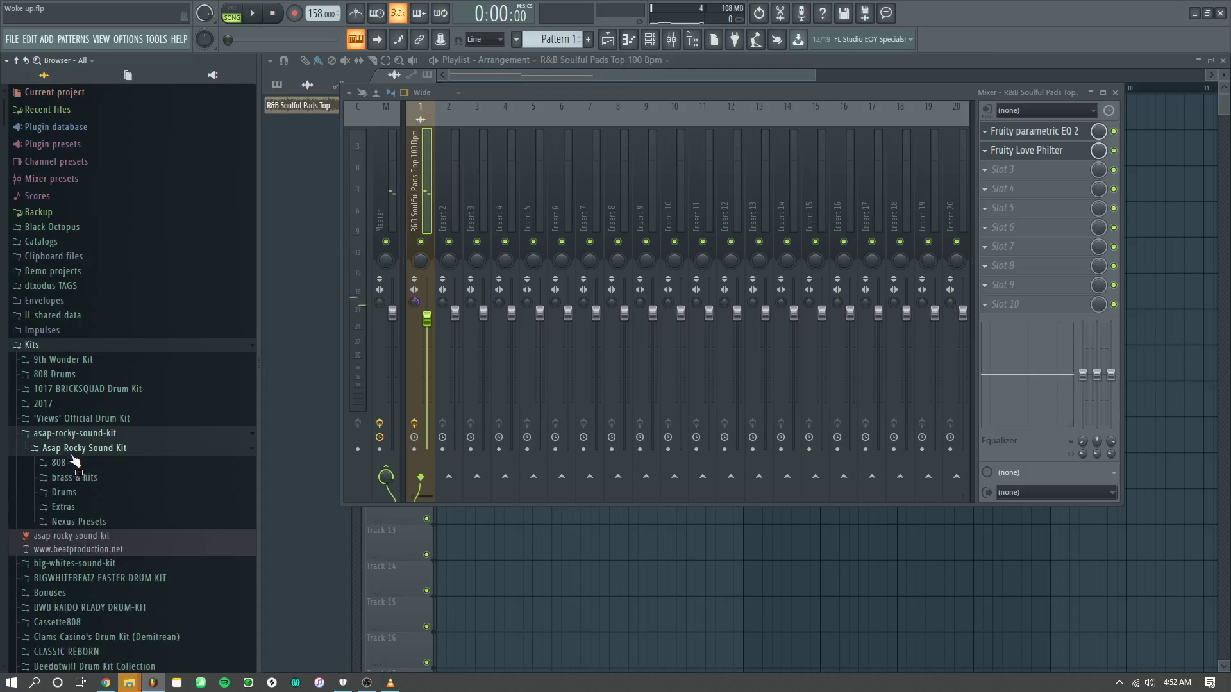
pyautogui.click(82, 493)
pyautogui.scroll(-5, 89, 475)
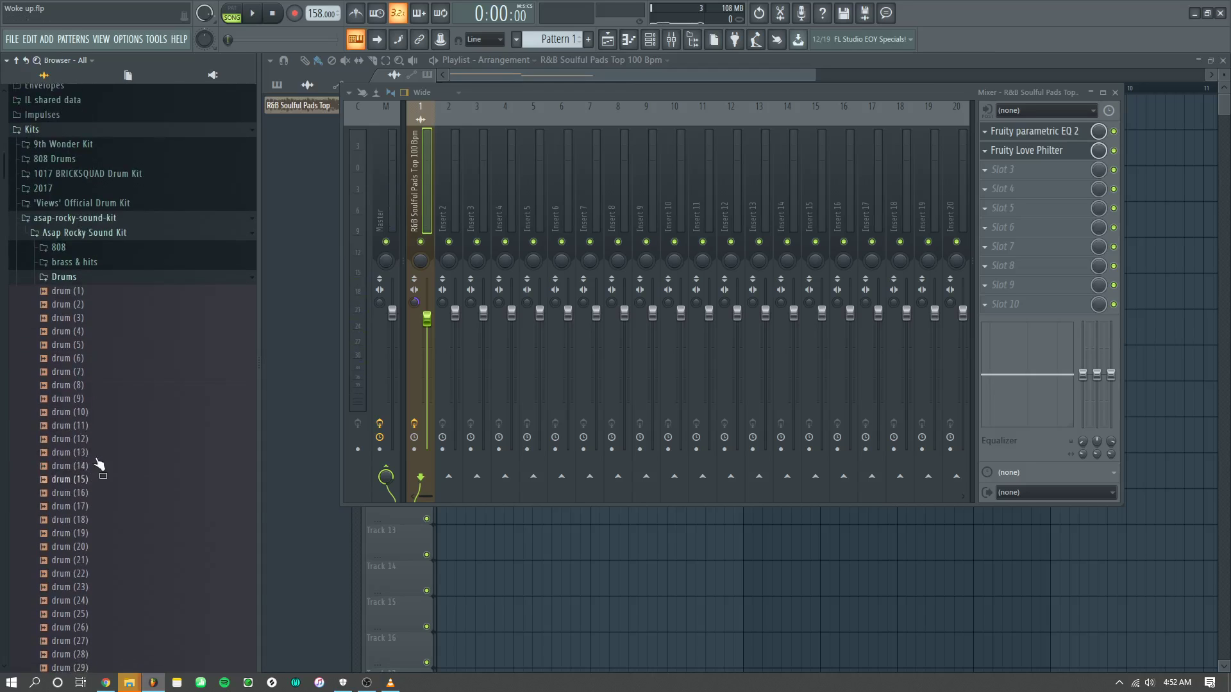
# Step: Preview the drum samples and load drum (8) and drum (7) into new sampler channels
pyautogui.click(107, 412)
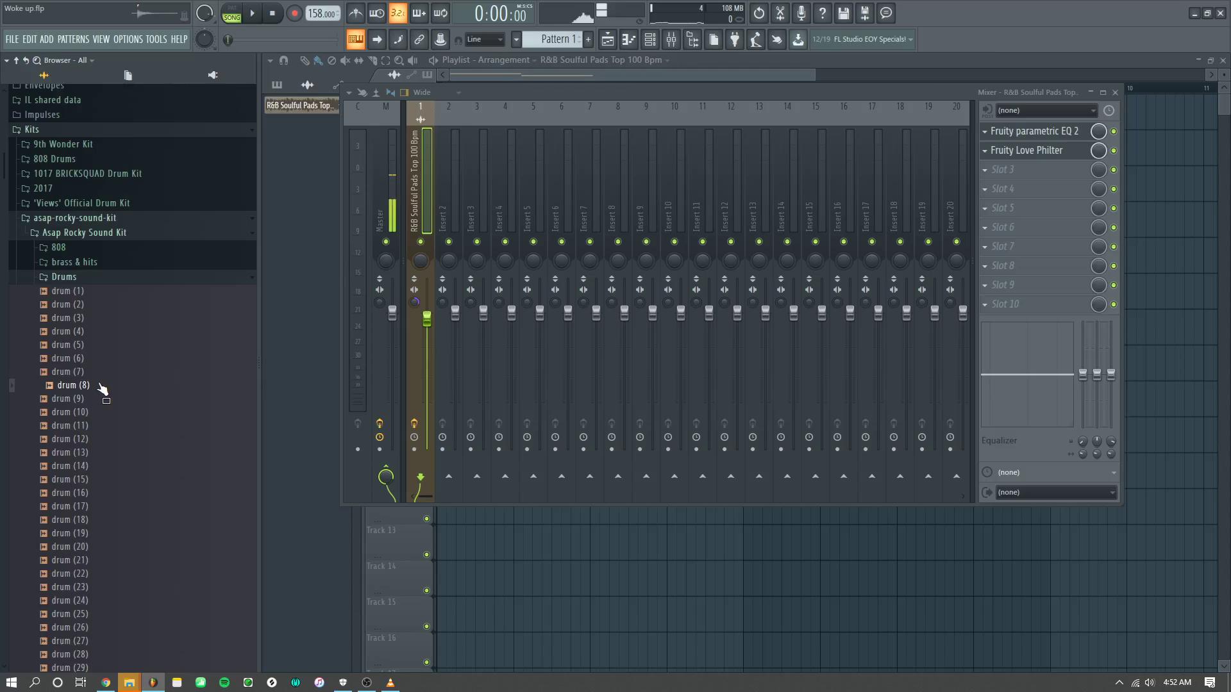
pyautogui.rightClick(106, 386)
pyautogui.click(148, 398)
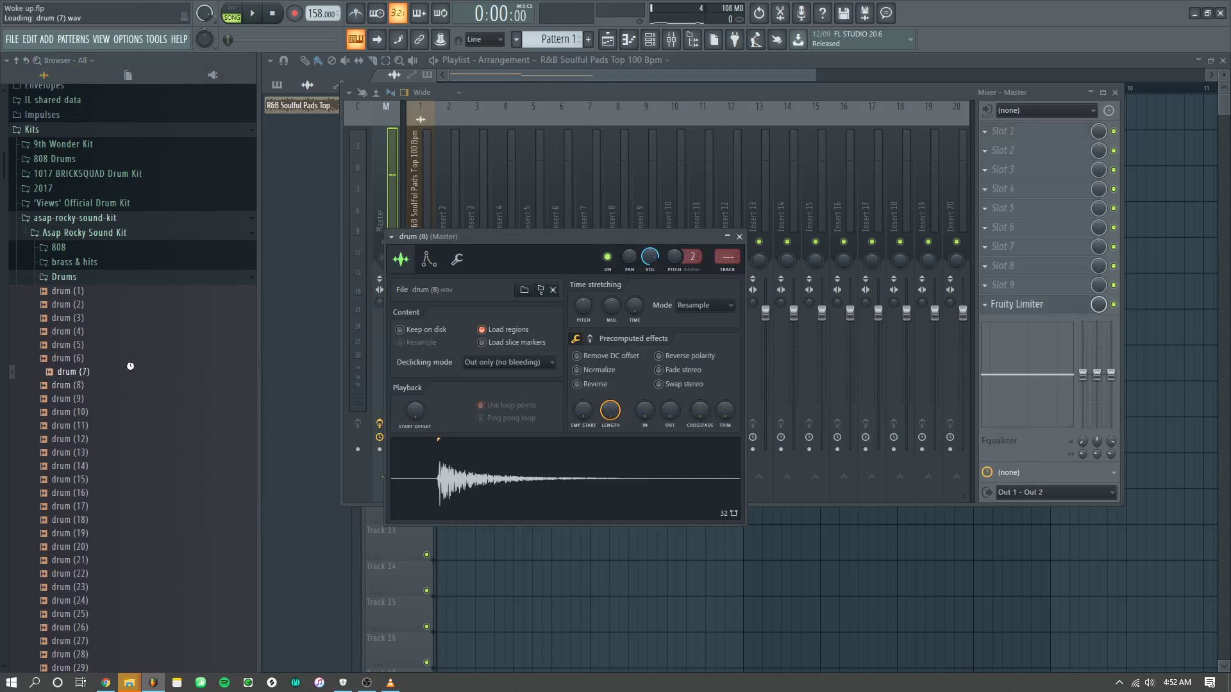
pyautogui.click(119, 374)
pyautogui.rightClick(129, 371)
pyautogui.click(182, 386)
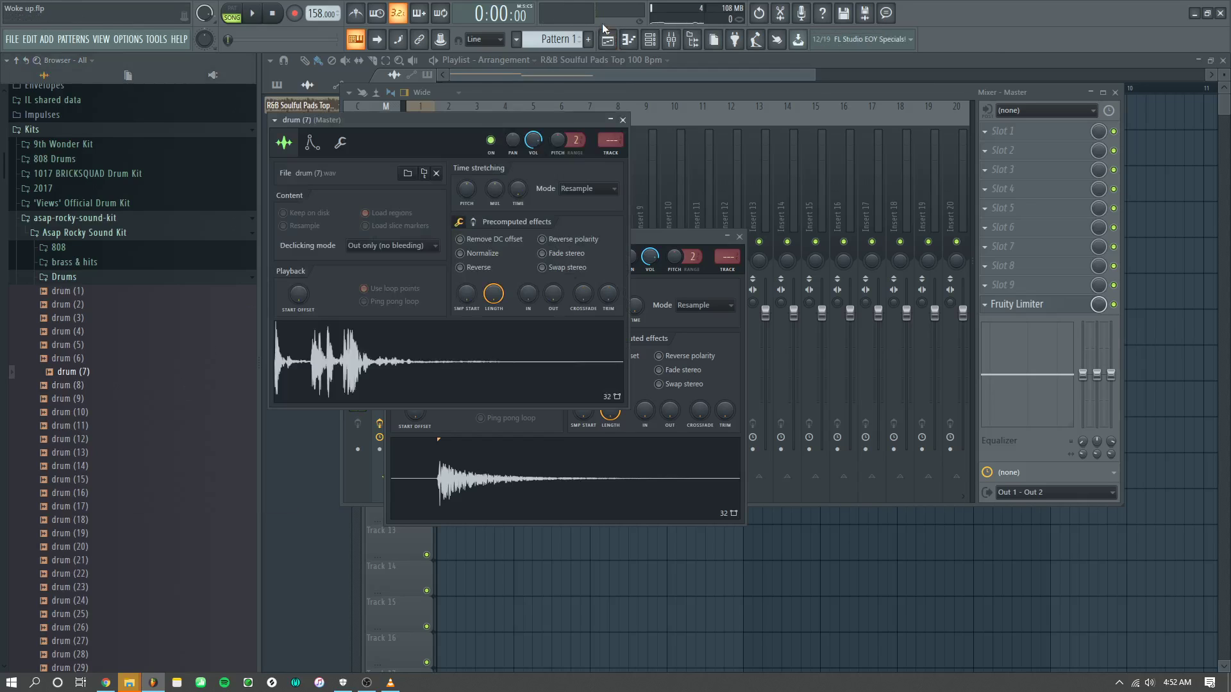
# Step: Delete the default Kick, Clap, Hat and Snare channels from the channel rack
pyautogui.click(650, 39)
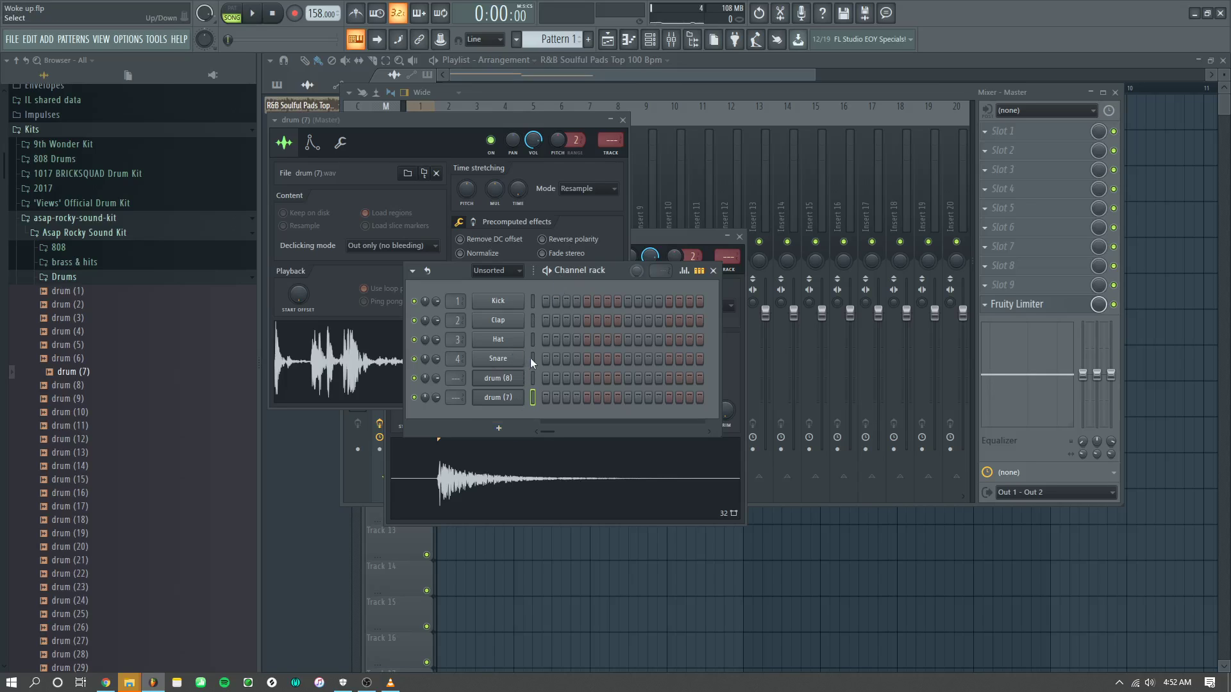
pyautogui.moveTo(529, 358); pyautogui.dragTo(548, 266)
pyautogui.hotkey('alt', 'Delete')
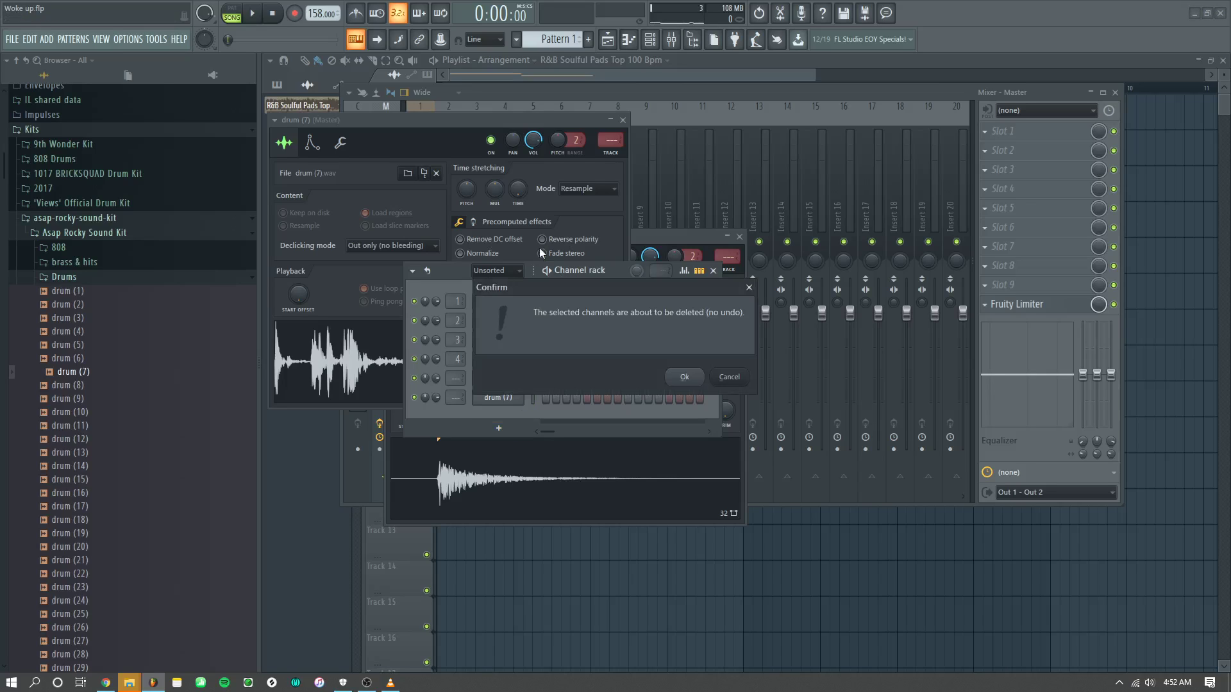
pyautogui.press('Return')
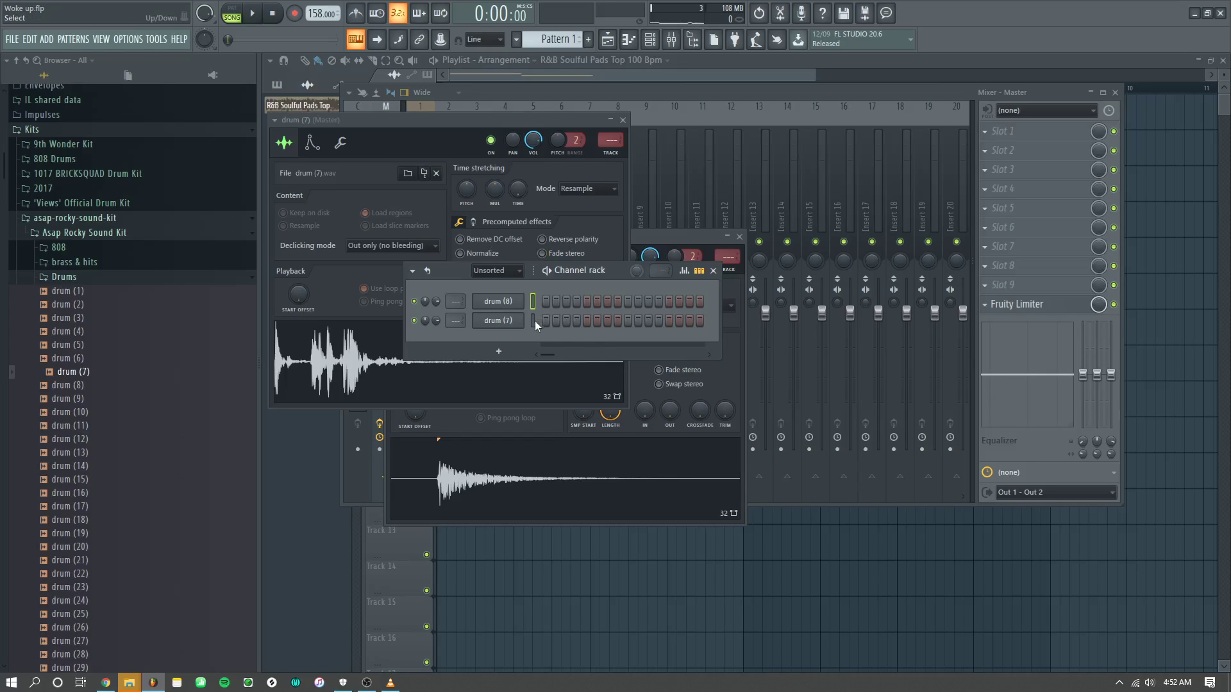
# Step: Route the drum (8) and drum (7) channels to consecutive mixer tracks starting from Insert 2
pyautogui.click(632, 131)
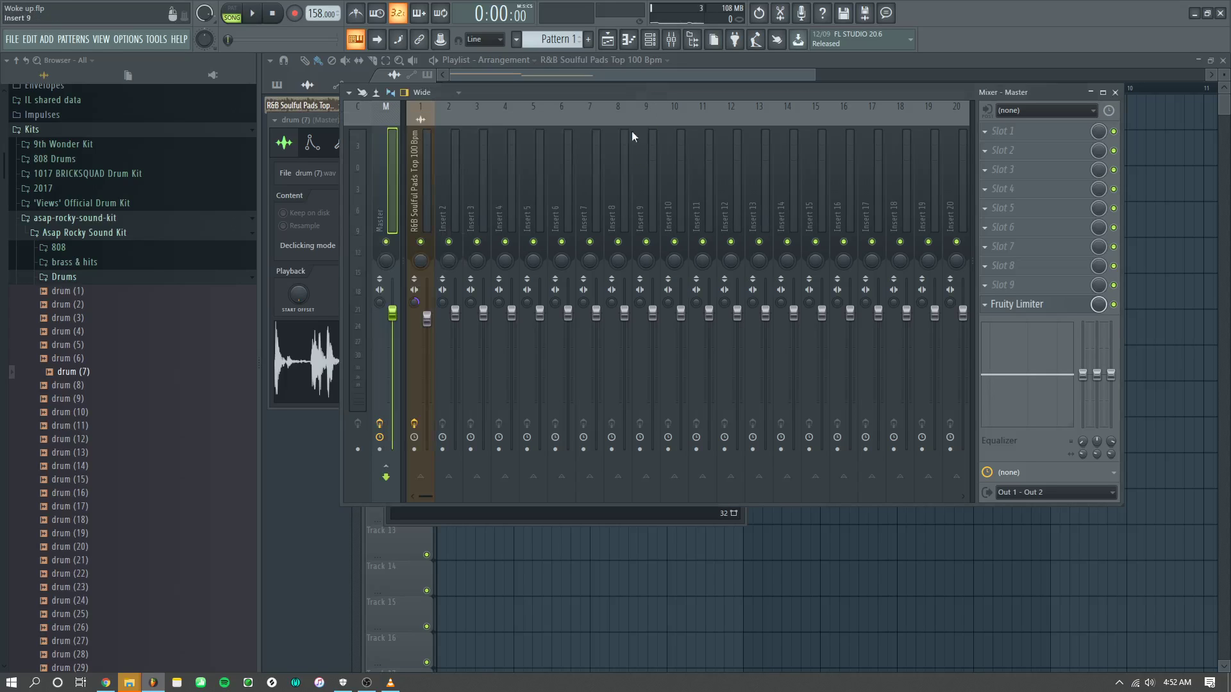
pyautogui.click(444, 217)
pyautogui.rightClick(442, 207)
pyautogui.moveTo(512, 204)
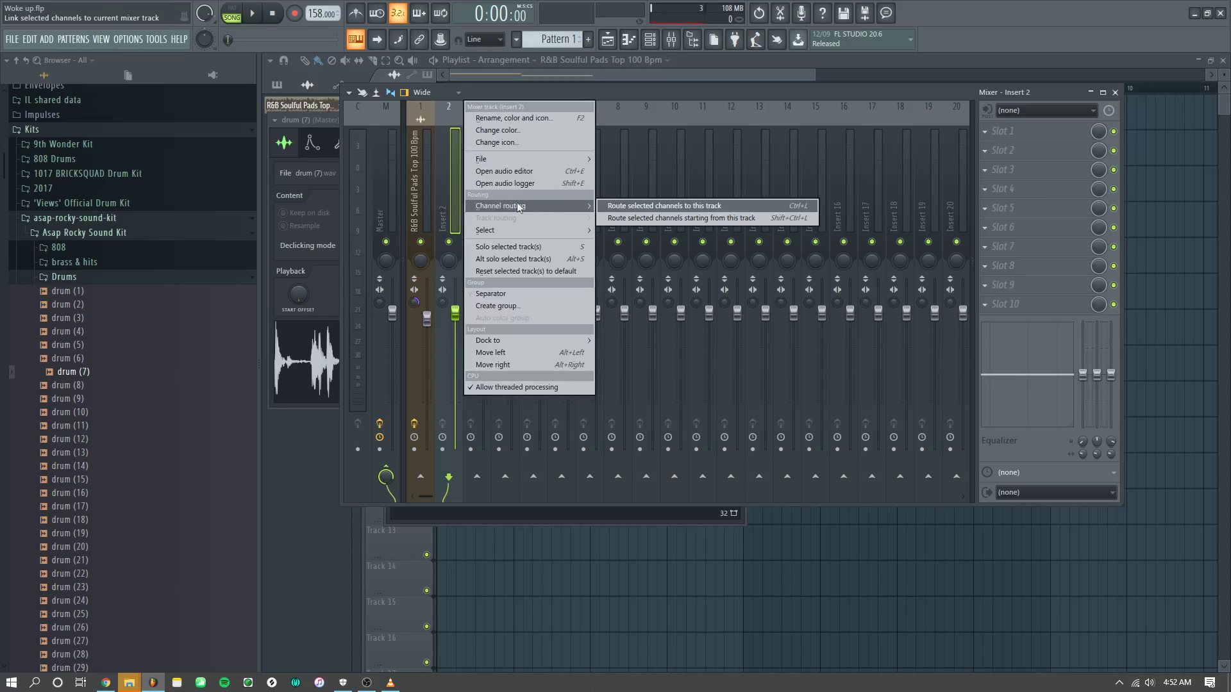
pyautogui.click(627, 213)
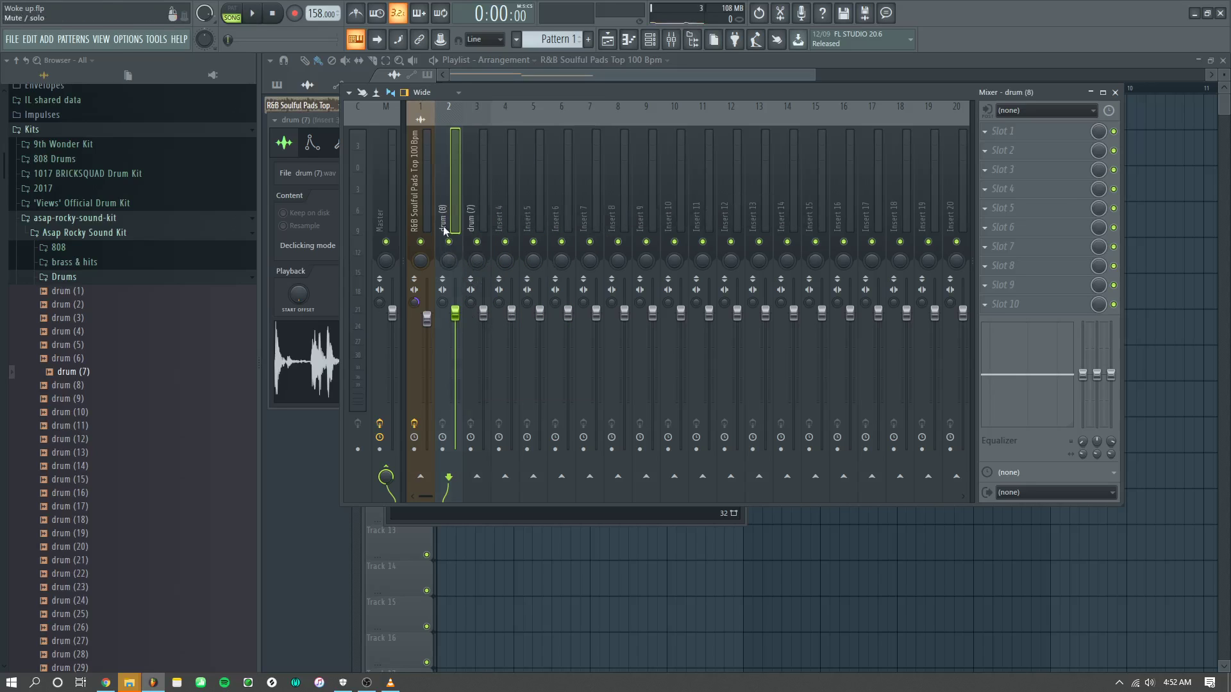
# Step: Show the channel rack and rename Pattern 1 to "Snp"
pyautogui.click(649, 39)
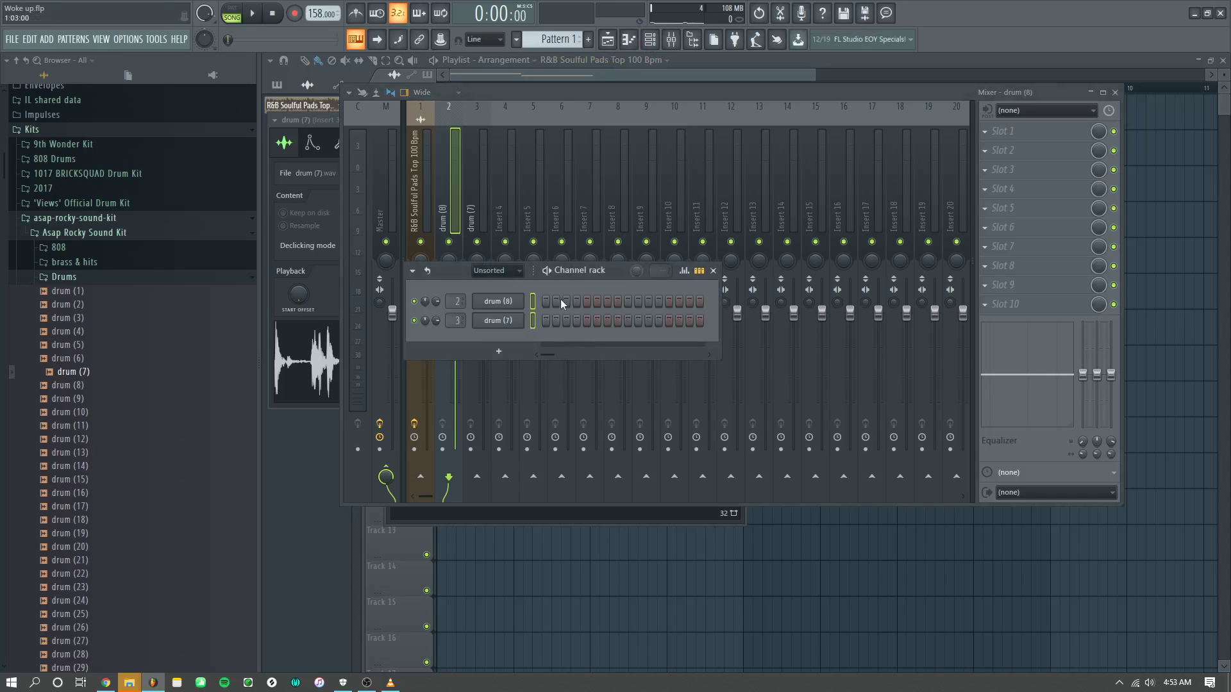
pyautogui.doubleClick(565, 41)
pyautogui.write('Snp')
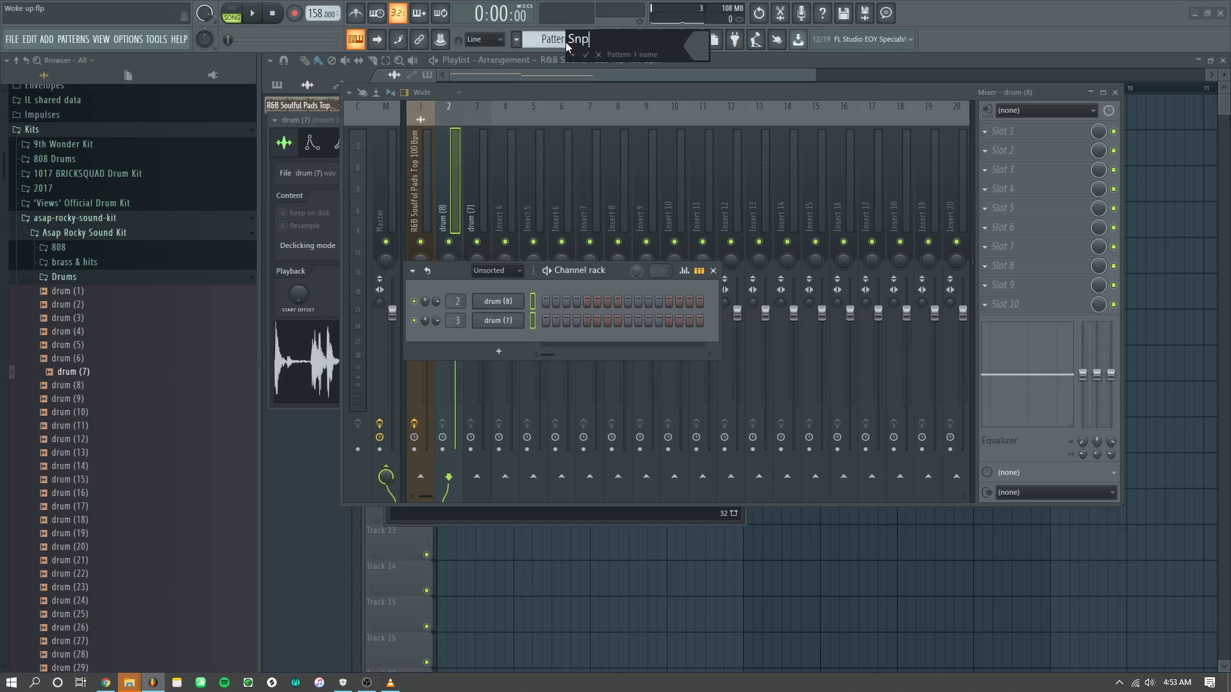
pyautogui.press('Return')
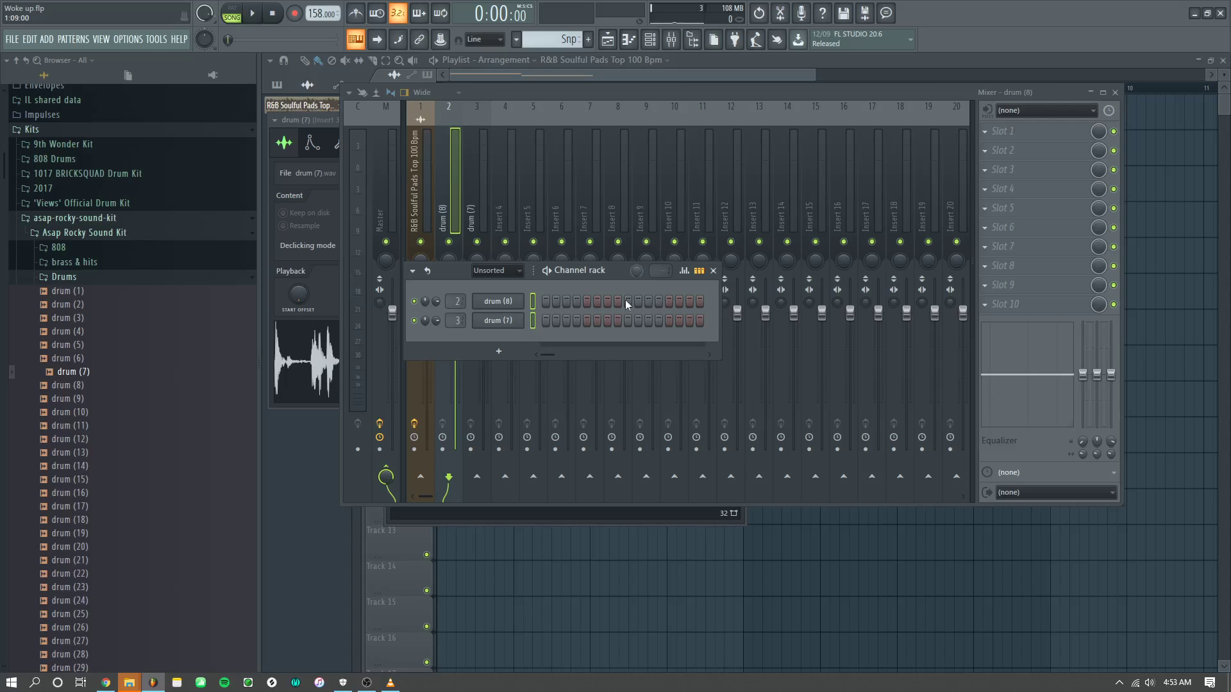
# Step: Add a drum (8) hit on step 9 of the Snp pattern, place the pattern across bars 1–4 of Track 3, and play it
pyautogui.click(457, 209)
pyautogui.press('space')
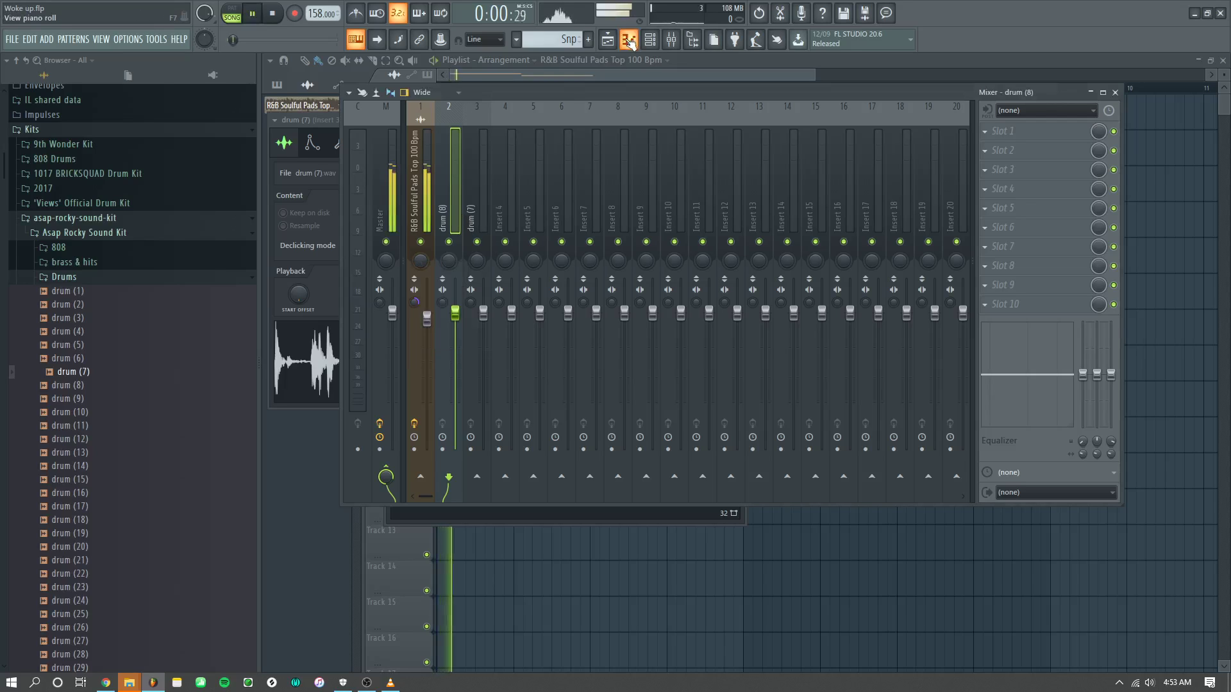
pyautogui.click(637, 59)
pyautogui.click(644, 108)
pyautogui.press('space')
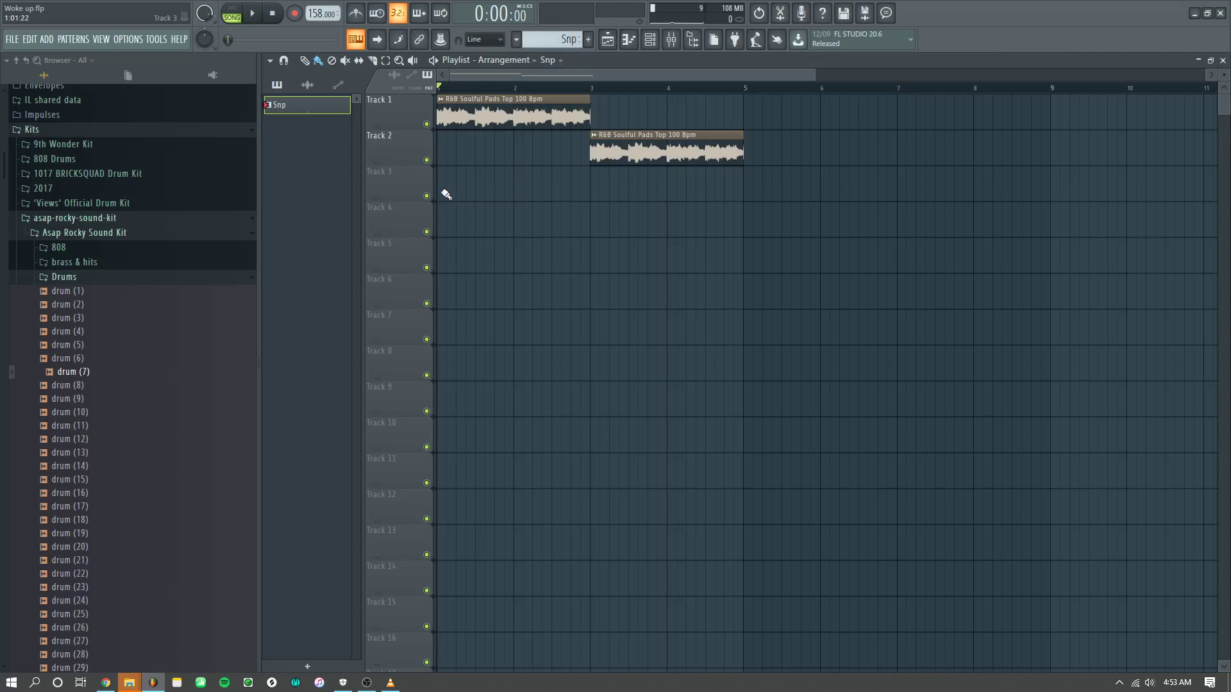
pyautogui.moveTo(445, 192); pyautogui.dragTo(682, 197)
pyautogui.press('space')
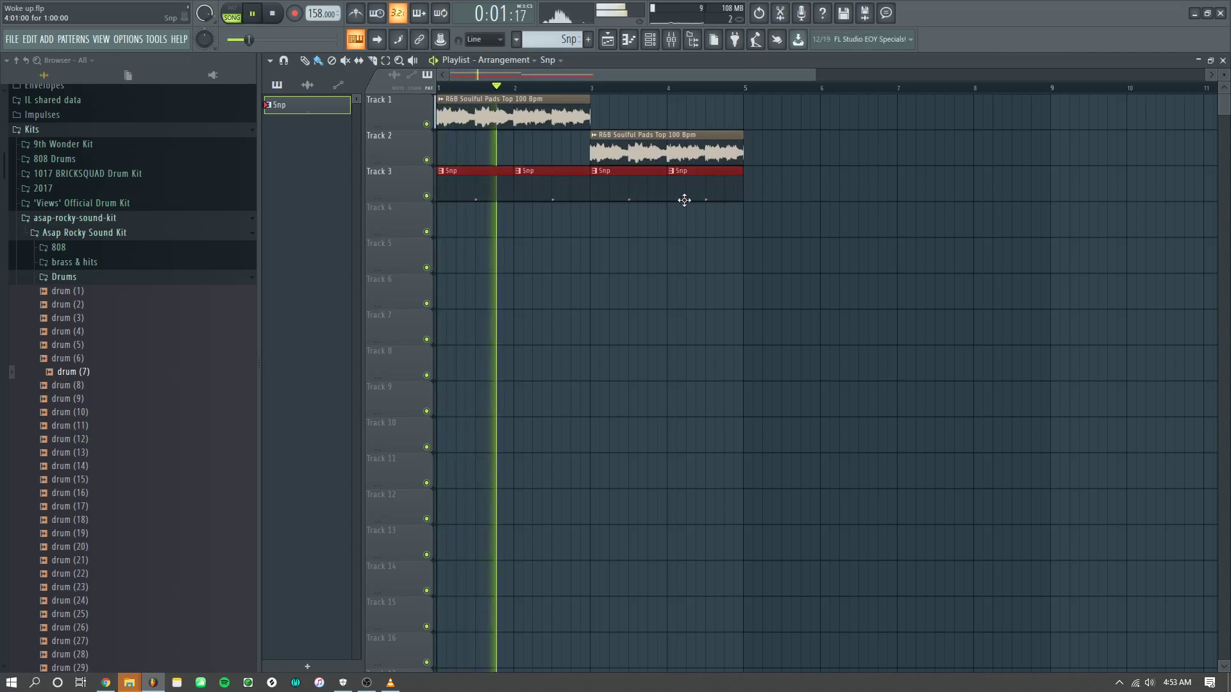
# Step: Try a drum (7) hit on step 9 of the Snp pattern alongside the drum (8) hit
pyautogui.press('F7')
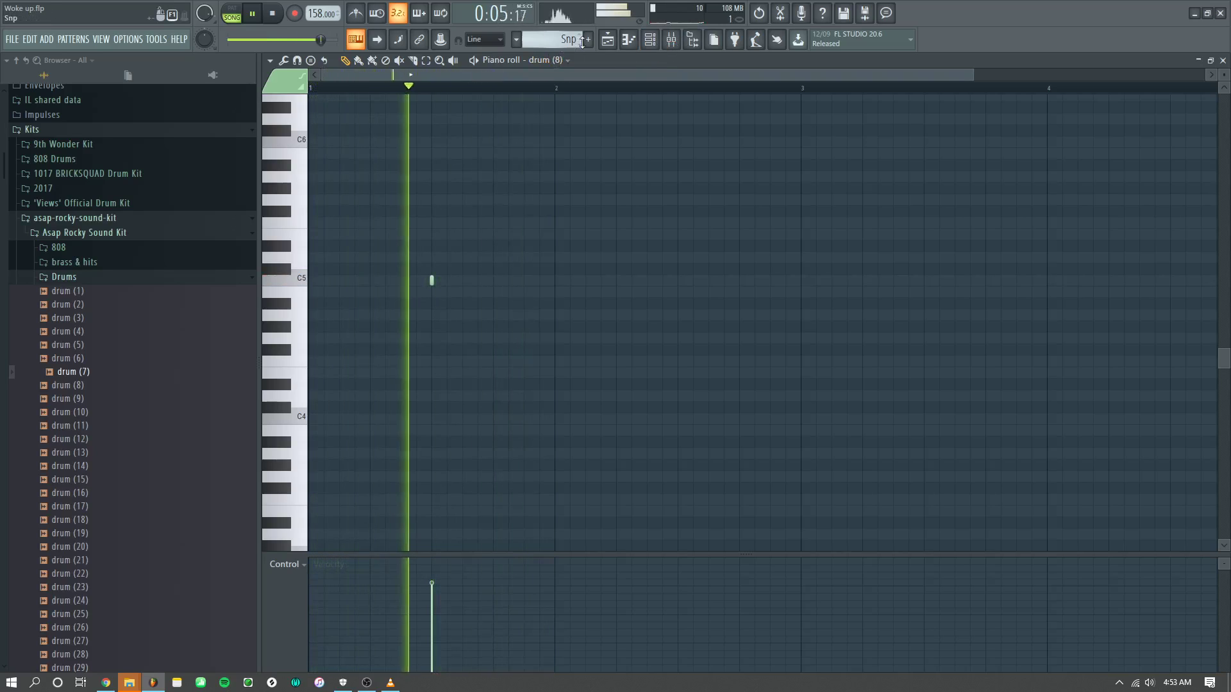
pyautogui.click(657, 49)
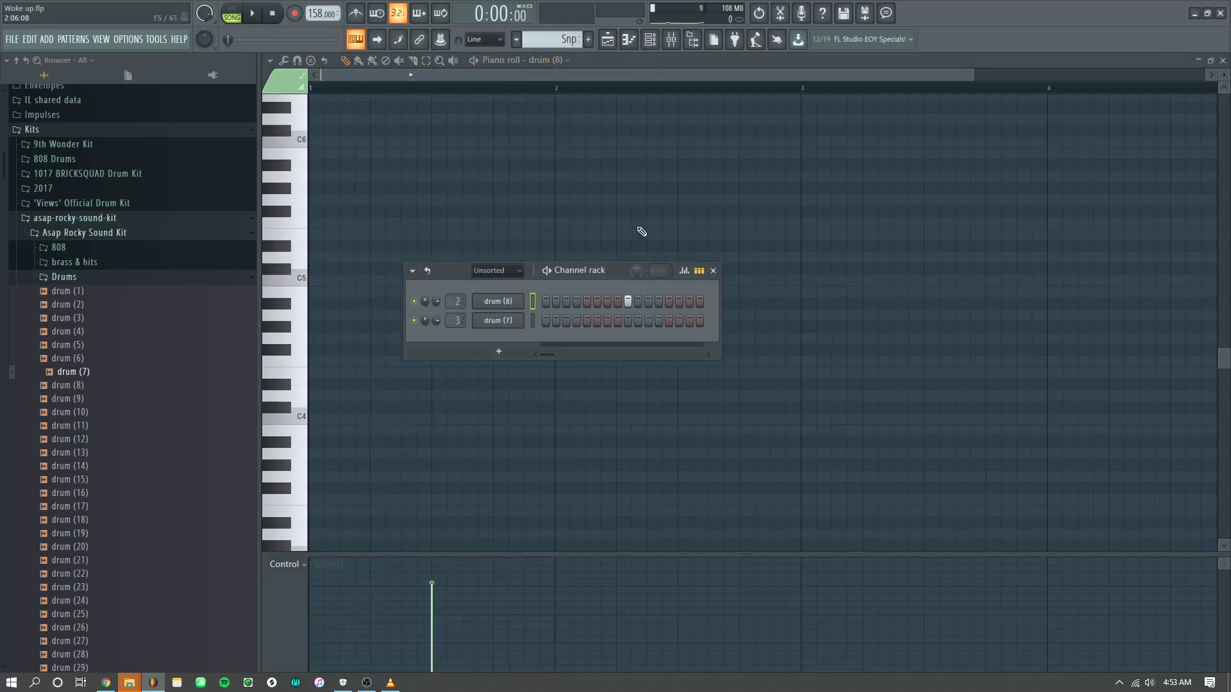
pyautogui.click(627, 320)
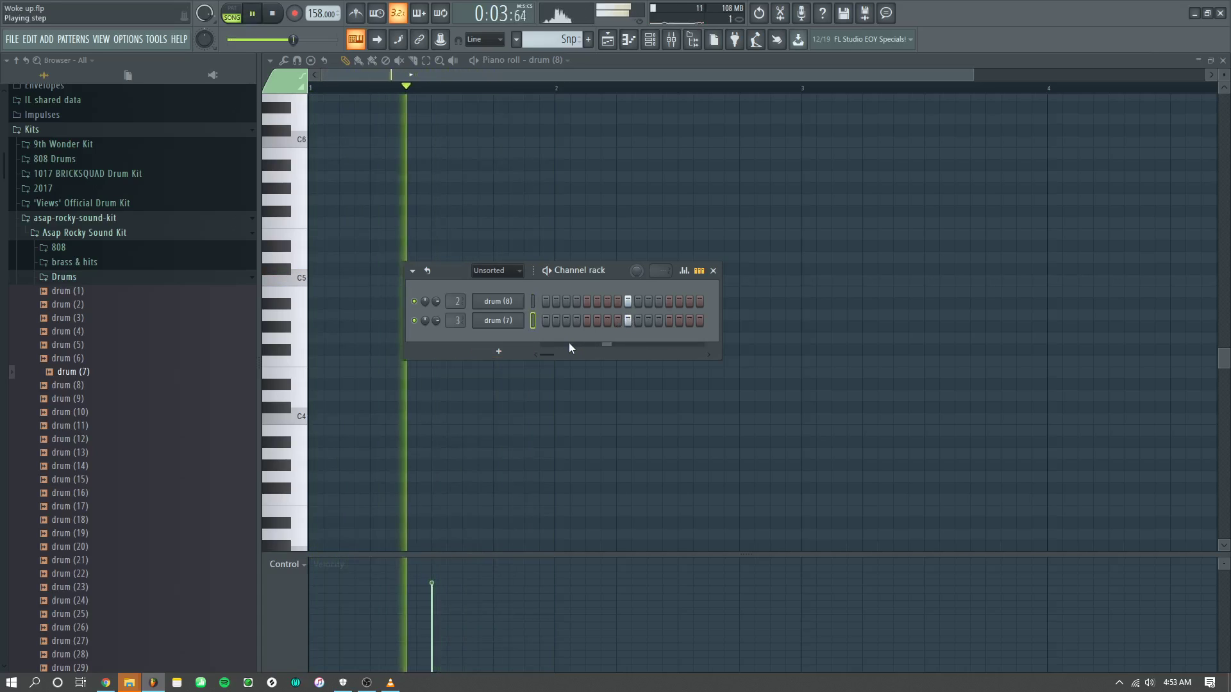
pyautogui.press('space')
pyautogui.rightClick(533, 324)
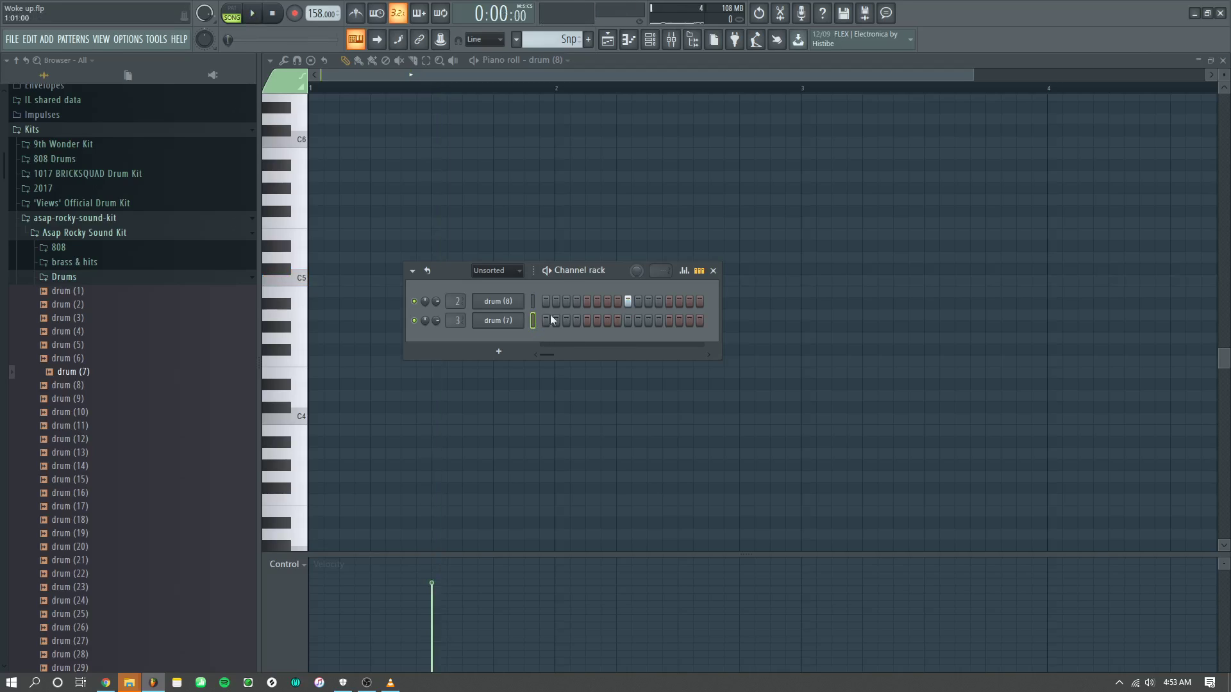
# Step: Put a drum (7) hit on step 9 of Pattern 2 and name that pattern Snp
pyautogui.click(628, 320)
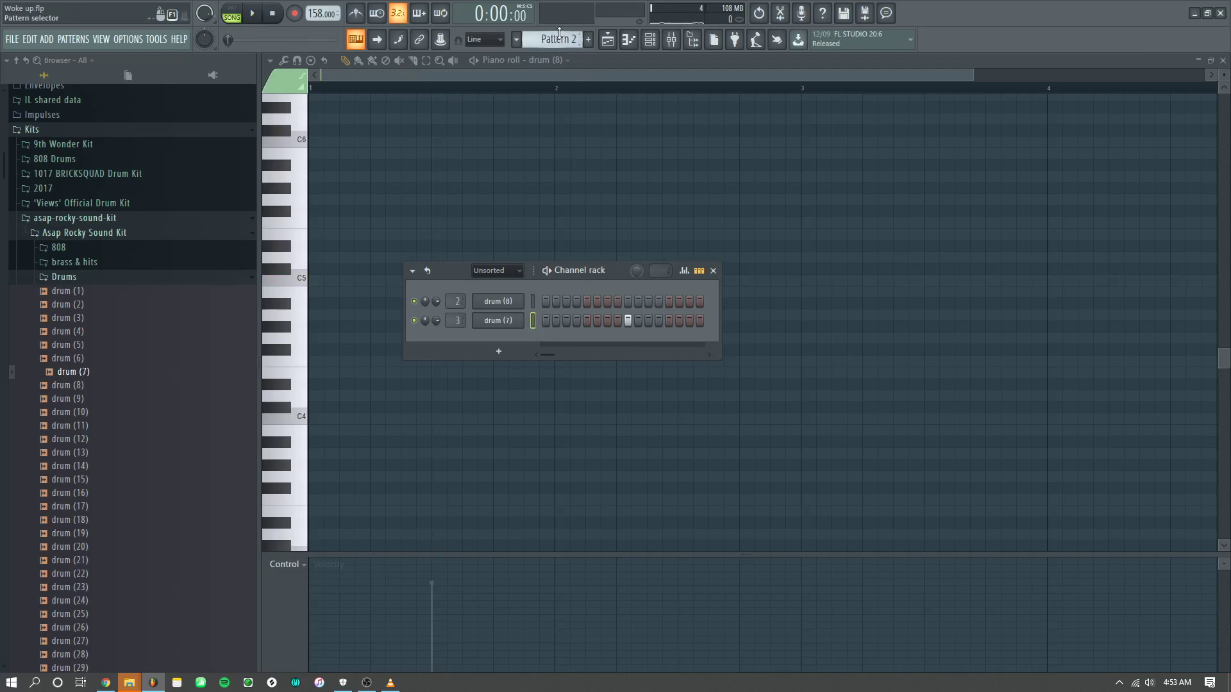
pyautogui.doubleClick(559, 40)
pyautogui.write('Sn')
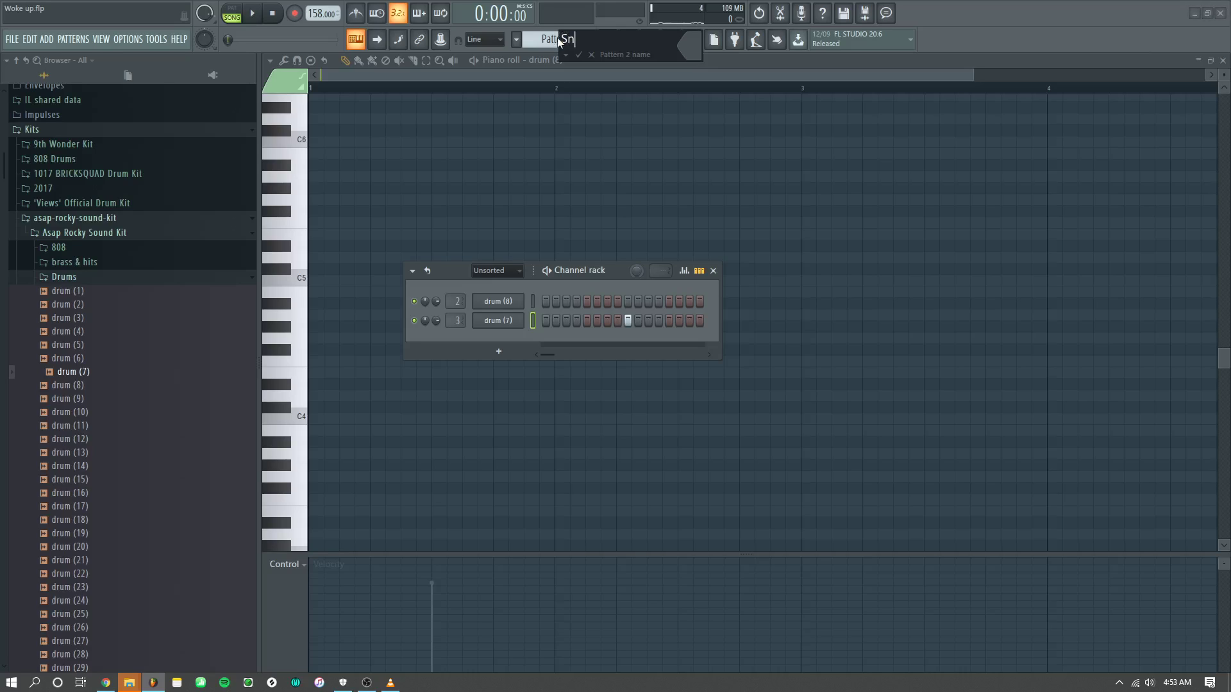
pyautogui.write('p')
pyautogui.press('Return')
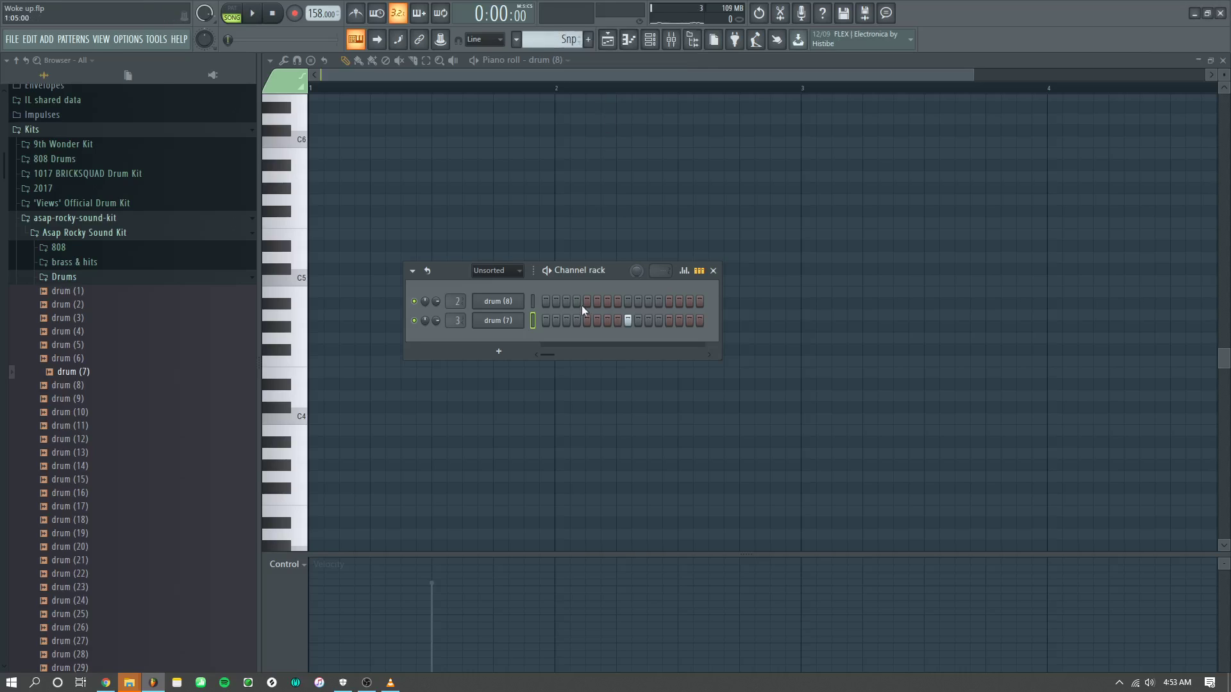
# Step: Rename Pattern 1, which holds the drum (8) hit, to Hat
pyautogui.click(627, 302)
pyautogui.click(627, 321)
pyautogui.doubleClick(562, 37)
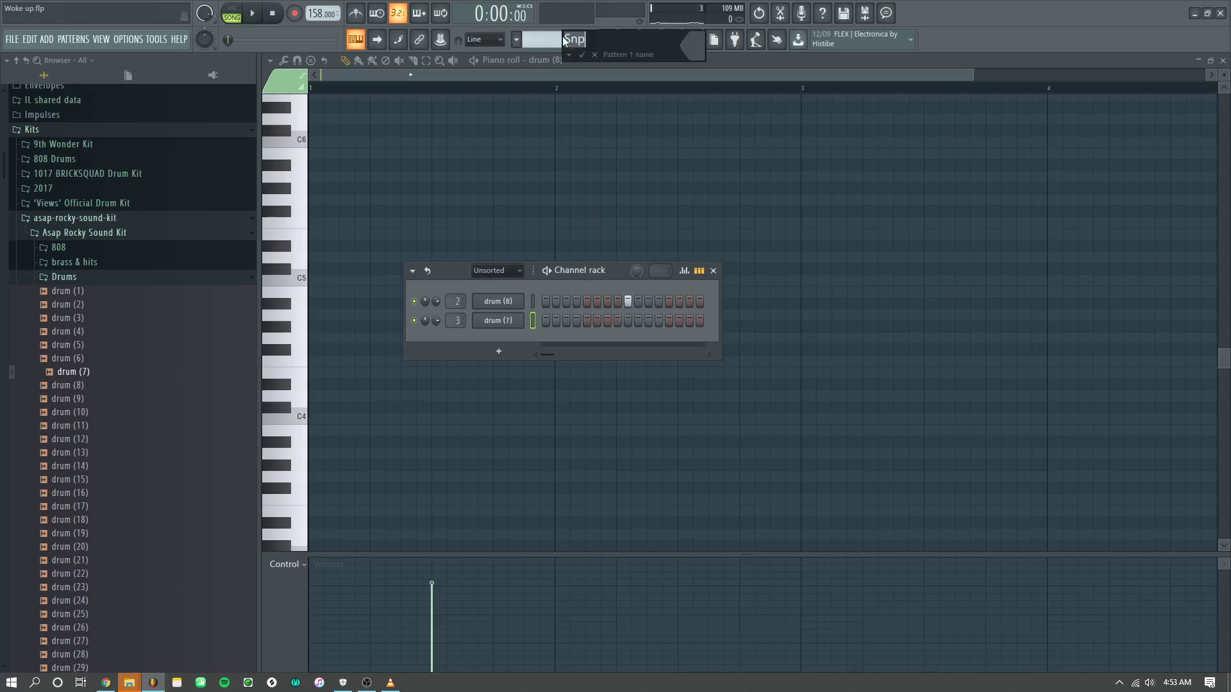
pyautogui.write('Hat')
pyautogui.press('Return')
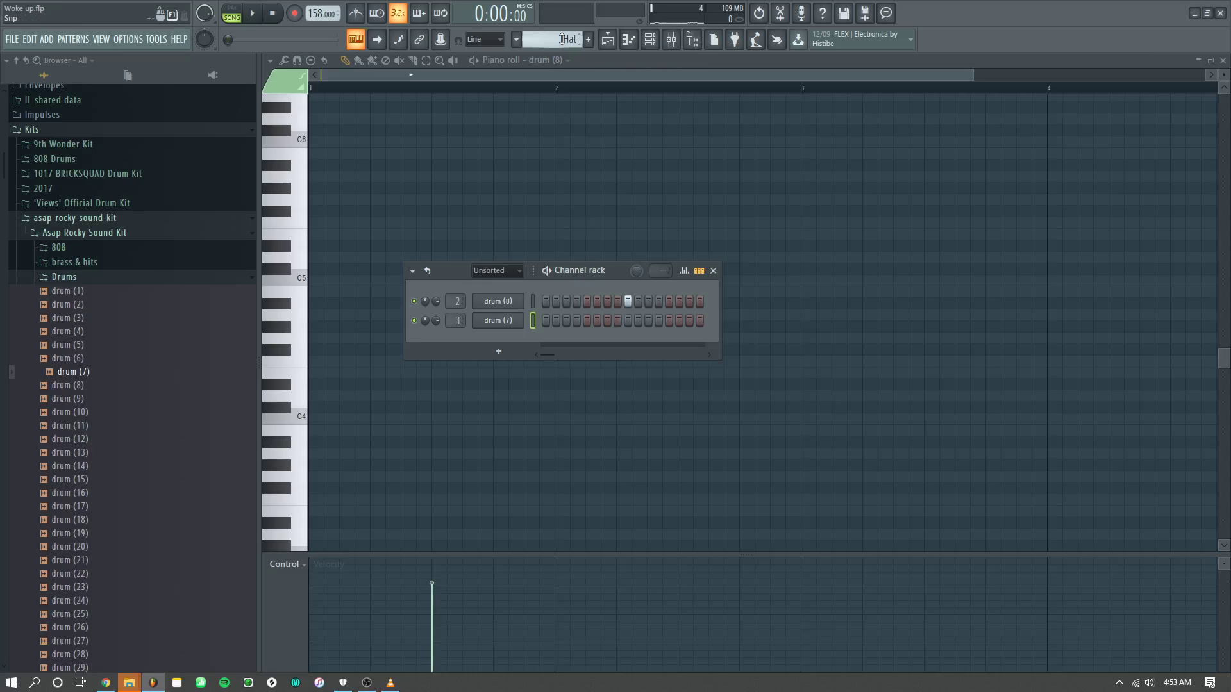
# Step: Place the new Snp pattern four times on Track 4 of the playlist, across bars 1–4
pyautogui.click(607, 41)
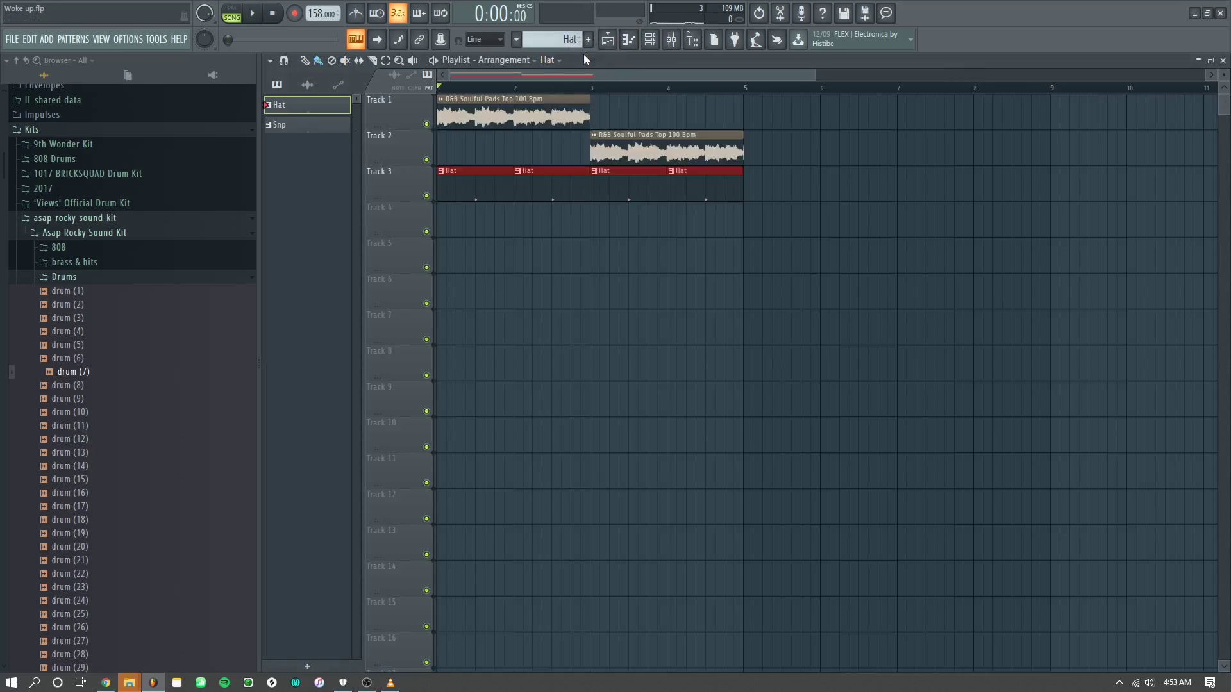
pyautogui.click(549, 60)
pyautogui.click(579, 120)
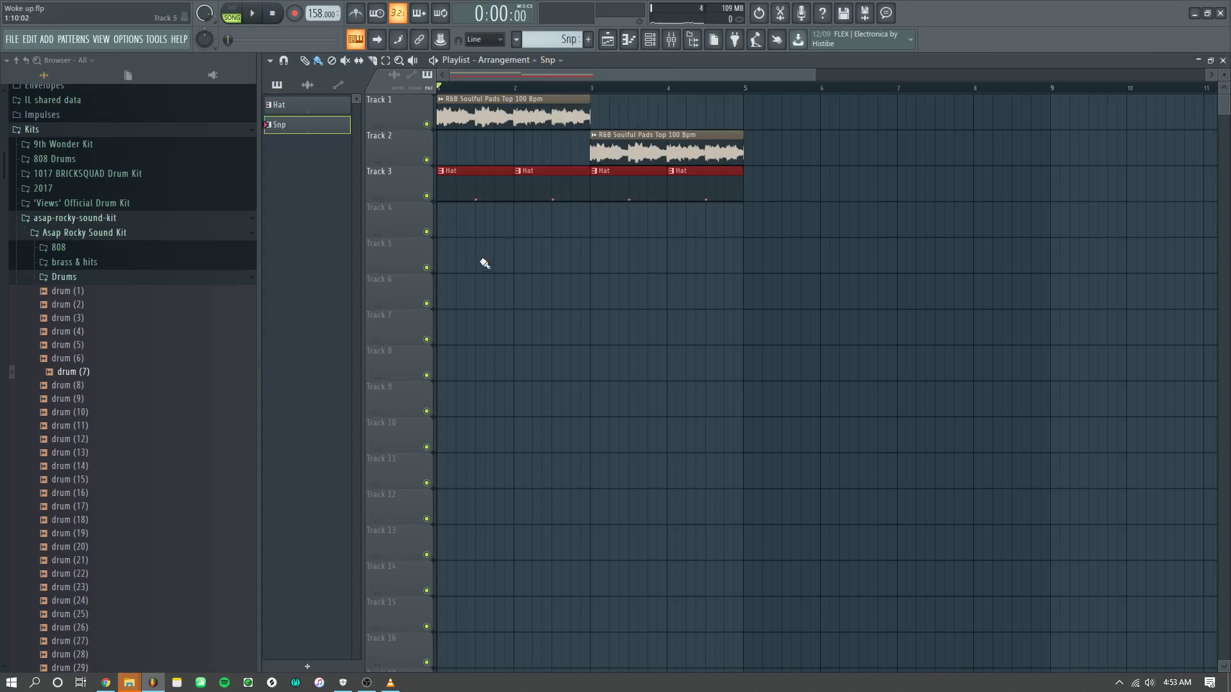
pyautogui.moveTo(441, 236)
pyautogui.mouseDown()
pyautogui.moveTo(681, 255)
pyautogui.moveTo(691, 278)
pyautogui.mouseUp()
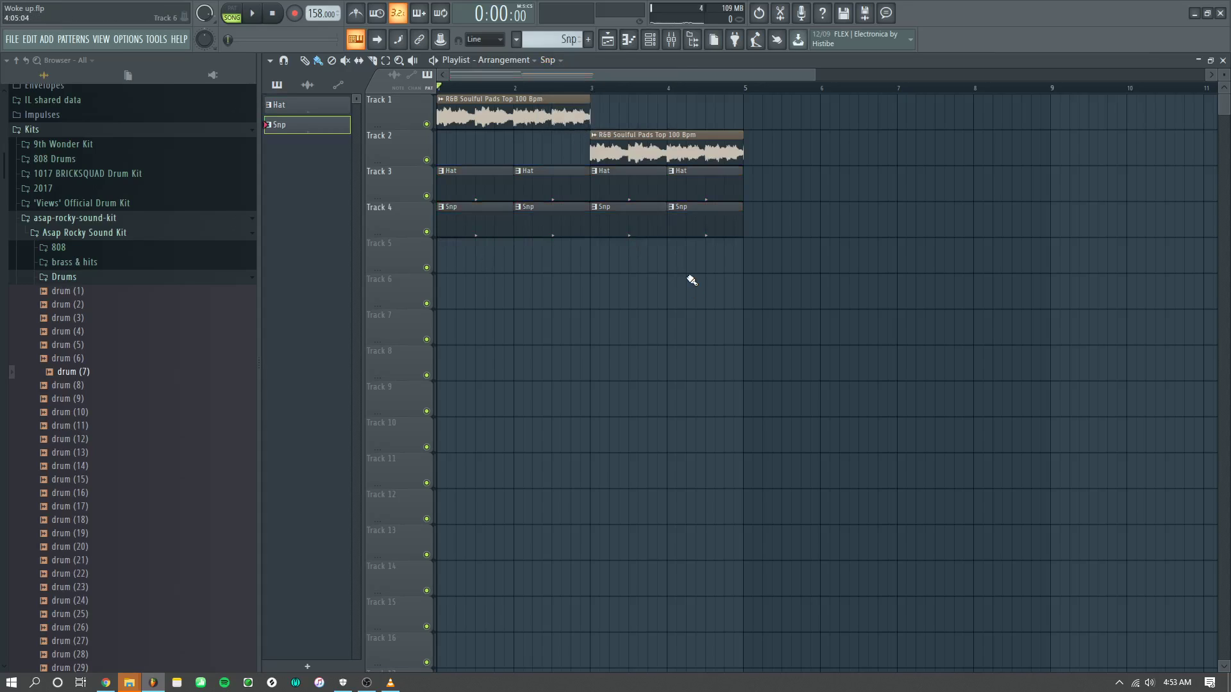
# Step: Play the arrangement and delete the Snp clips from bars 1–4 of Track 4
pyautogui.scroll(-2, 691, 280)
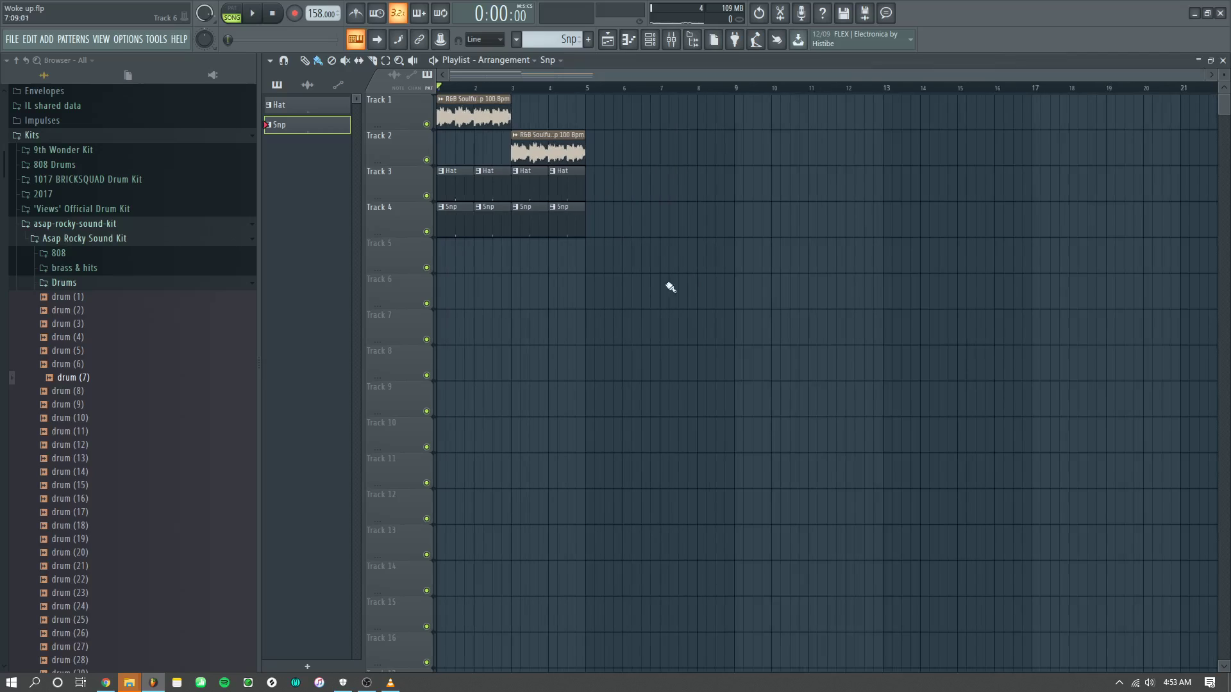
pyautogui.press('space')
pyautogui.rightClick(471, 235)
pyautogui.rightClick(475, 237)
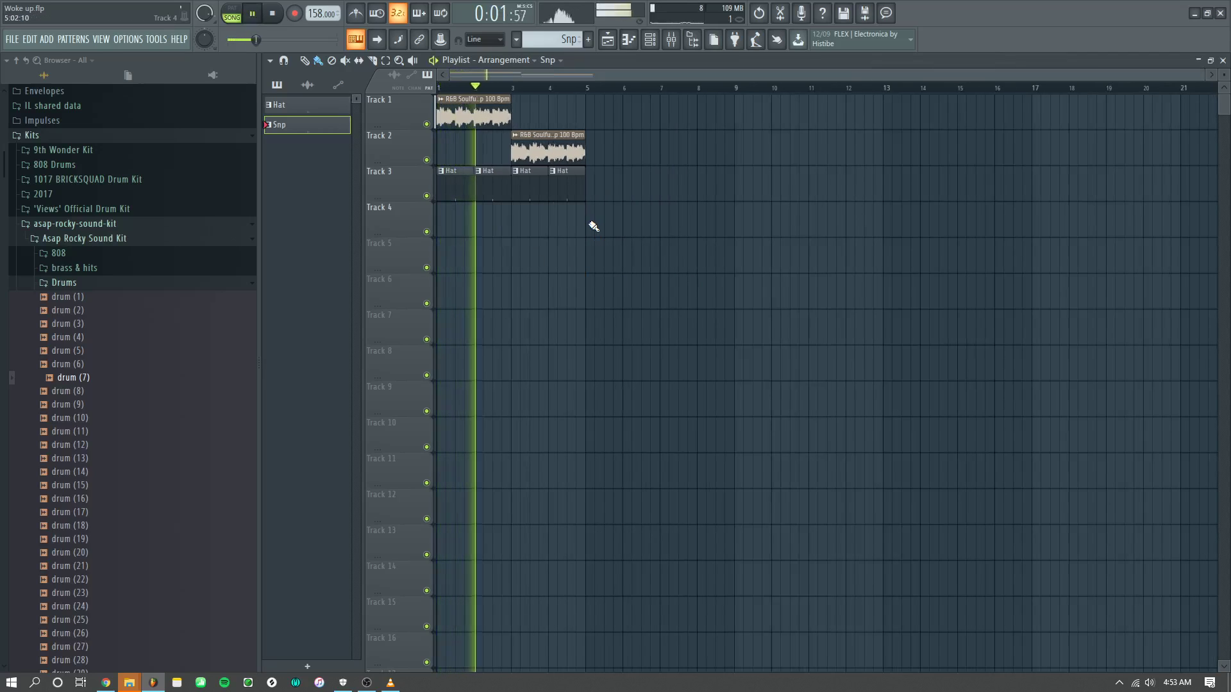
# Step: Fill bars 5–8 with pads, Hat and Snp clips, and move the Track 2 pads clips up to Track 1
pyautogui.moveTo(590, 228)
pyautogui.mouseDown()
pyautogui.moveTo(700, 228)
pyautogui.moveTo(586, 197)
pyautogui.moveTo(709, 198)
pyautogui.moveTo(561, 139)
pyautogui.moveTo(654, 135)
pyautogui.moveTo(663, 149)
pyautogui.mouseUp()
pyautogui.click(560, 139)
pyautogui.press('space')
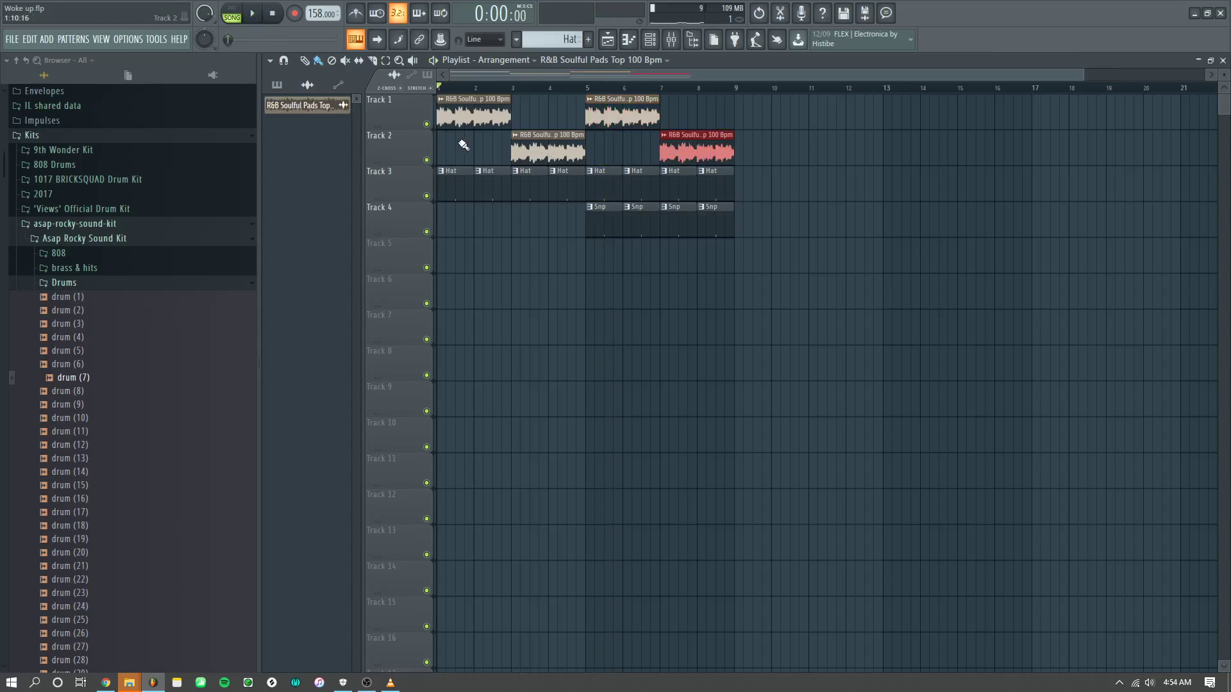
pyautogui.moveTo(529, 137); pyautogui.dragTo(529, 101)
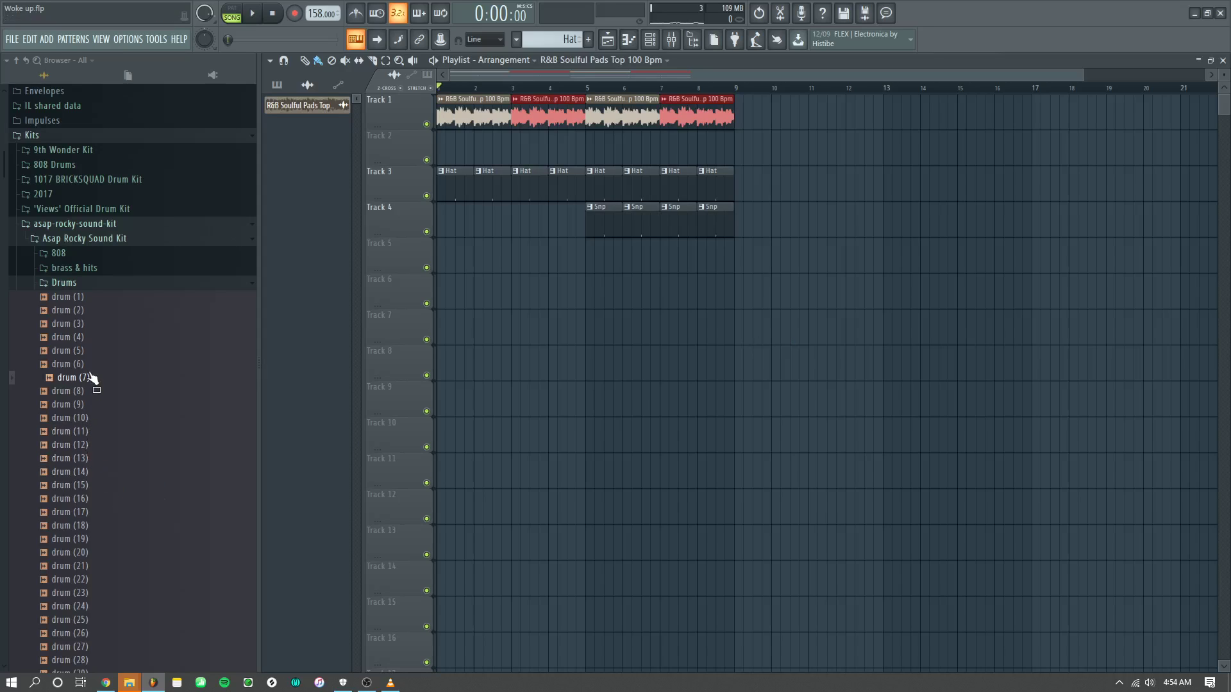
# Step: Audition more kit drum samples over the playing arrangement and open drum (4) in a new channel
pyautogui.click(95, 474)
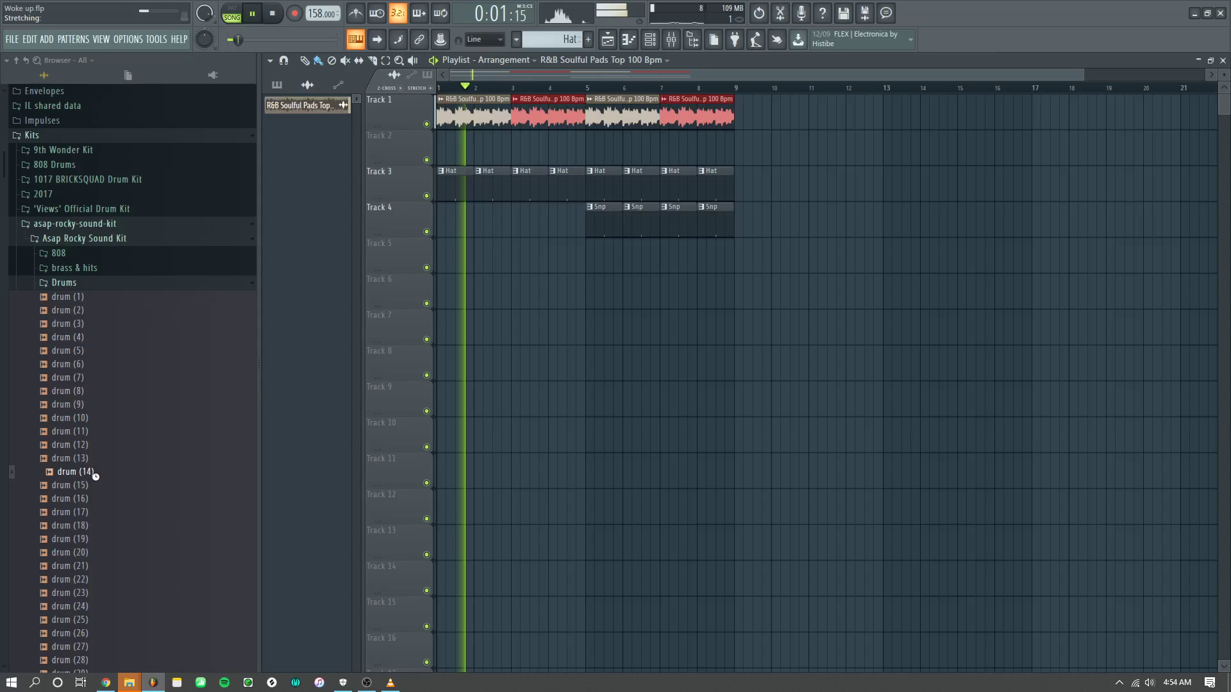
pyautogui.click(96, 498)
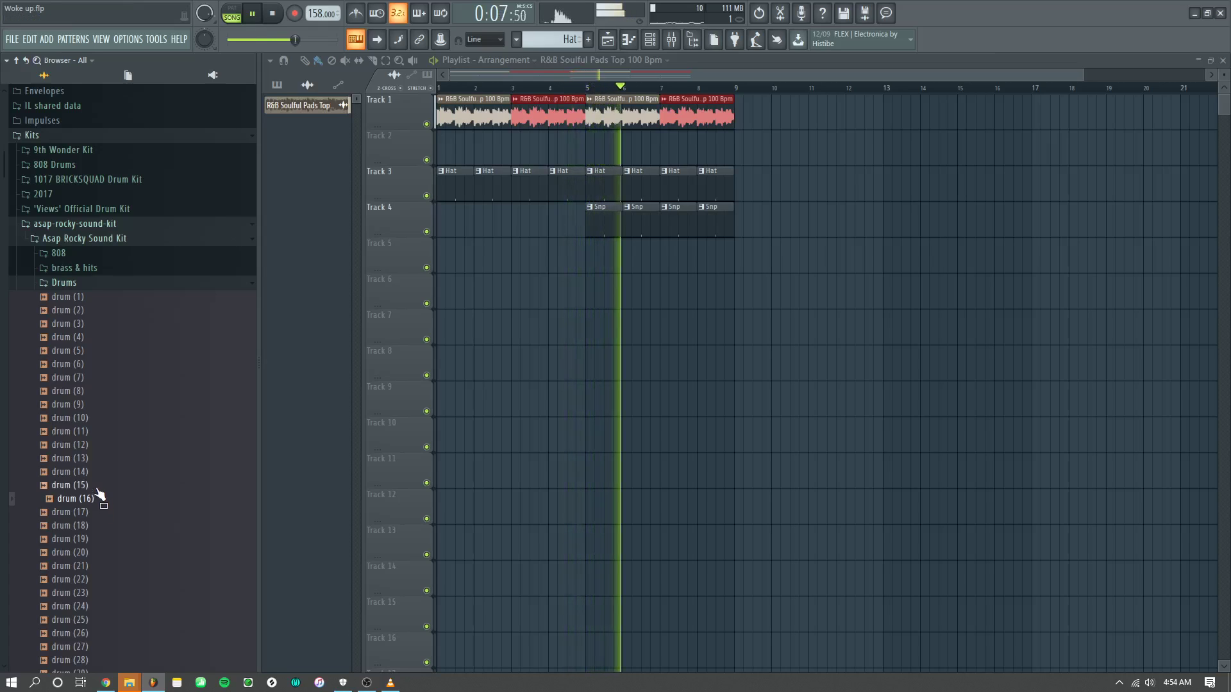
pyautogui.click(119, 329)
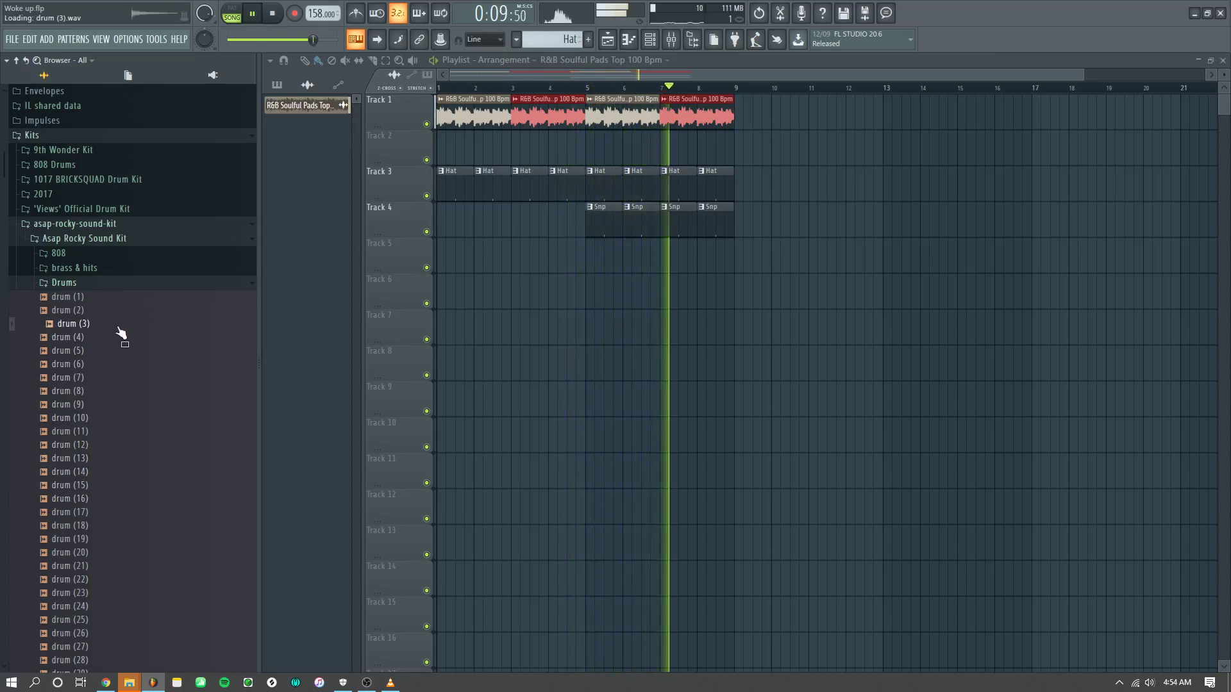
pyautogui.click(119, 336)
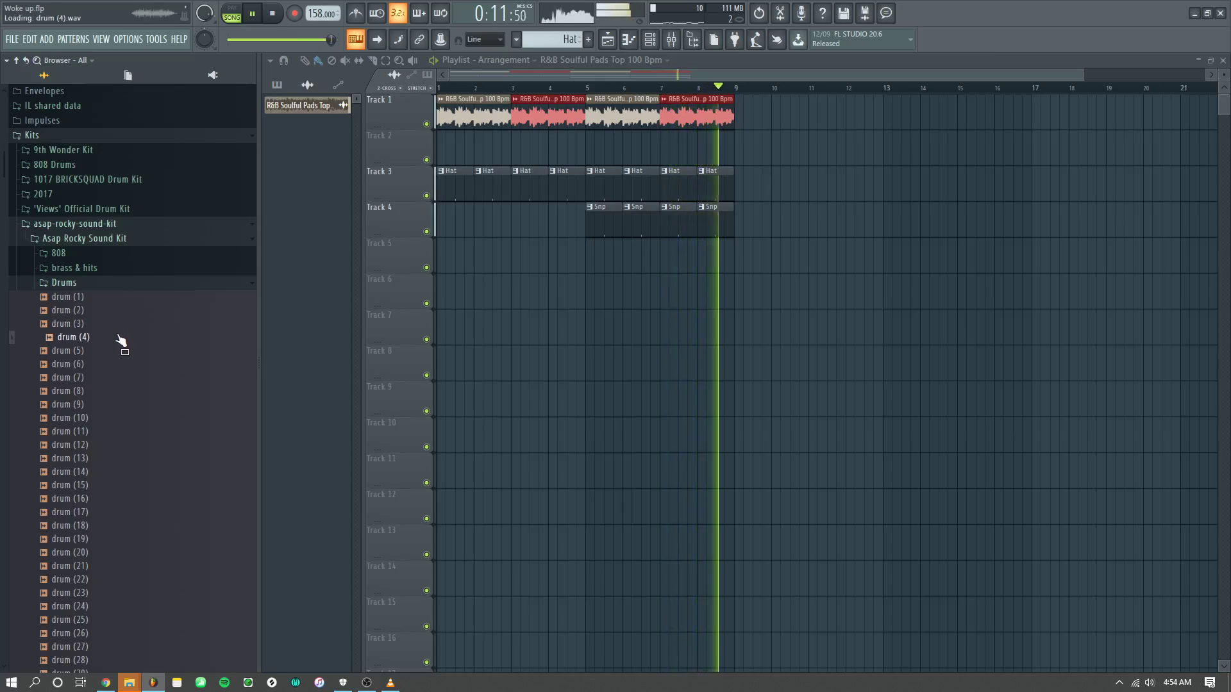
pyautogui.rightClick(117, 334)
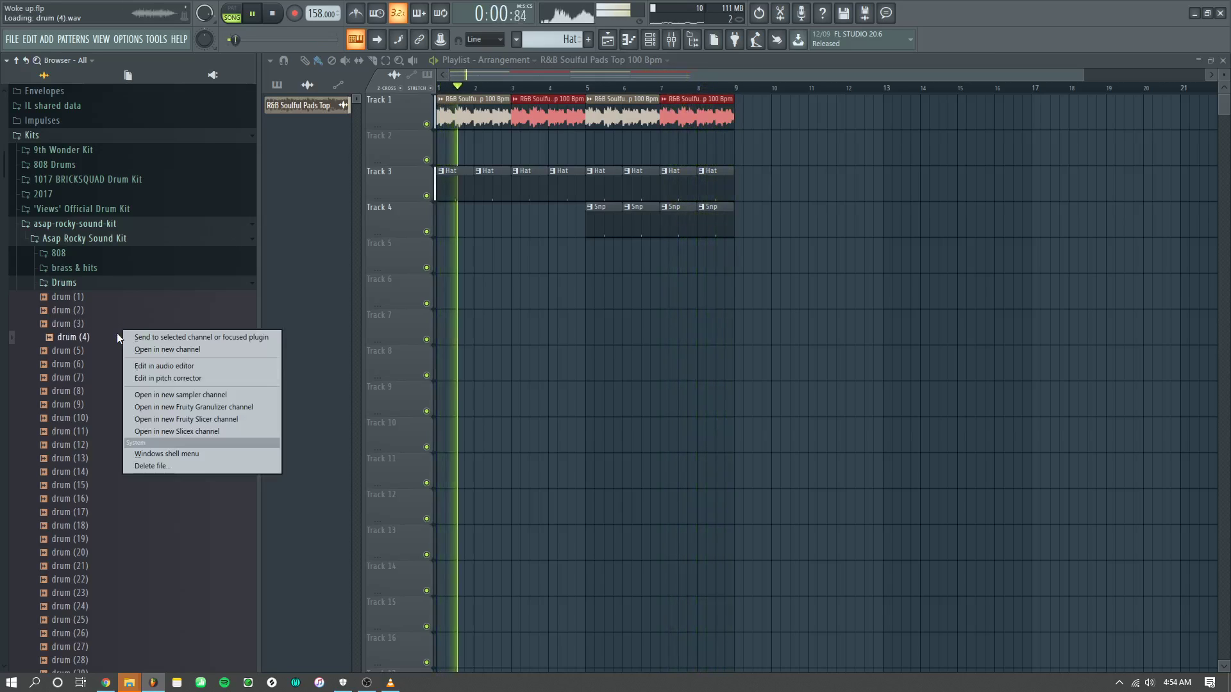
pyautogui.click(168, 357)
pyautogui.press('space')
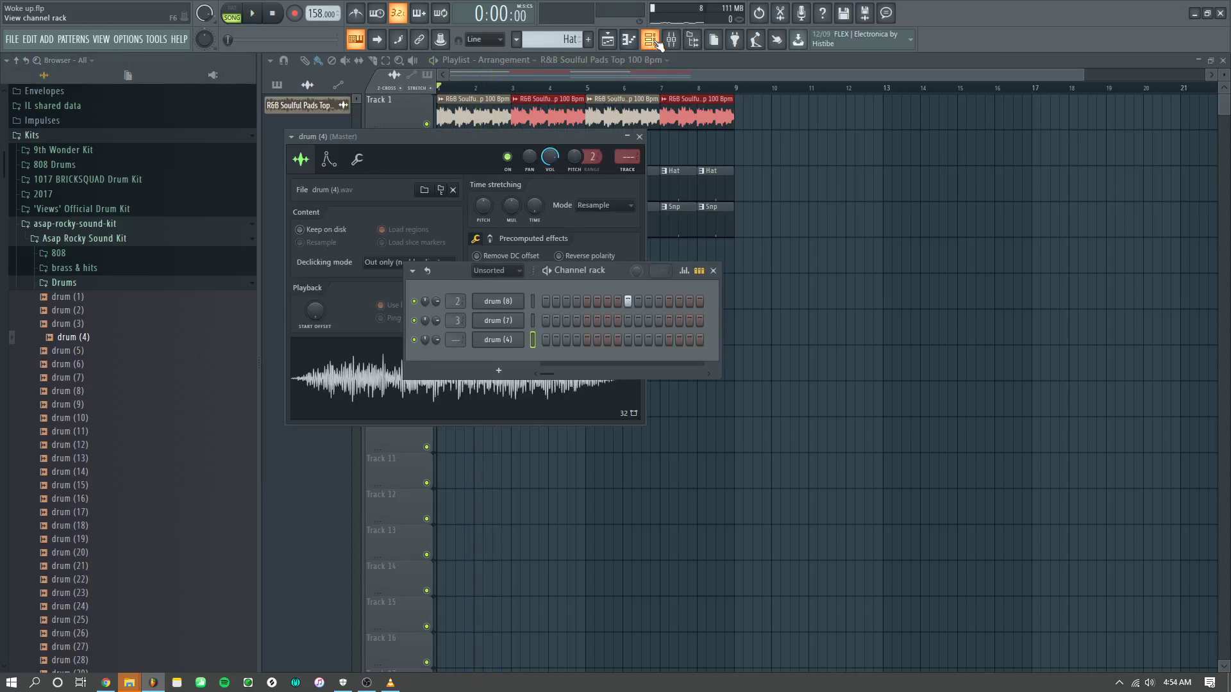
# Step: Add a drum (4) hit on step 5 of the Hat pattern in the channel rack during playback
pyautogui.press('F6')
pyautogui.press('space')
pyautogui.click(586, 340)
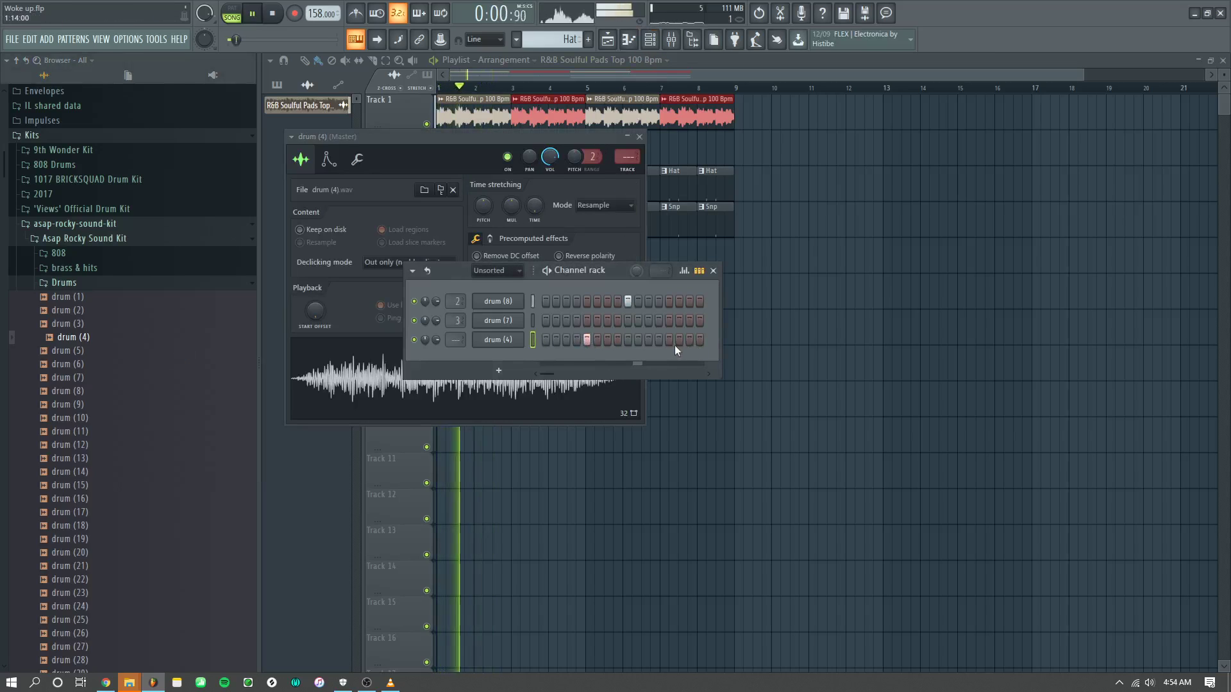
# Step: Rename the drum (8) mixer track on Insert 2 to Hat and stop playback
pyautogui.press('F9')
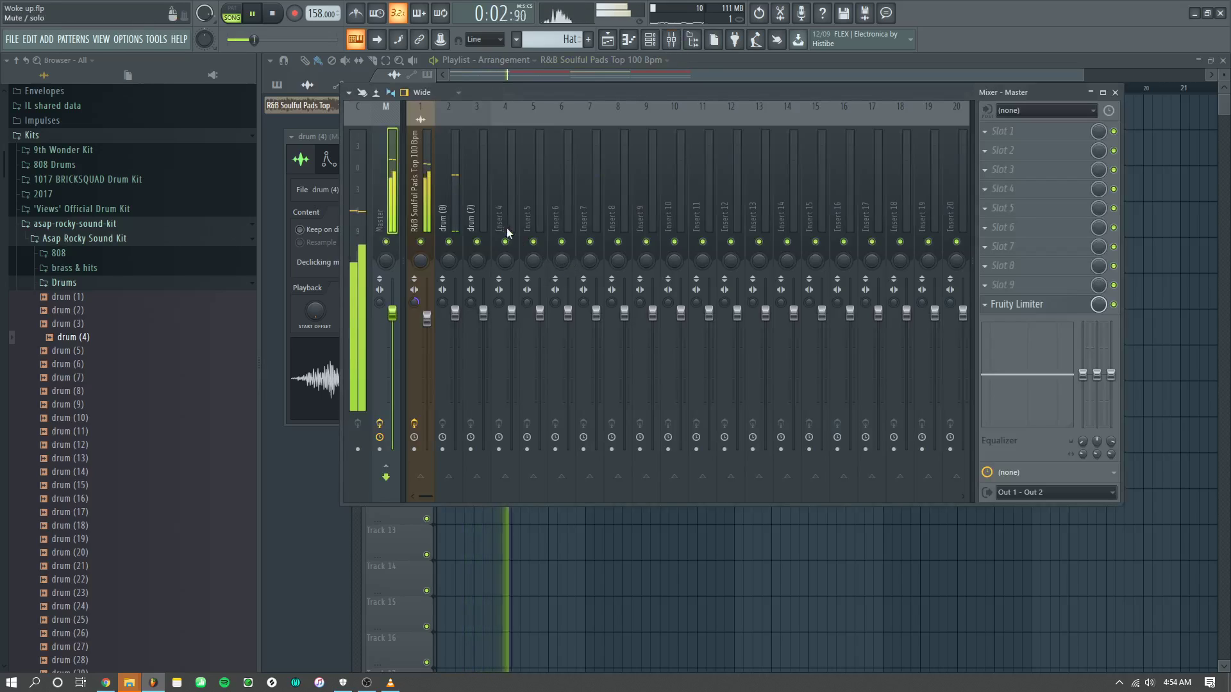
pyautogui.doubleClick(451, 211)
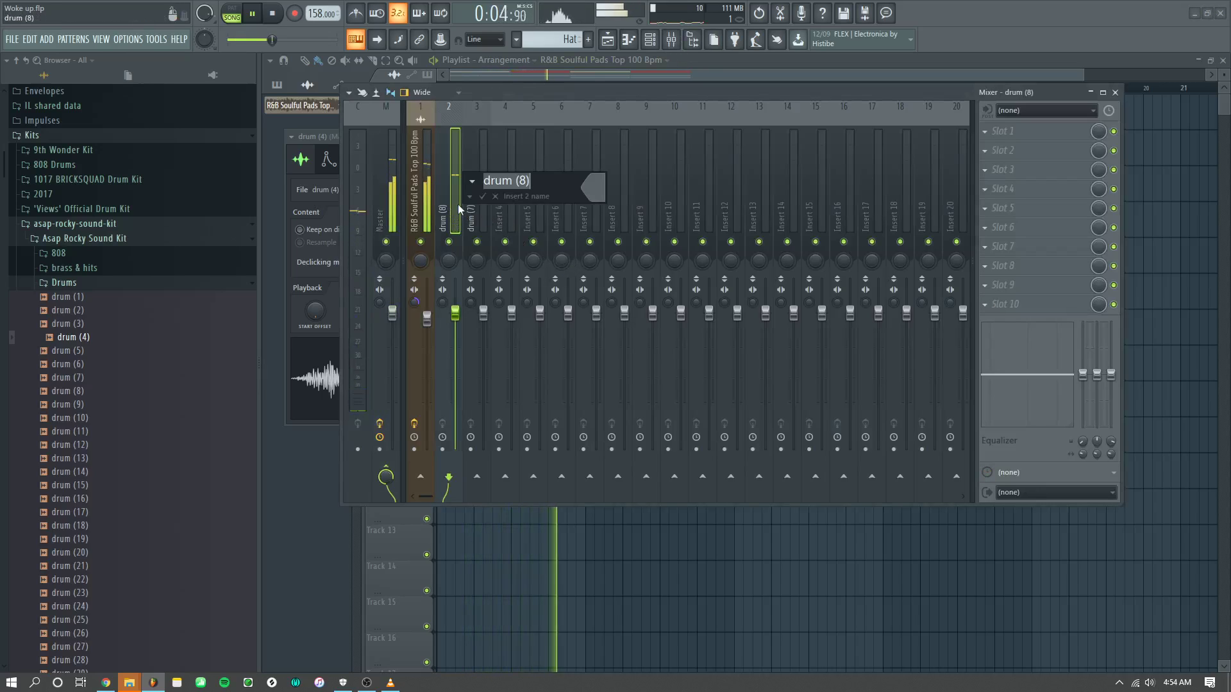
pyautogui.write('Hat')
pyautogui.press('Return')
pyautogui.press('space')
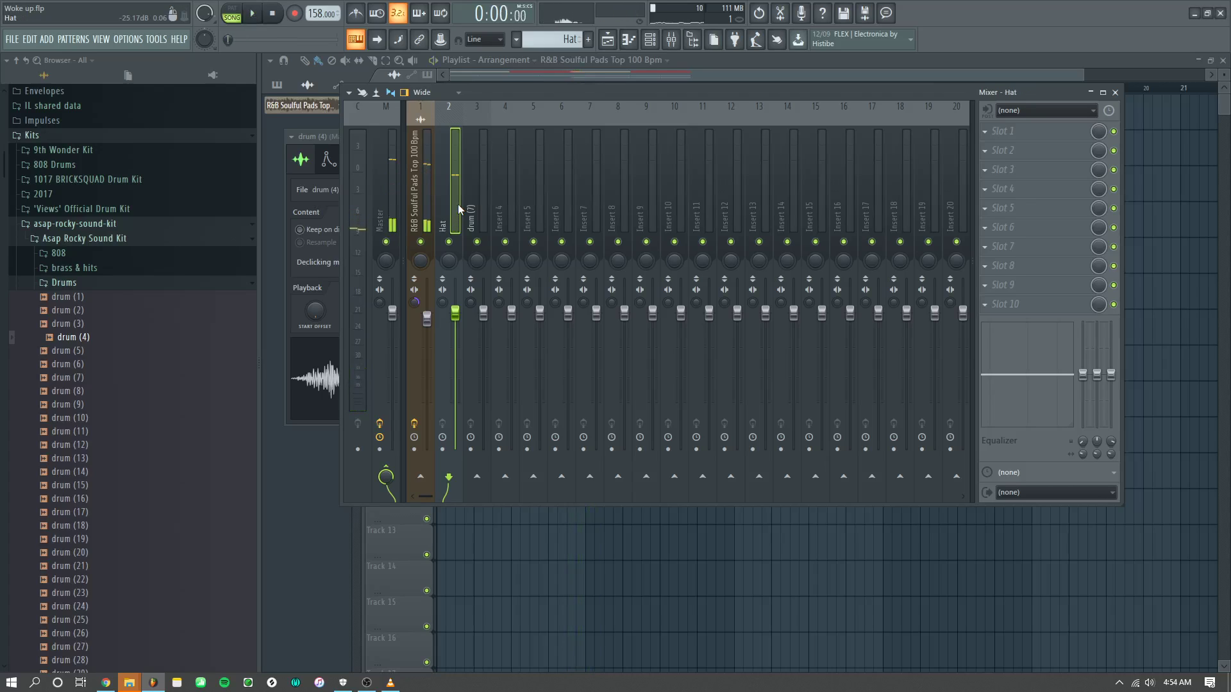
# Step: Rename the drum (7) mixer track on Insert 3 to Snap
pyautogui.doubleClick(478, 206)
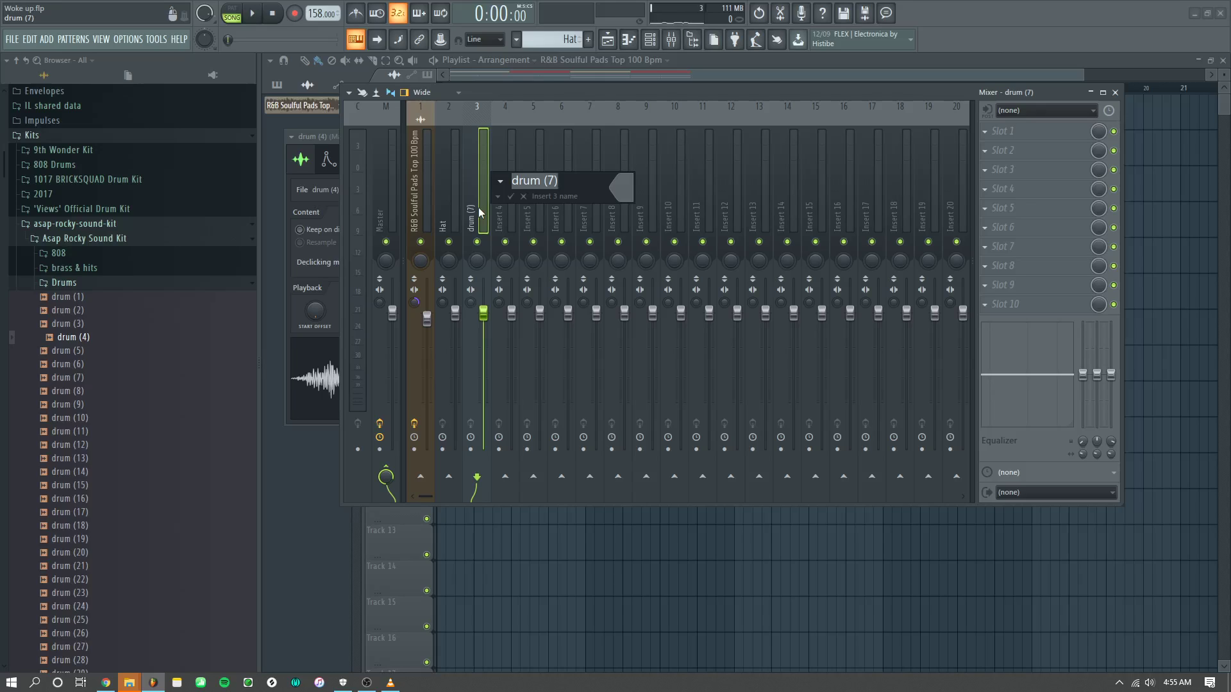
pyautogui.write('Hat')
pyautogui.press('BackSpace')
pyautogui.press('BackSpace')
pyautogui.press('BackSpace')
pyautogui.write('SNp')
pyautogui.press('Return')
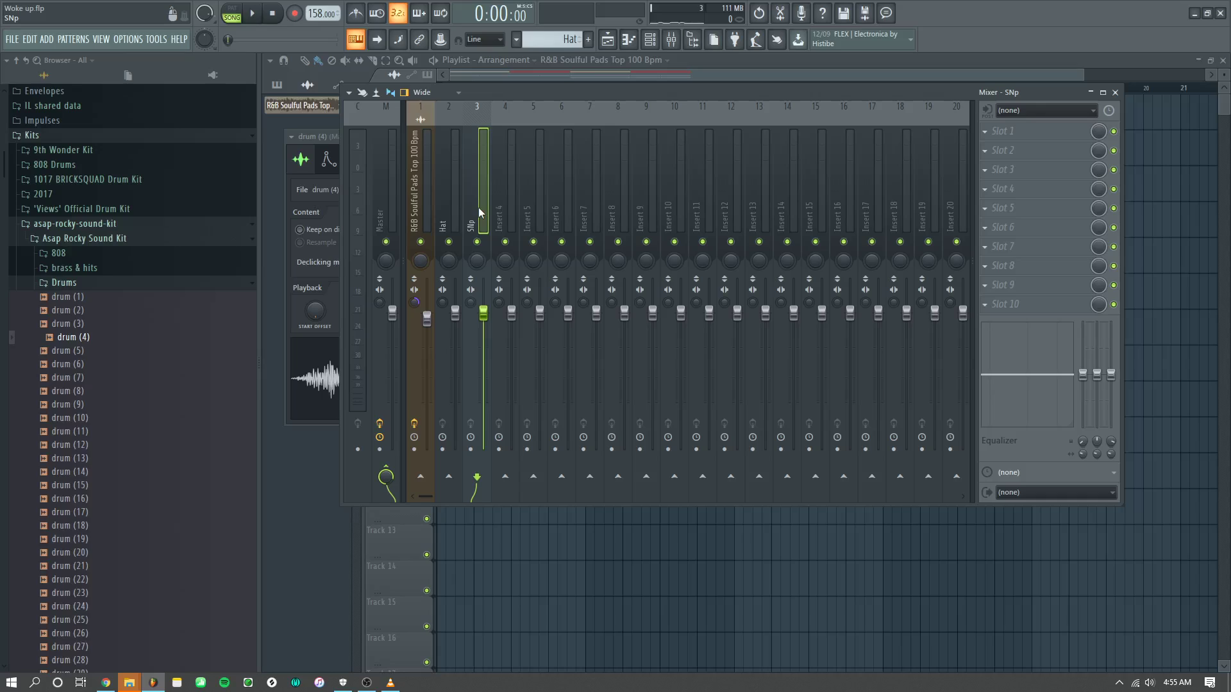
pyautogui.doubleClick(472, 206)
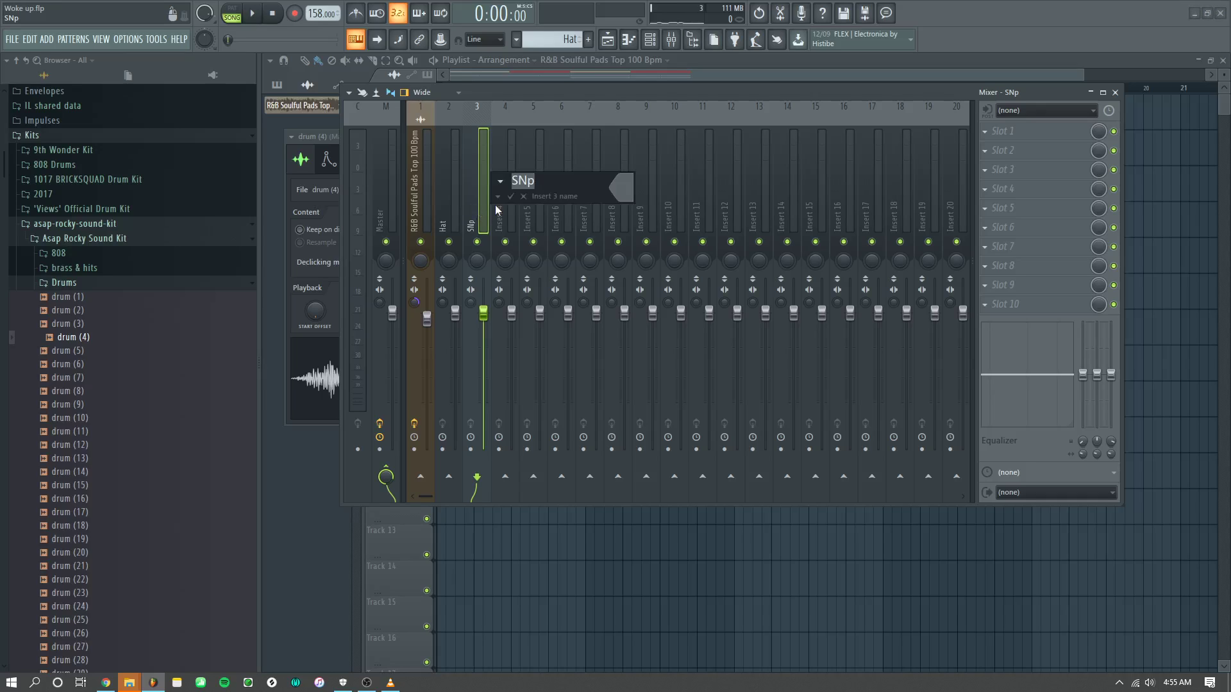
pyautogui.press('BackSpace')
pyautogui.press('BackSpace')
pyautogui.write('nap')
pyautogui.press('Return')
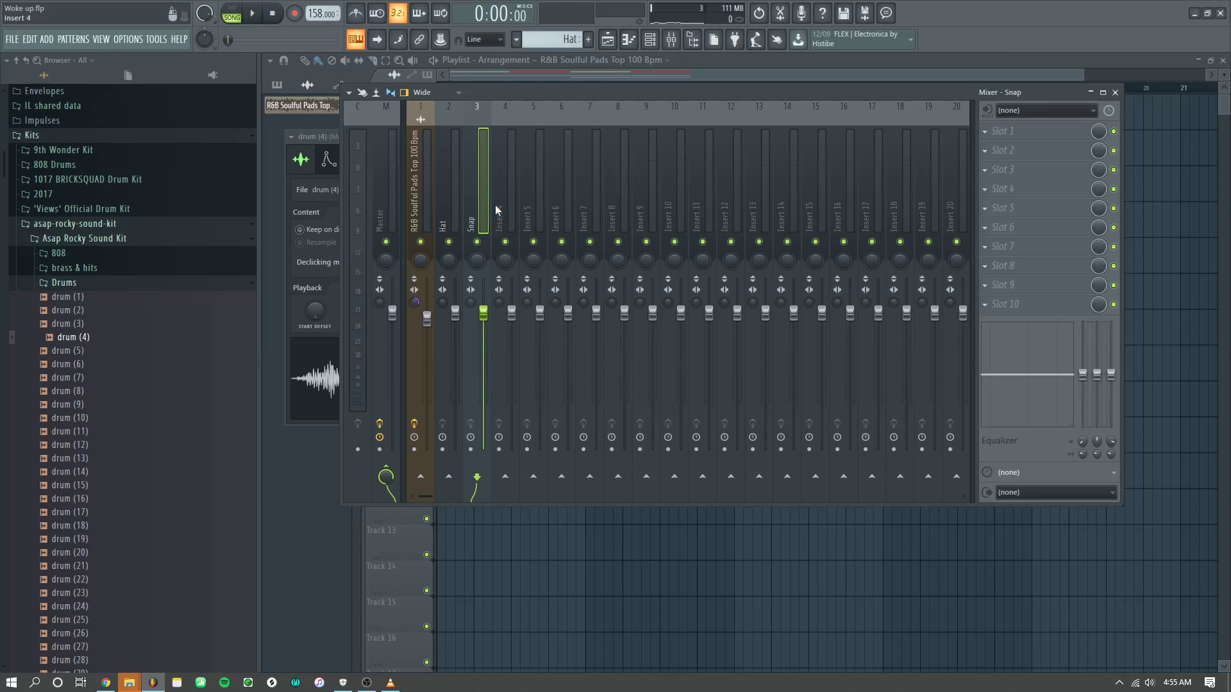
# Step: Start playback and route the drum (4) channel to mixer track Insert 4
pyautogui.press('space')
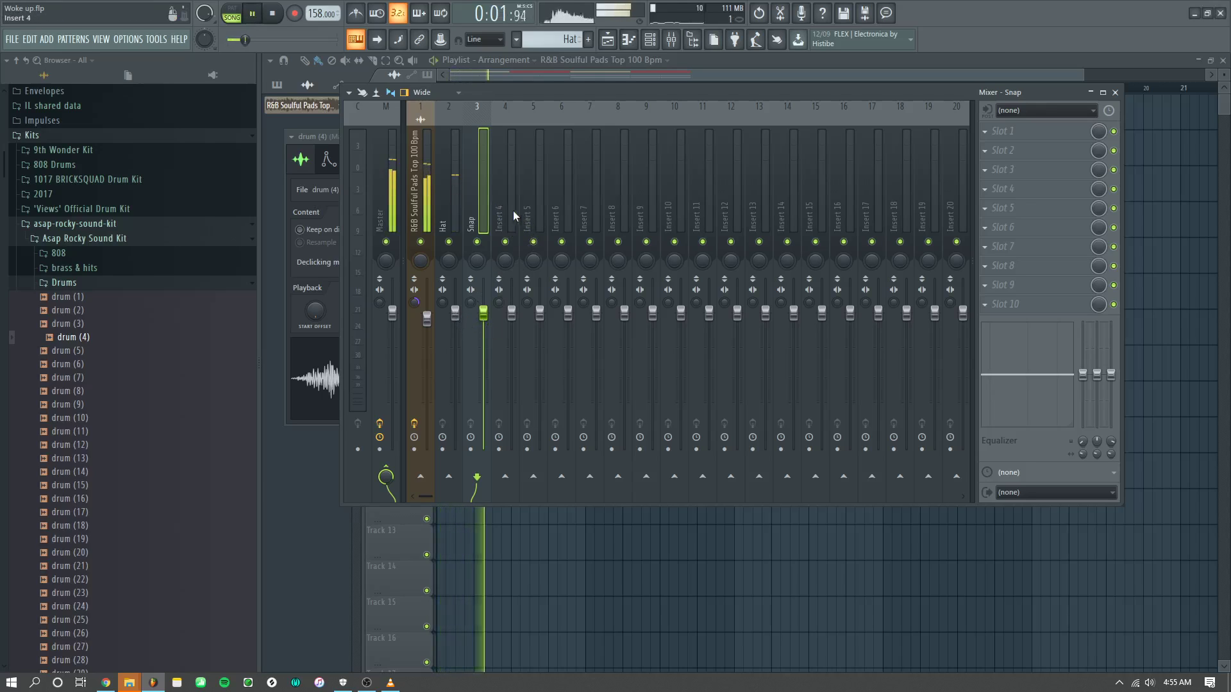
pyautogui.click(506, 213)
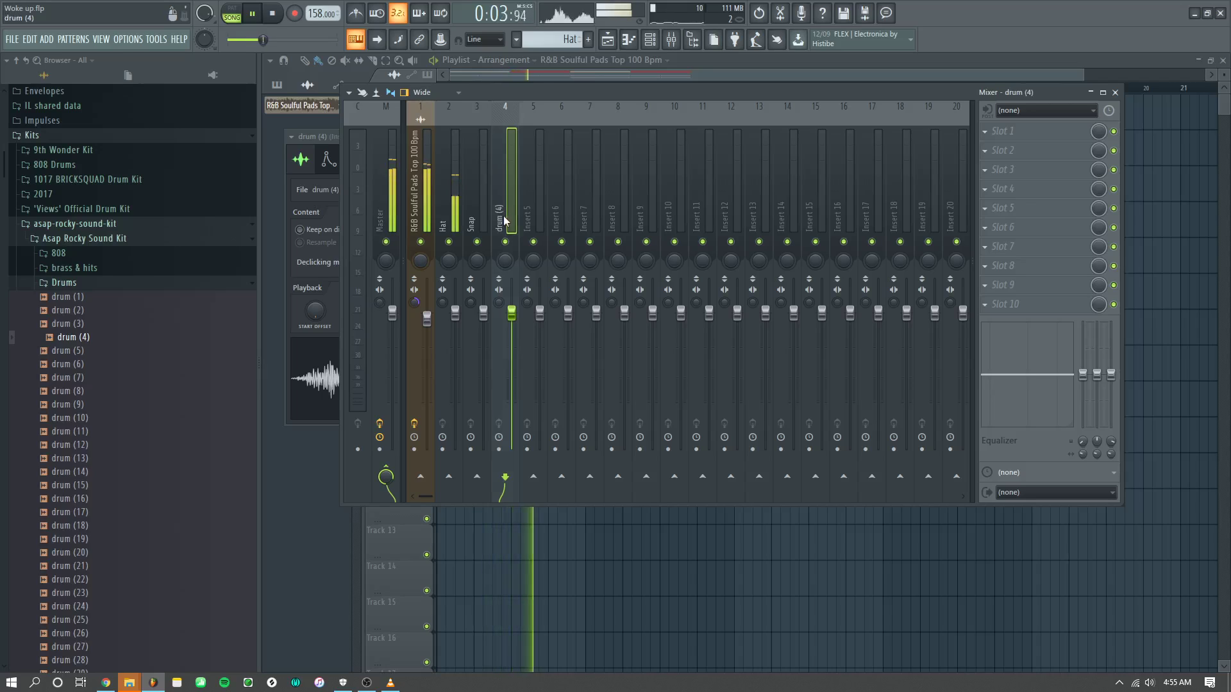
# Step: Rename the drum (4) mixer track on Insert 4 to Vox
pyautogui.doubleClick(505, 212)
pyautogui.write('V')
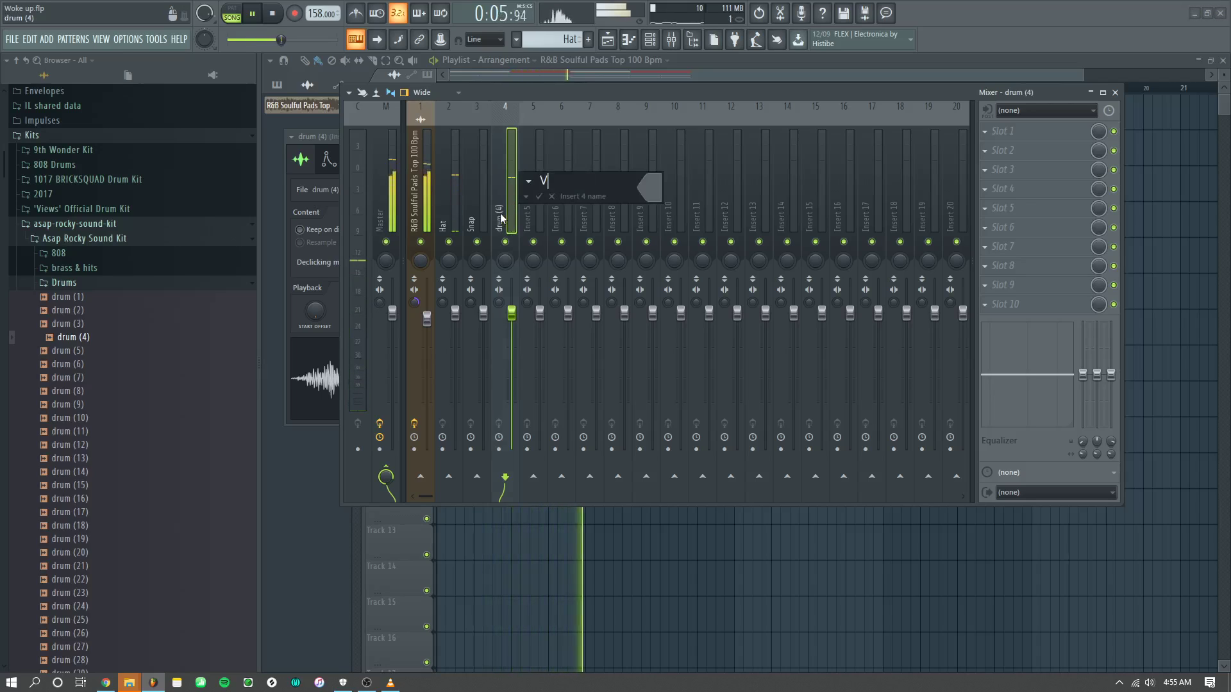
pyautogui.write('ox')
pyautogui.press('Return')
# Step: Lower the Vox mixer track's volume during playback and stop the song
pyautogui.moveTo(285, 40); pyautogui.dragTo(303, 40)
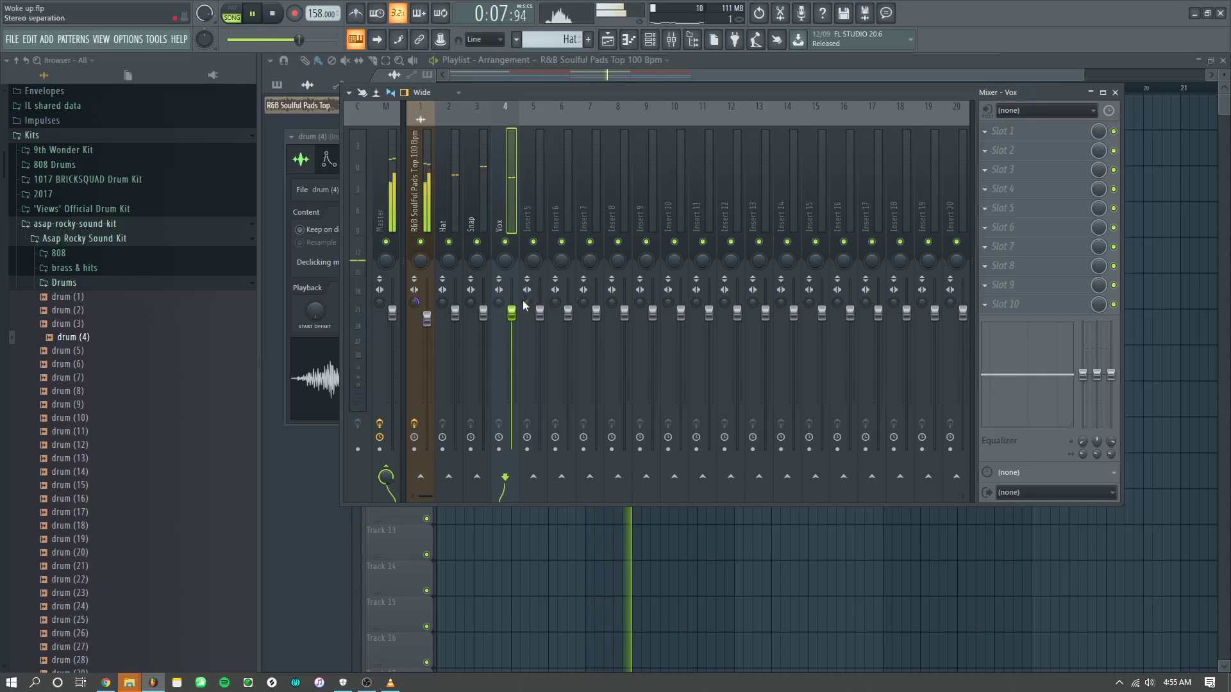
pyautogui.moveTo(511, 313); pyautogui.dragTo(511, 354)
pyautogui.moveTo(303, 39); pyautogui.dragTo(321, 40)
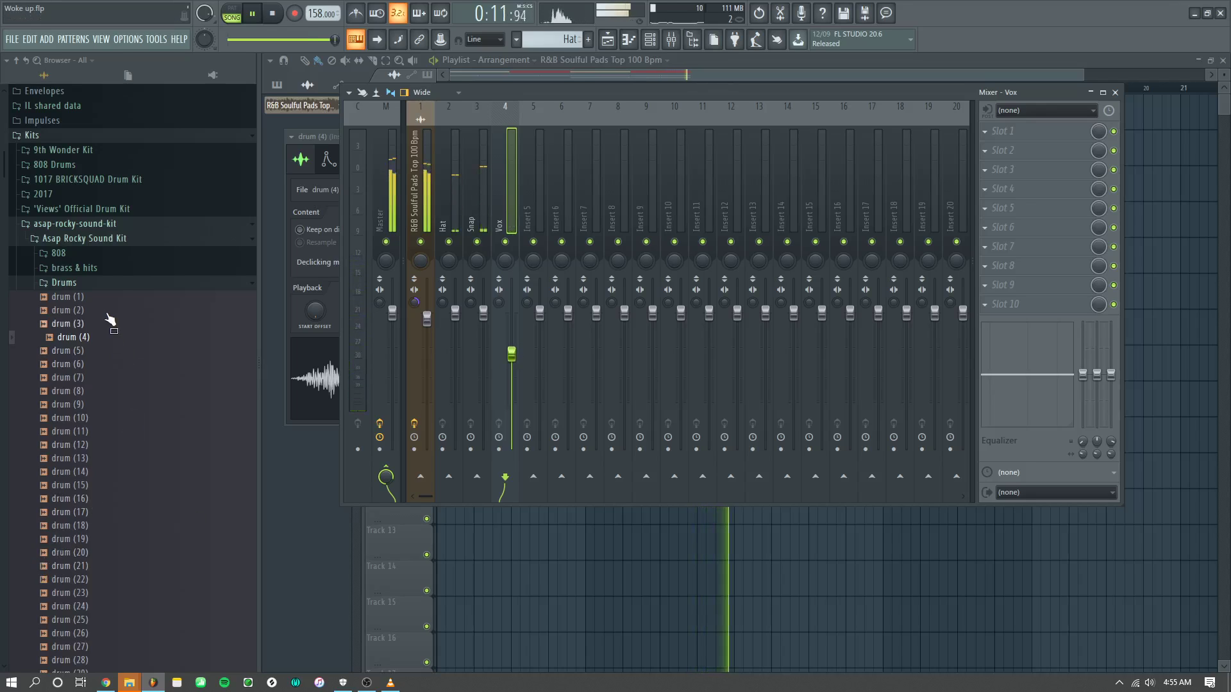
pyautogui.press('space')
# Step: Audition samples in the Asap Rocky Sound Kit's 808 folder and load 808 (22) into a new channel
pyautogui.click(81, 256)
pyautogui.click(93, 294)
pyautogui.moveTo(88, 287); pyautogui.dragTo(97, 550)
pyautogui.rightClick(96, 550)
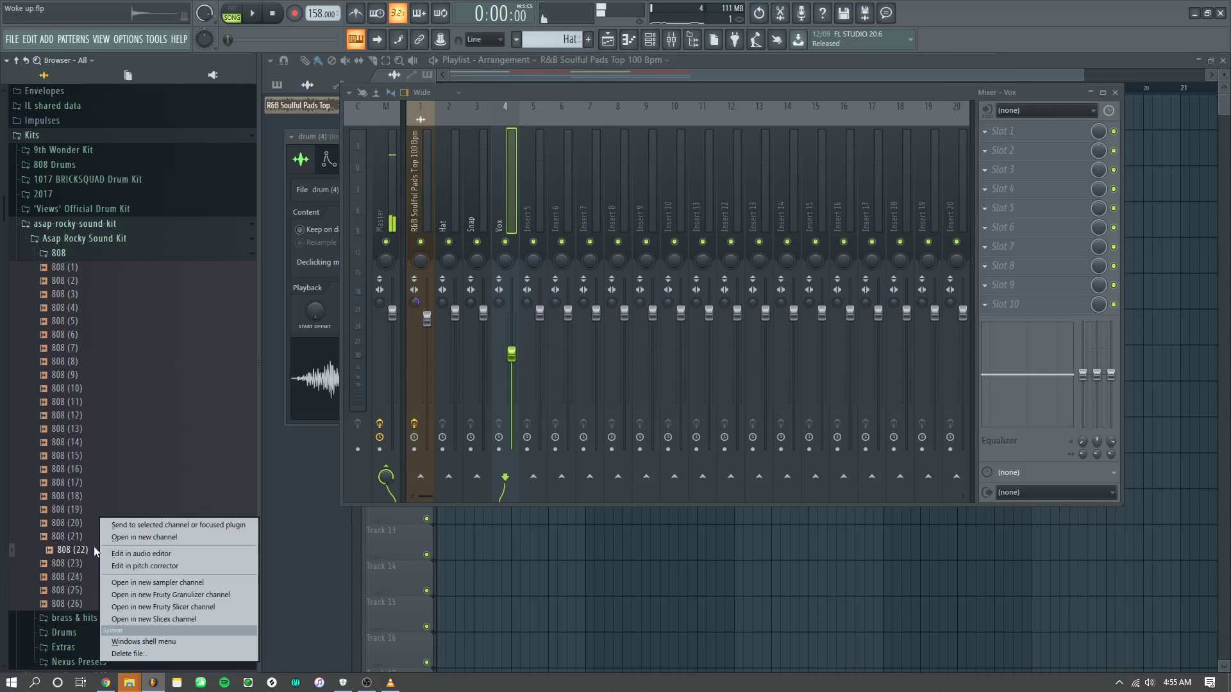
pyautogui.click(125, 537)
# Step: Lower the R&B Soulful Pads mixer track's volume to 64% during playback, then stop and show the channel rack
pyautogui.press('space')
pyautogui.click(570, 143)
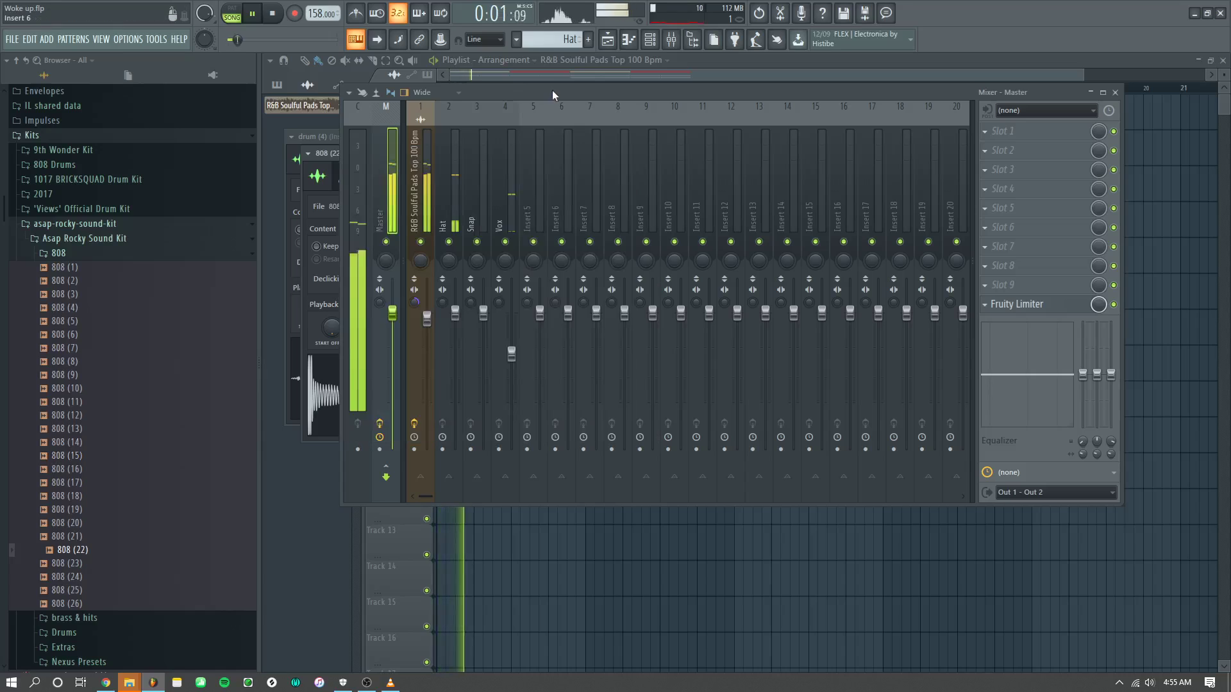
pyautogui.moveTo(426, 349); pyautogui.dragTo(428, 362)
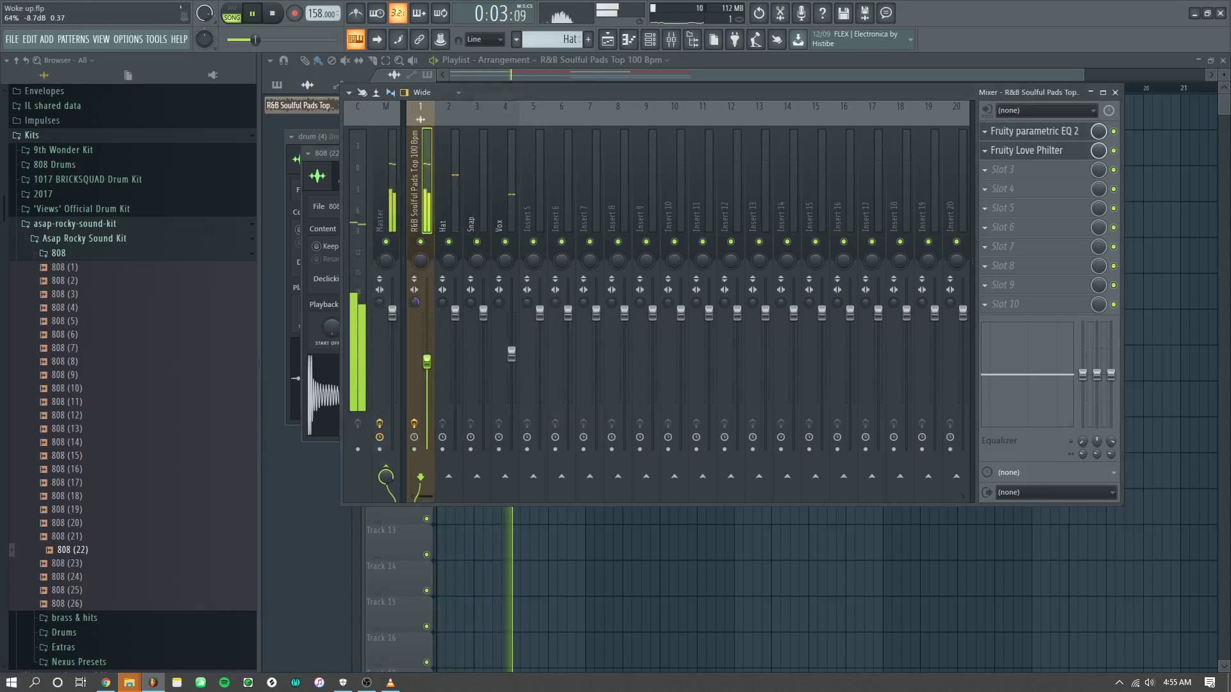
pyautogui.press('XF86AudioLowerVolume')
pyautogui.press('XF86AudioRaiseVolume')
pyautogui.press('XF86AudioRaiseVolume')
pyautogui.press('XF86AudioRaiseVolume')
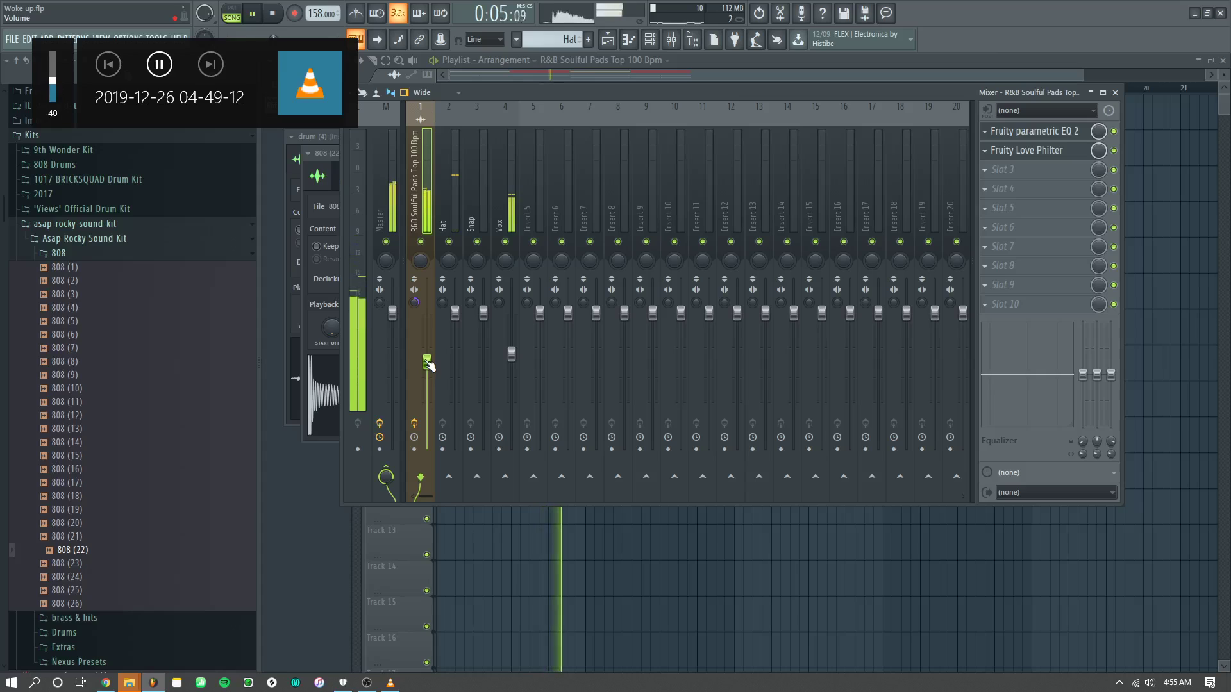
pyautogui.press('space')
pyautogui.press('F6')
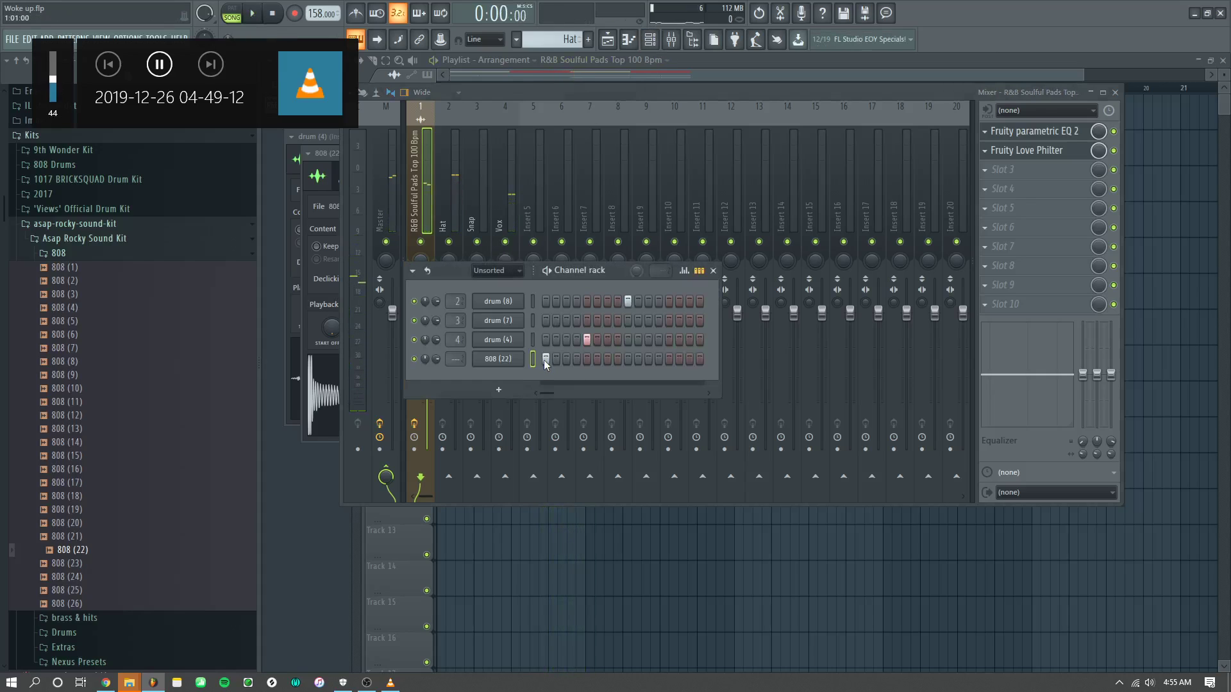
pyautogui.click(607, 359)
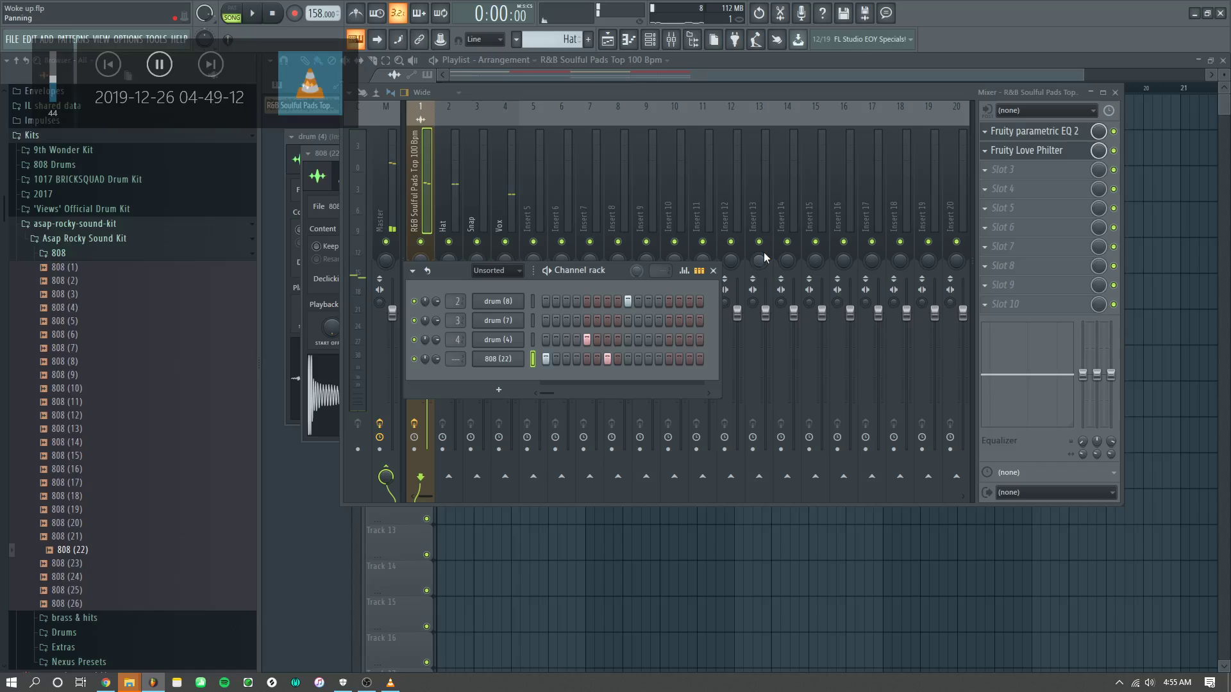
pyautogui.click(698, 271)
pyautogui.click(689, 271)
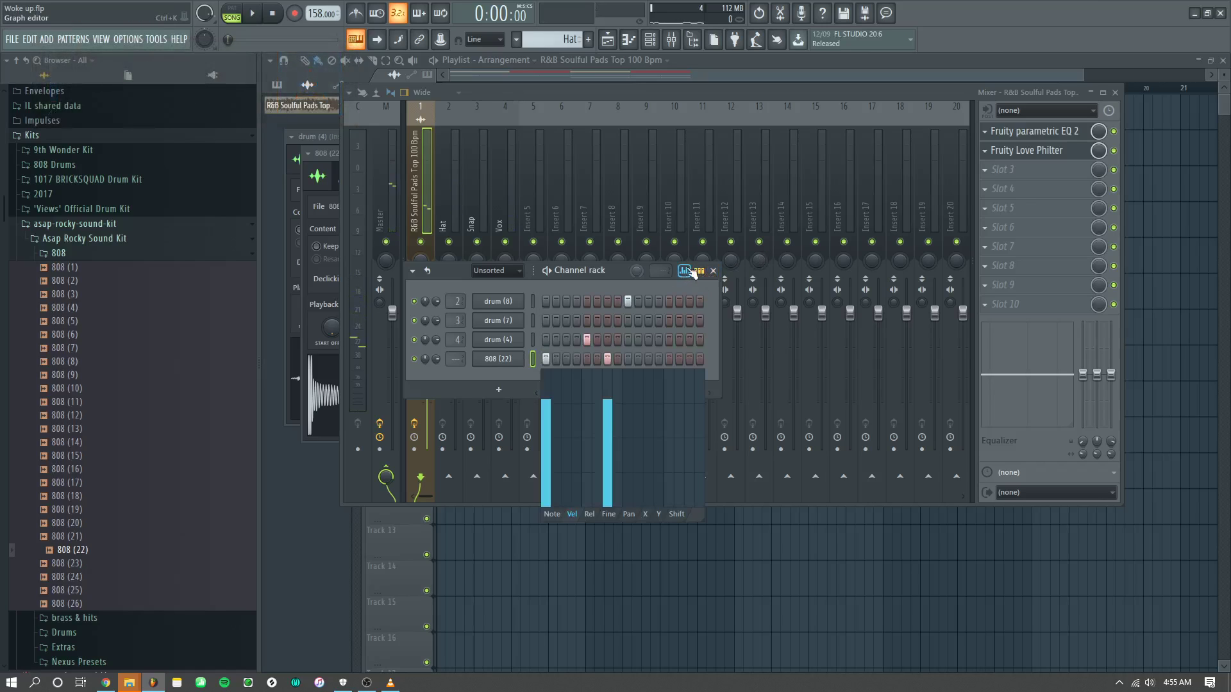
pyautogui.click(690, 271)
pyautogui.click(700, 271)
pyautogui.click(700, 271)
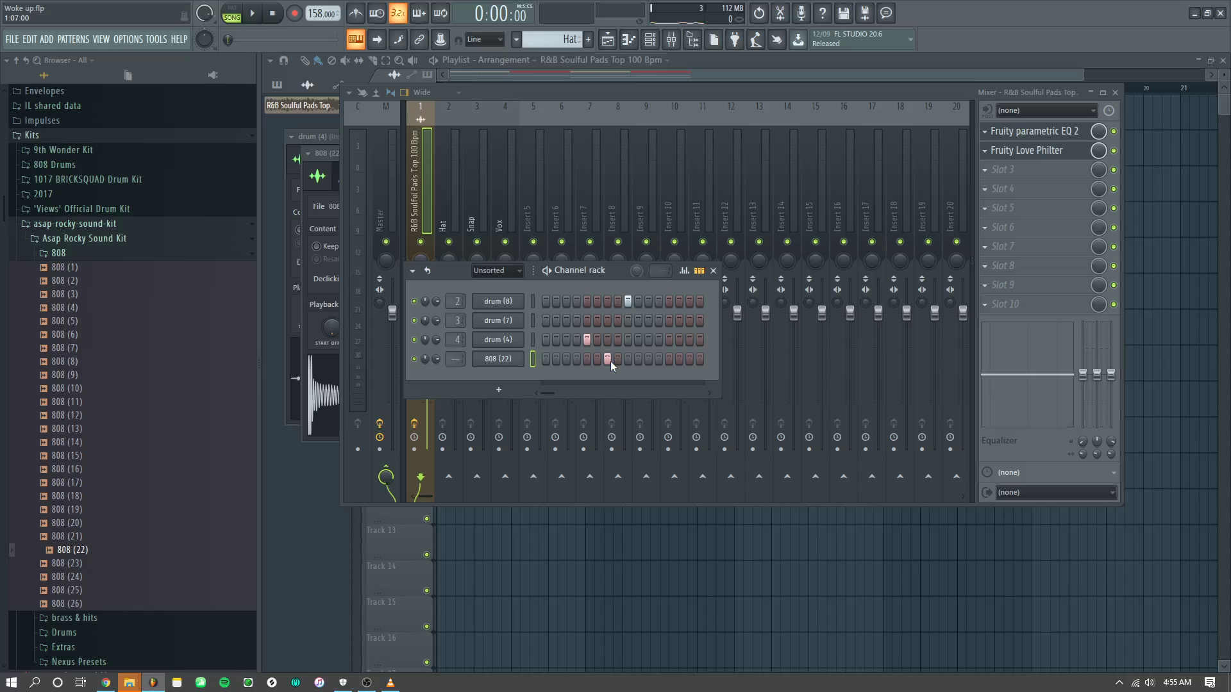
# Step: Audition keys in the 808 (22) piano roll and place two-step D5 notes on steps 1 and 7 of bar 1
pyautogui.click(699, 271)
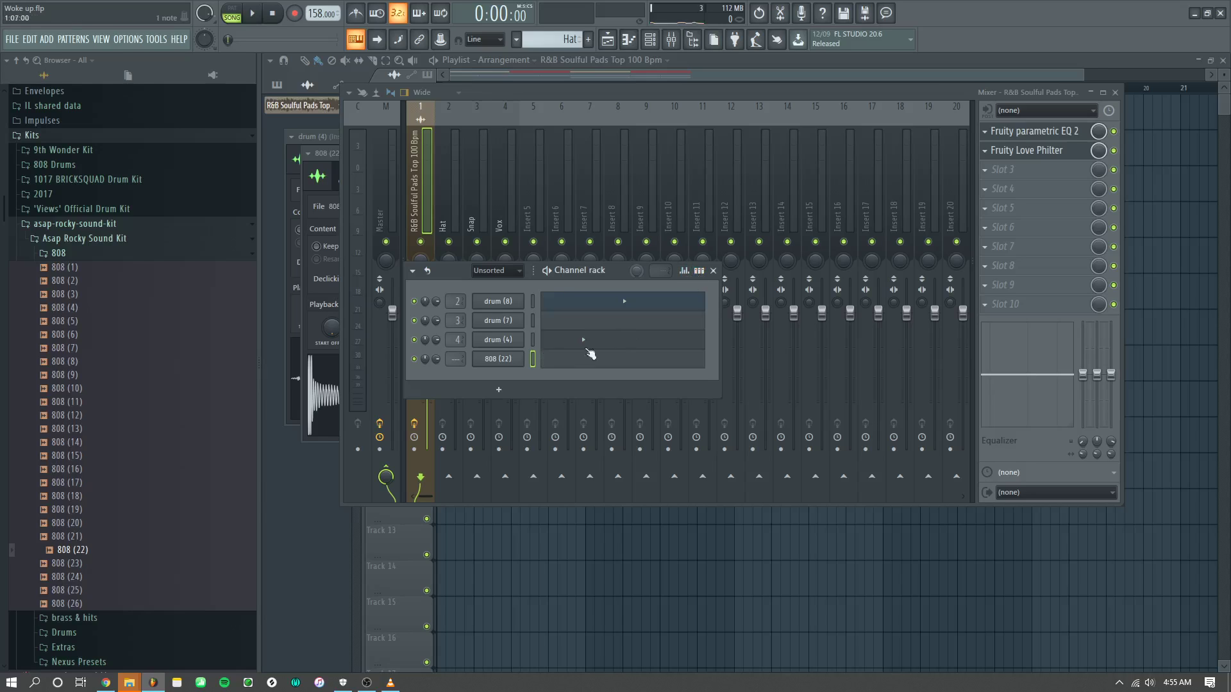
pyautogui.click(554, 363)
pyautogui.click(303, 257)
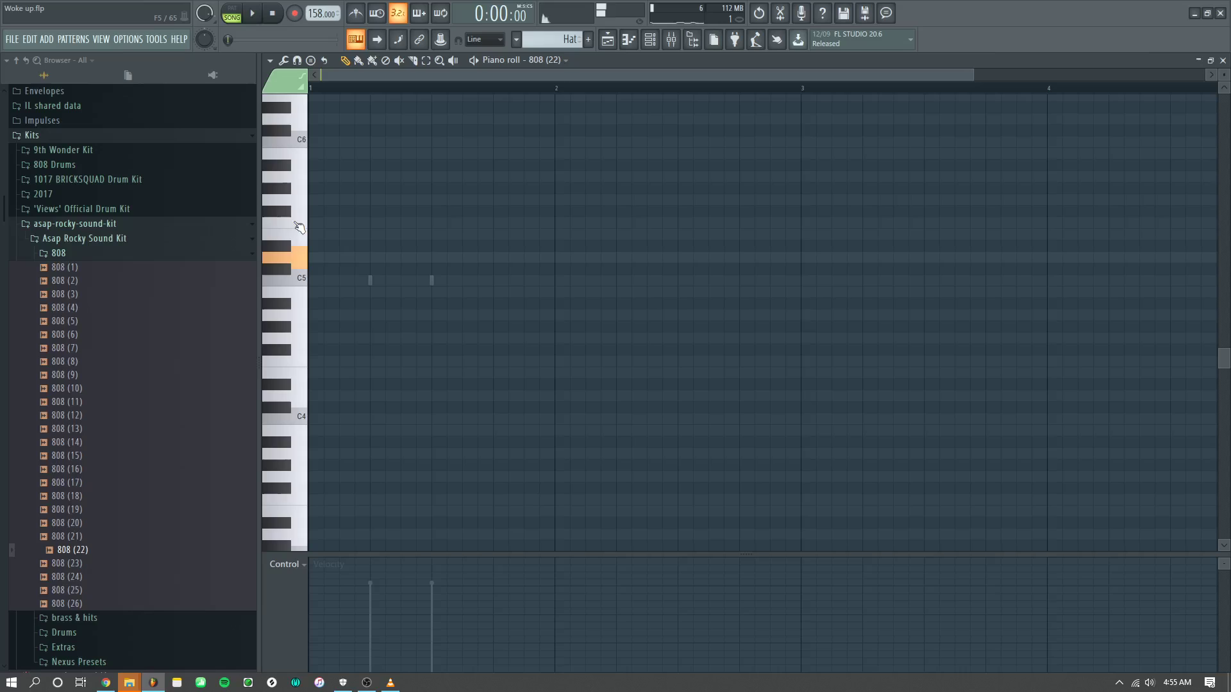
pyautogui.click(301, 201)
pyautogui.click(298, 241)
pyautogui.click(290, 250)
pyautogui.click(303, 265)
pyautogui.press('space')
pyautogui.moveTo(370, 258); pyautogui.dragTo(403, 257)
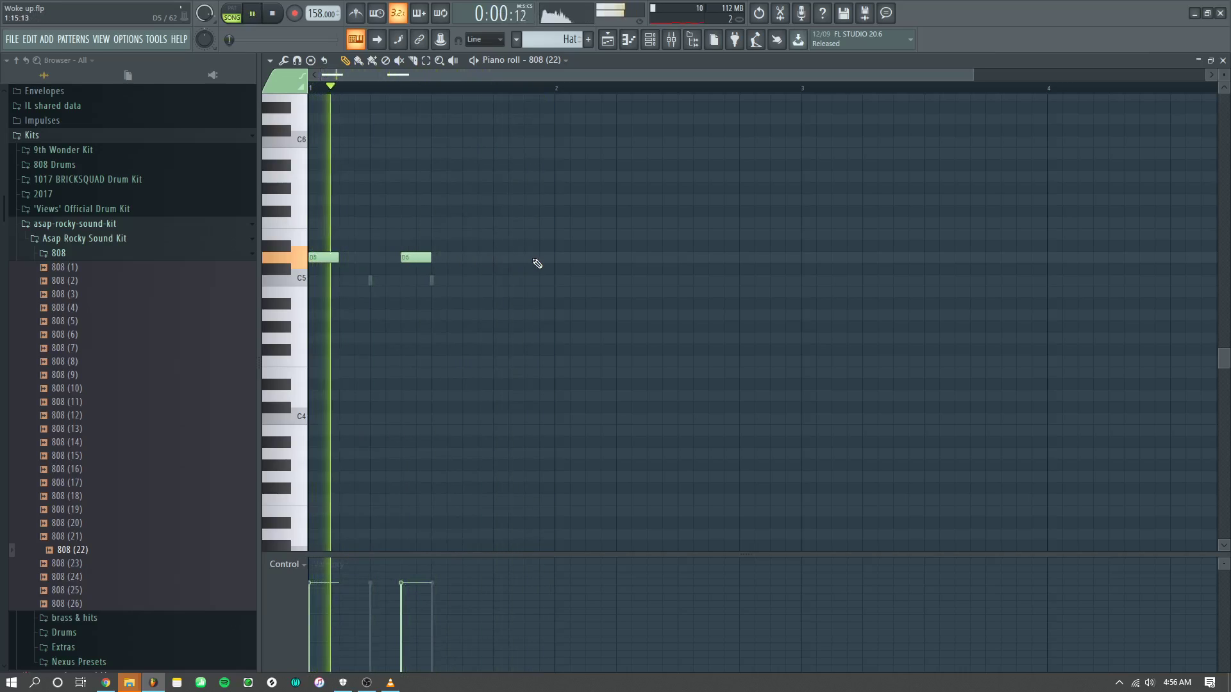
pyautogui.press('space')
# Step: Place four Snp pattern clips across bars 1 to 4 of playlist Track 5 and play the arrangement briefly
pyautogui.click(607, 41)
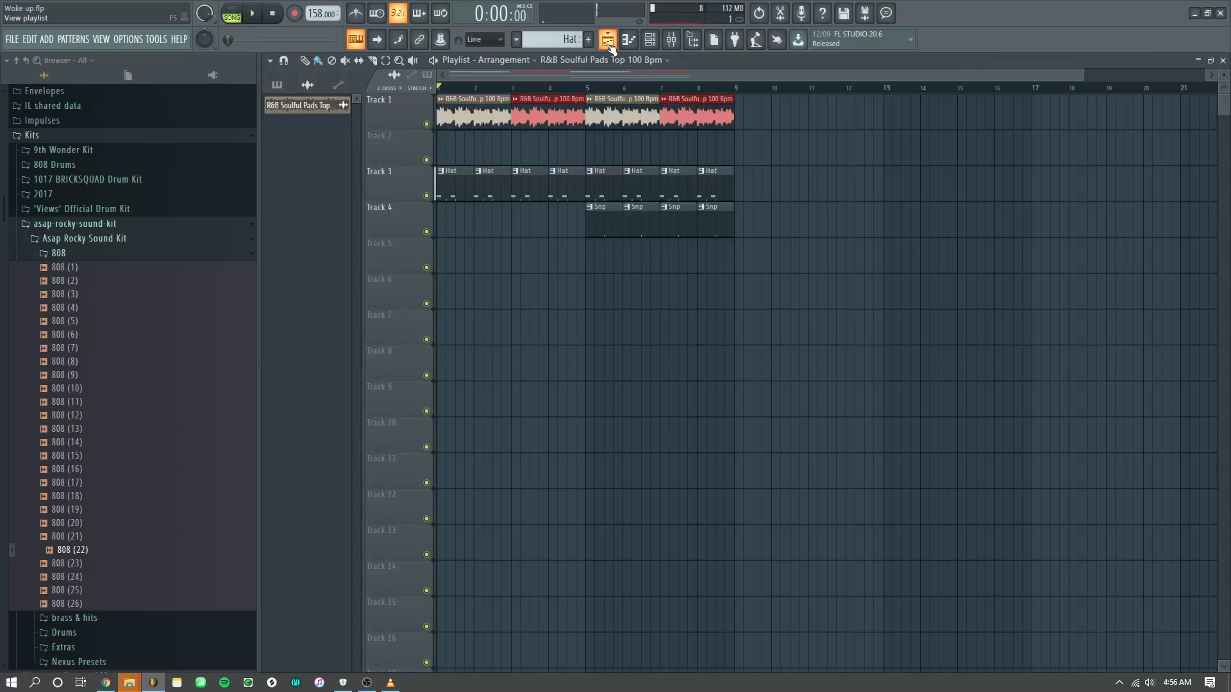
pyautogui.click(629, 217)
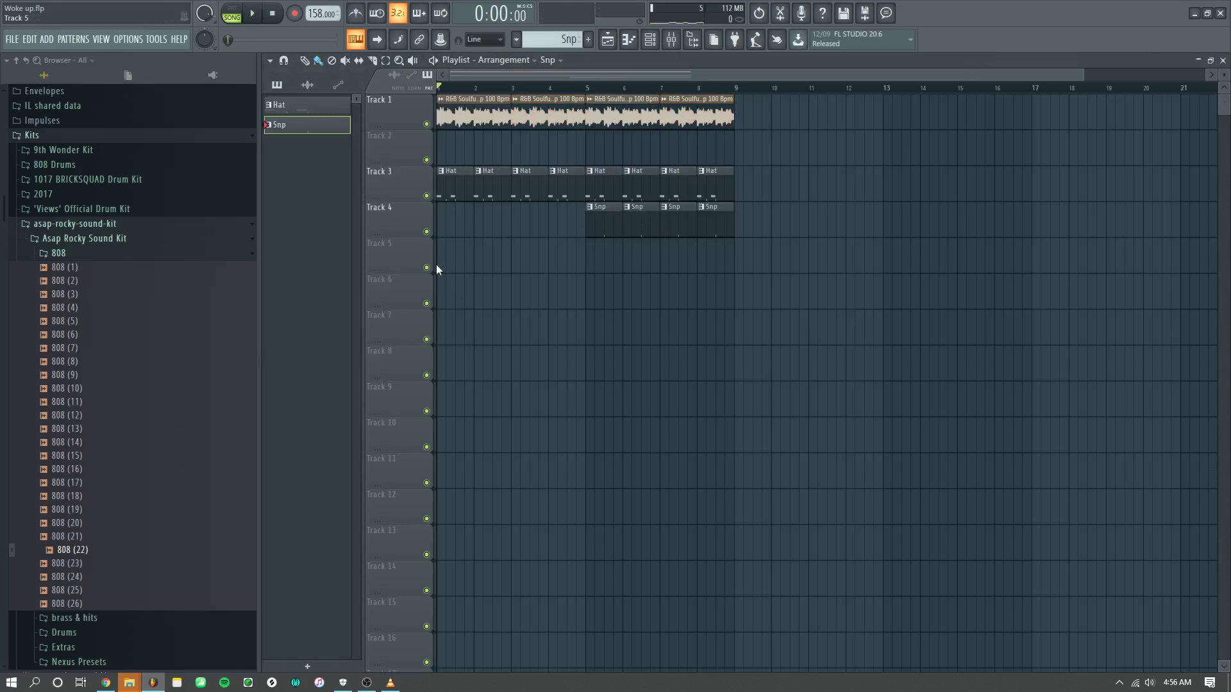
pyautogui.moveTo(447, 267); pyautogui.dragTo(571, 278)
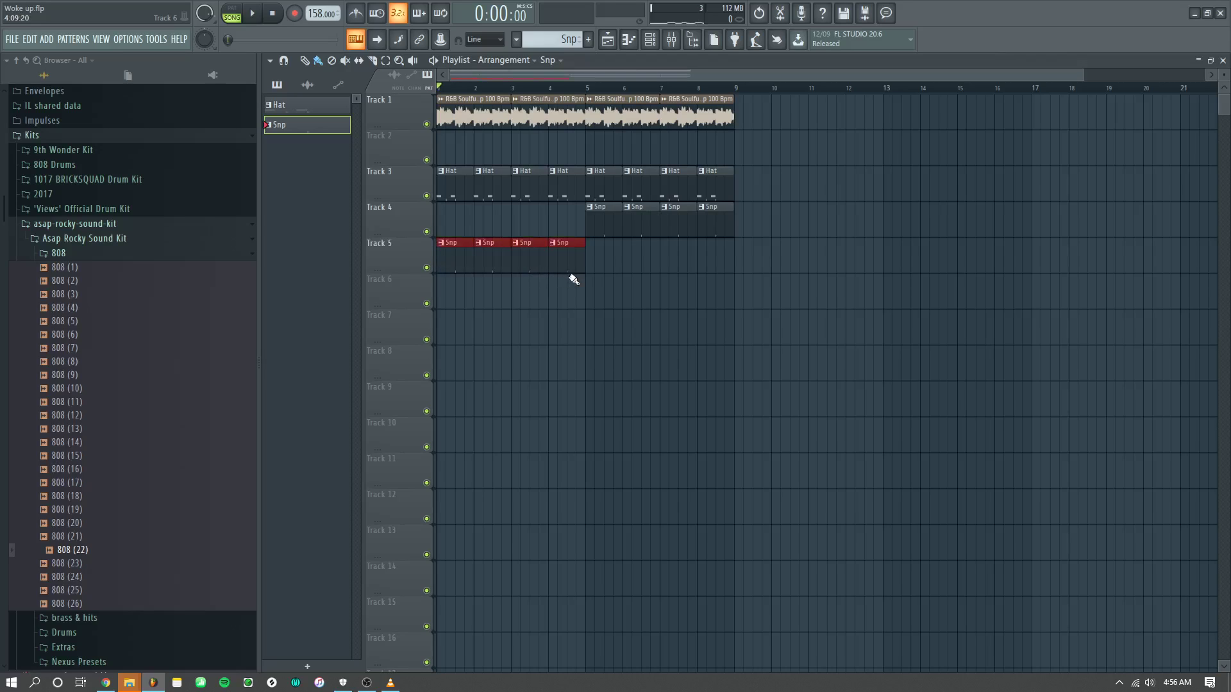
pyautogui.press('space')
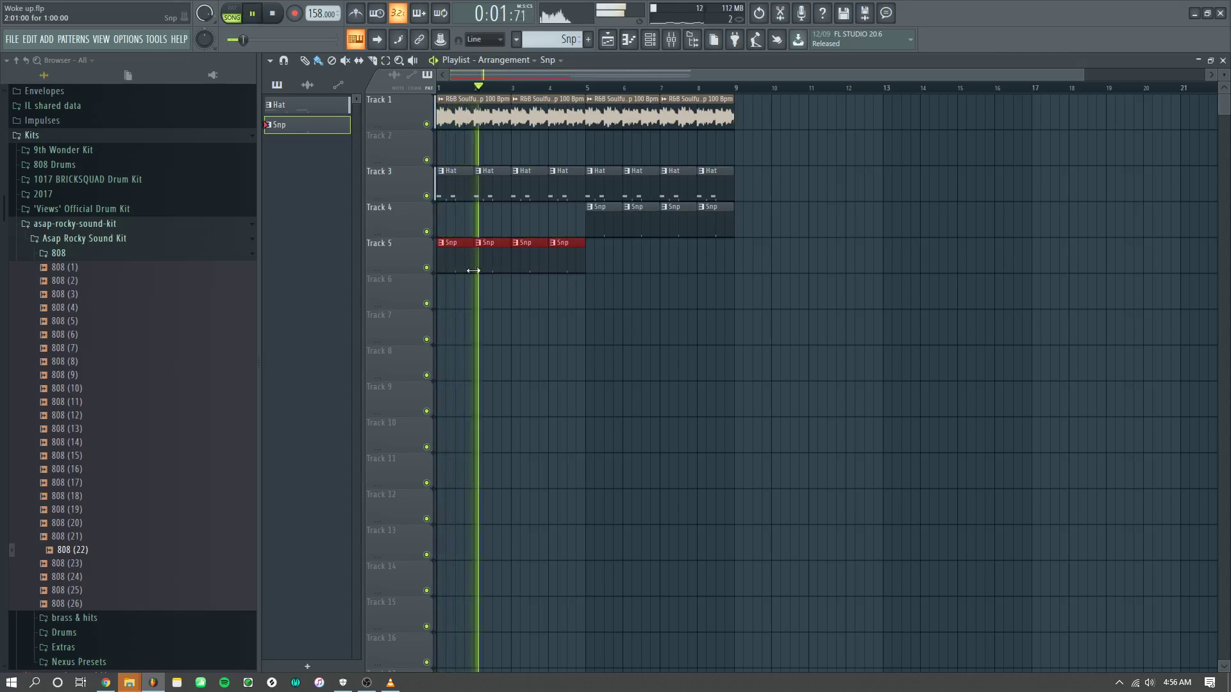
pyautogui.press('space')
# Step: Move the 808 (22) notes out of the Hat pattern into the new Pattern 3
pyautogui.doubleClick(506, 185)
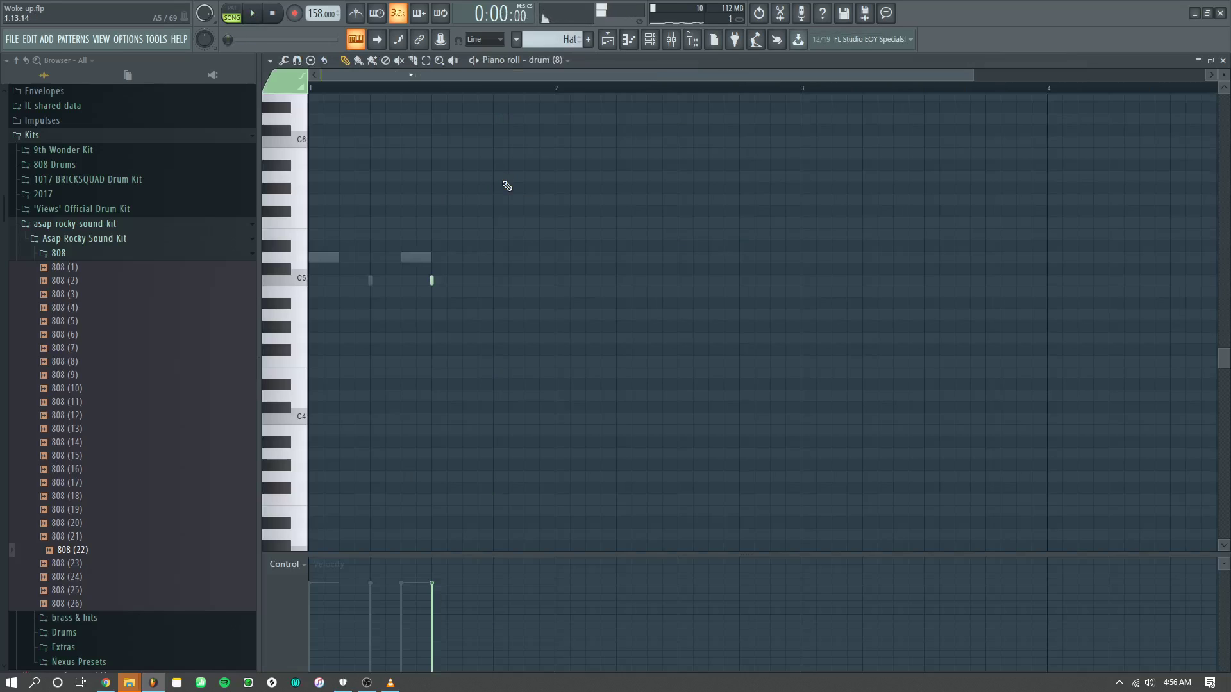
pyautogui.click(649, 41)
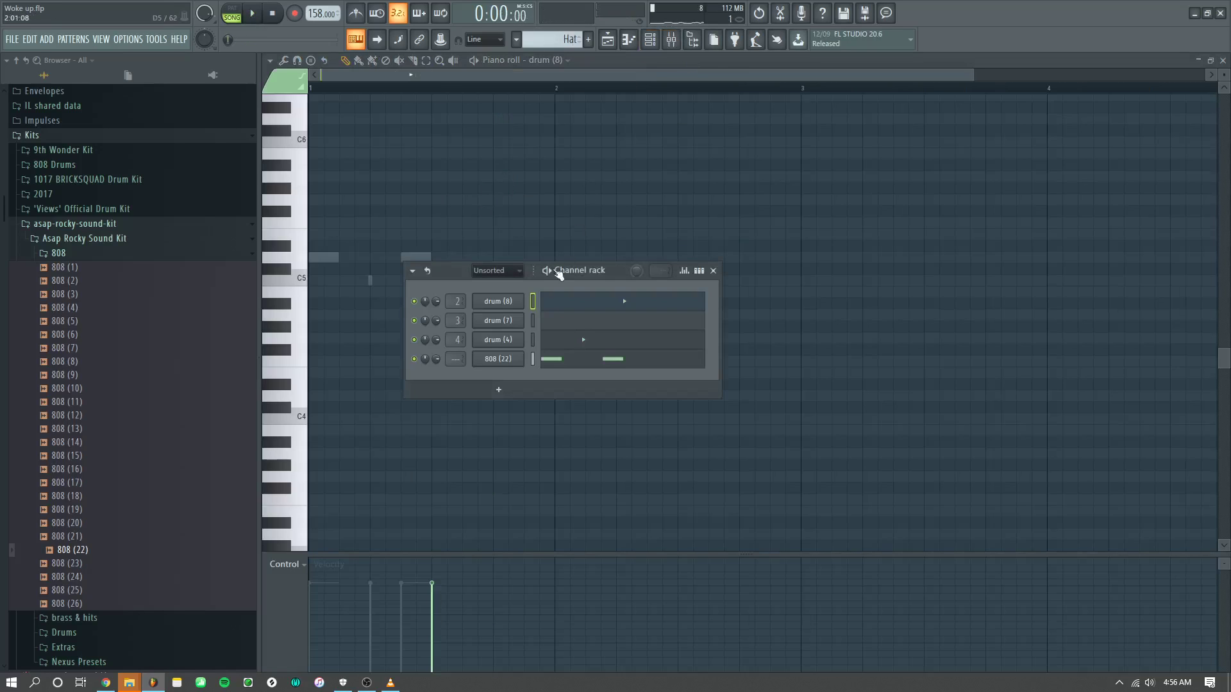
pyautogui.click(532, 359)
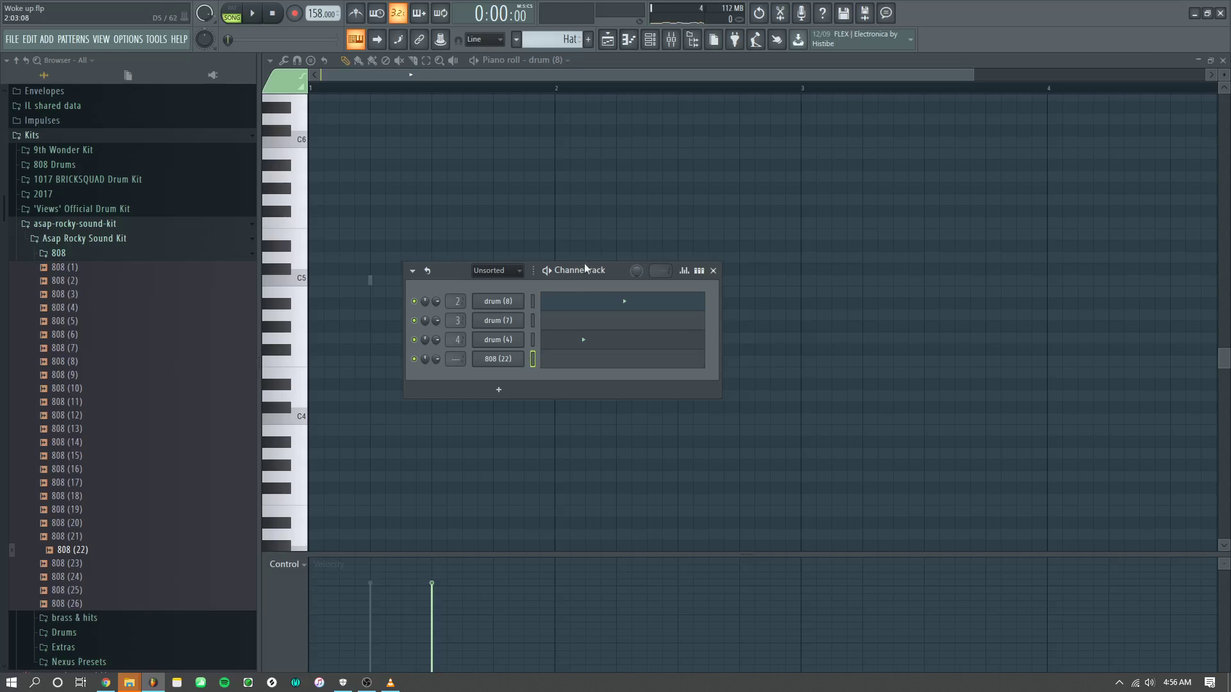
pyautogui.press('KP_Add')
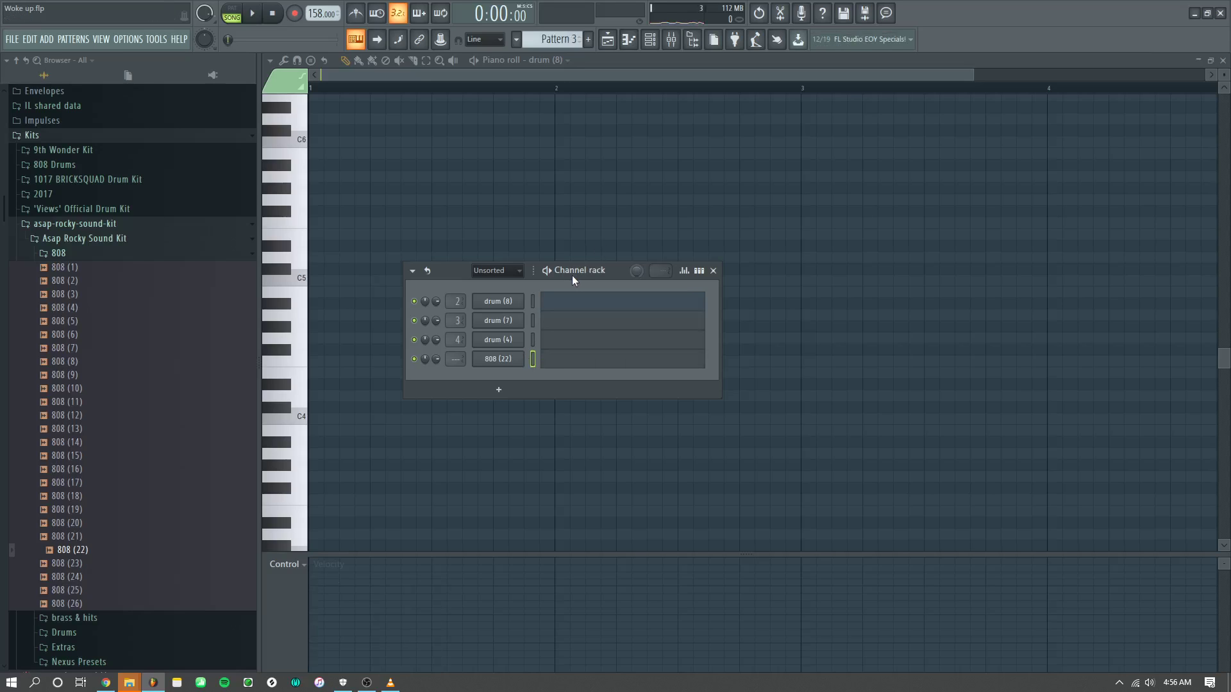
pyautogui.hotkey('ctrl', 'z')
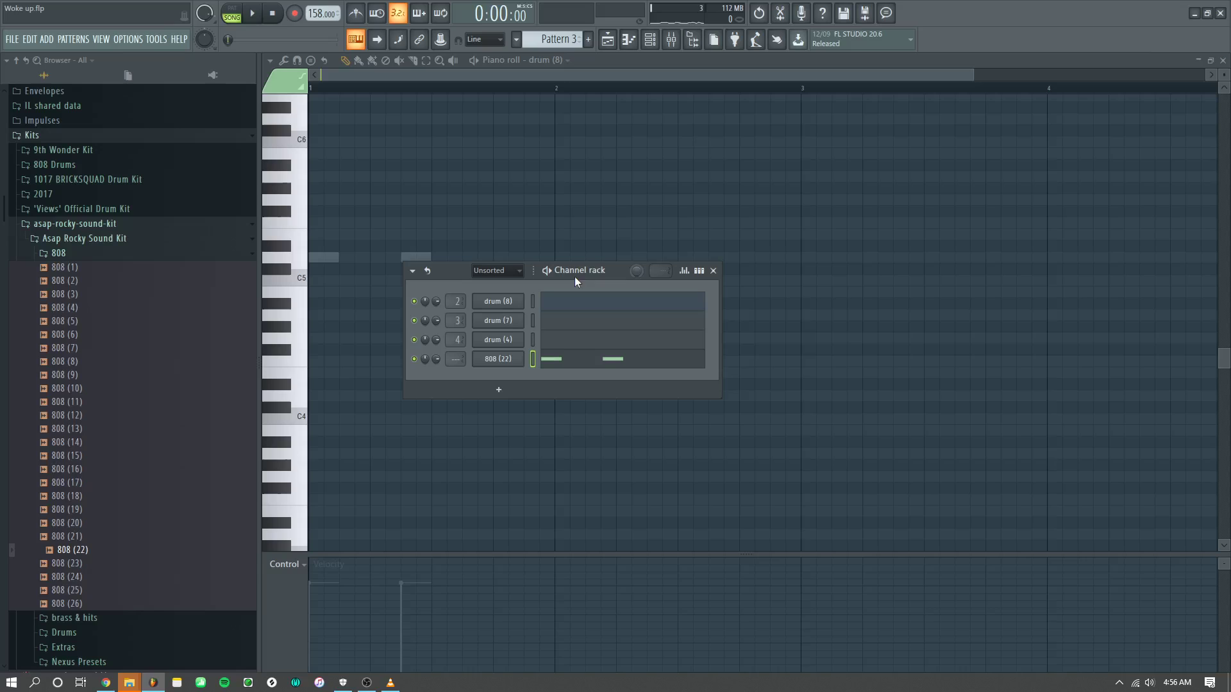
# Step: Place a Pattern 3 clip at bar 1 of playlist Track 6 and rename the pattern 808
pyautogui.click(607, 39)
pyautogui.click(447, 301)
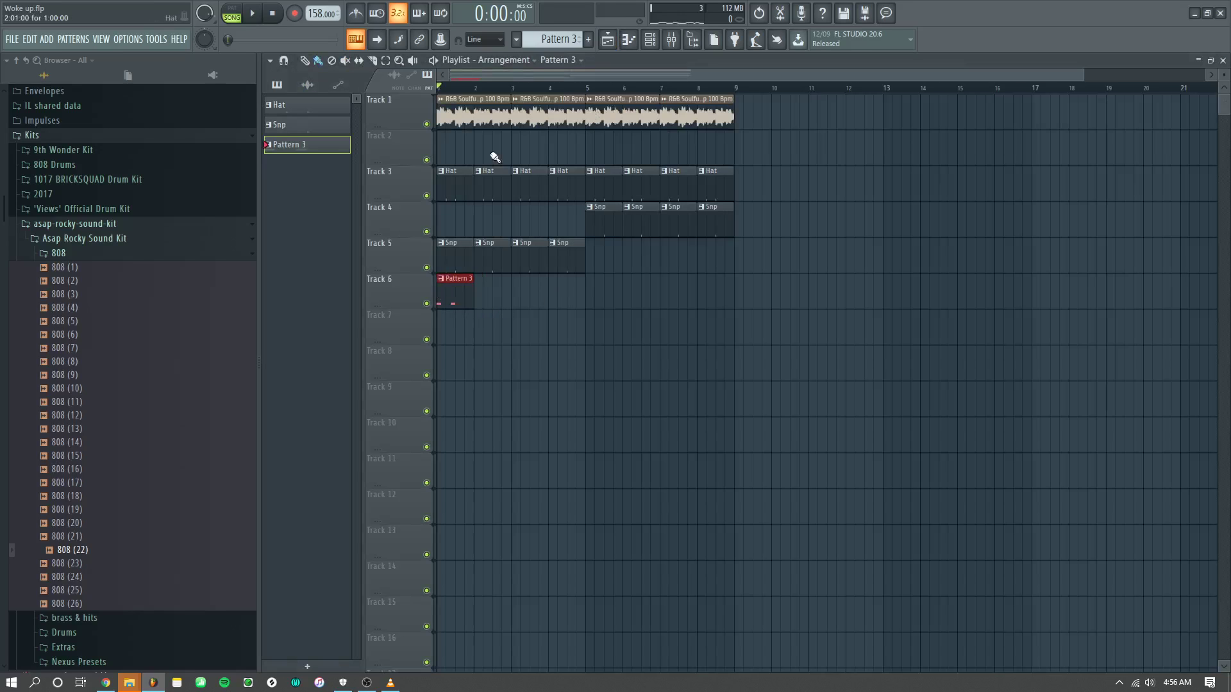
pyautogui.doubleClick(550, 36)
pyautogui.write('8')
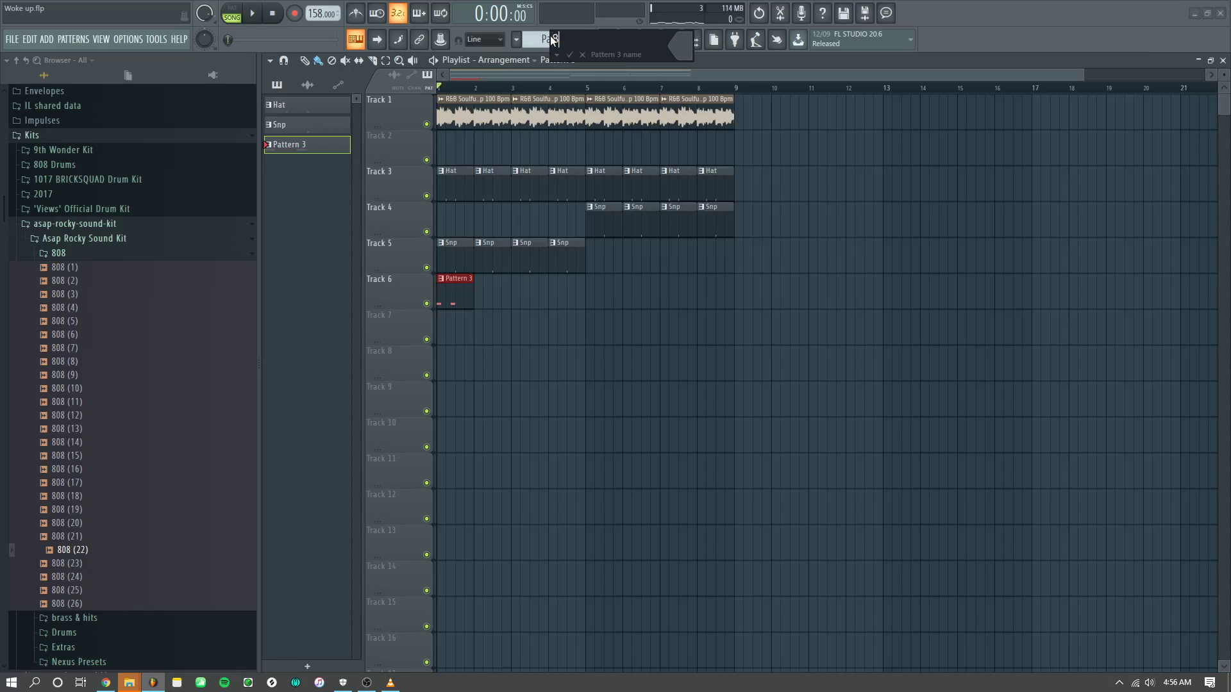
pyautogui.write('08')
pyautogui.press('Return')
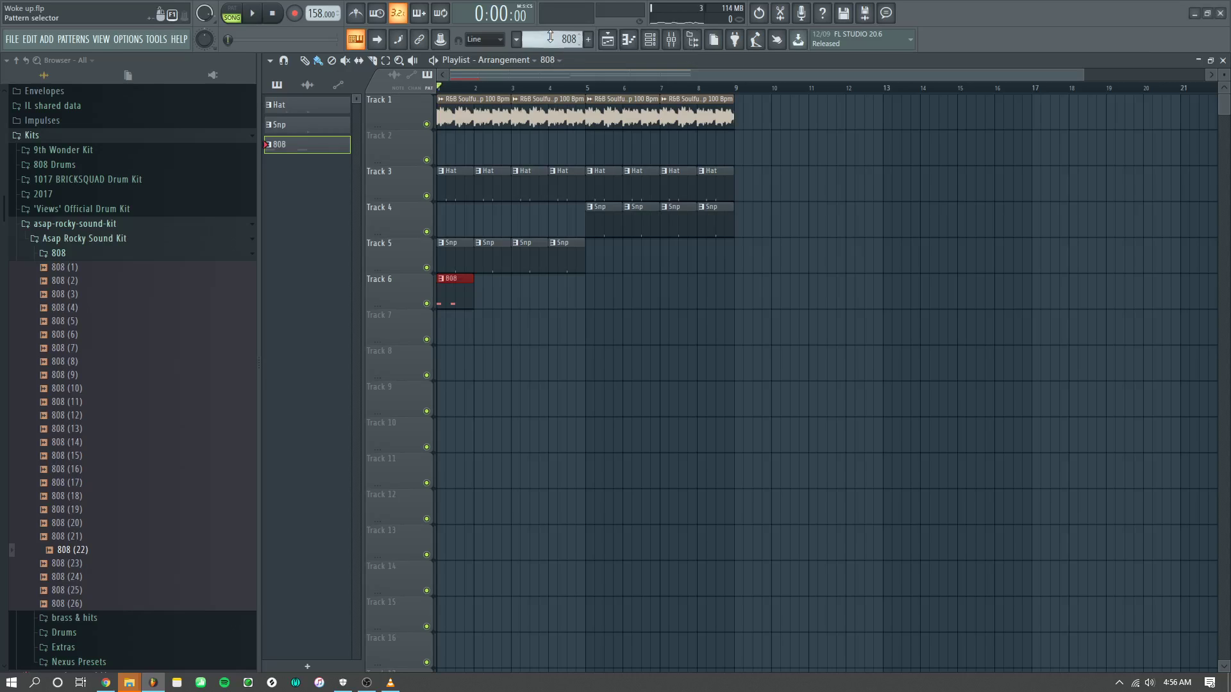
# Step: Add a third two-step D5 note on step 13 of bar 1 in the 808 pattern and play it back
pyautogui.doubleClick(456, 304)
pyautogui.press('space')
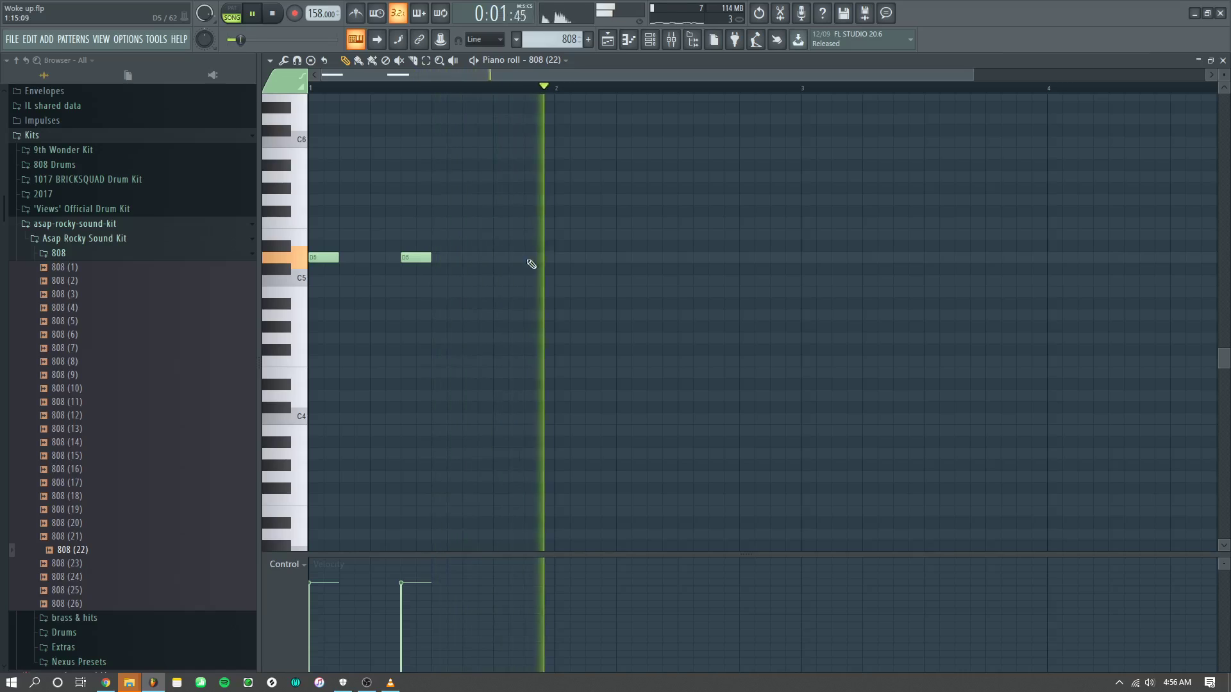
pyautogui.click(502, 258)
pyautogui.press('space')
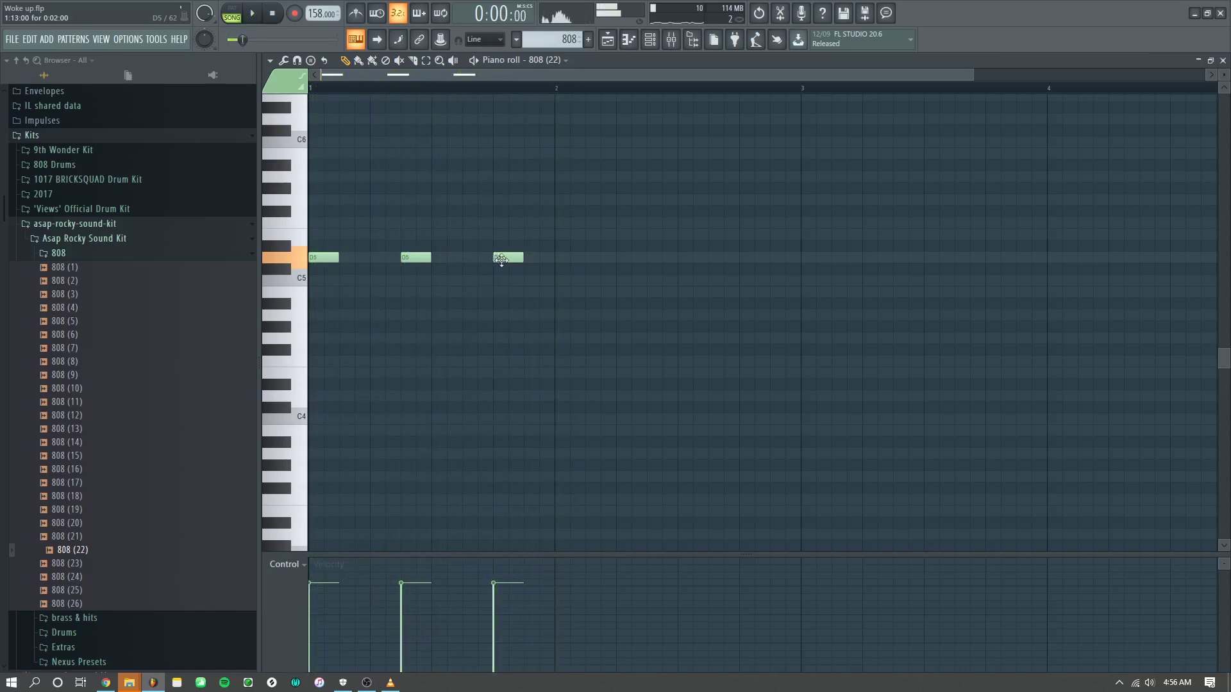
pyautogui.press('space')
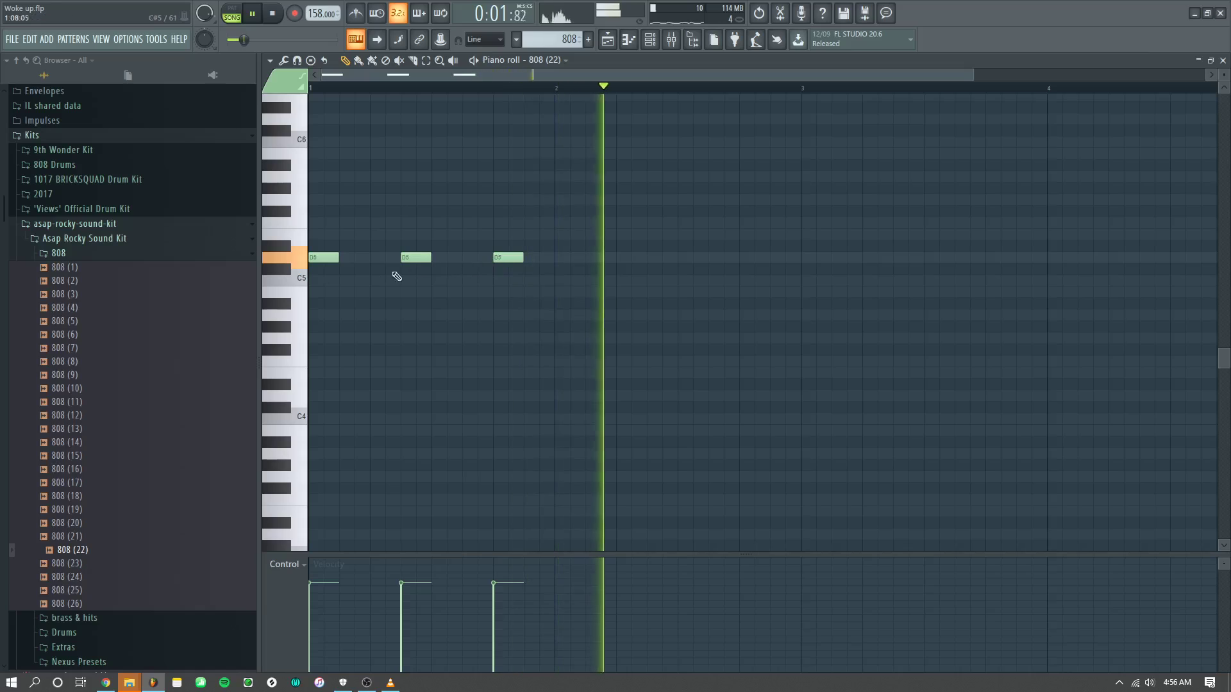
pyautogui.press('space')
# Step: Audition lower keys for the 808 and add two-step G4 notes on steps 3 and 9 of bar 2
pyautogui.click(302, 285)
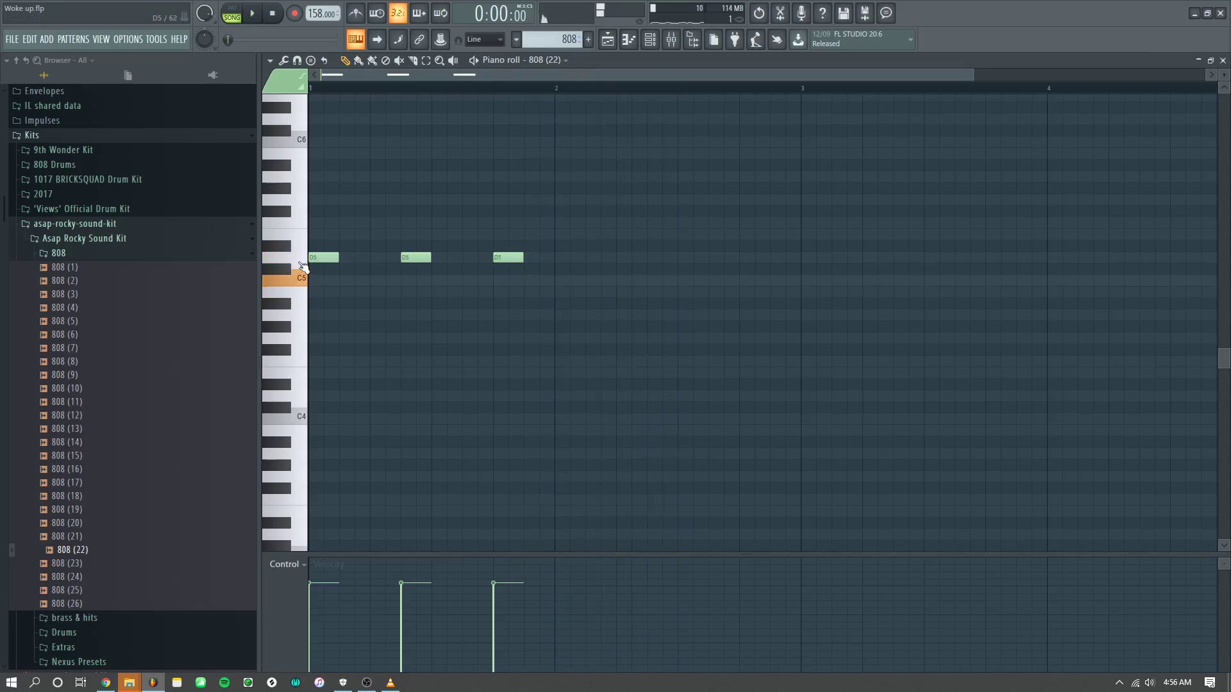
pyautogui.click(303, 267)
pyautogui.click(302, 339)
pyautogui.click(298, 321)
pyautogui.click(303, 340)
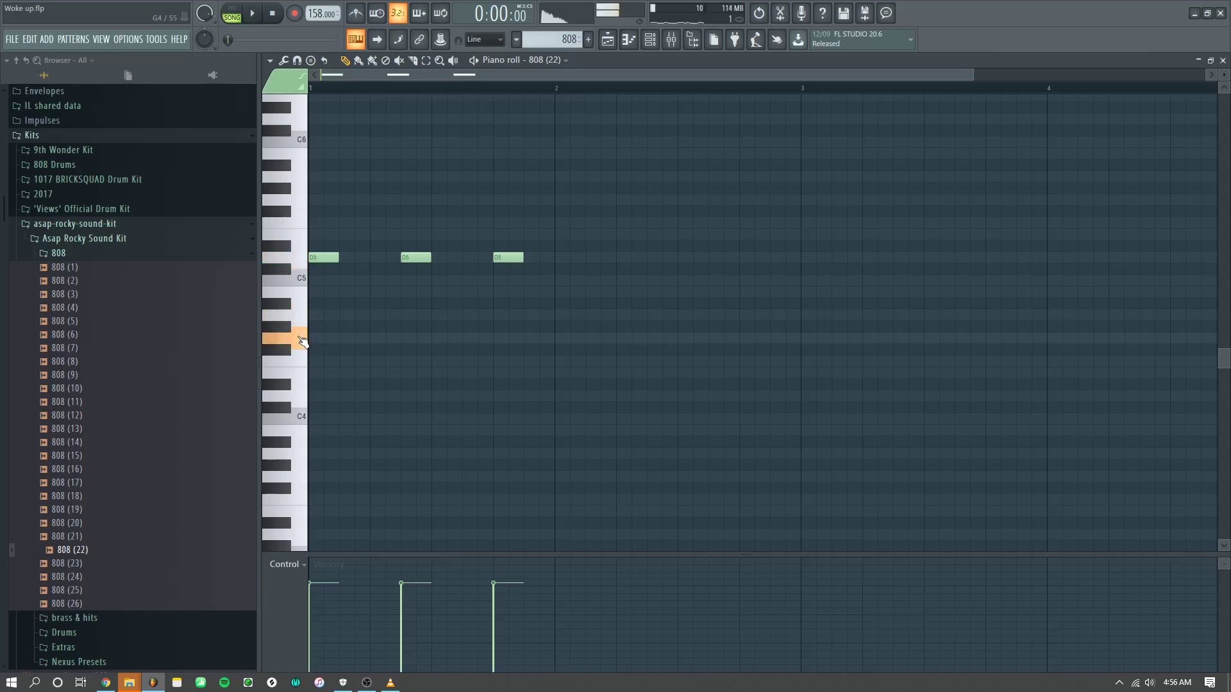
pyautogui.press('space')
pyautogui.click(586, 339)
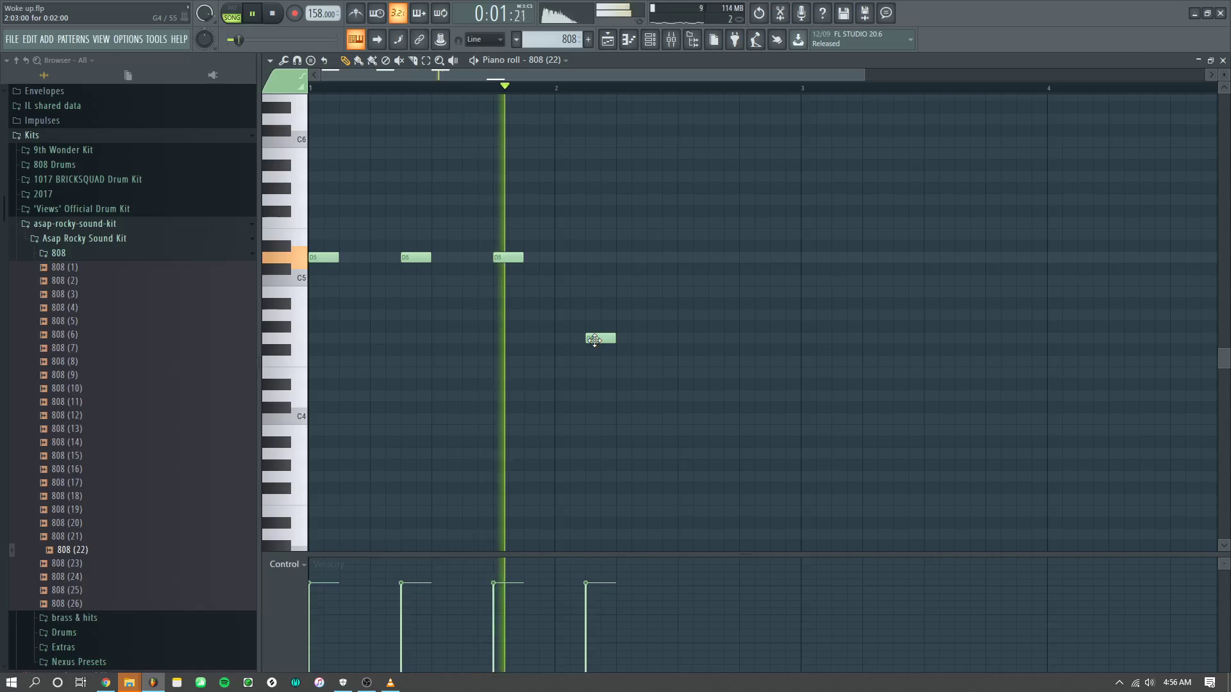
pyautogui.click(680, 339)
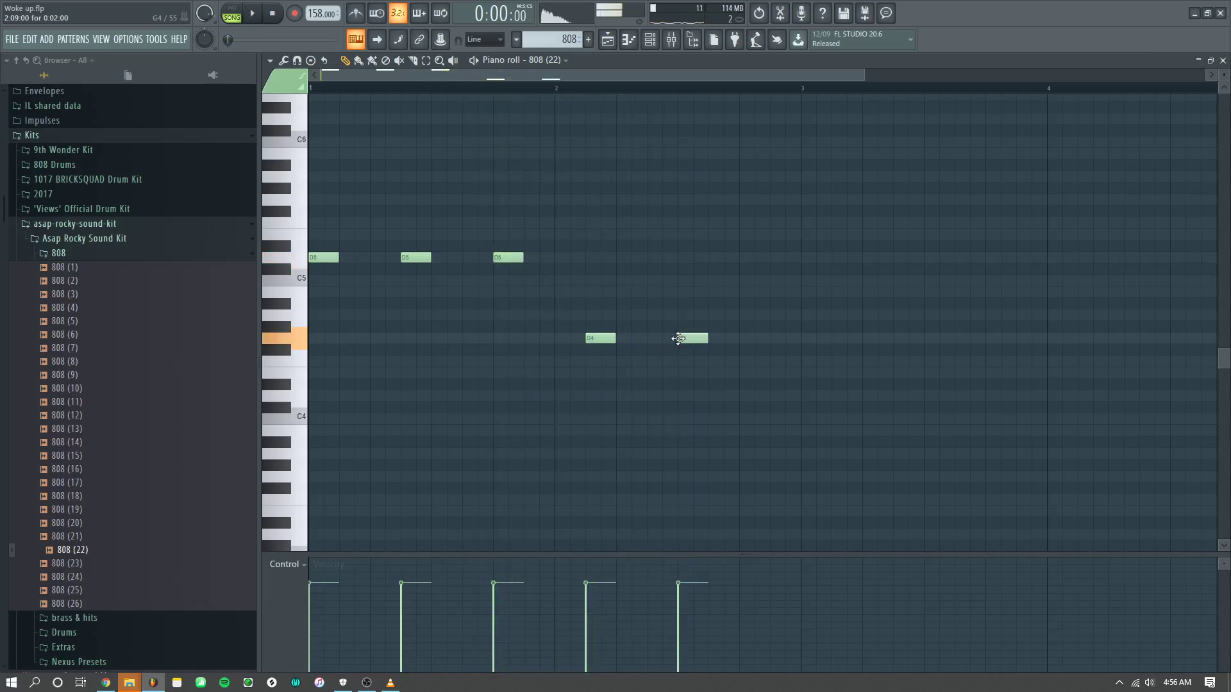
pyautogui.click(779, 339)
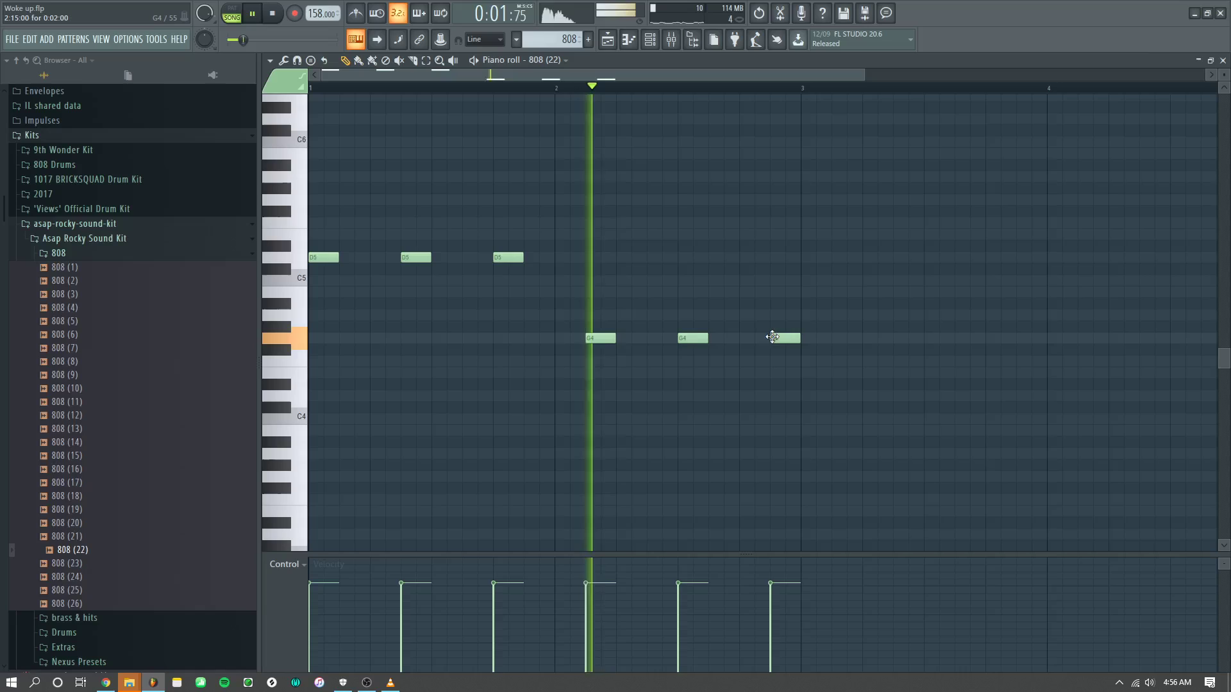
pyautogui.press('space')
pyautogui.click(715, 339)
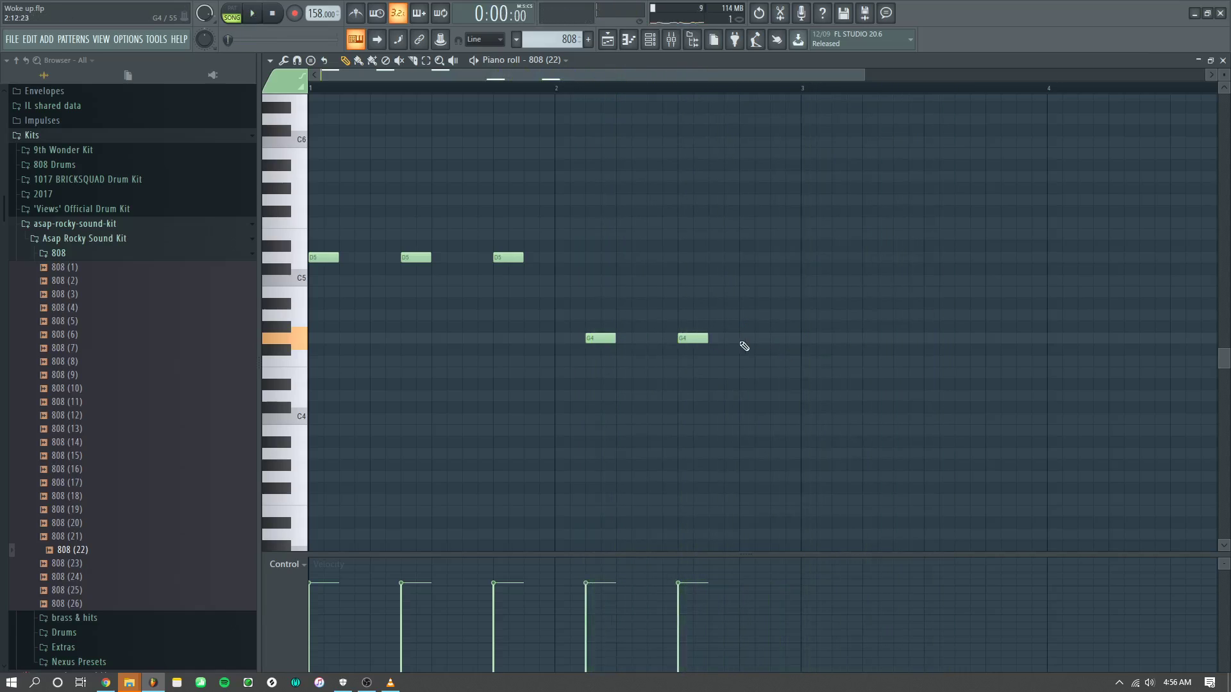
# Step: Add a two-step G4 note on step 13 of bar 2 and repeat the 808 clip along playlist Track 6 through bar 8
pyautogui.click(743, 340)
pyautogui.click(649, 40)
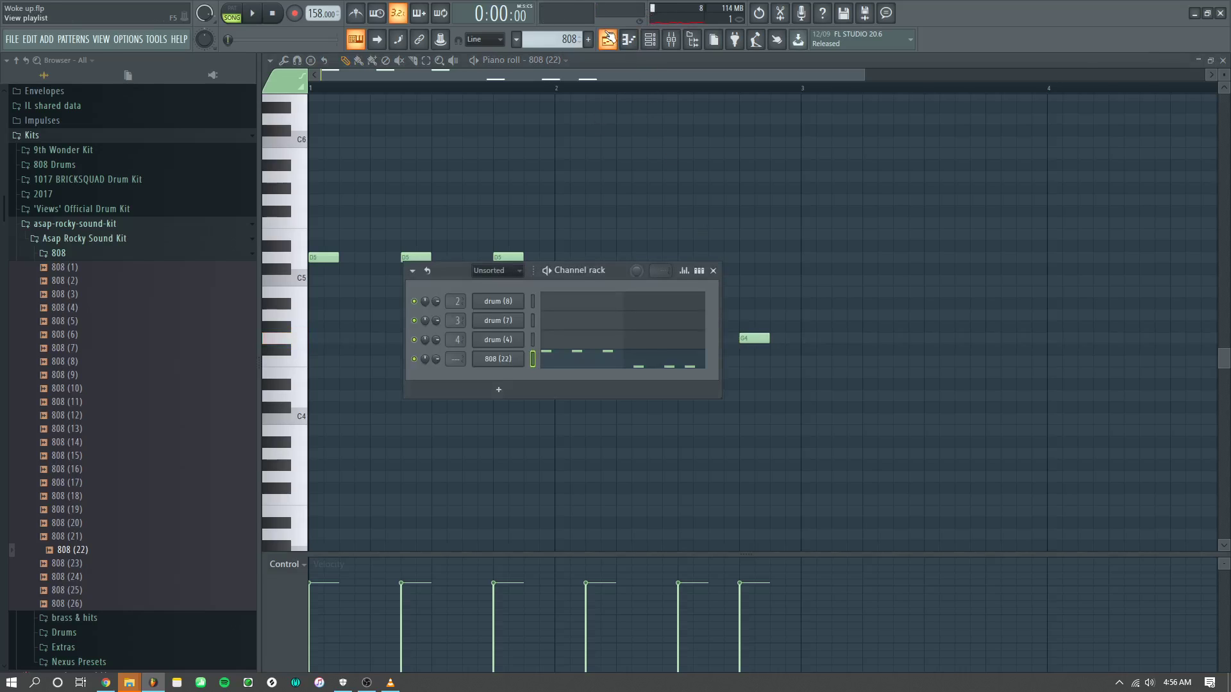
pyautogui.click(608, 40)
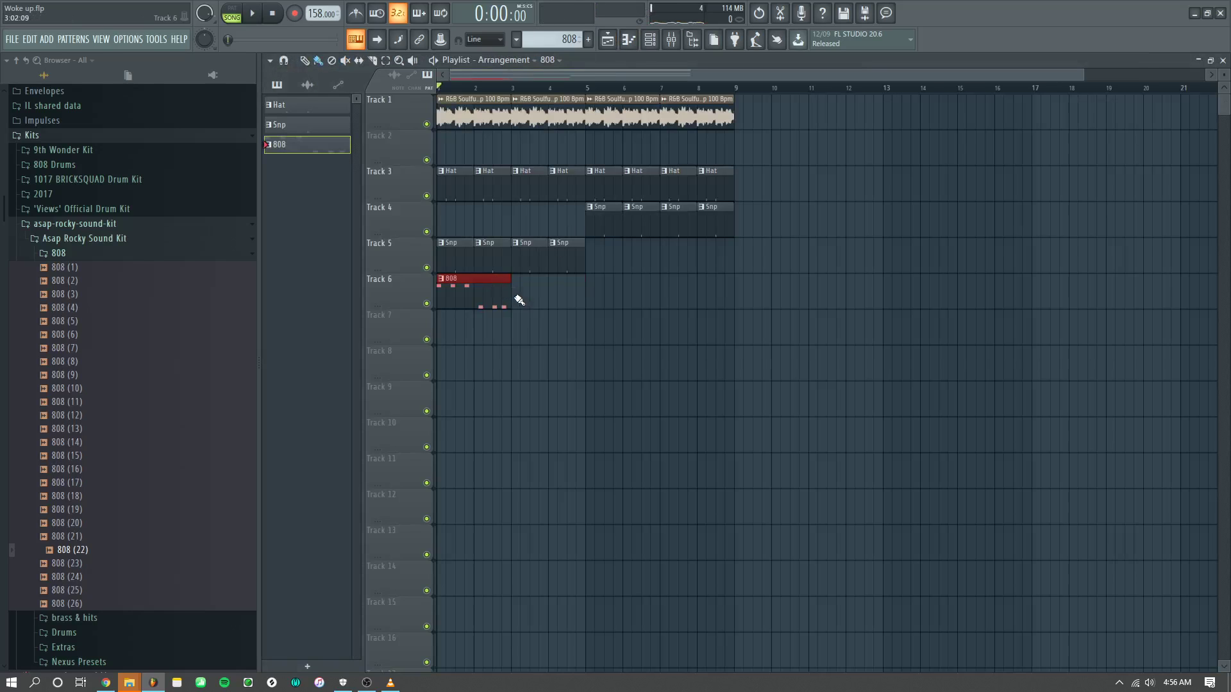
pyautogui.press('space')
pyautogui.moveTo(519, 300); pyautogui.dragTo(667, 308)
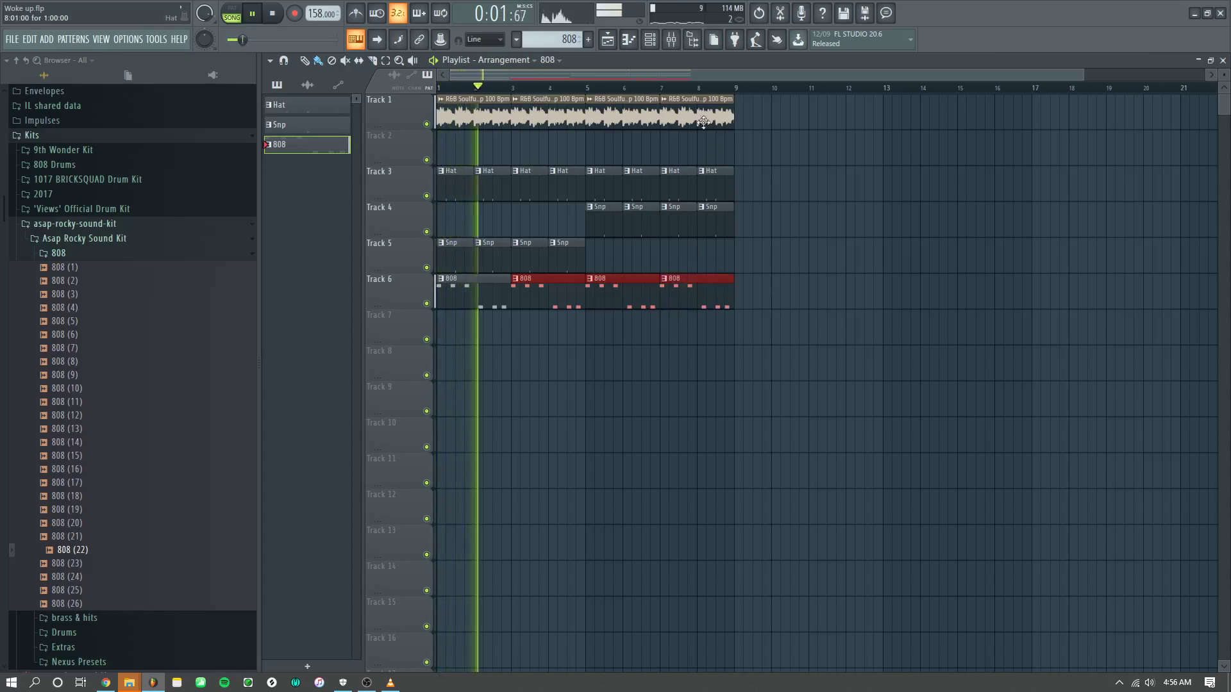
# Step: Route the 808 (22) channel to mixer insert 5 while the arrangement plays
pyautogui.click(671, 40)
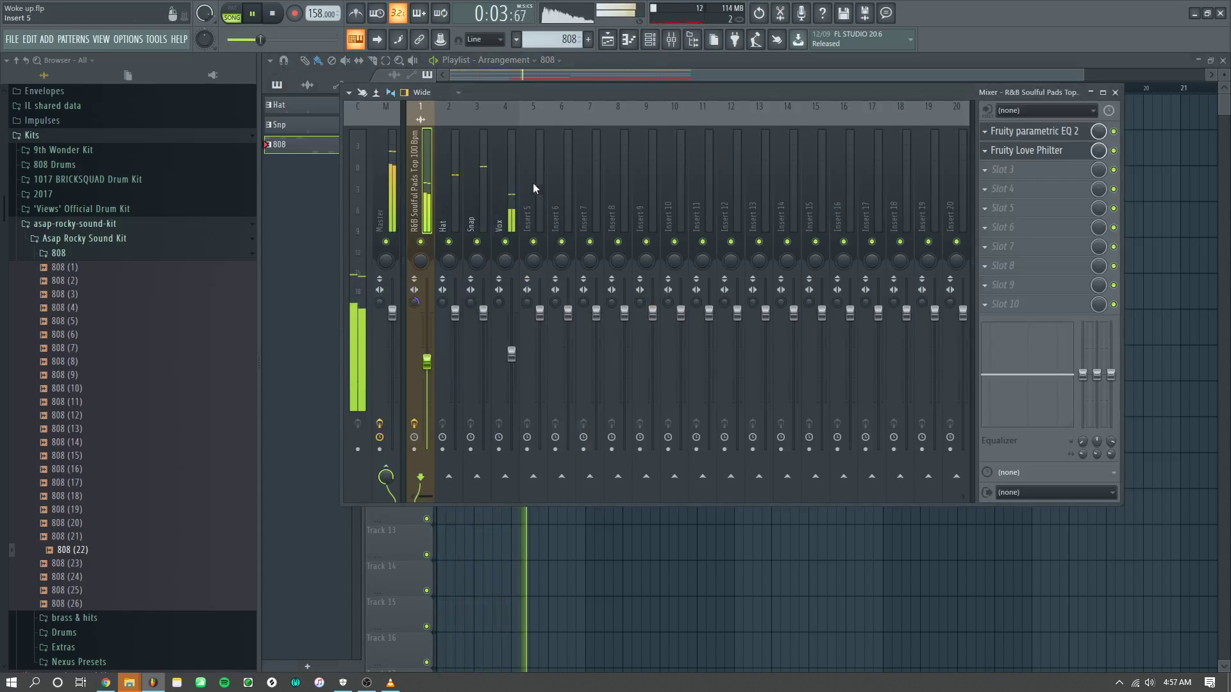
pyautogui.click(532, 217)
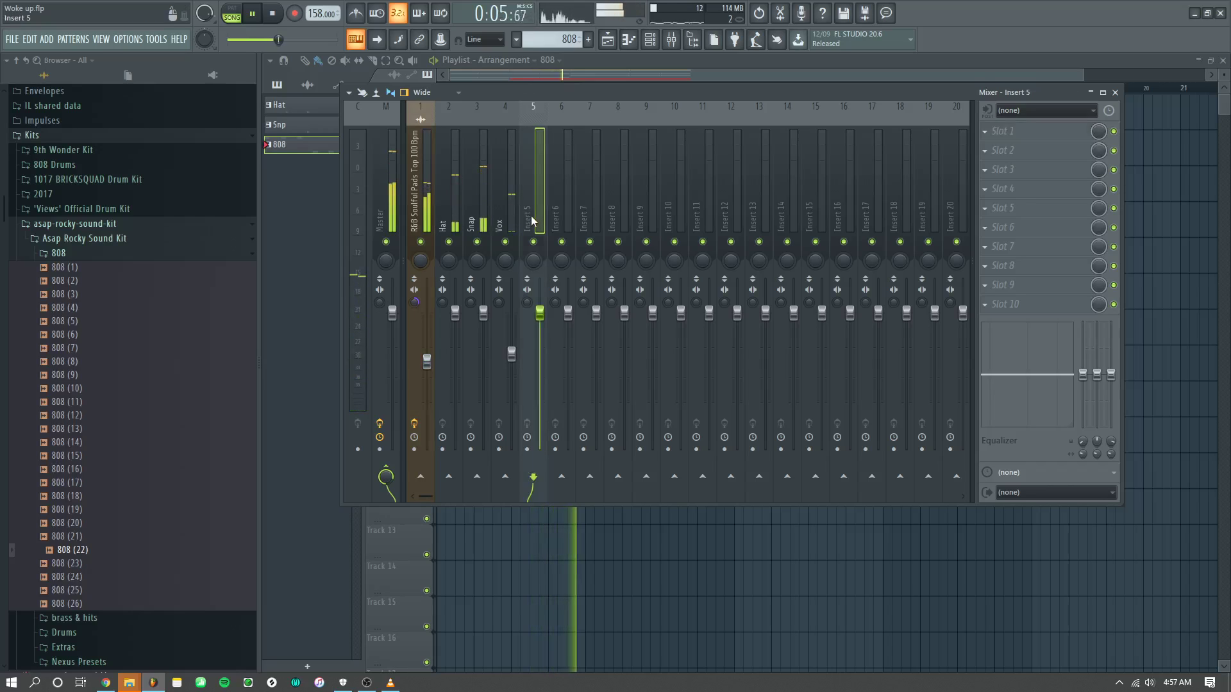
pyautogui.hotkey('ctrl', 'l')
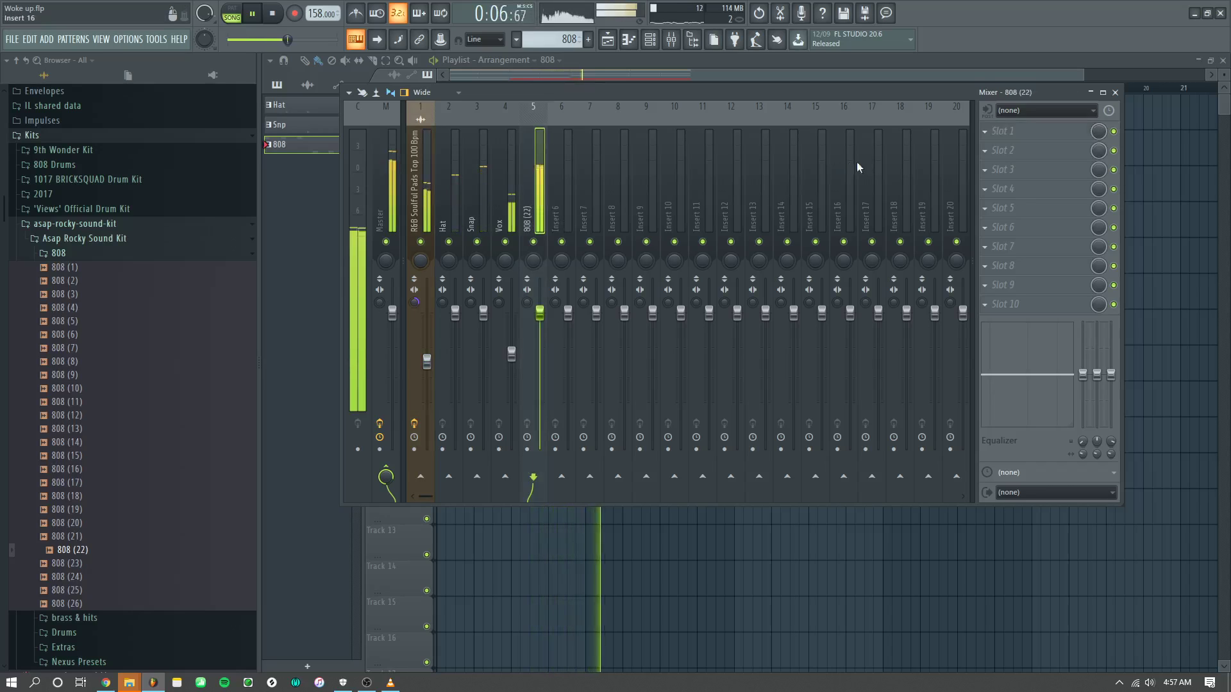
# Step: Load Fruity Compressor with the Drums preset on the 808 (22) insert, and lower the 808 fader slightly and the Vox fader to about -9.6 dB
pyautogui.click(986, 133)
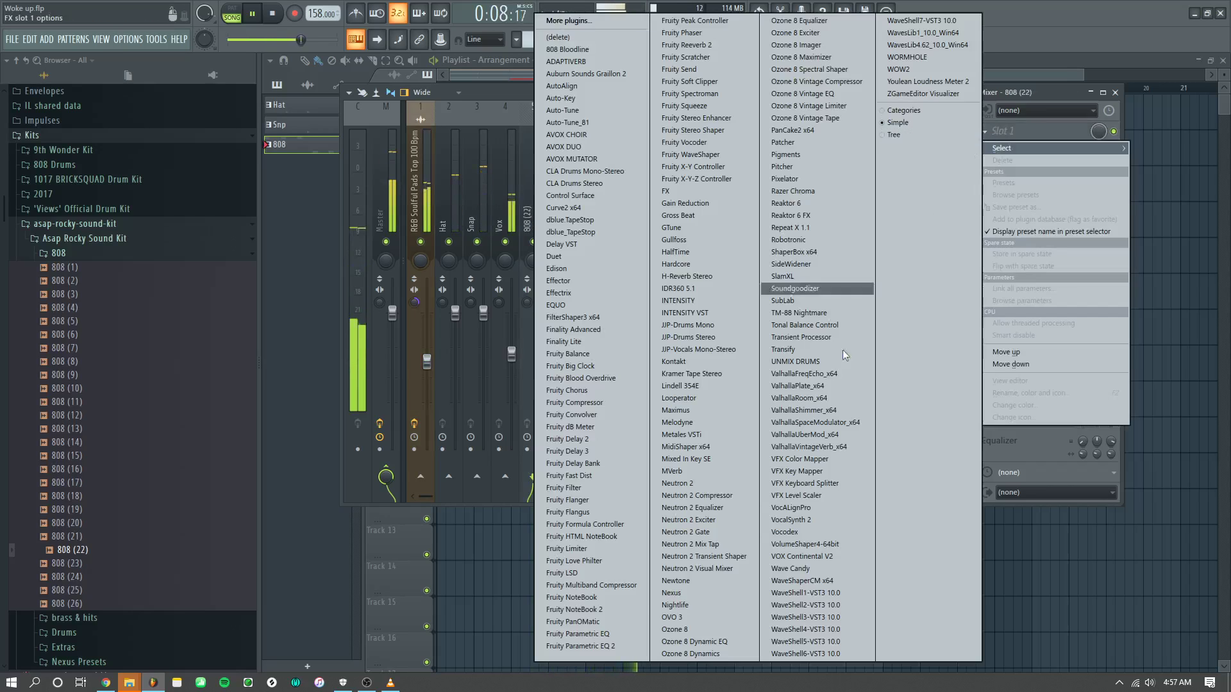
pyautogui.click(600, 405)
pyautogui.click(341, 186)
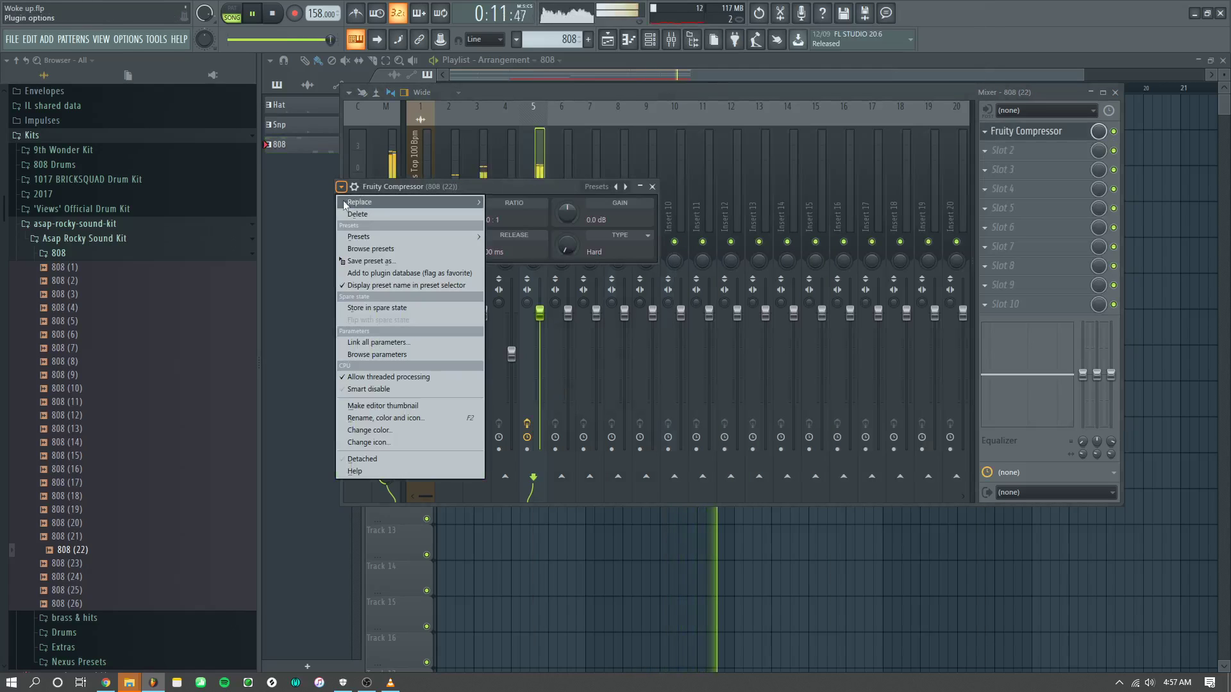
pyautogui.moveTo(359, 237)
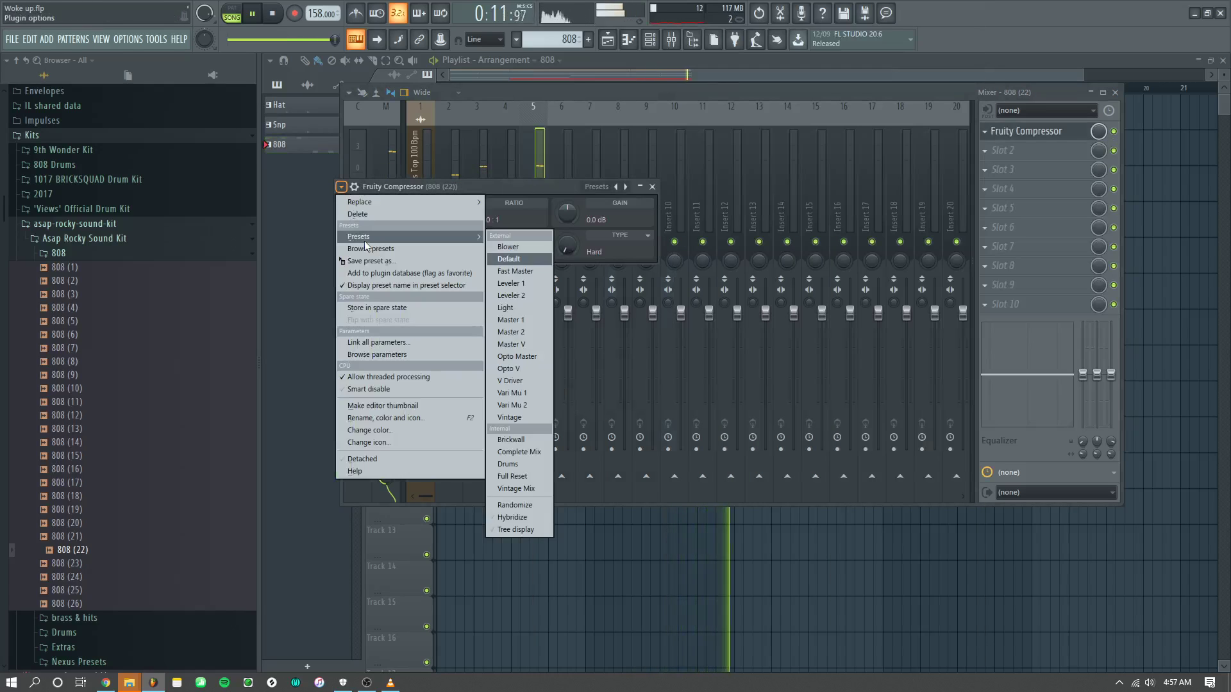
pyautogui.click(525, 466)
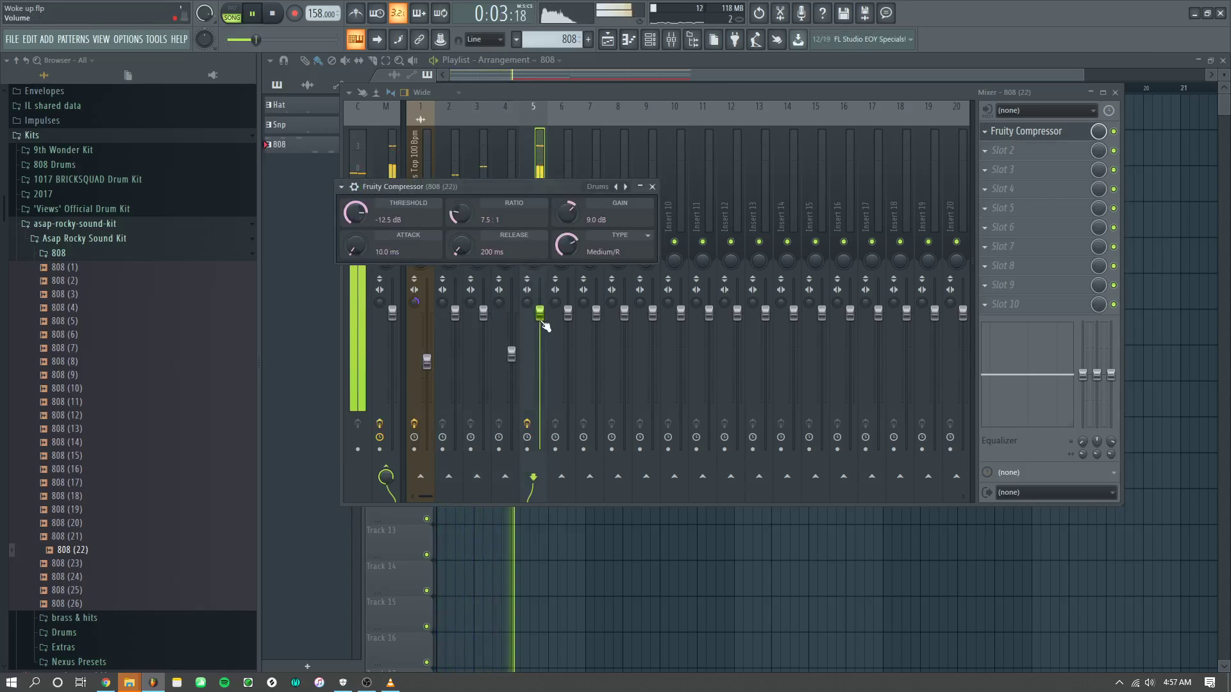
pyautogui.moveTo(540, 316); pyautogui.dragTo(512, 370)
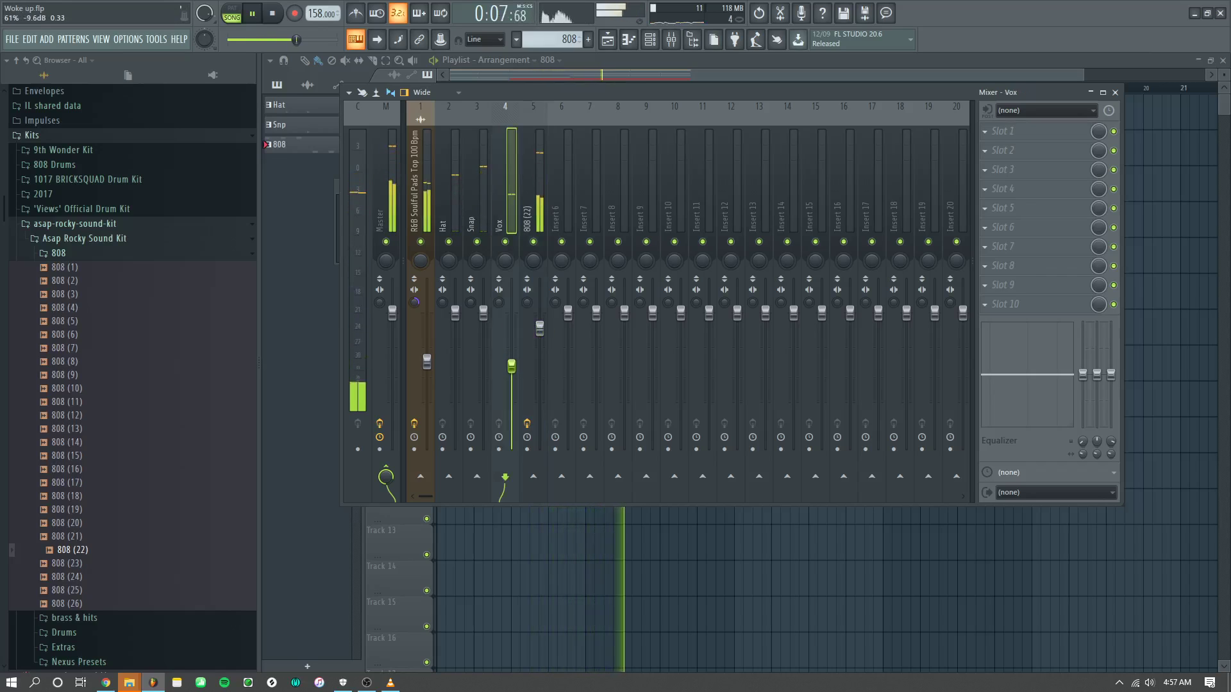
pyautogui.press('space')
# Step: Add Fruity Parametric EQ 2 to the Vox insert with the 20Hz + 18kHz cut preset and raise its low cut to just under 600 Hz
pyautogui.click(985, 132)
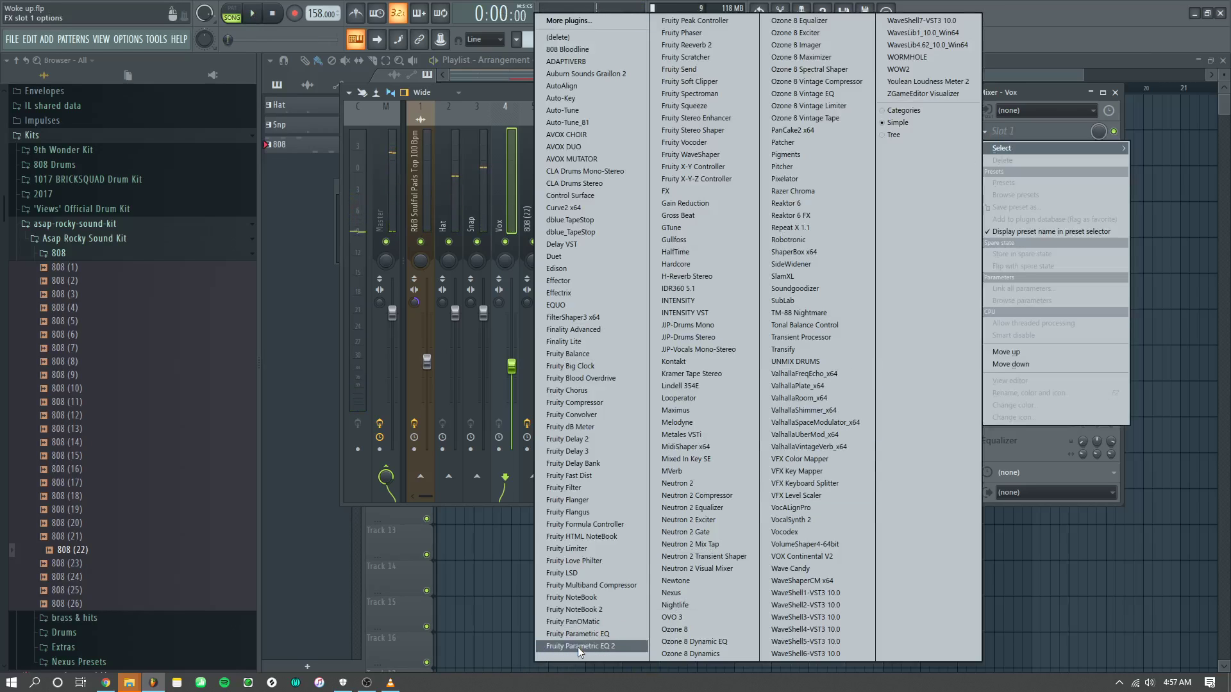
pyautogui.click(578, 648)
pyautogui.click(632, 154)
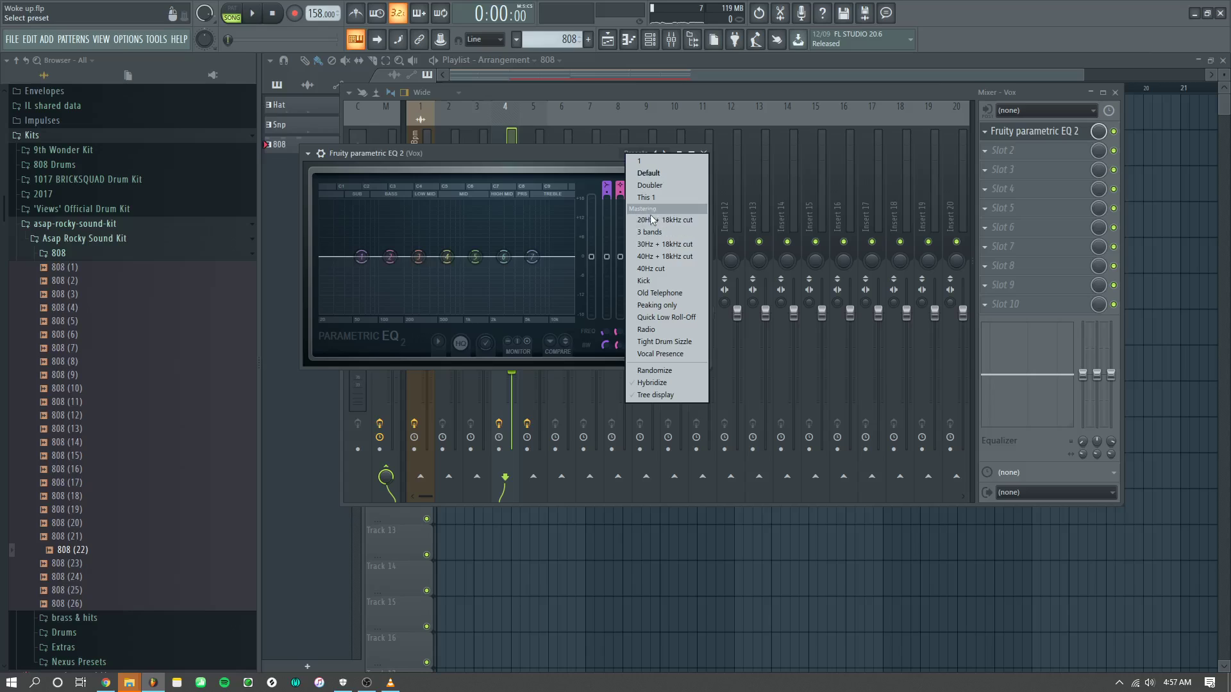
pyautogui.click(652, 220)
pyautogui.moveTo(344, 264); pyautogui.dragTo(443, 257)
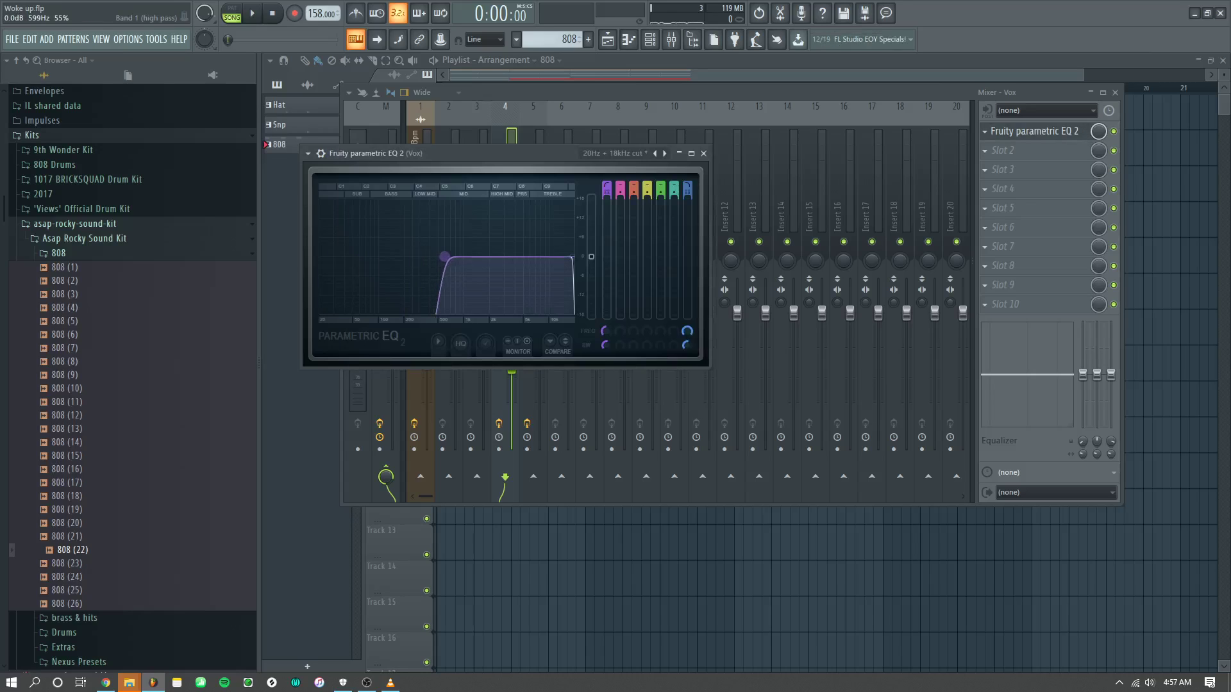
pyautogui.moveTo(444, 257); pyautogui.dragTo(440, 259)
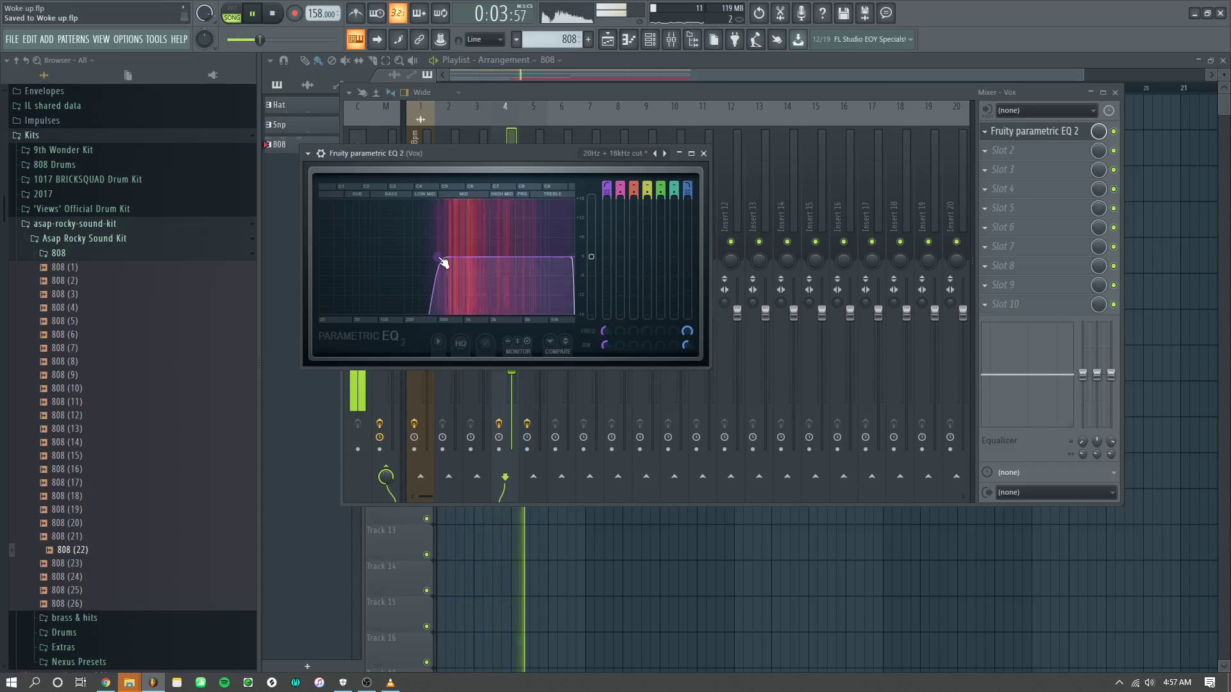
pyautogui.press('space')
# Step: Add Fruity Parametric EQ 2 to the Hat insert with the 20Hz + 18kHz cut preset and raise its low cut to about 1190 Hz during playback
pyautogui.click(655, 95)
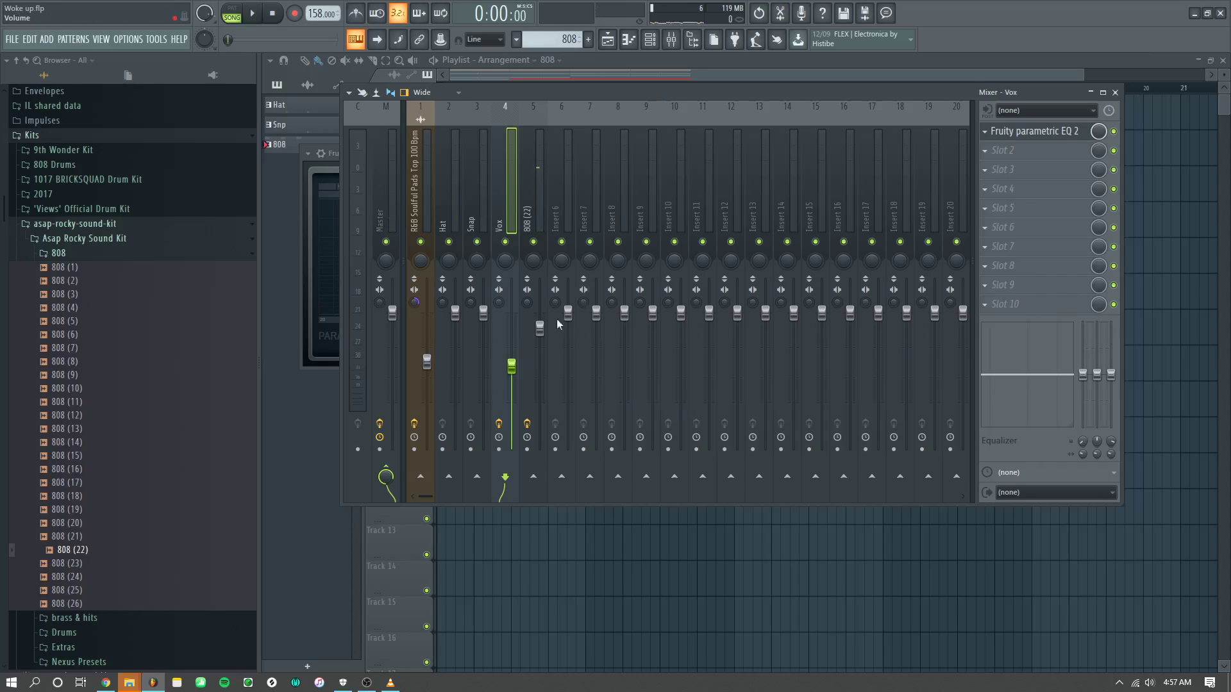
pyautogui.click(457, 217)
pyautogui.click(988, 132)
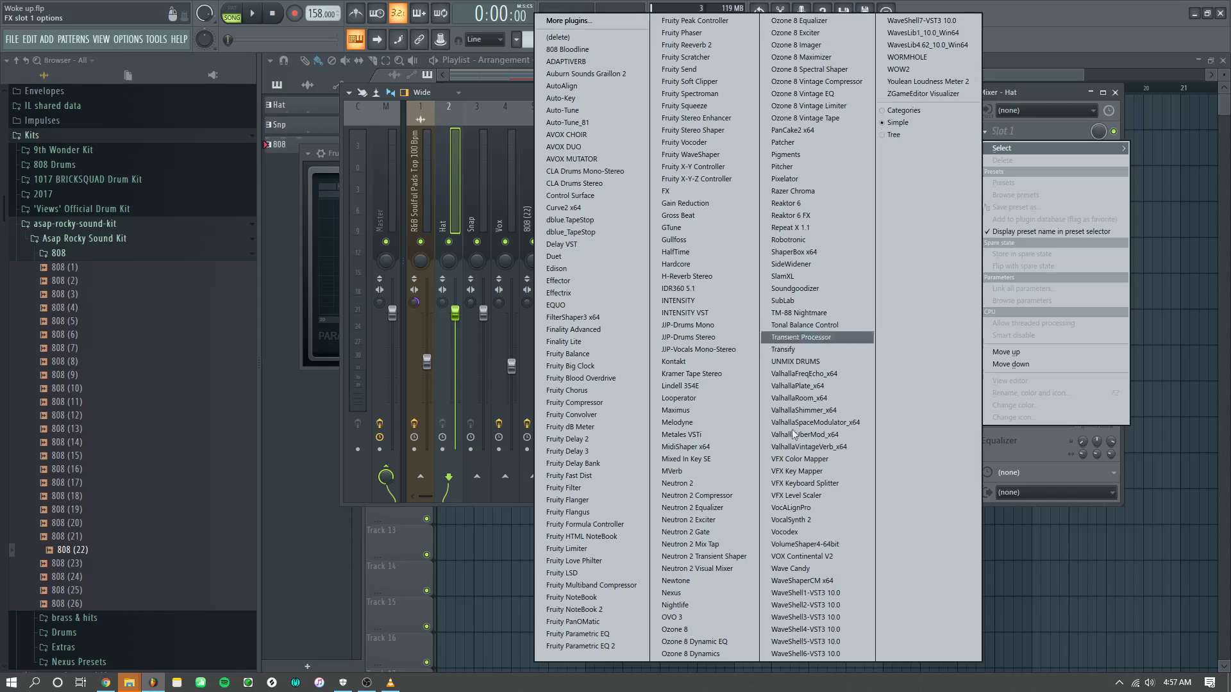
pyautogui.click(564, 647)
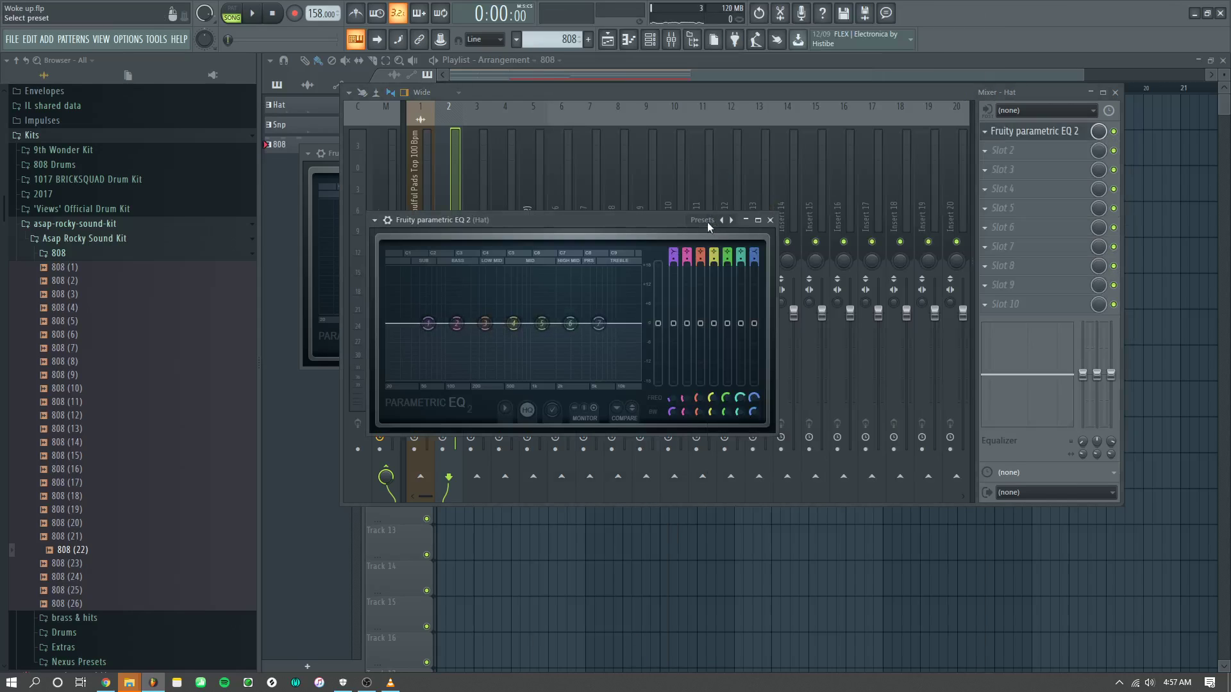
pyautogui.click(706, 221)
pyautogui.click(743, 294)
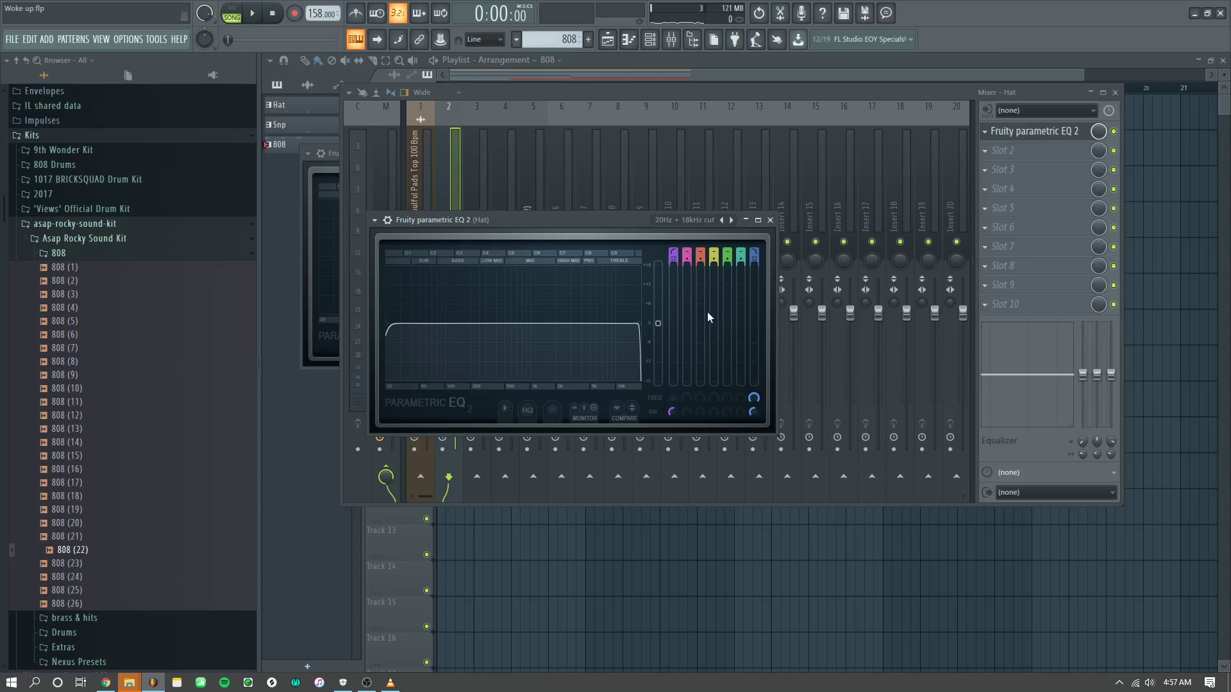
pyautogui.press('space')
pyautogui.moveTo(388, 326); pyautogui.dragTo(556, 328)
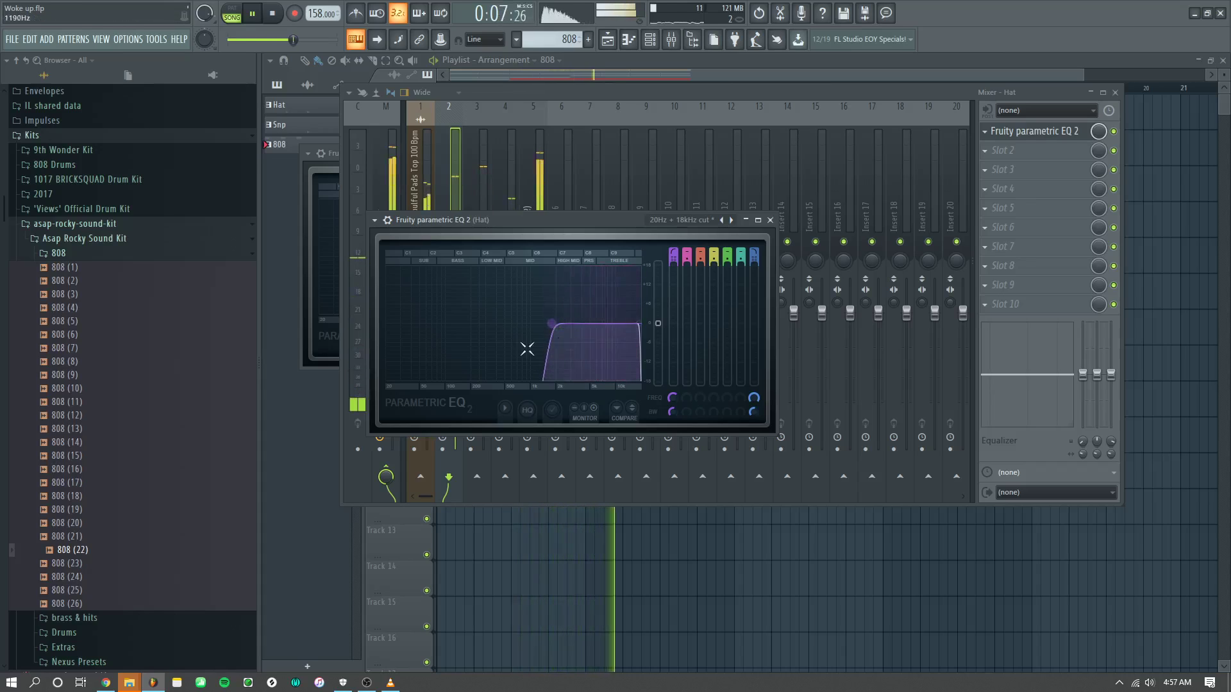
pyautogui.click(536, 99)
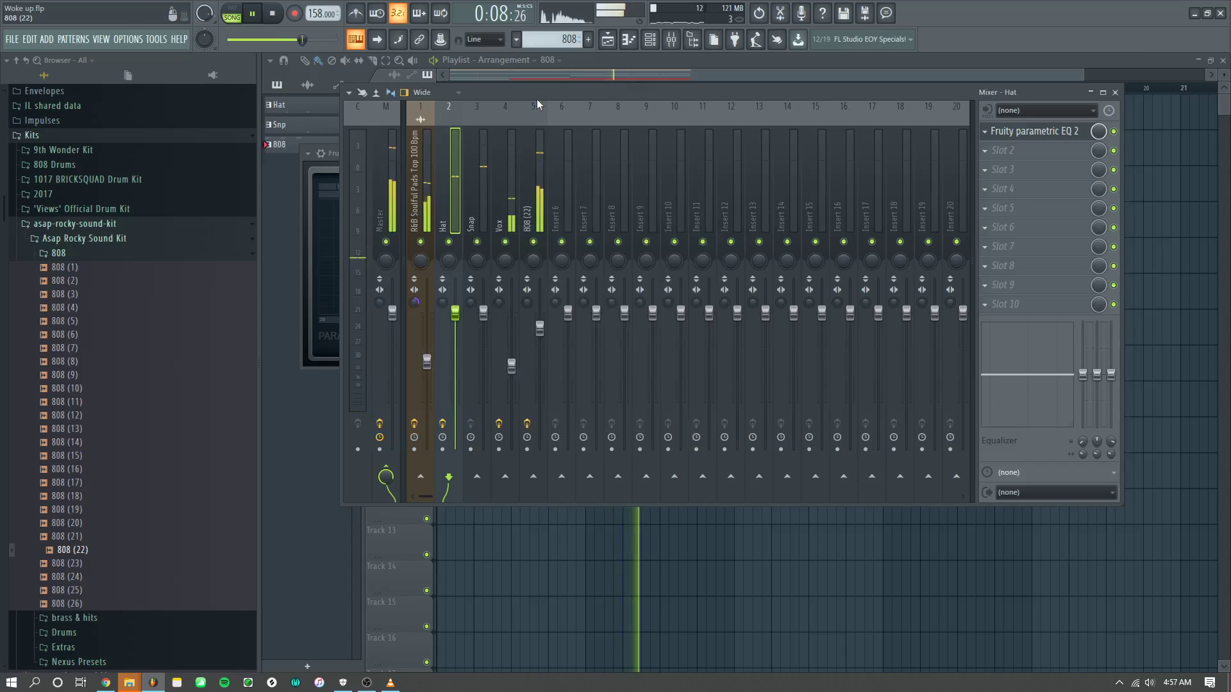
# Step: Stop playback and delete the three repeated 808 clips on playlist Track 6, keeping only the one at bar 1
pyautogui.click(617, 568)
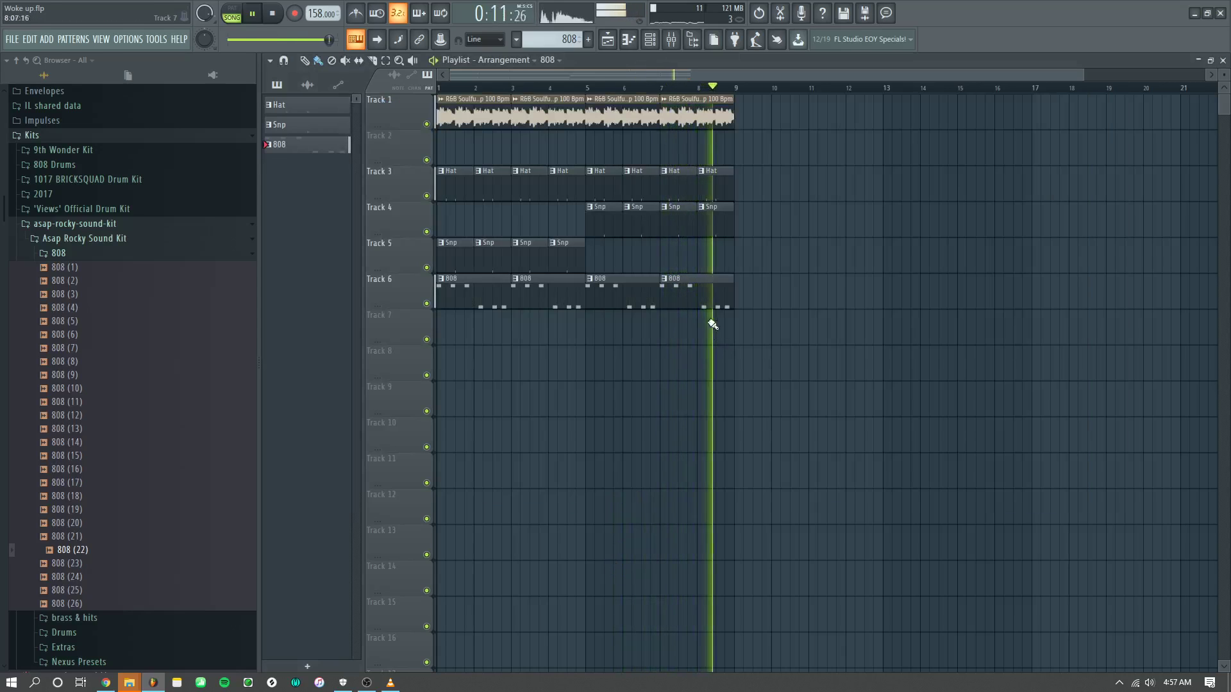
pyautogui.press('space')
pyautogui.rightClick(686, 288)
pyautogui.rightClick(622, 295)
pyautogui.rightClick(569, 302)
# Step: Duplicate the two-bar 808 phrase in the piano roll until it fills eight bars
pyautogui.doubleClick(488, 300)
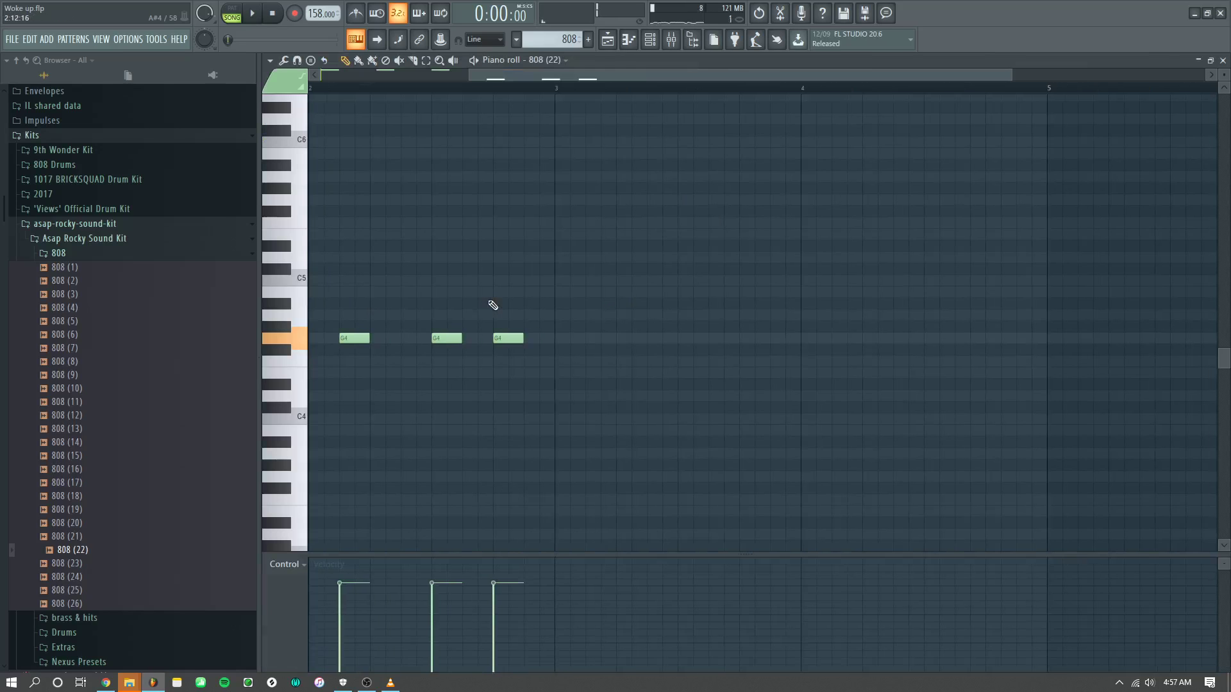
pyautogui.hscroll(3, 494, 346)
pyautogui.scroll(-2, 531, 343)
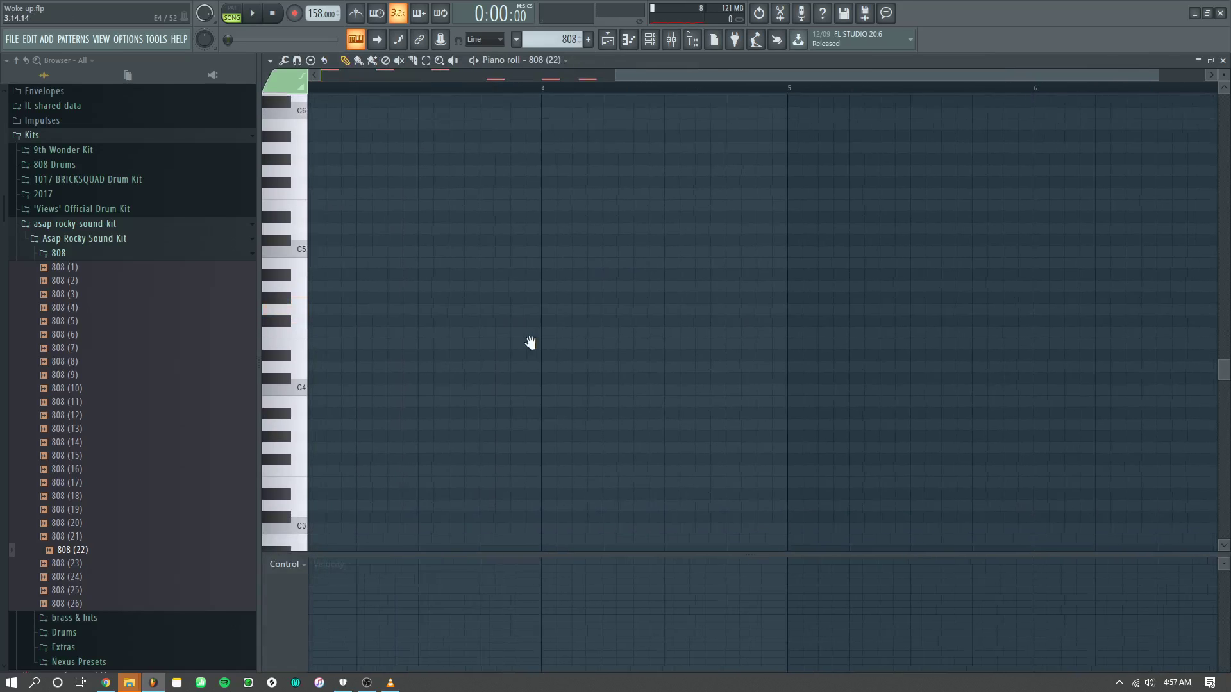
pyautogui.hscroll(-1, 560, 340)
pyautogui.hotkey('ctrl', 'b')
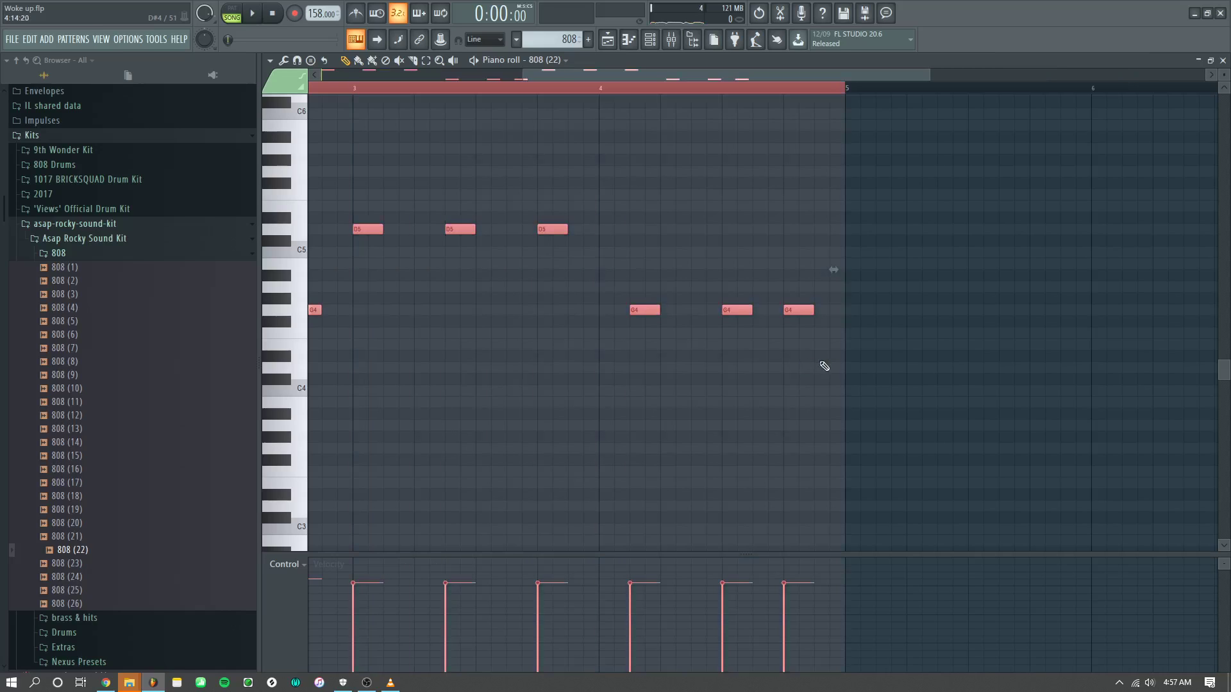
pyautogui.hscroll(4, 522, 325)
pyautogui.scroll(-1, 522, 324)
pyautogui.hotkey('ctrl', 'b')
pyautogui.hotkey('ctrl', 'b')
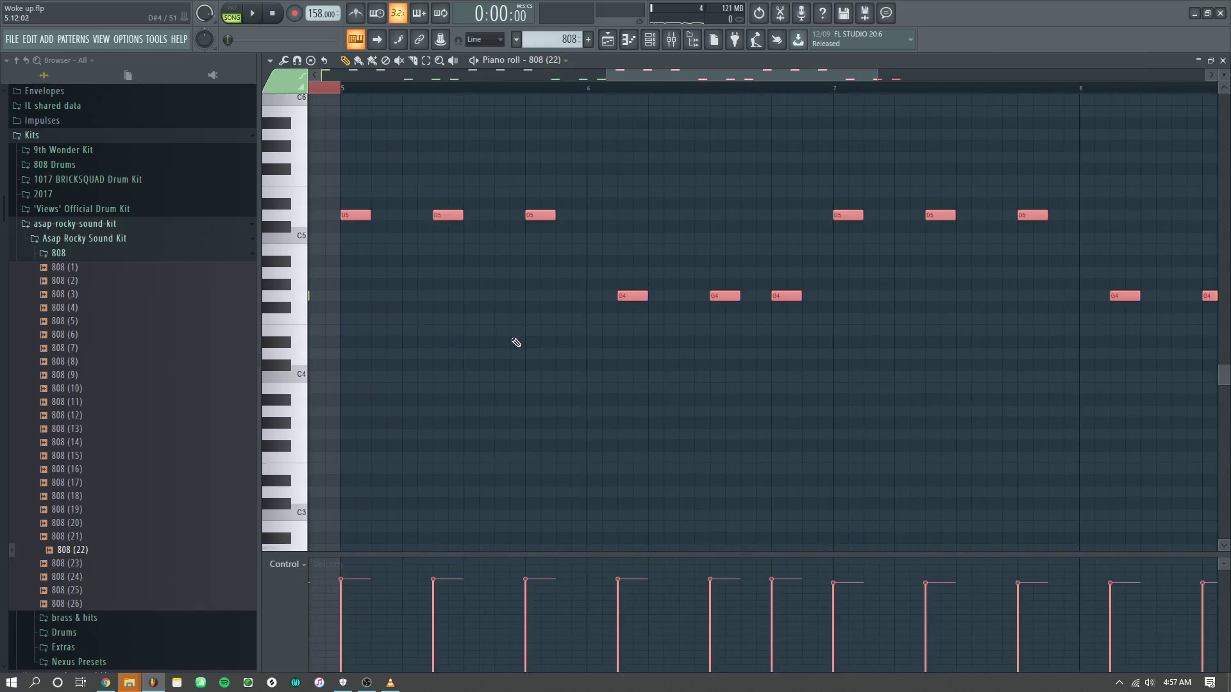
# Step: Move the last D5 note of bar 7 down to G4, delete the final G4 note of bar 8, and play back the 808 line
pyautogui.scroll(-3, 516, 350)
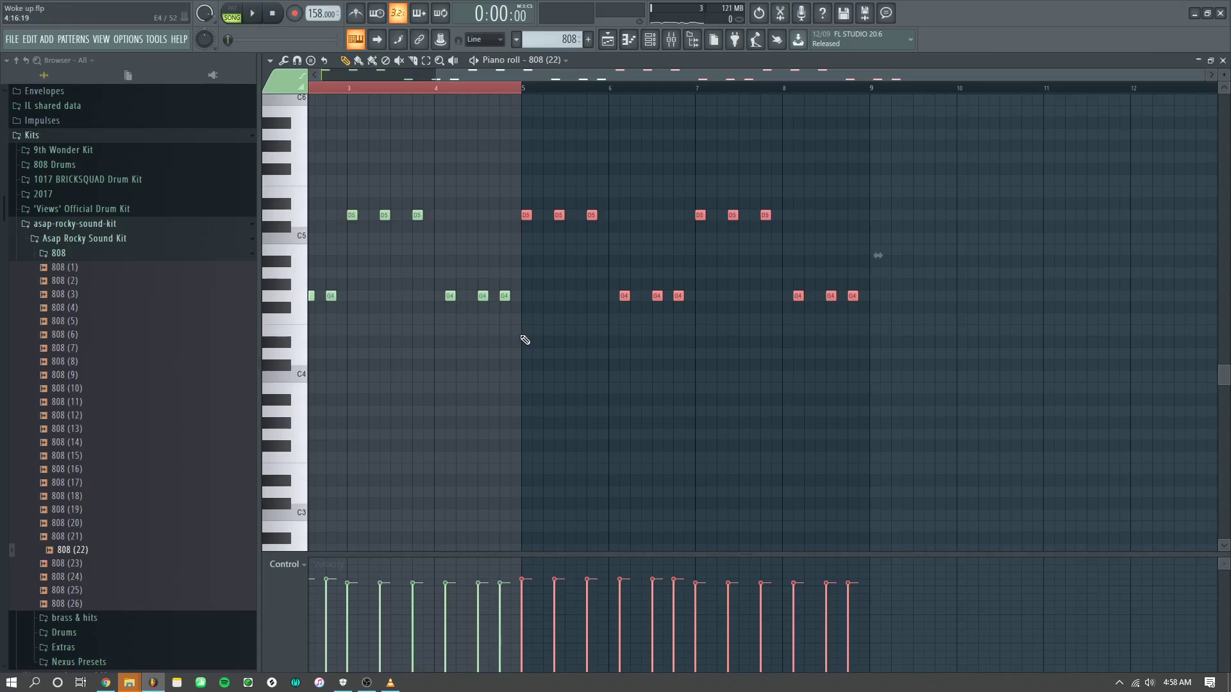
pyautogui.click(762, 217)
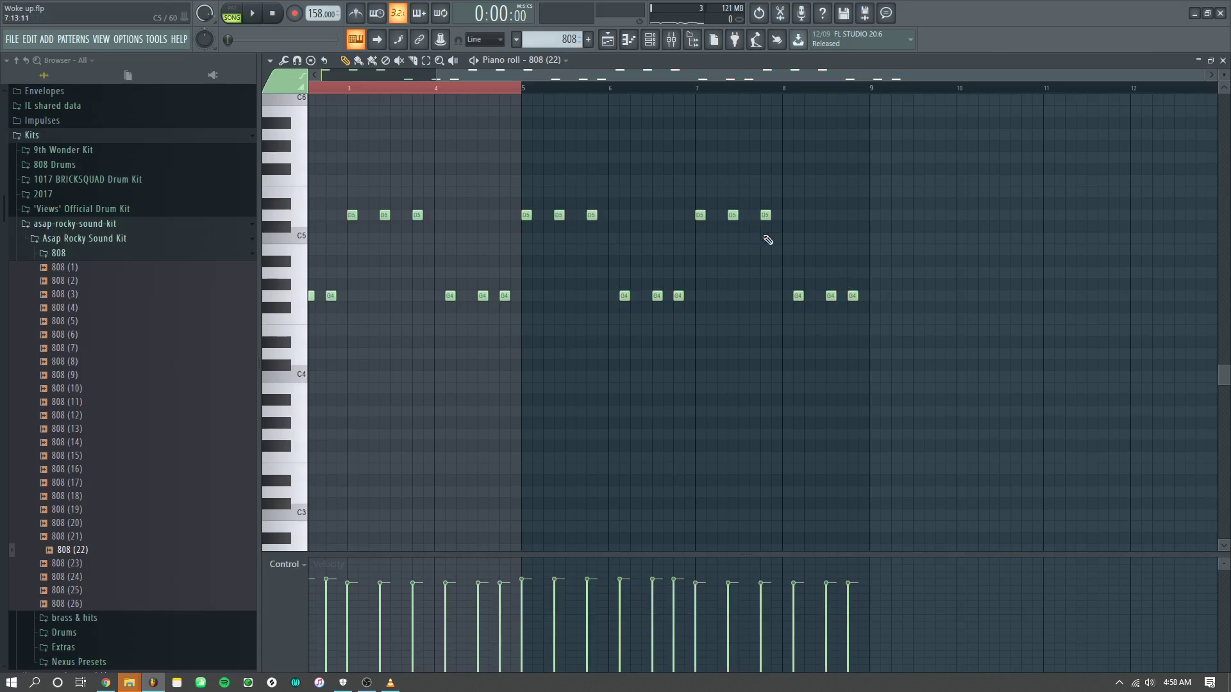
pyautogui.moveTo(766, 217); pyautogui.dragTo(769, 302)
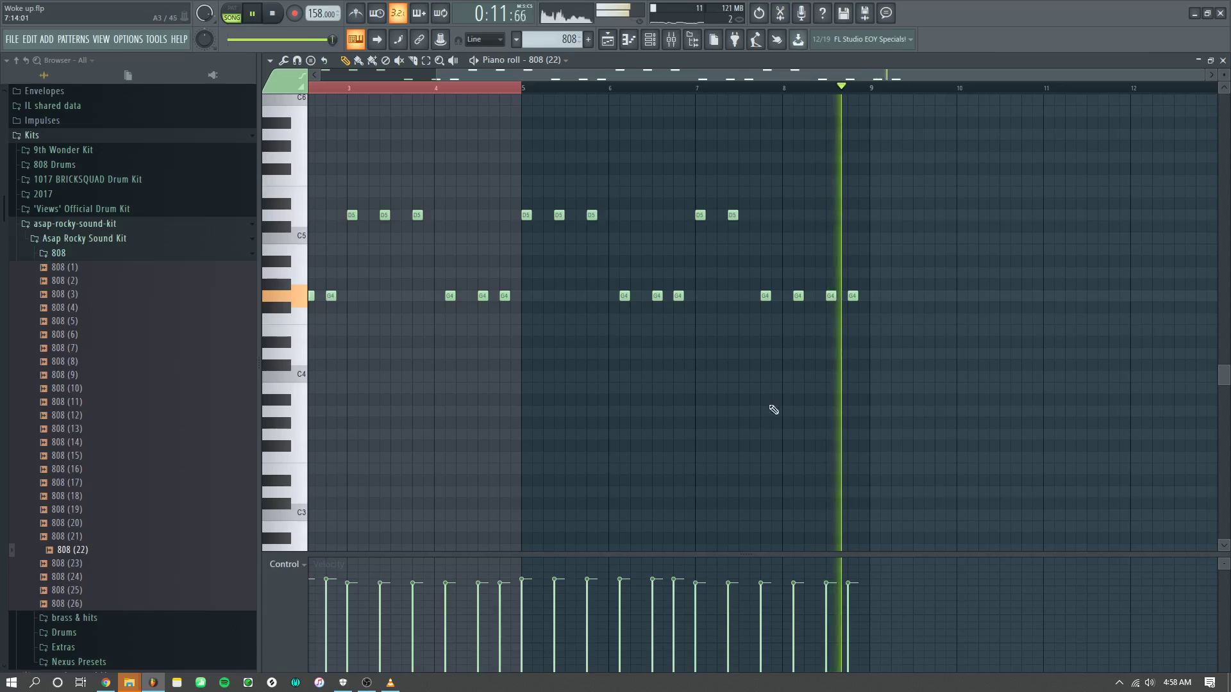
pyautogui.press('space')
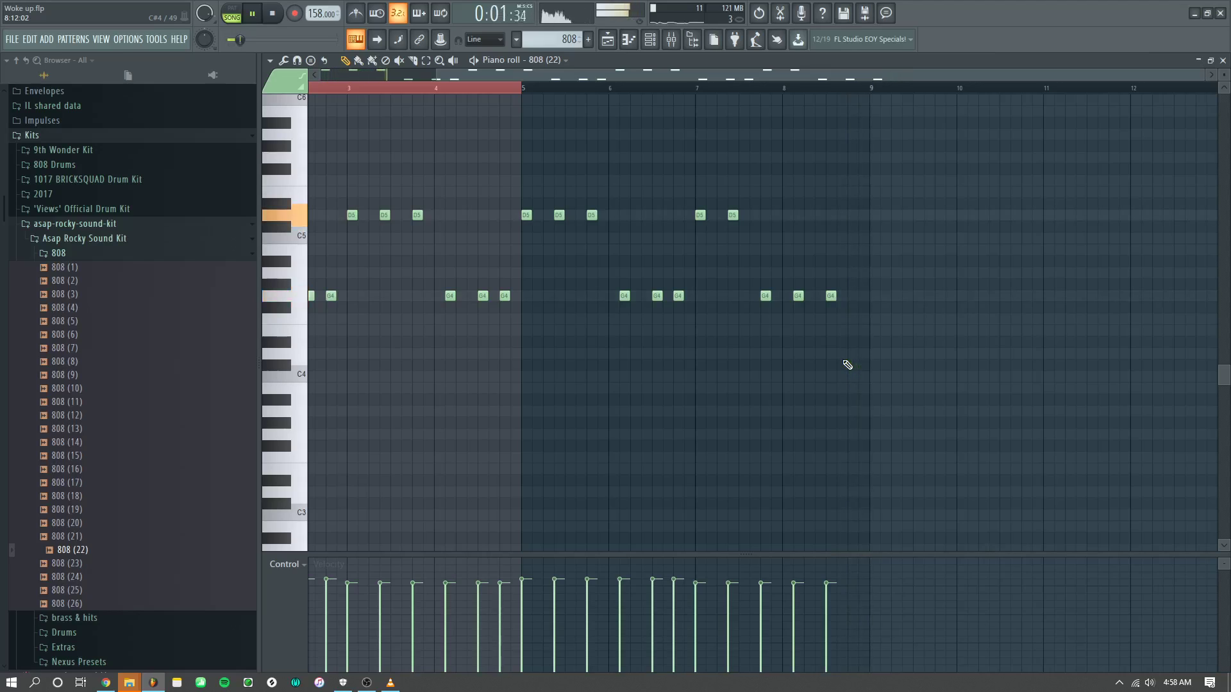
pyautogui.press('space')
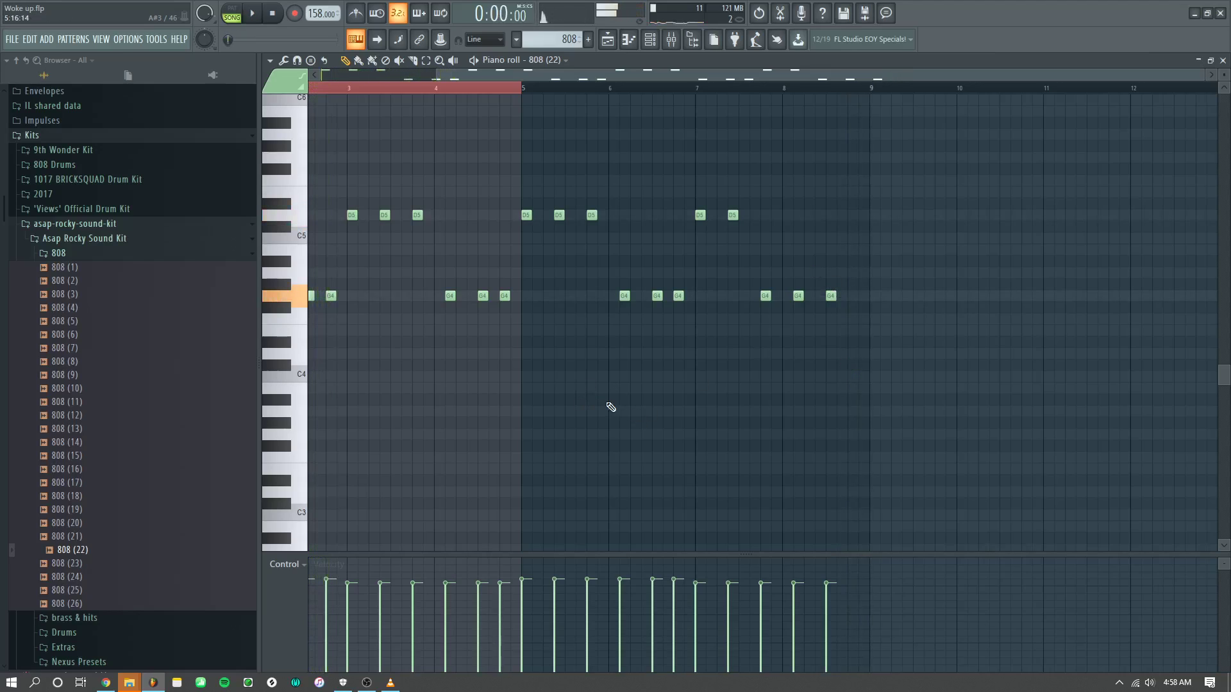
# Step: Create a new pattern and name it 808
pyautogui.click(608, 40)
pyautogui.doubleClick(679, 269)
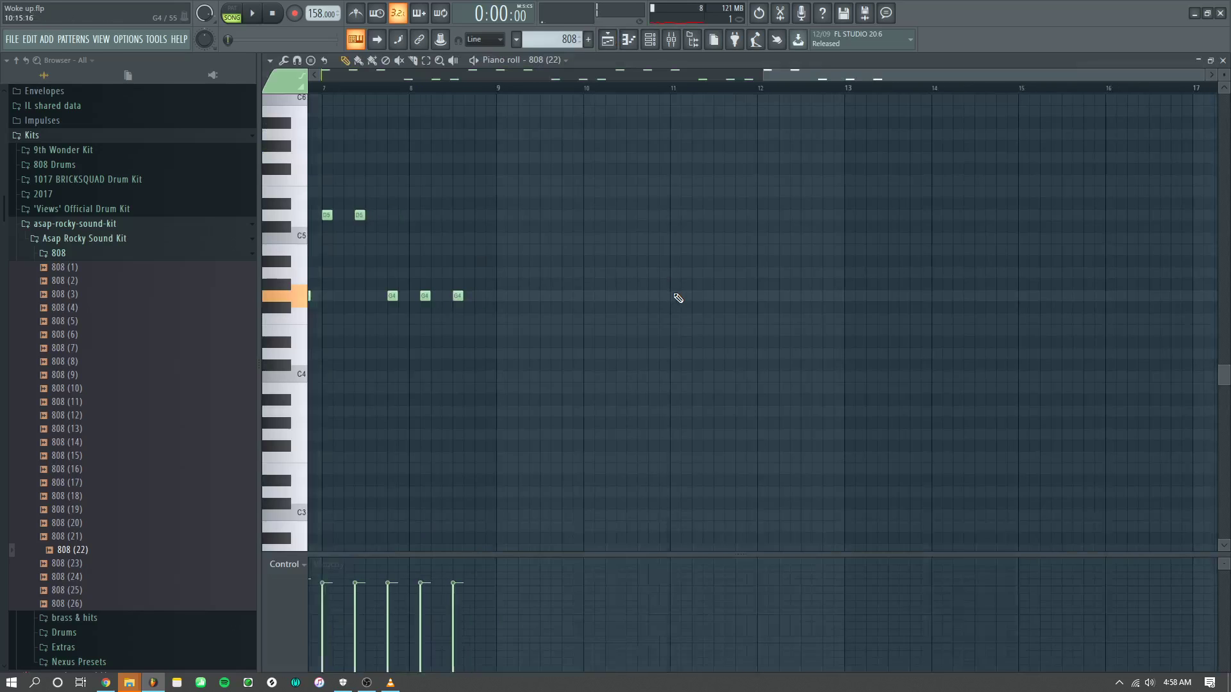
pyautogui.click(648, 49)
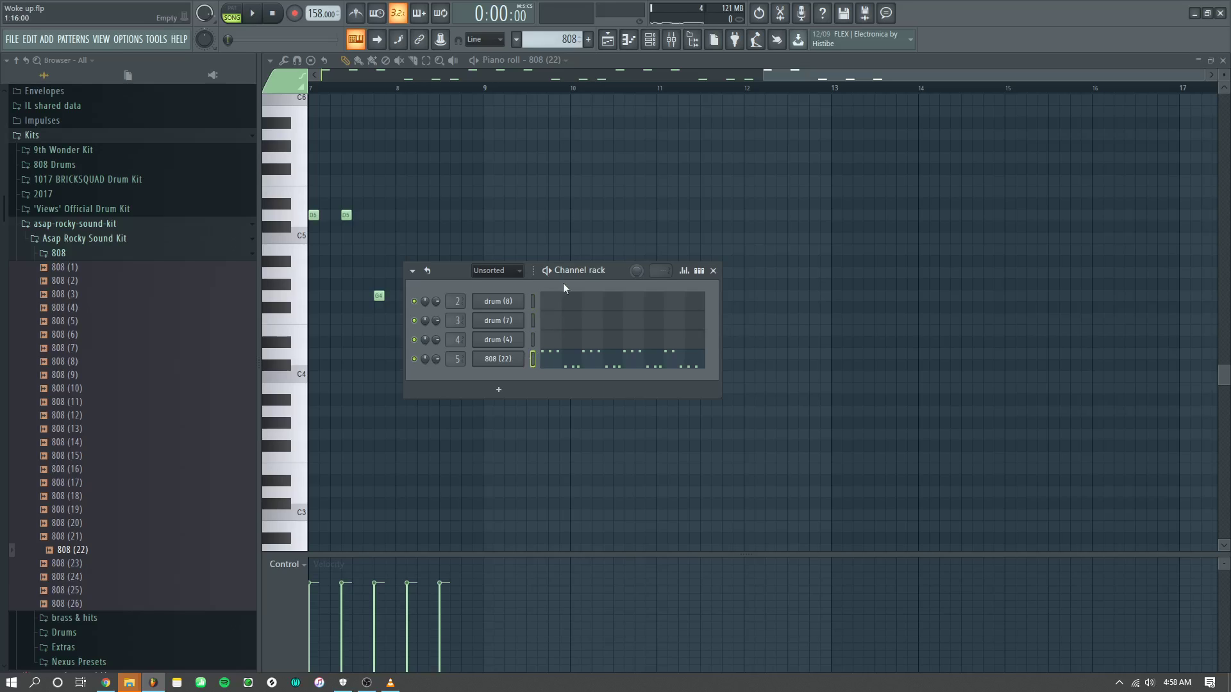
pyautogui.press('F4')
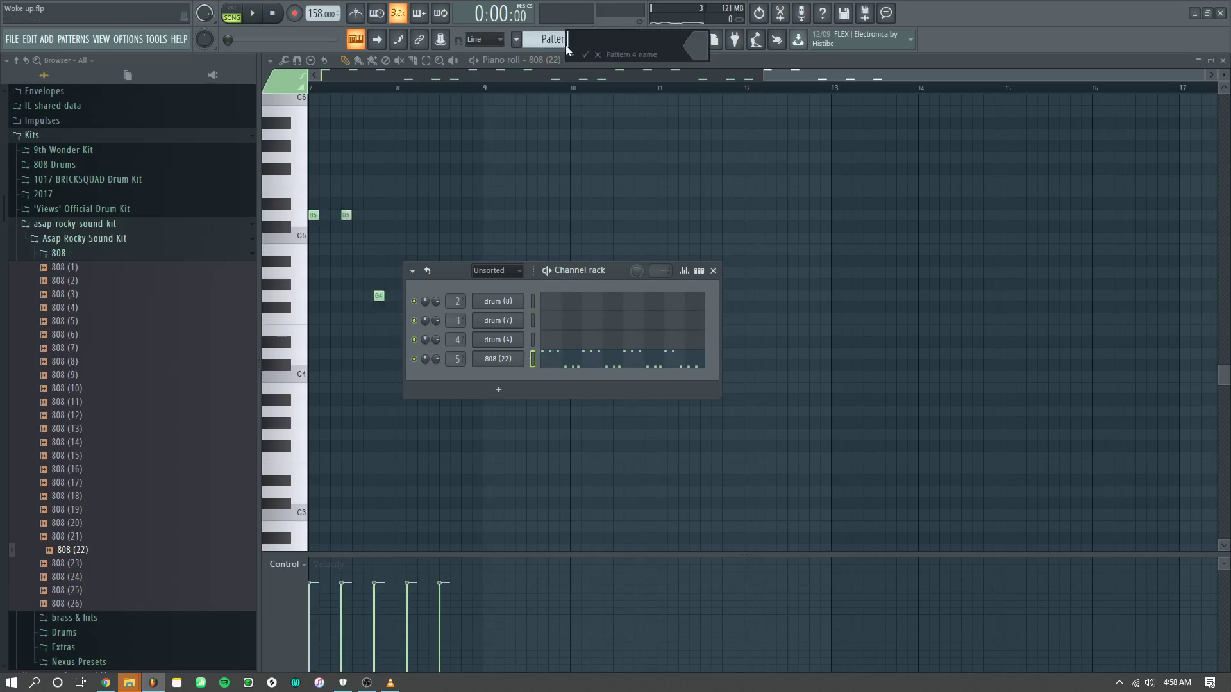
pyautogui.write('808')
pyautogui.press('Return')
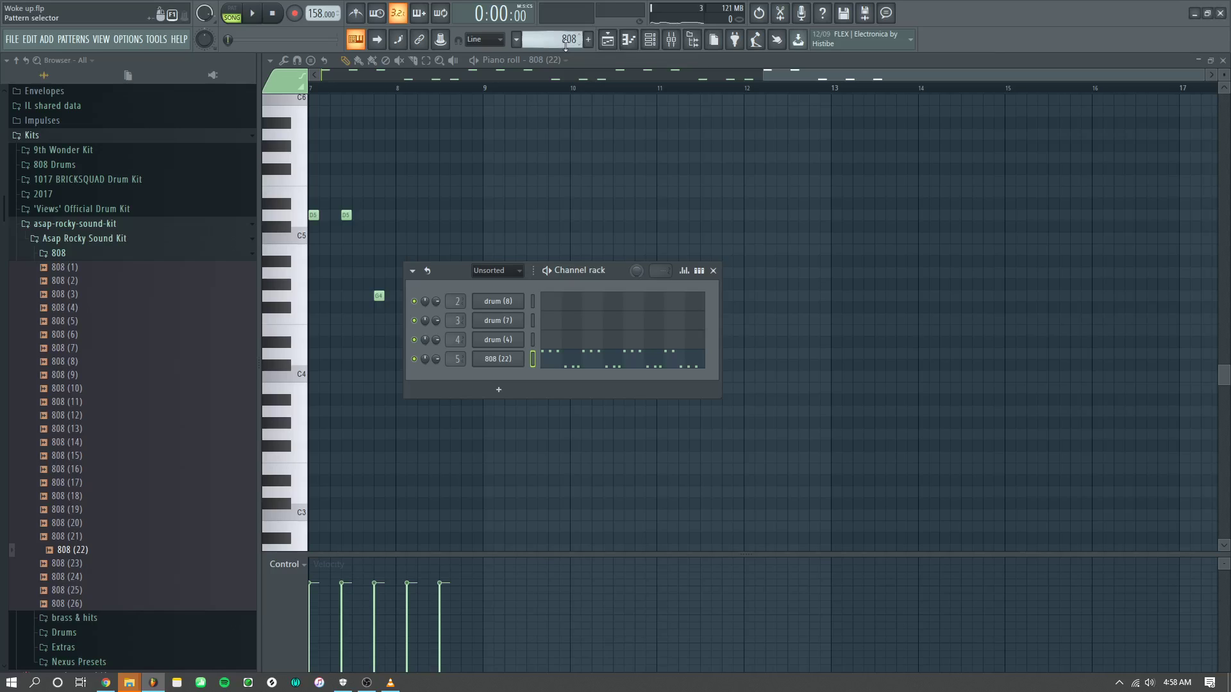
# Step: Place the new 808 pattern at bar 1 of playlist Track 7 and play it back with its piano roll notes selected
pyautogui.click(622, 39)
pyautogui.click(453, 328)
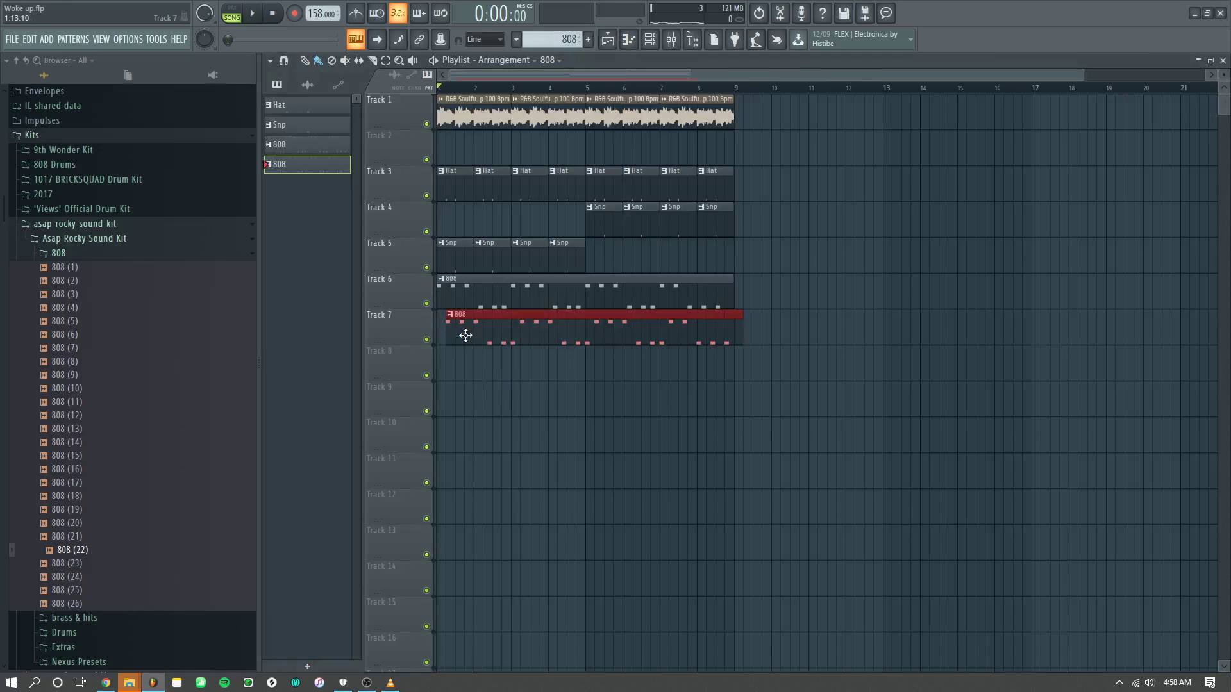
pyautogui.doubleClick(477, 344)
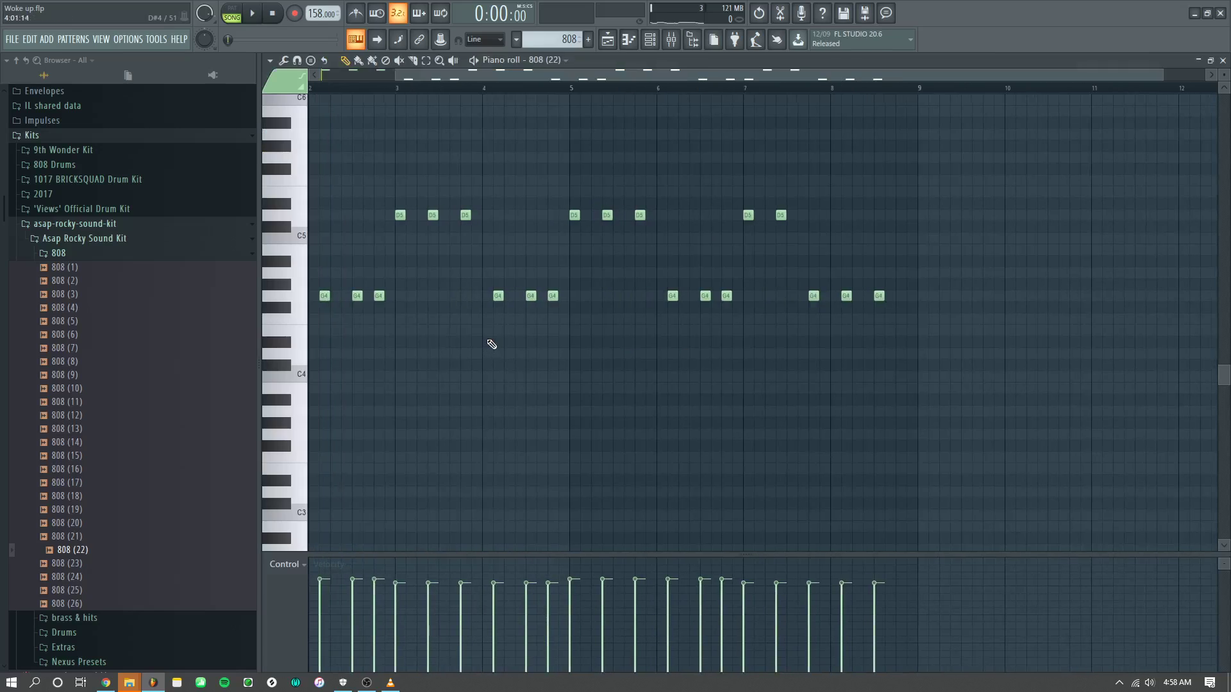
pyautogui.hotkey('ctrl', 'a')
pyautogui.moveTo(933, 359); pyautogui.dragTo(877, 372)
pyautogui.scroll(2, 550, 330)
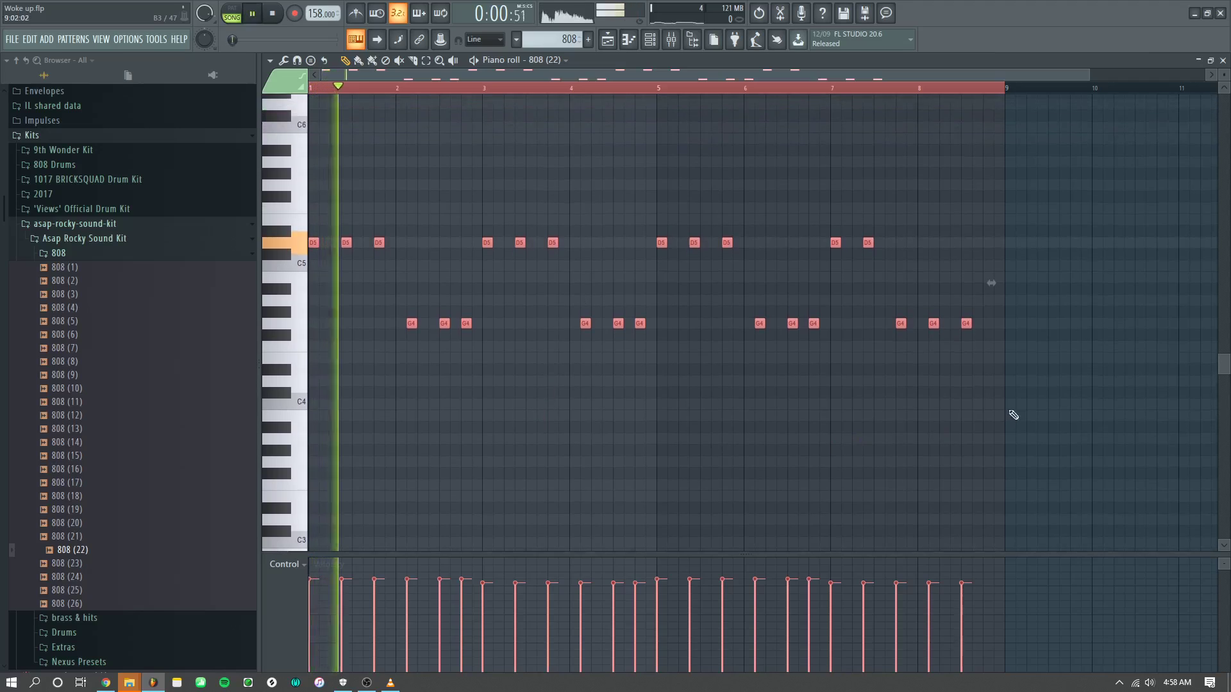
pyautogui.press('space')
# Step: Switch to the empty Pattern 5 and delete the 808 clip from playlist Track 7
pyautogui.scroll(-1, 559, 40)
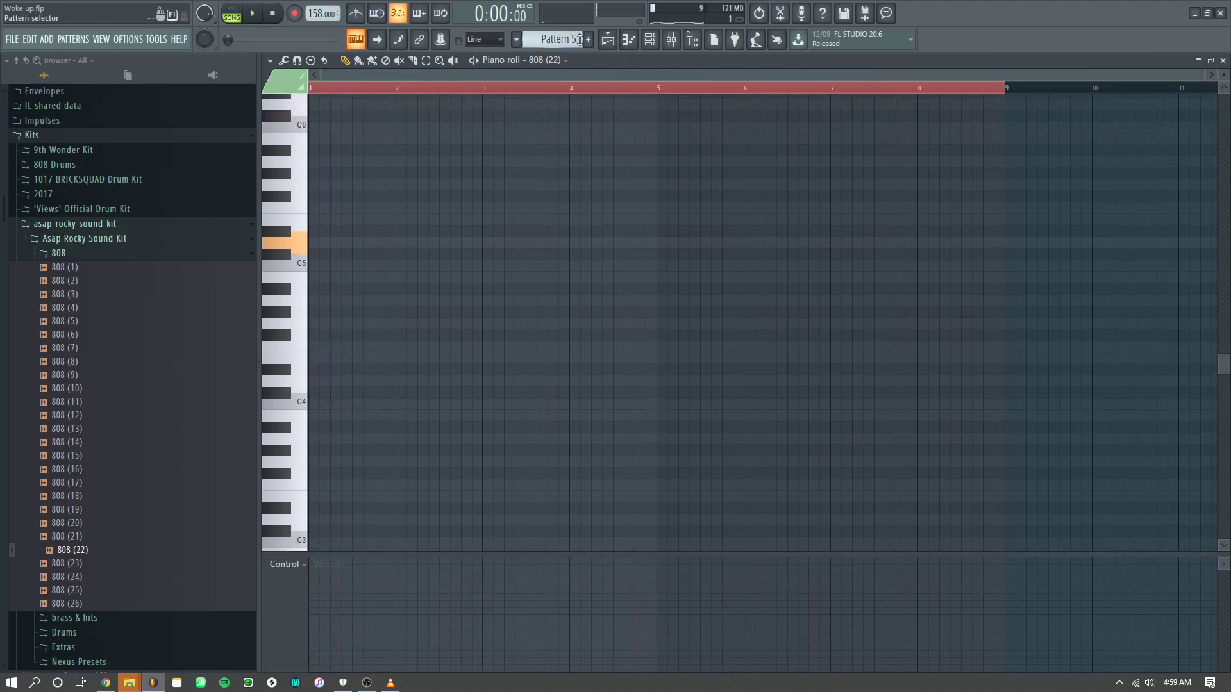
pyautogui.click(652, 48)
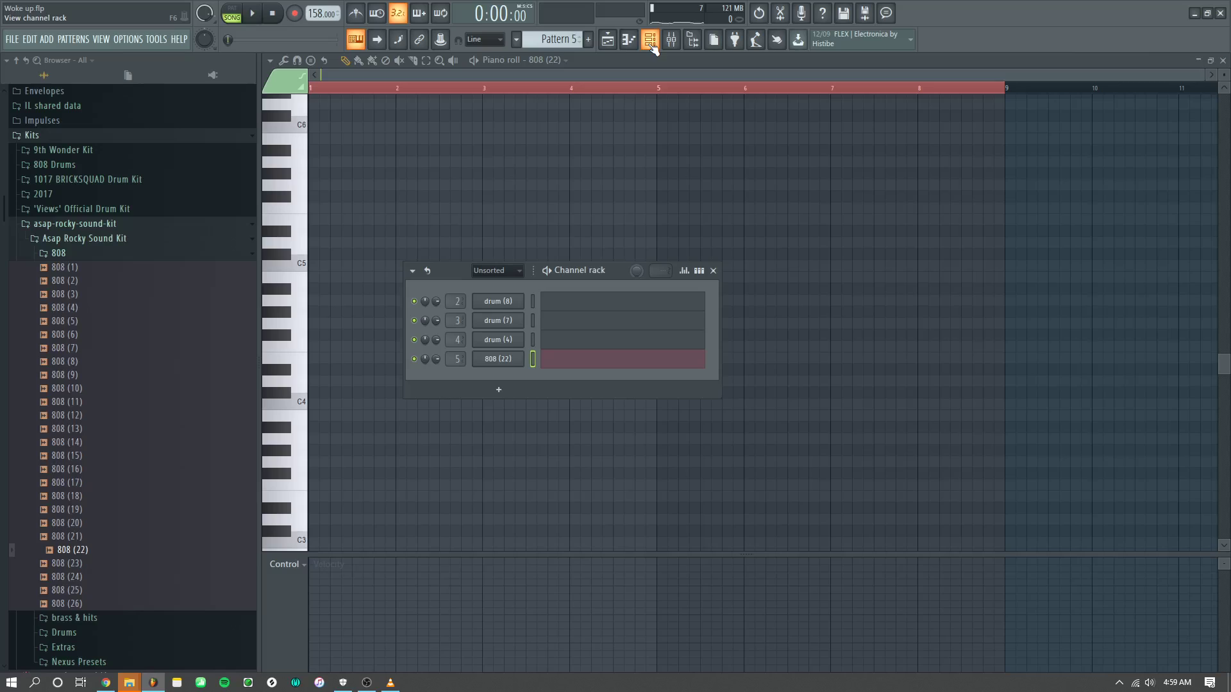
pyautogui.click(619, 45)
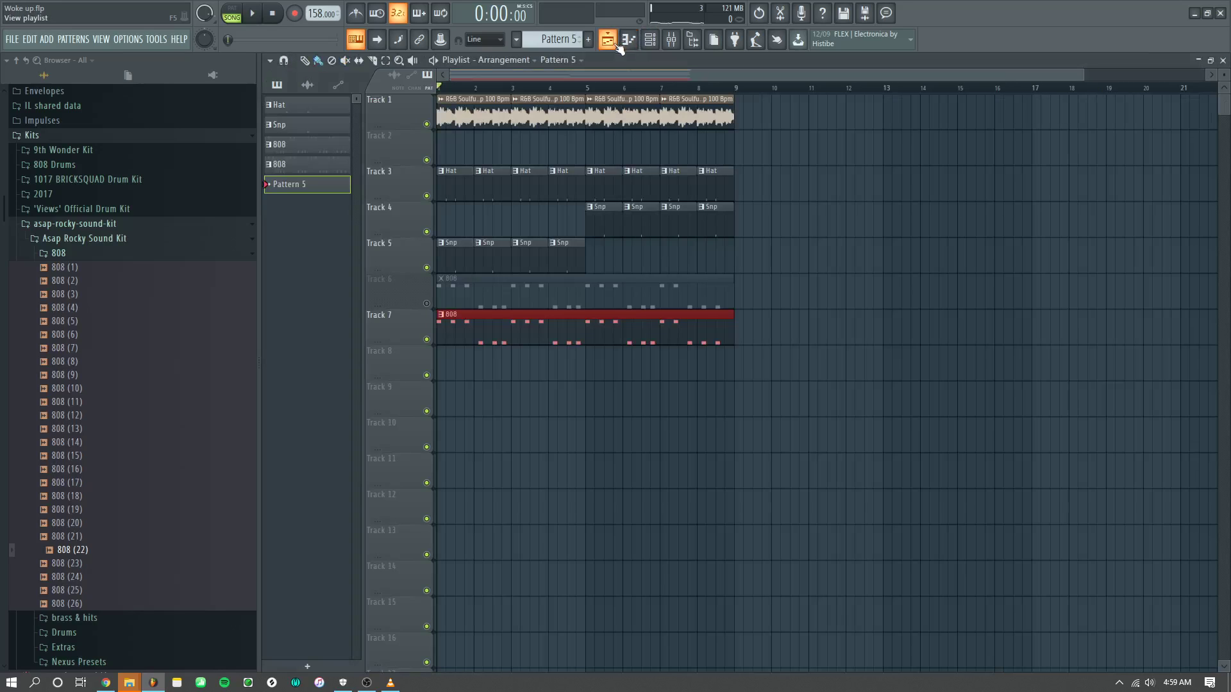
pyautogui.rightClick(532, 327)
# Step: Copy the 808 (22) notes from the previous 808 pattern into Pattern 5
pyautogui.click(650, 41)
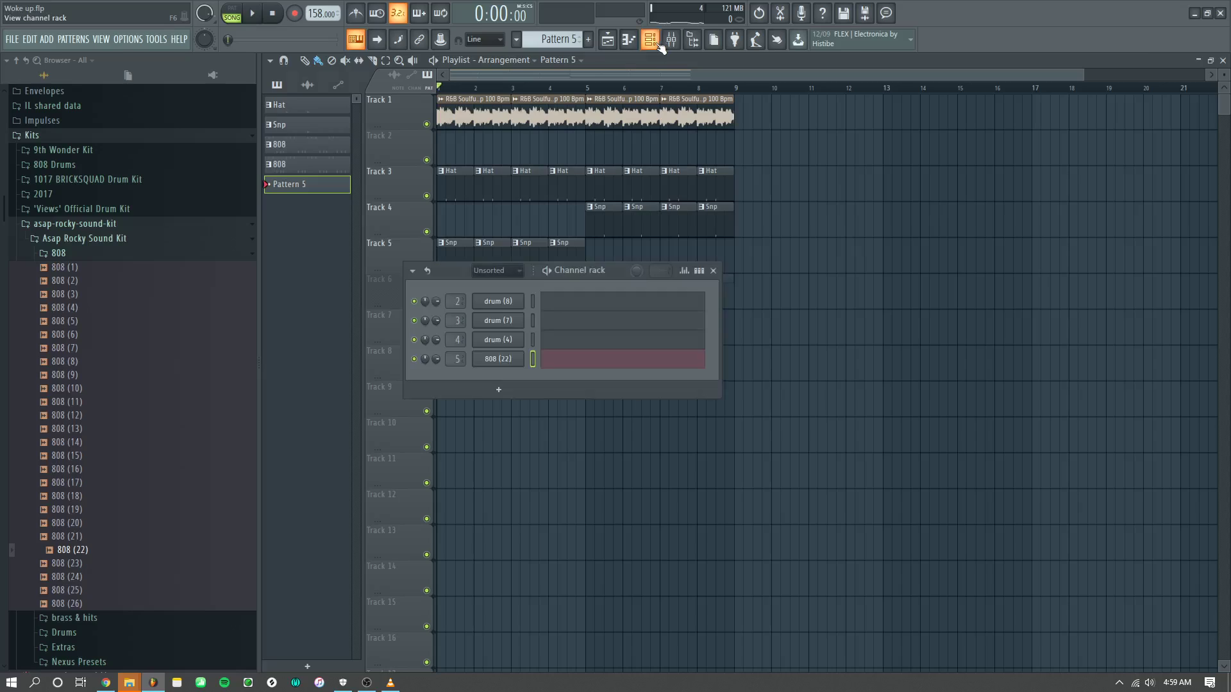
pyautogui.press('KP_Subtract')
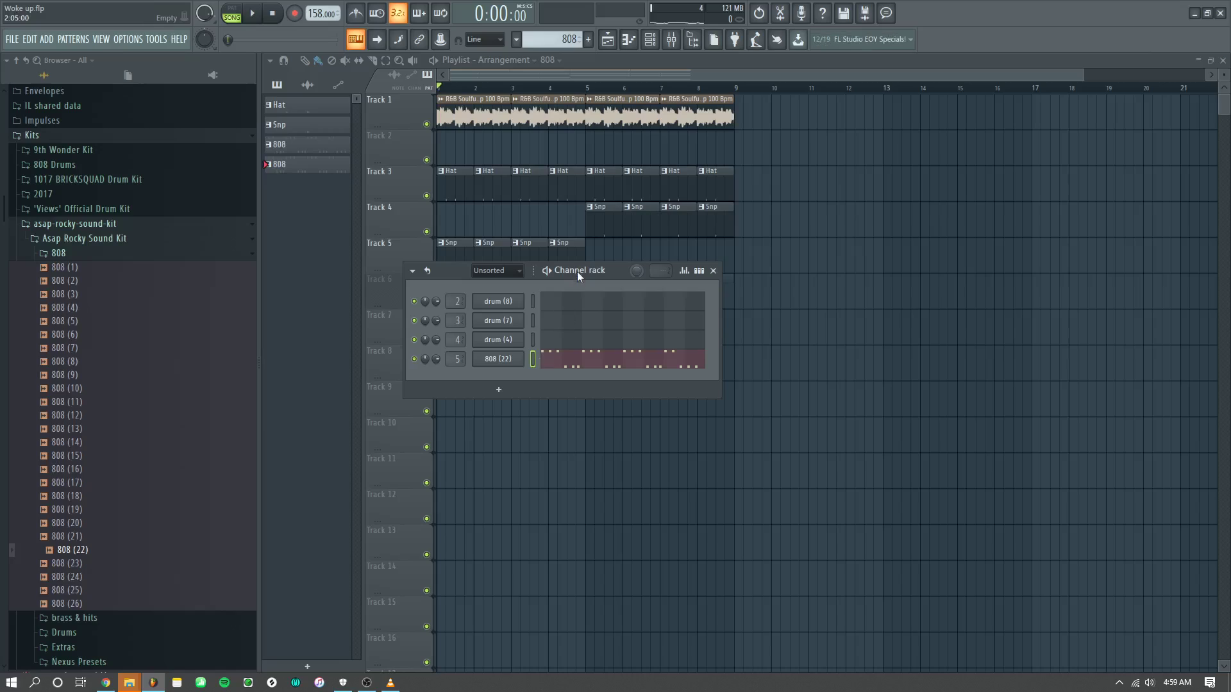
pyautogui.press('KP_Add')
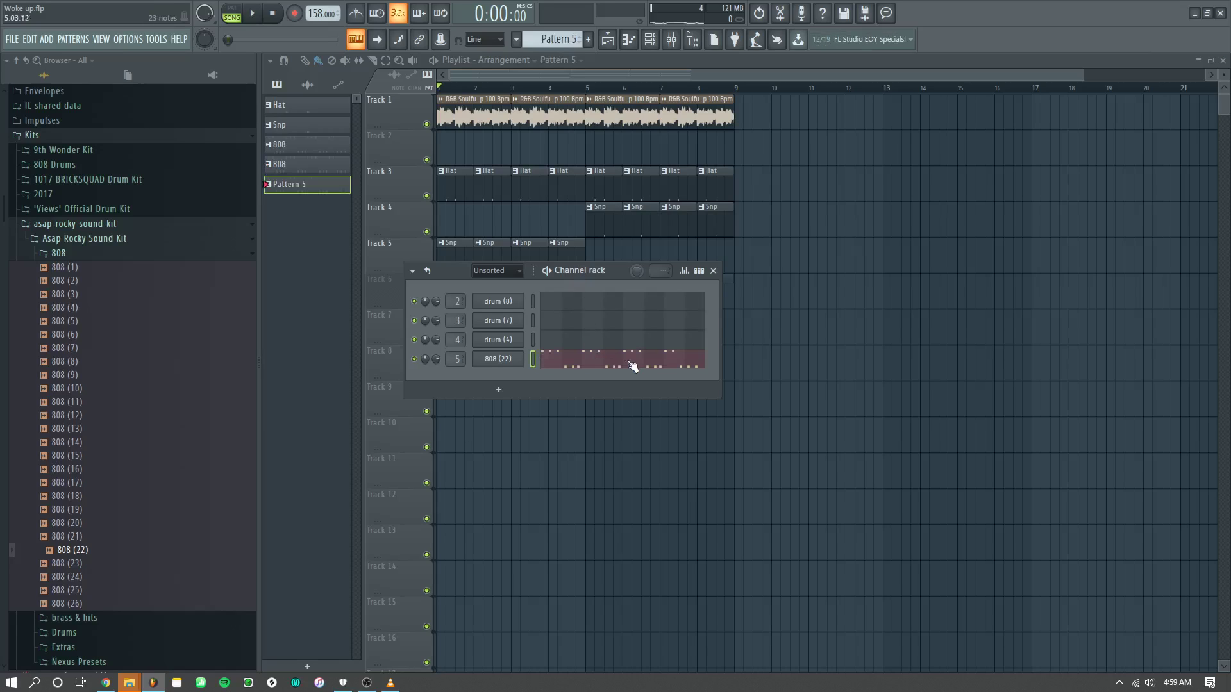
pyautogui.press('F6')
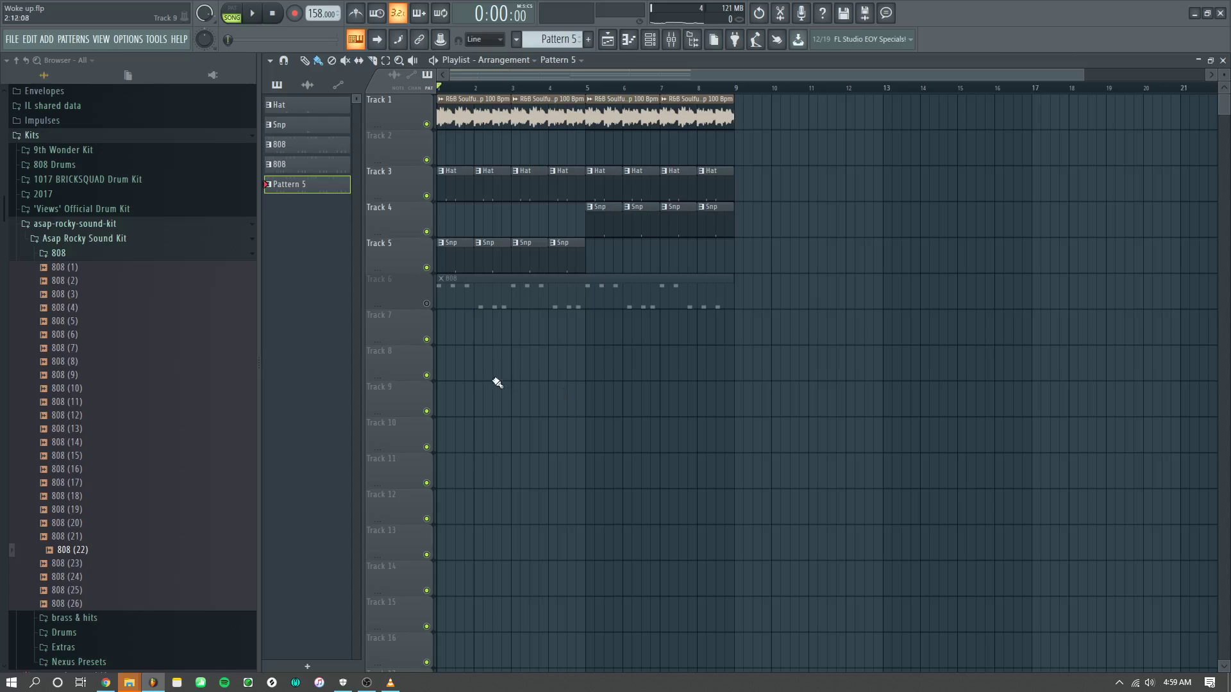
# Step: Place Pattern 5 at bar 1 of Track 7 and delete the last G4 note in bars 2 and 4 during playback
pyautogui.click(468, 338)
pyautogui.doubleClick(485, 338)
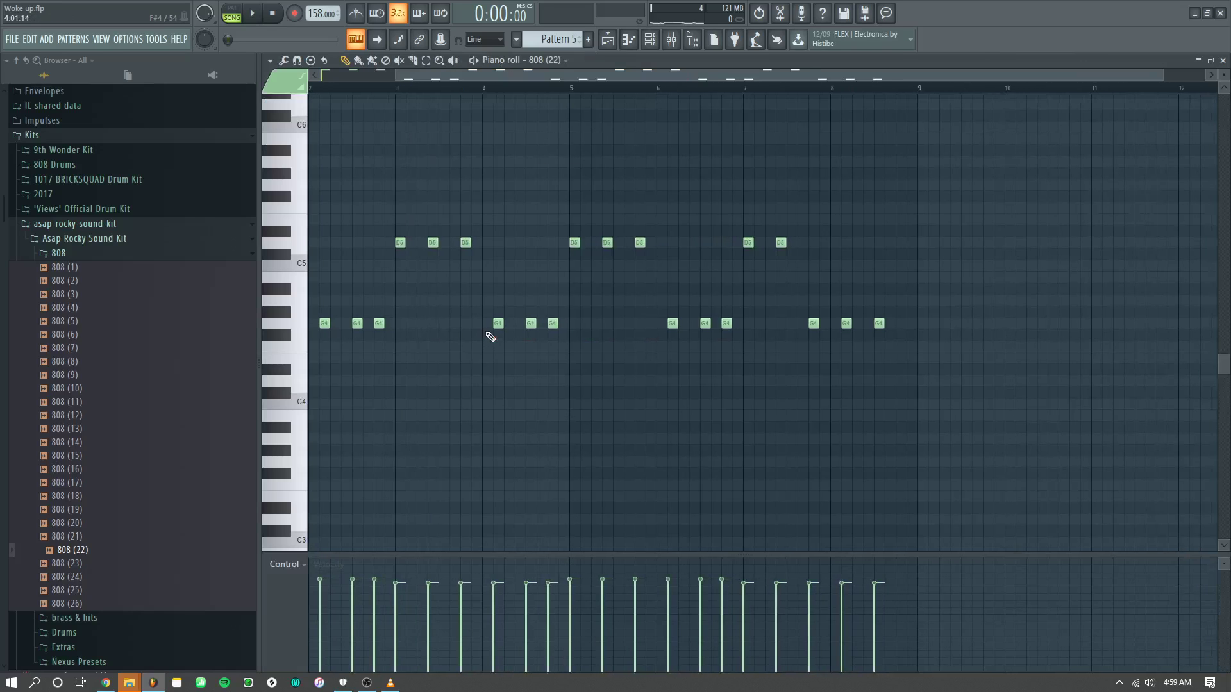
pyautogui.press('space')
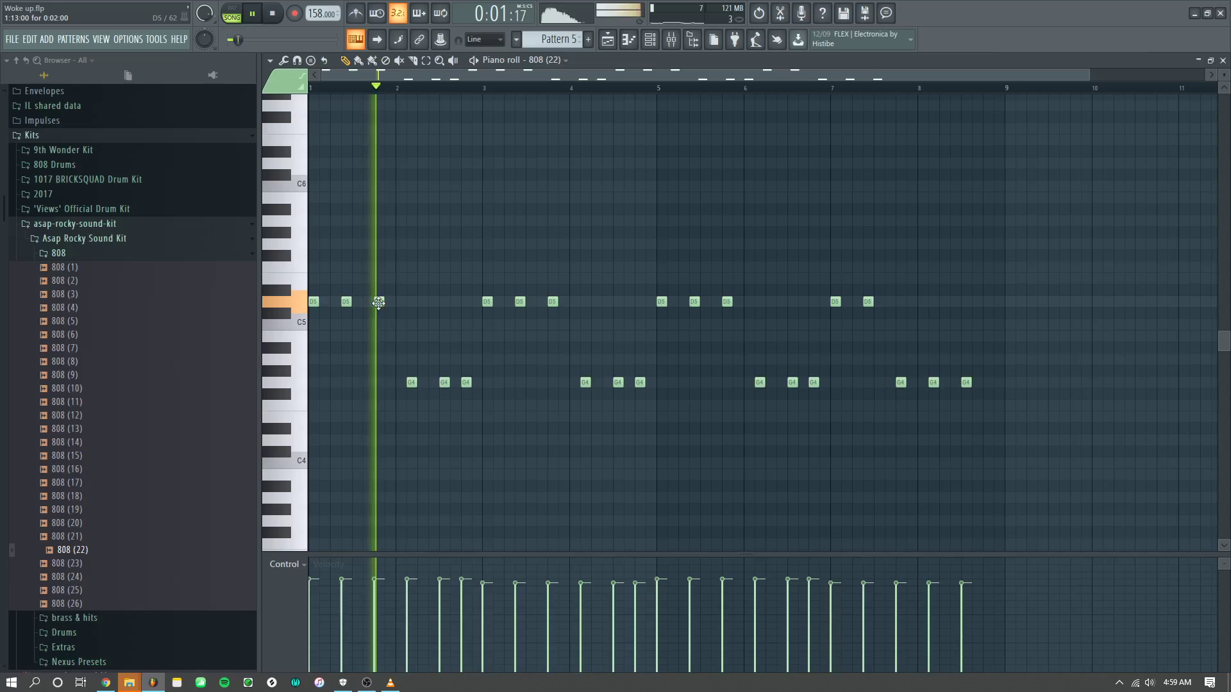
pyautogui.rightClick(467, 382)
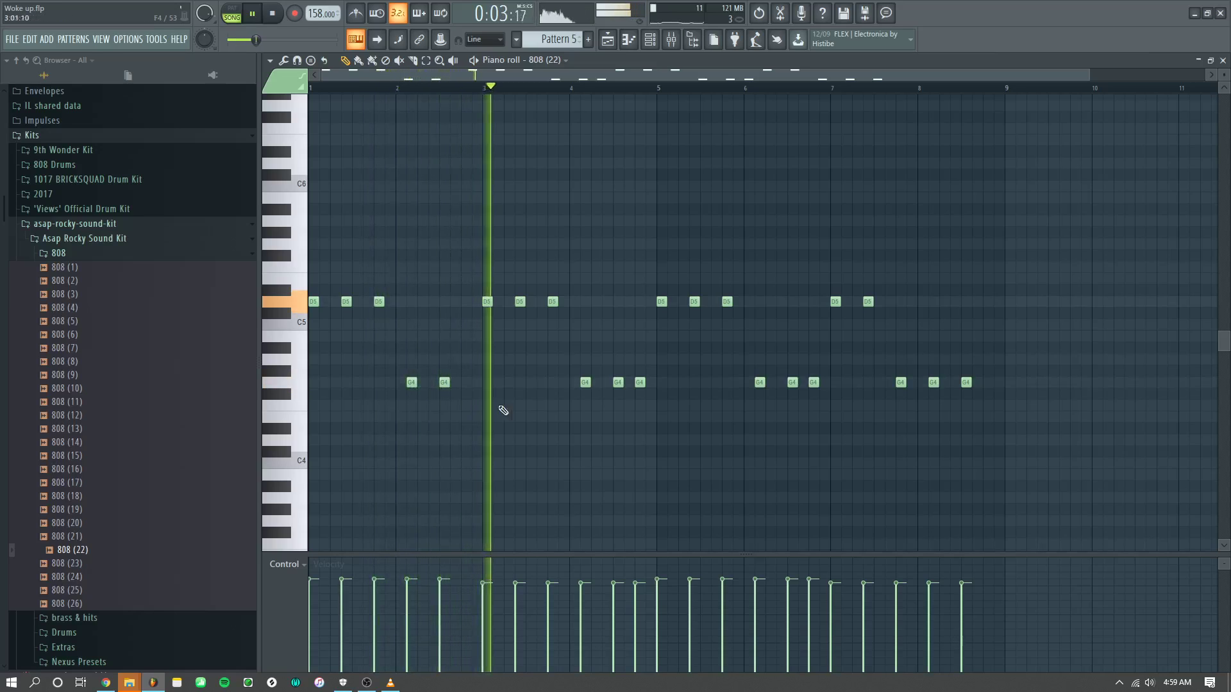
pyautogui.rightClick(639, 382)
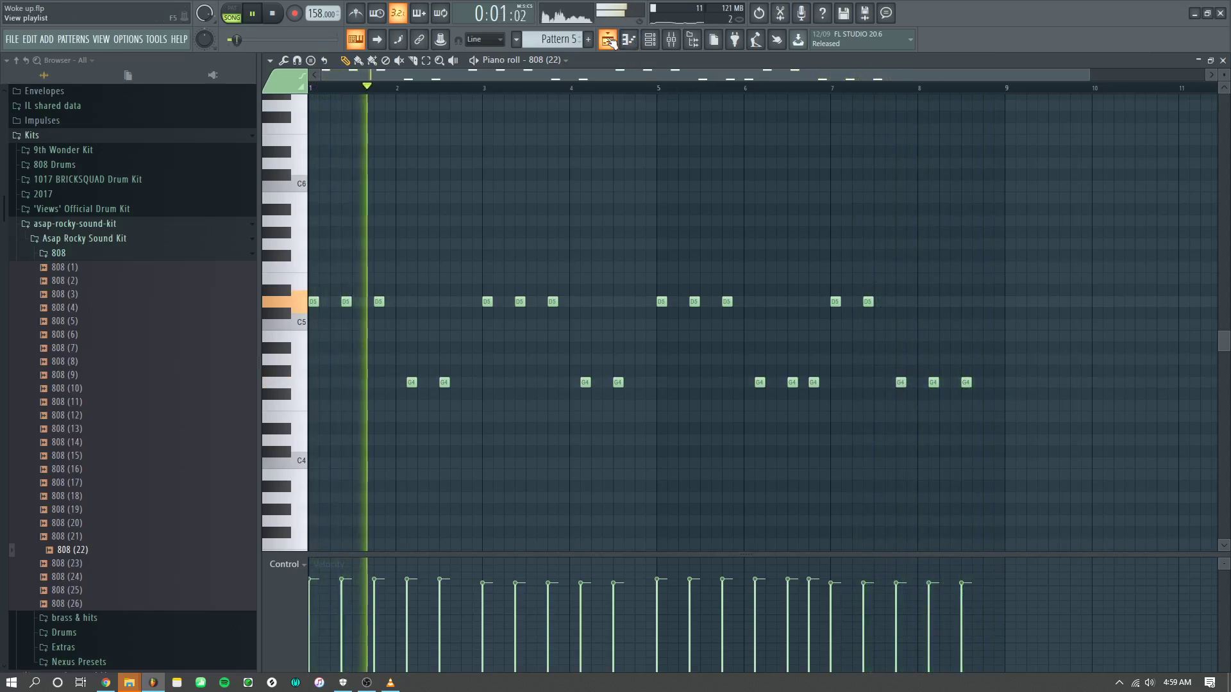
# Step: Stop playback and move the Pattern 5 clip on playlist Track 7 to start at bar 9
pyautogui.click(608, 40)
pyautogui.press('space')
pyautogui.moveTo(613, 320); pyautogui.dragTo(921, 337)
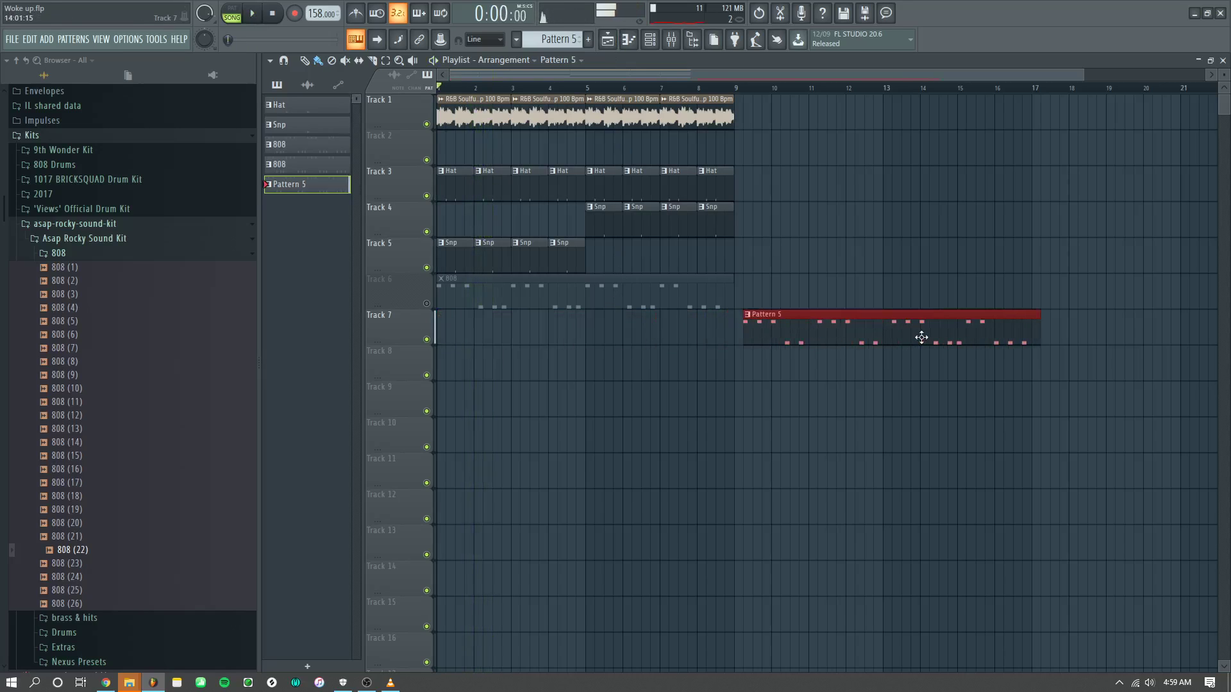
# Step: Duplicate the sample, Hat and Snp clips into bars 9 to 16 on their original tracks, and unmute Track 6
pyautogui.moveTo(802, 269); pyautogui.dragTo(270, 25)
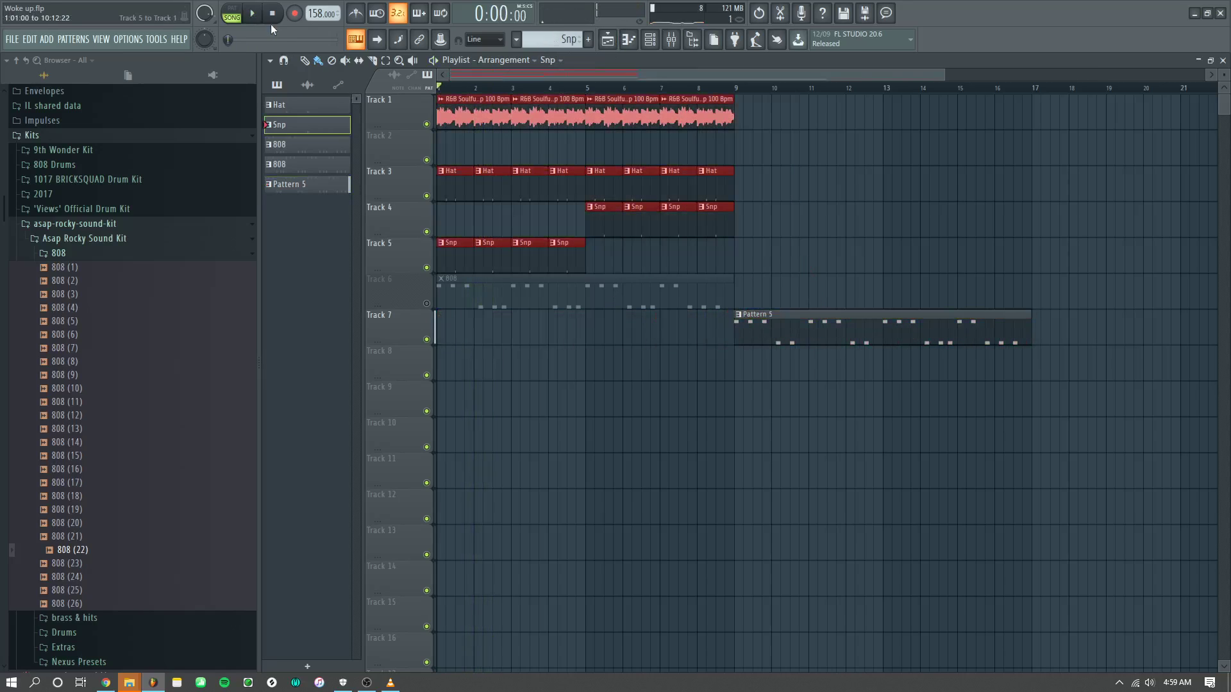
pyautogui.hotkey('ctrl', 'b')
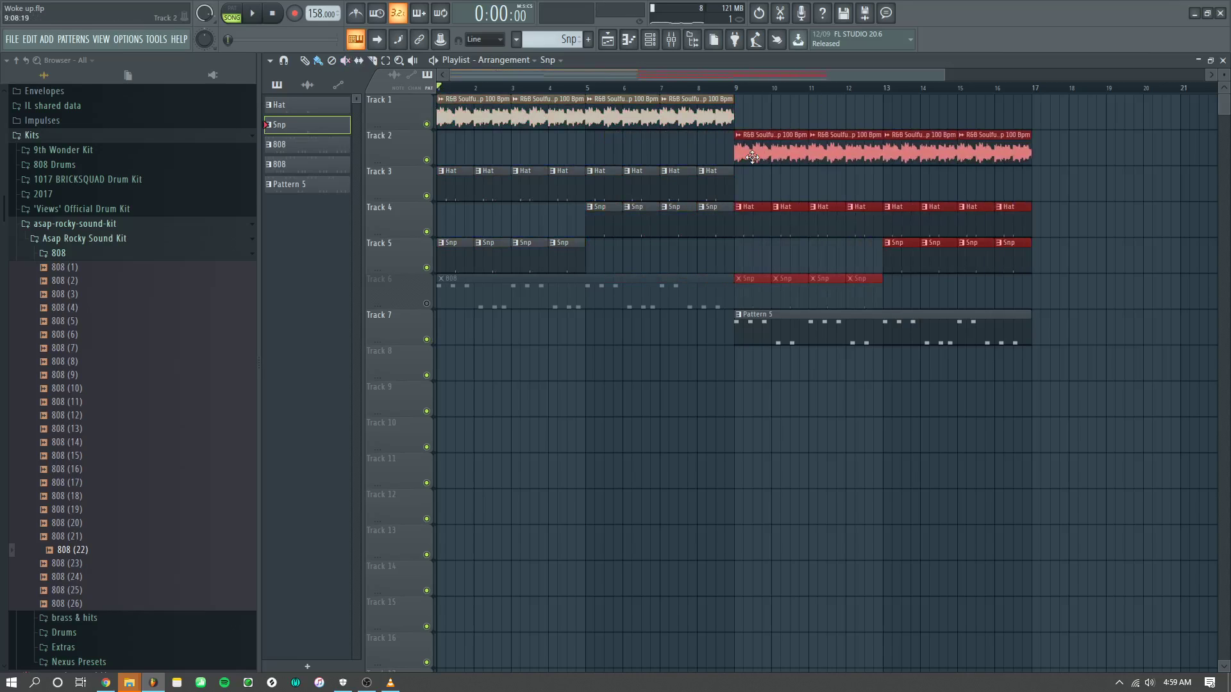
pyautogui.moveTo(758, 102); pyautogui.dragTo(753, 98)
pyautogui.click(427, 304)
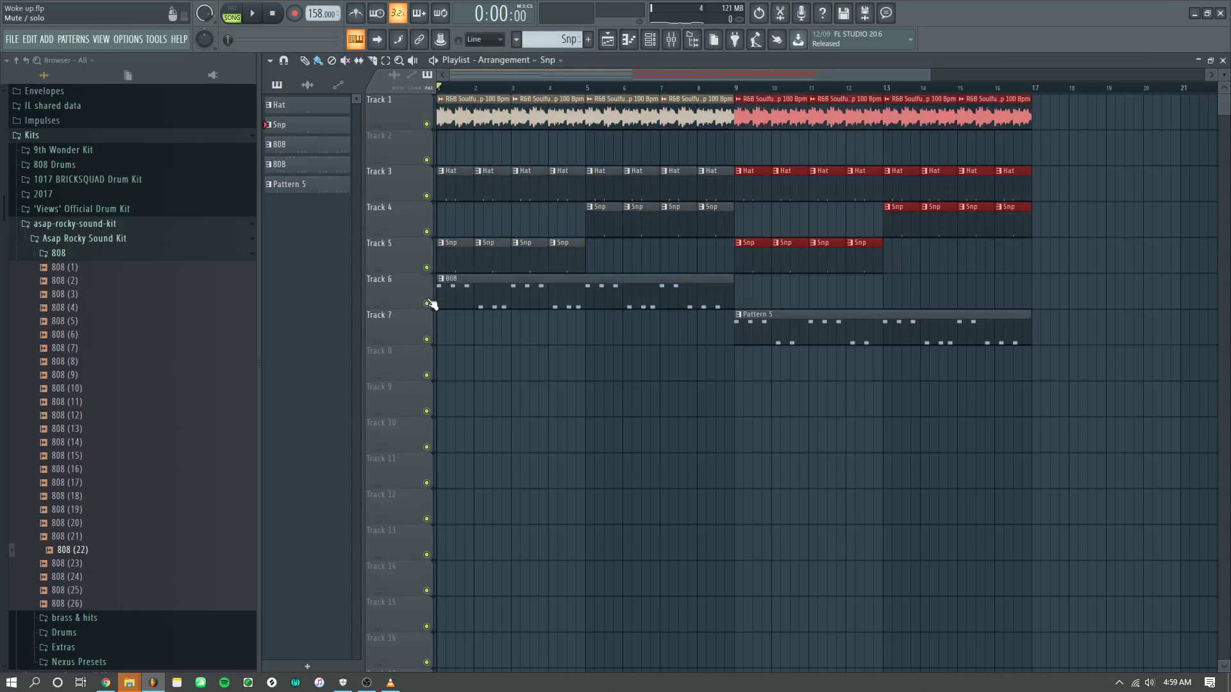
# Step: Rename Pattern 5 as 808 - 2 and play back the arrangement
pyautogui.moveTo(861, 334)
pyautogui.mouseDown()
pyautogui.moveTo(866, 291)
pyautogui.moveTo(856, 320)
pyautogui.mouseUp()
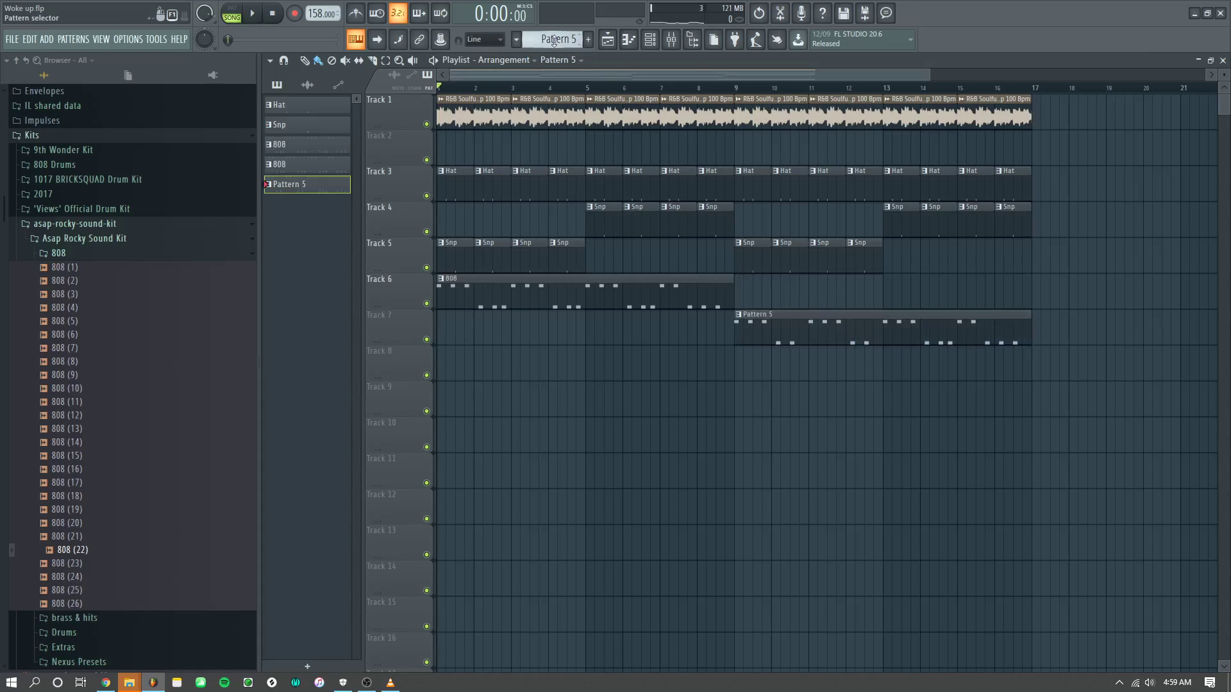
pyautogui.doubleClick(554, 43)
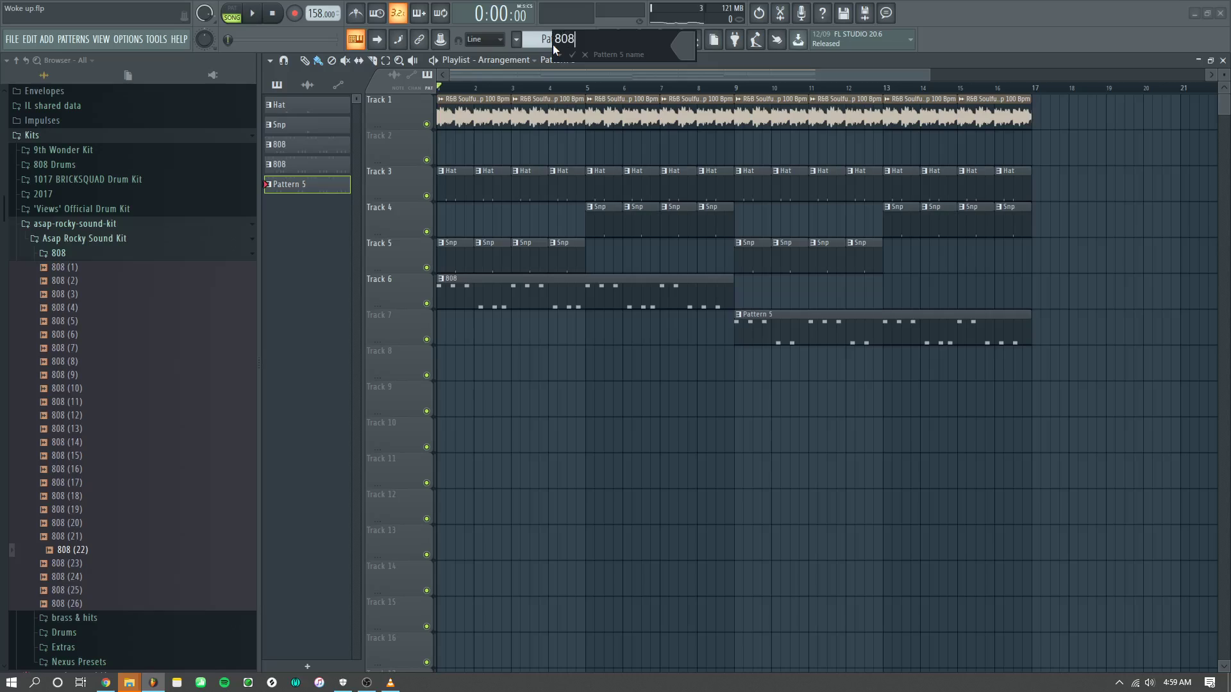
pyautogui.write('808 - 2')
pyautogui.press('Return')
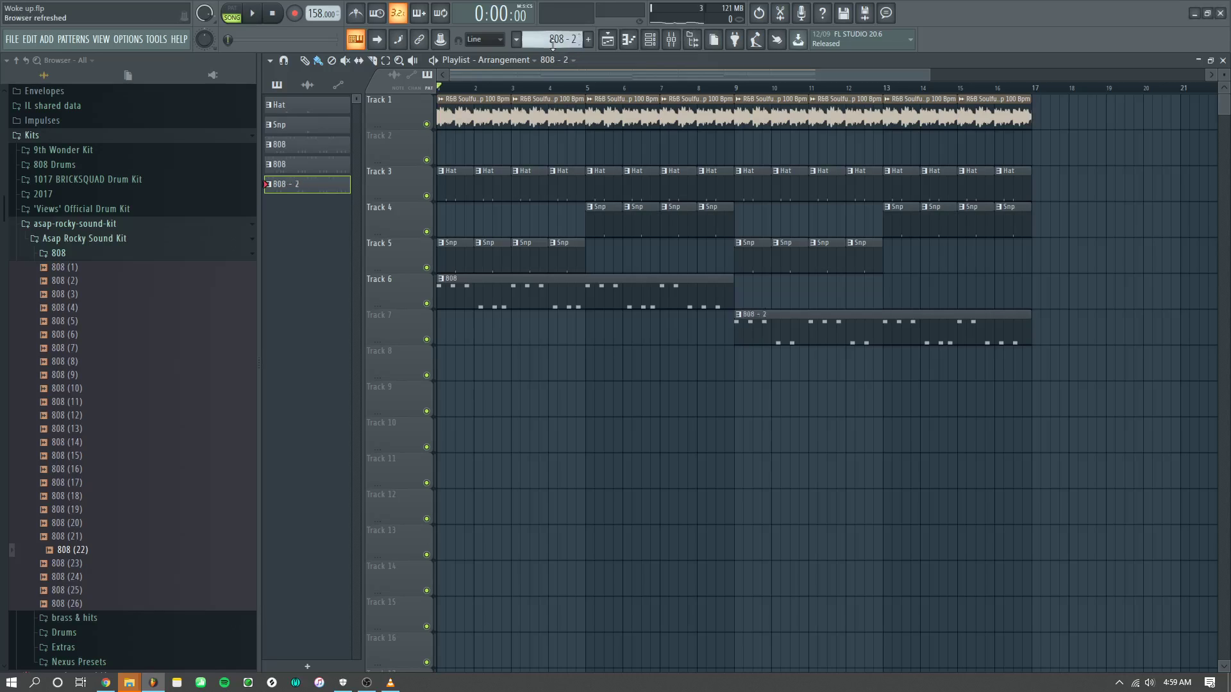
pyautogui.press('space')
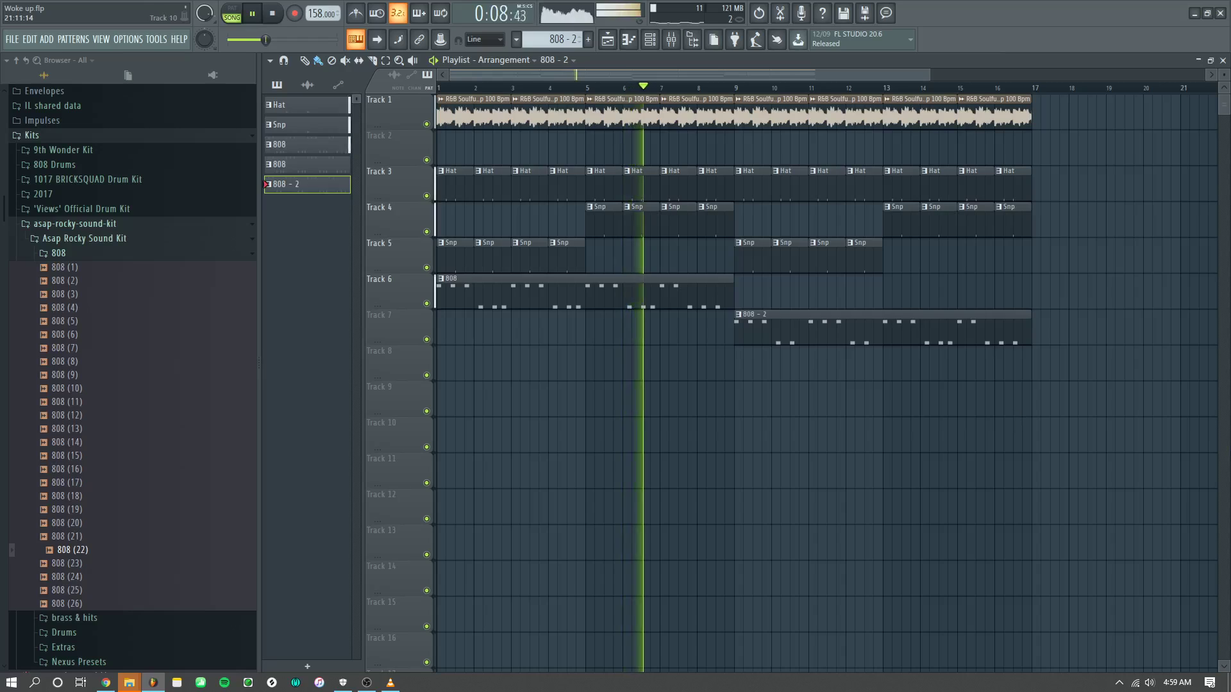
pyautogui.press('space')
# Step: Audition drum samples in the Drums folder of the Asap Rocky Sound Kit
pyautogui.click(61, 255)
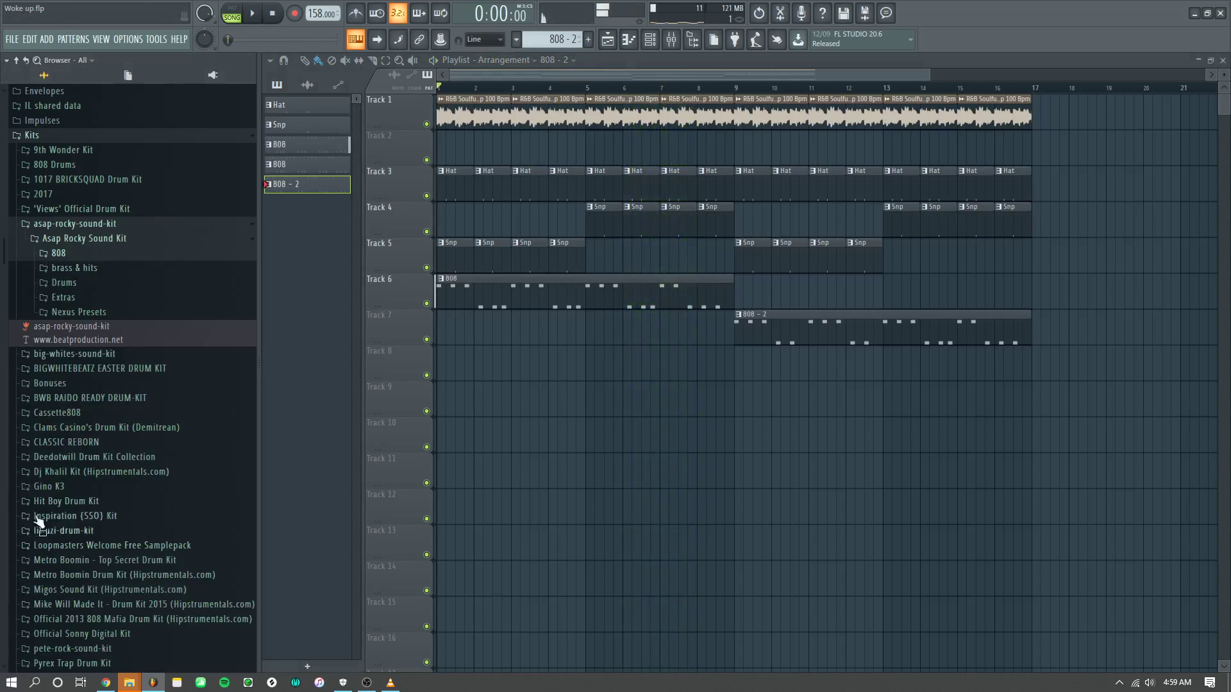
pyautogui.click(79, 288)
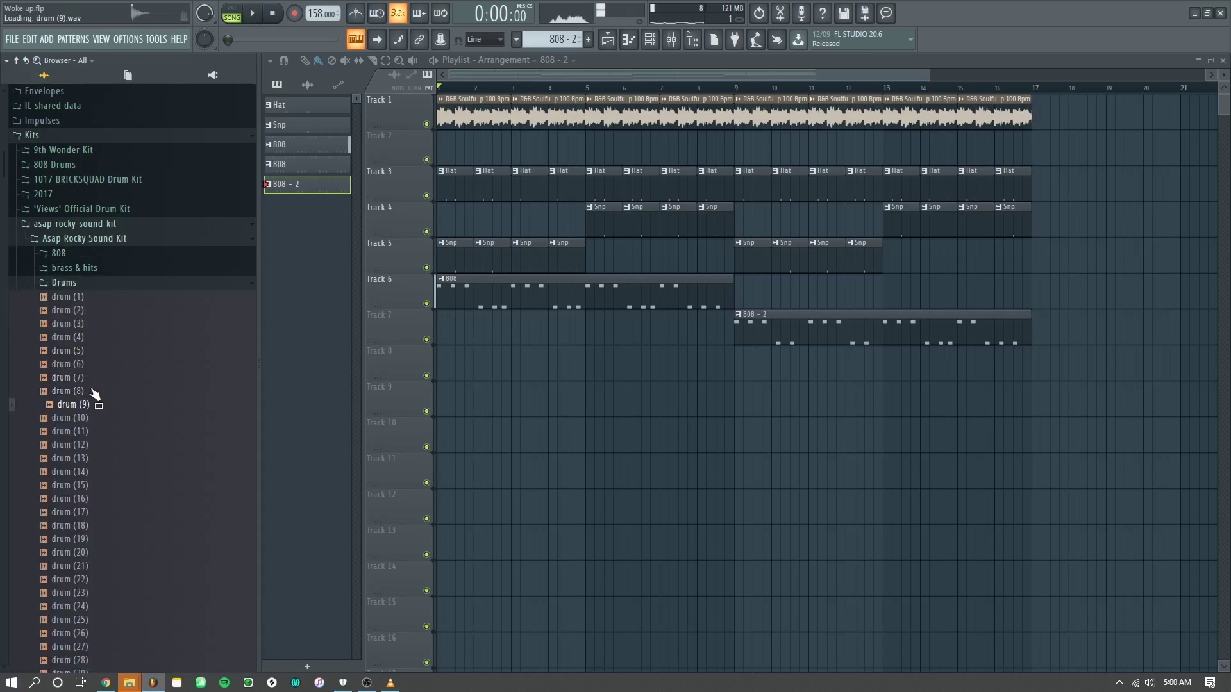
pyautogui.press('Up')
pyautogui.press('Up')
pyautogui.press('Up')
# Step: Audition hats in the 'Views' Official Drum Kit and load VFT6 Hat (8) into a new channel
pyautogui.click(73, 224)
pyautogui.press('Up')
pyautogui.press('Right')
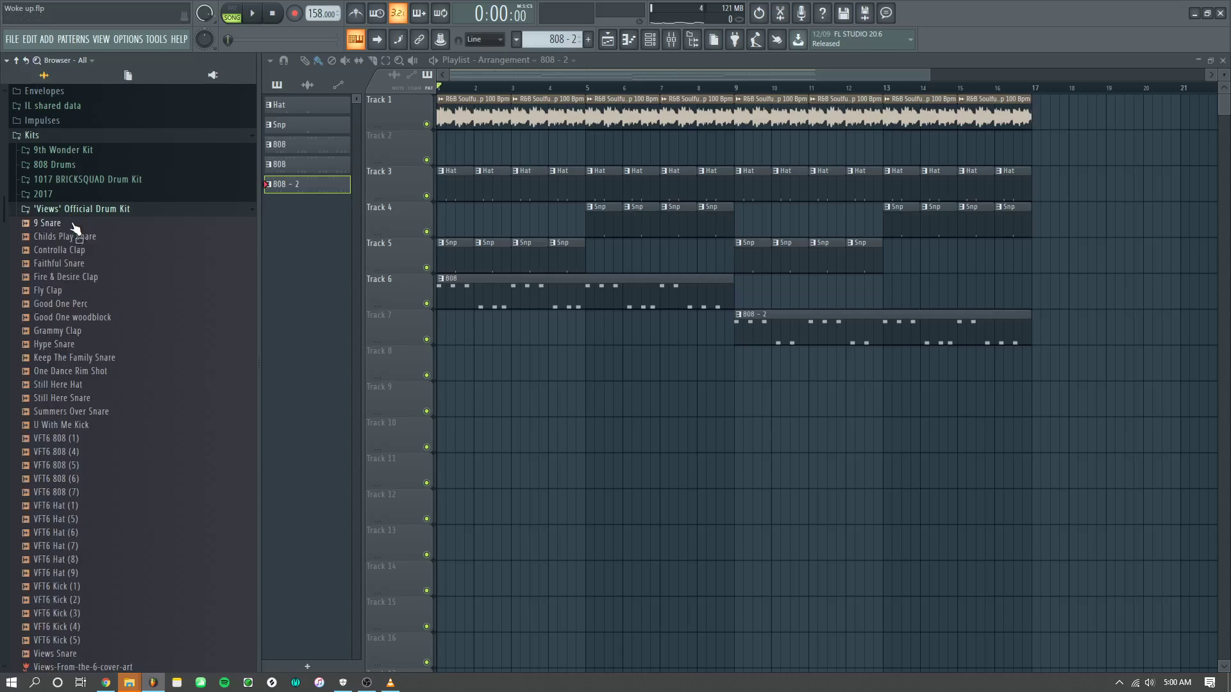
pyautogui.scroll(-8, 87, 509)
pyautogui.click(47, 237)
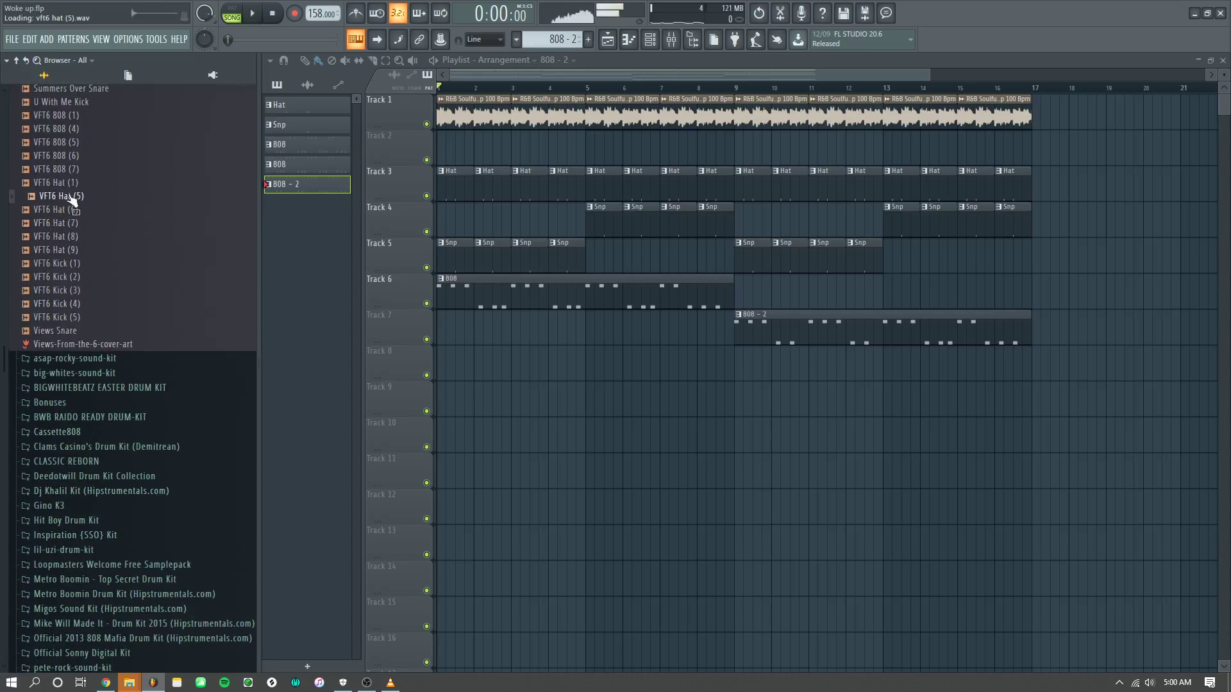
pyautogui.click(74, 237)
pyautogui.rightClick(74, 239)
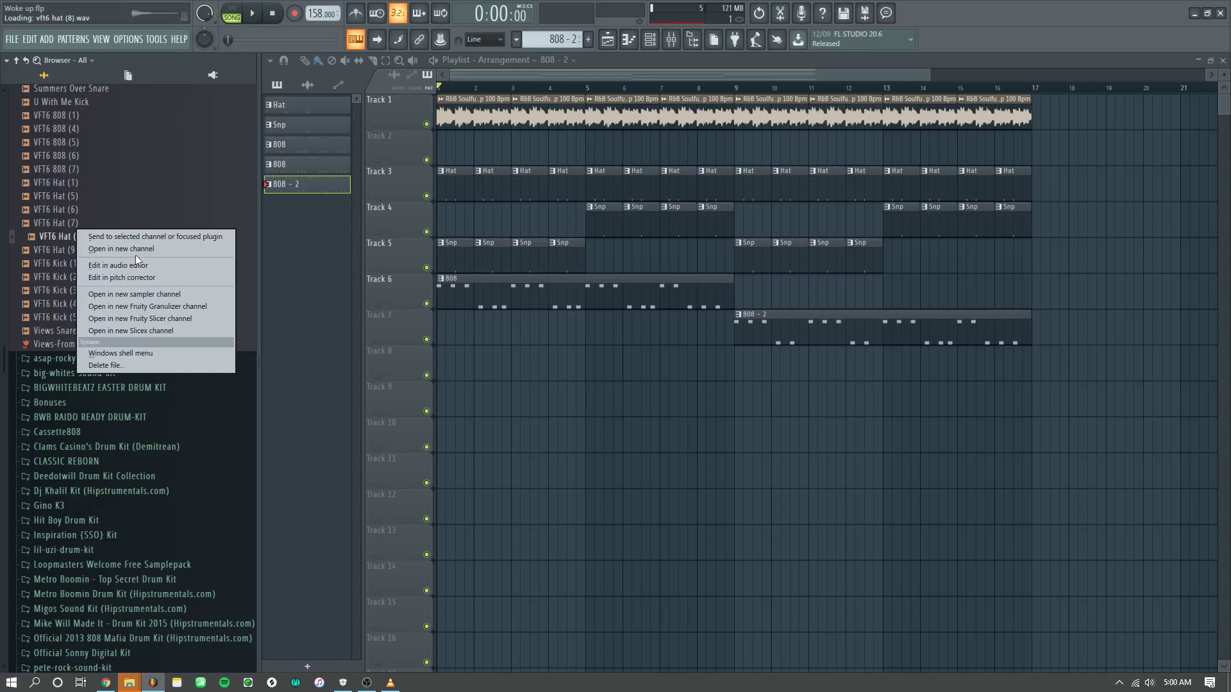
pyautogui.click(176, 344)
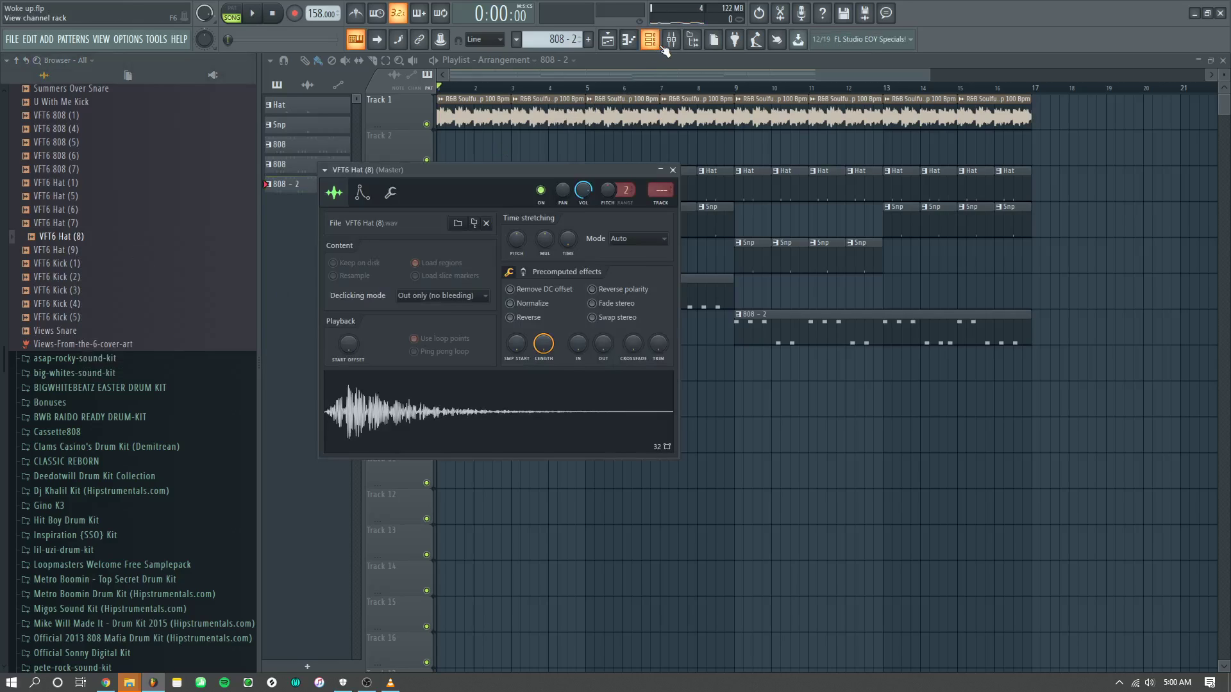
# Step: Create a new empty pattern for the VFT6 Hat (8) part
pyautogui.click(660, 45)
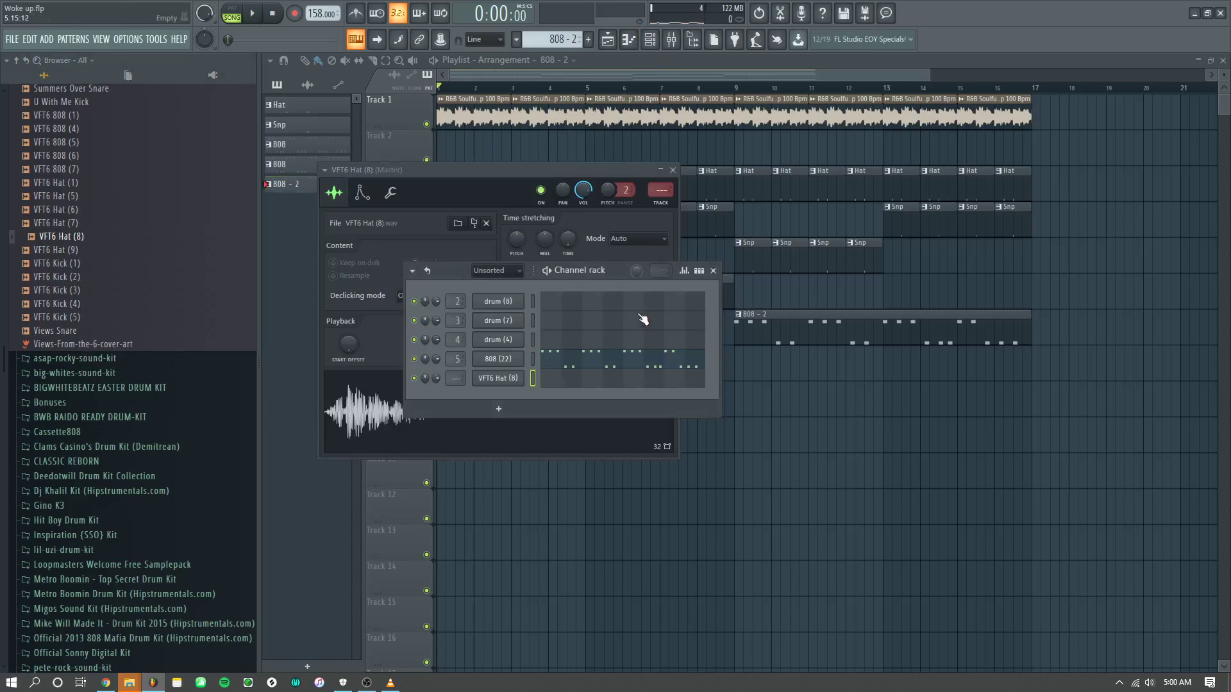
pyautogui.press('F4')
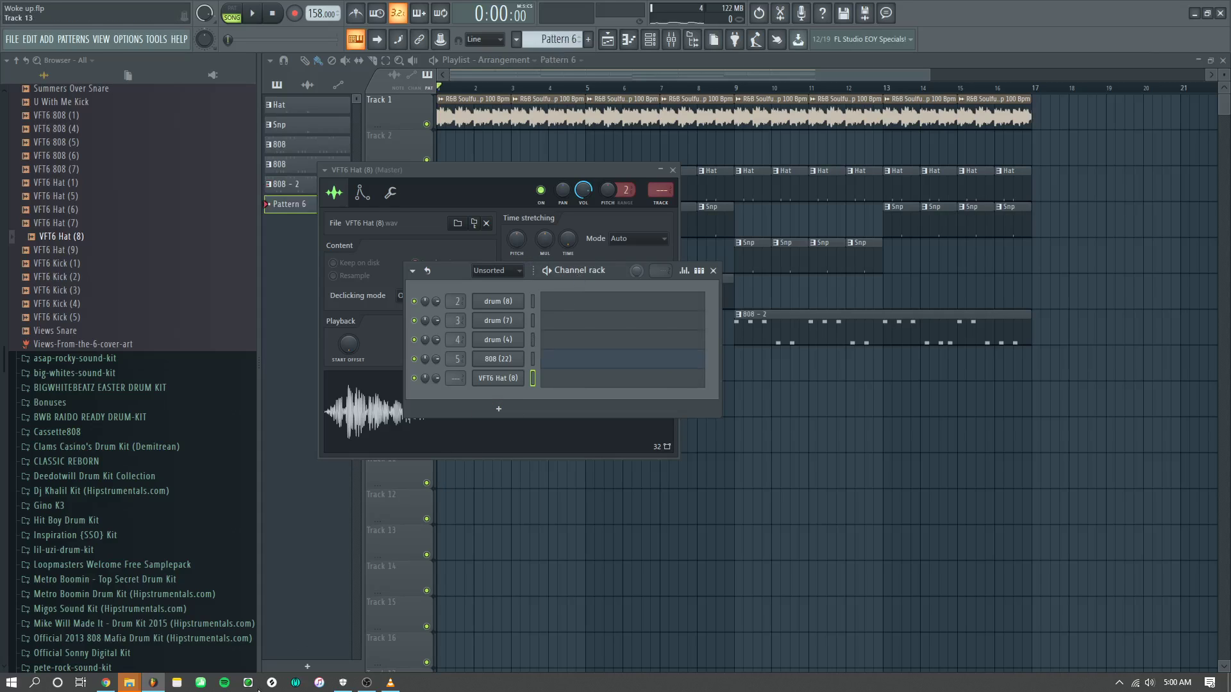
pyautogui.click(368, 683)
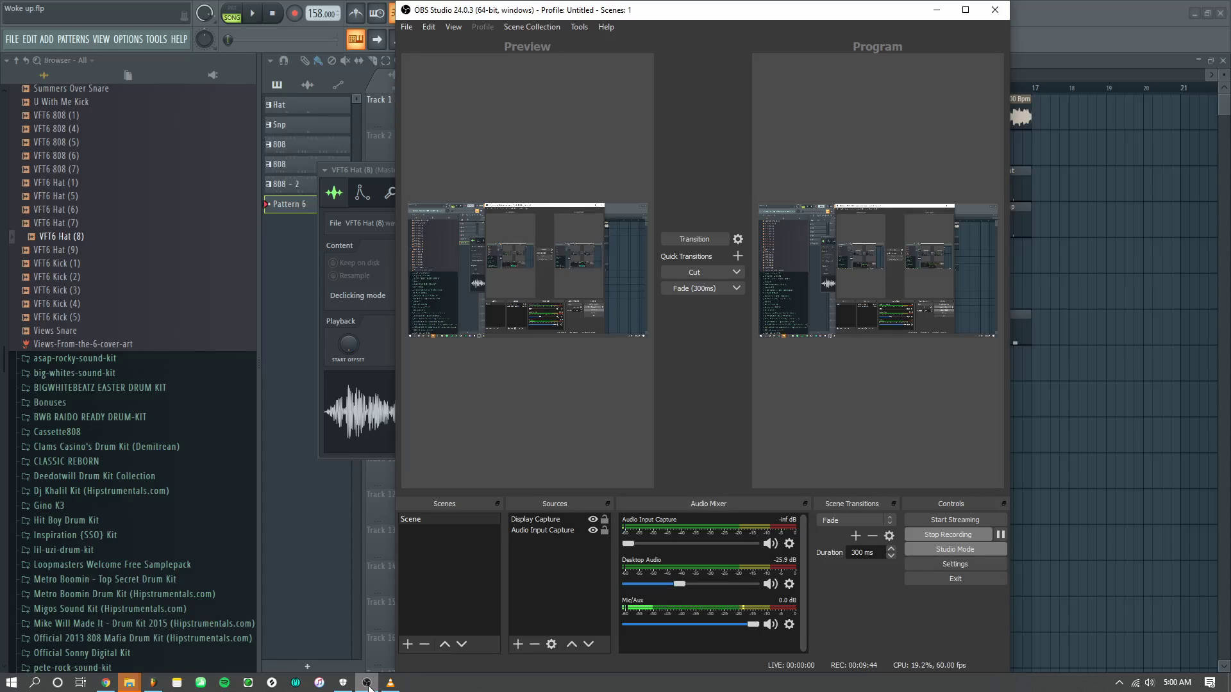
pyautogui.click(936, 10)
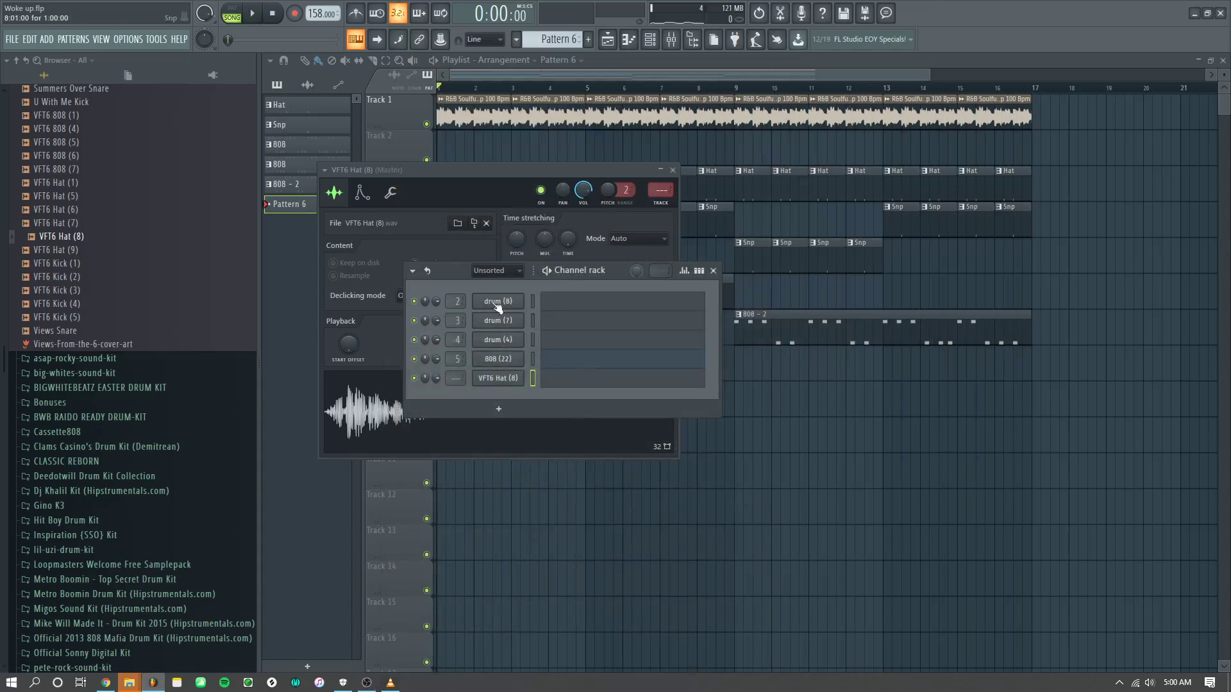
# Step: Fill the VFT6 Hat (8) channel every 2 steps and lay Pattern 6 across bars 1 to 16 of playlist Track 8 during playback
pyautogui.rightClick(508, 387)
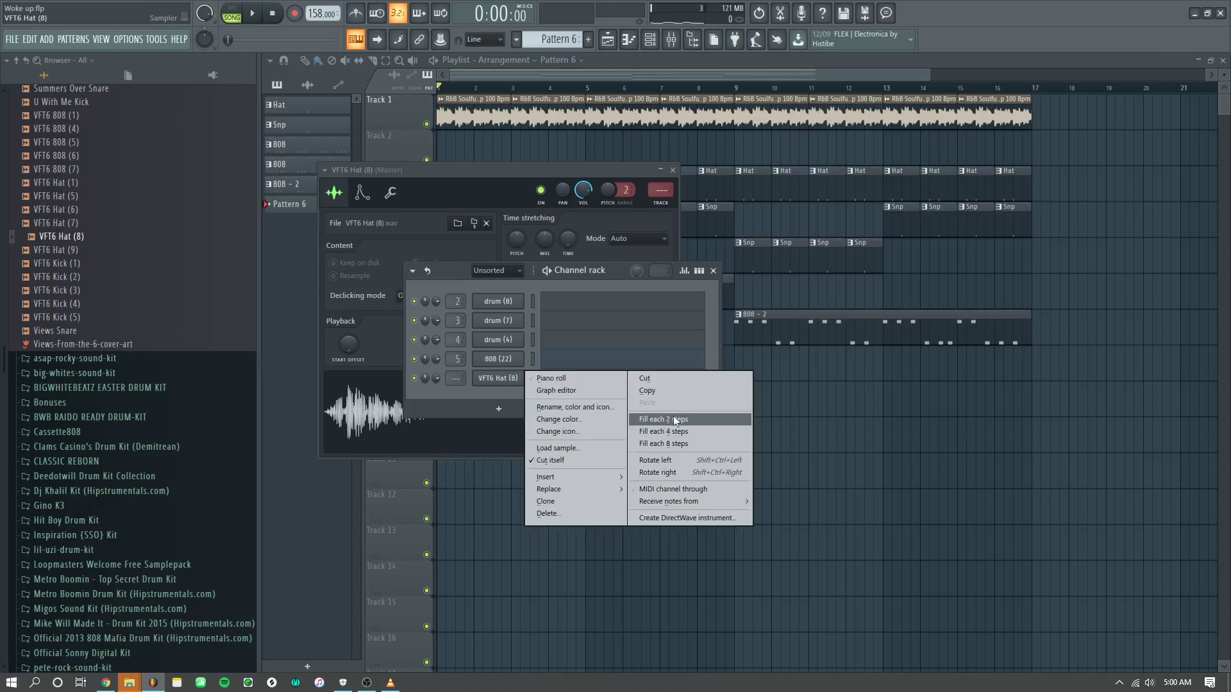
pyautogui.click(666, 420)
pyautogui.press('space')
pyautogui.press('F5')
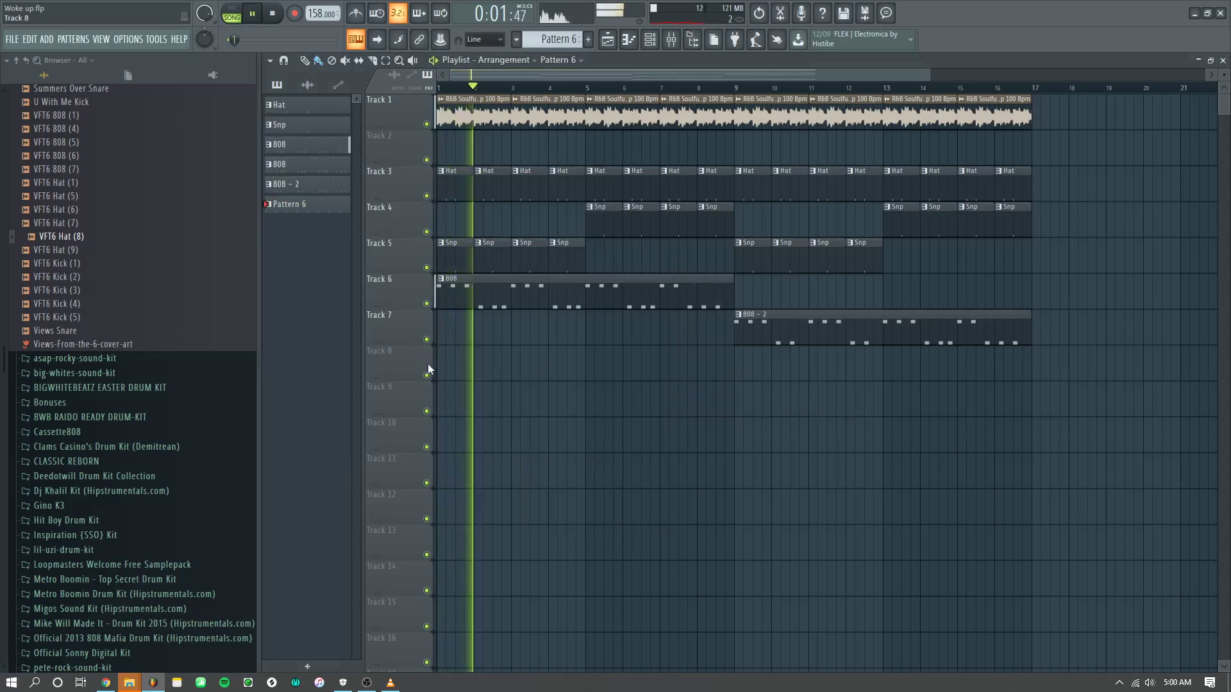
pyautogui.moveTo(442, 364)
pyautogui.mouseDown()
pyautogui.moveTo(764, 412)
pyautogui.moveTo(932, 401)
pyautogui.moveTo(1000, 378)
pyautogui.mouseUp()
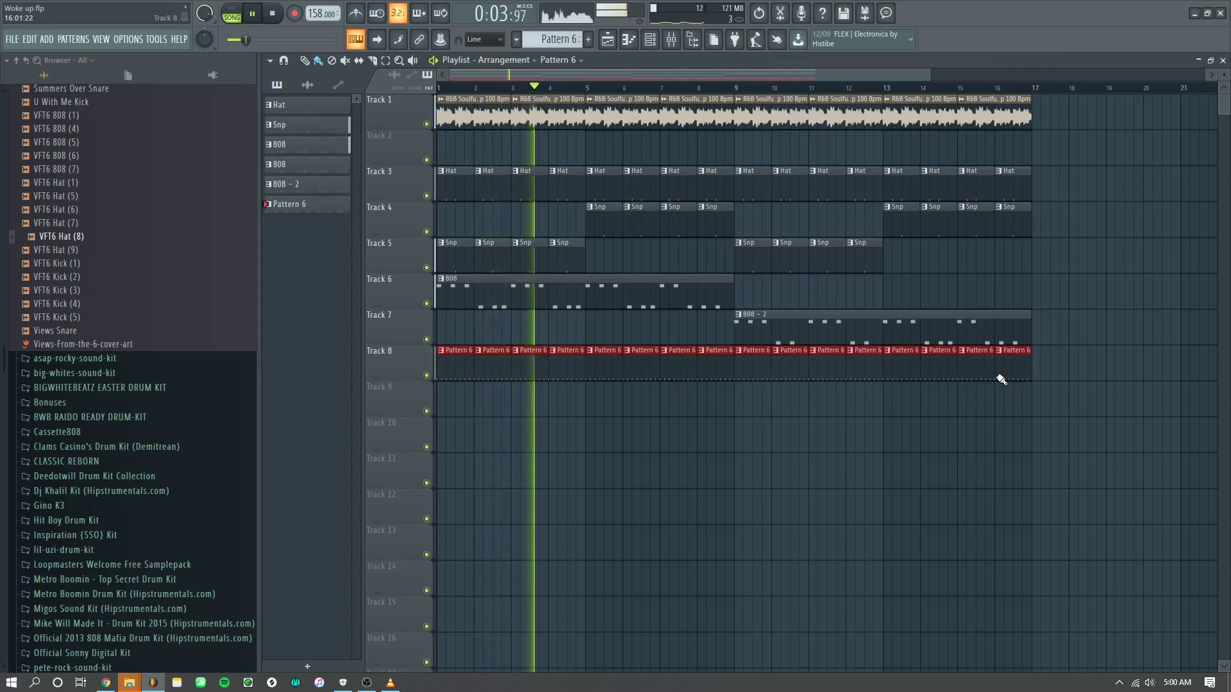
# Step: Display the VFT6 Hat (8) pattern as a step grid in the channel rack
pyautogui.click(651, 44)
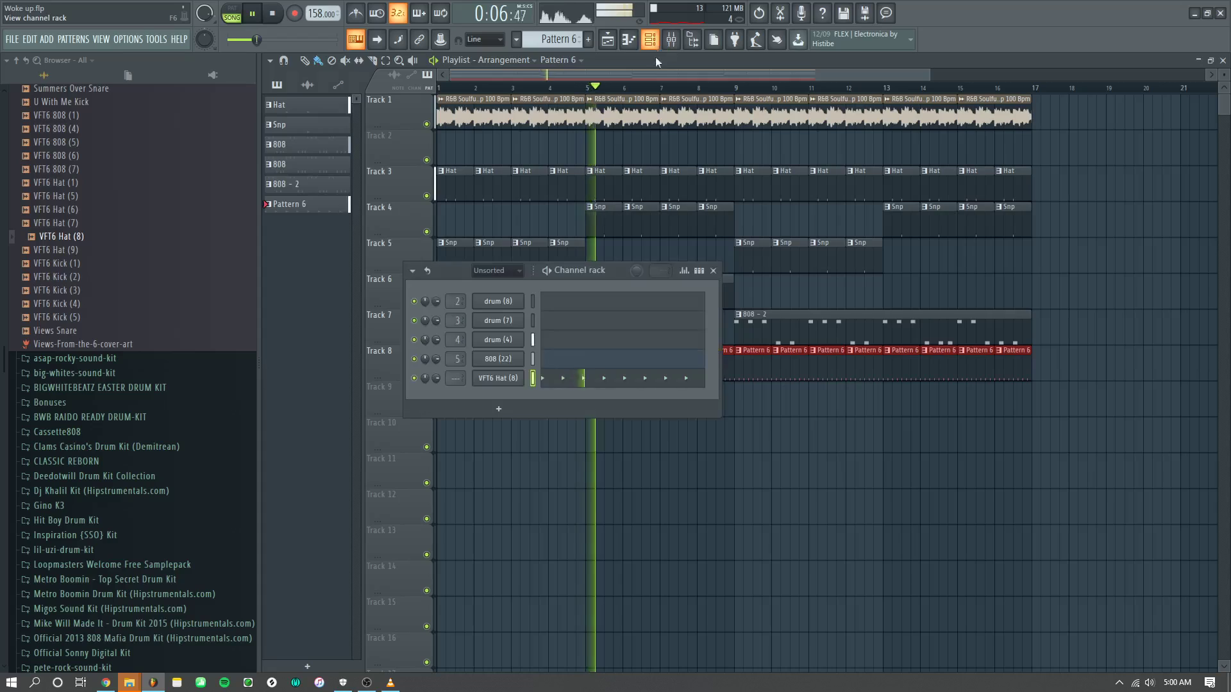
pyautogui.click(699, 270)
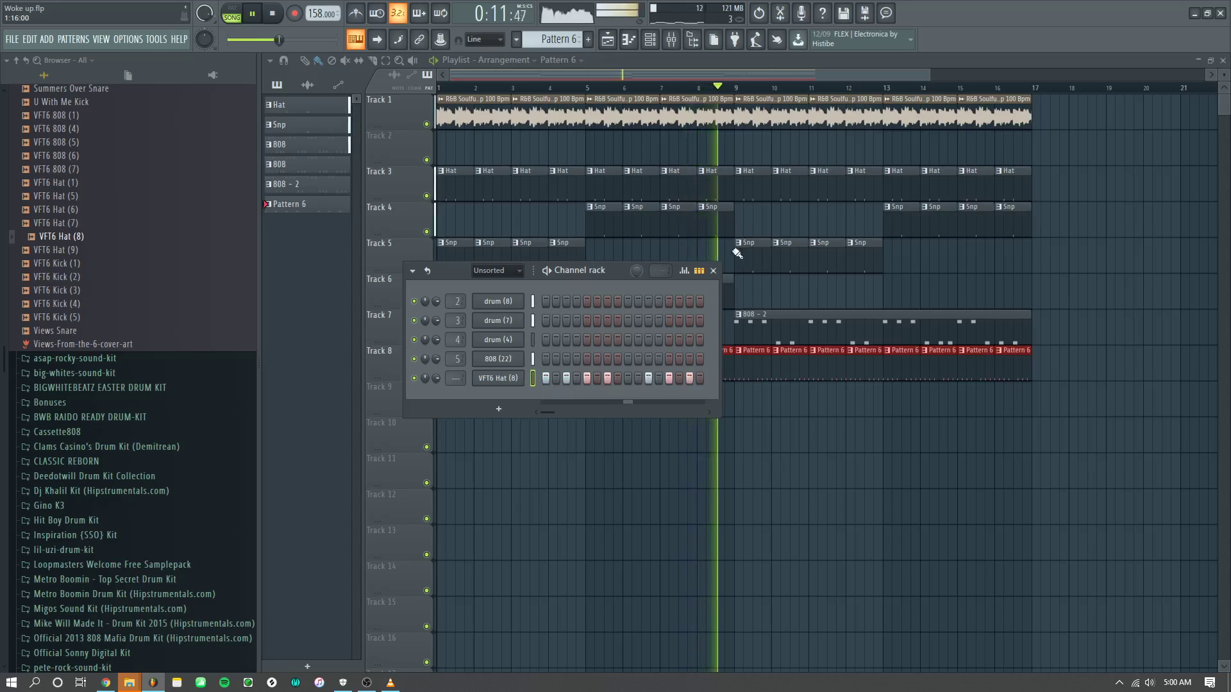
pyautogui.rightClick(766, 366)
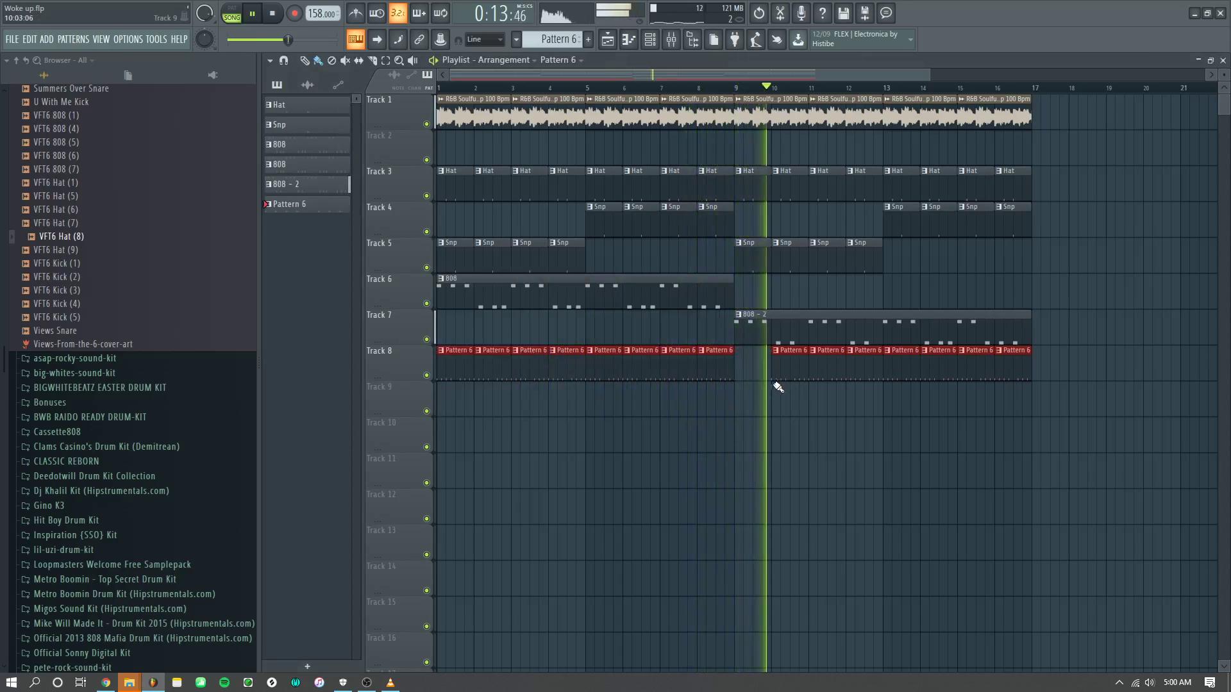
pyautogui.press('space')
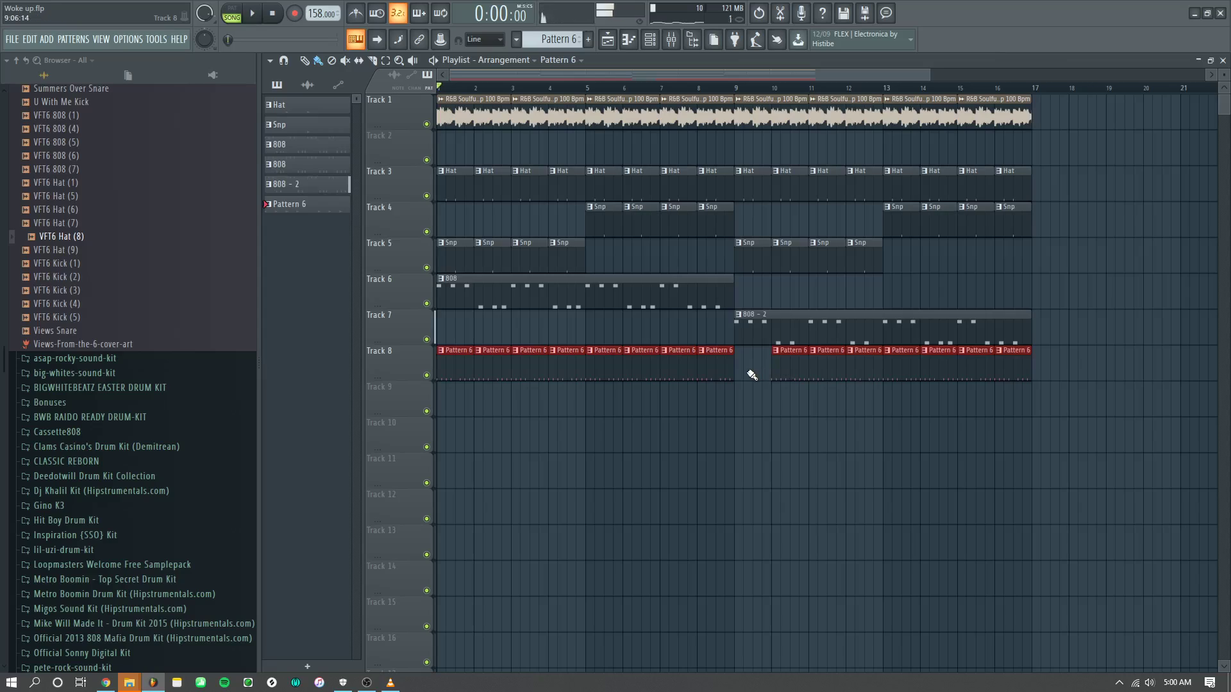
pyautogui.click(741, 392)
pyautogui.click(745, 359)
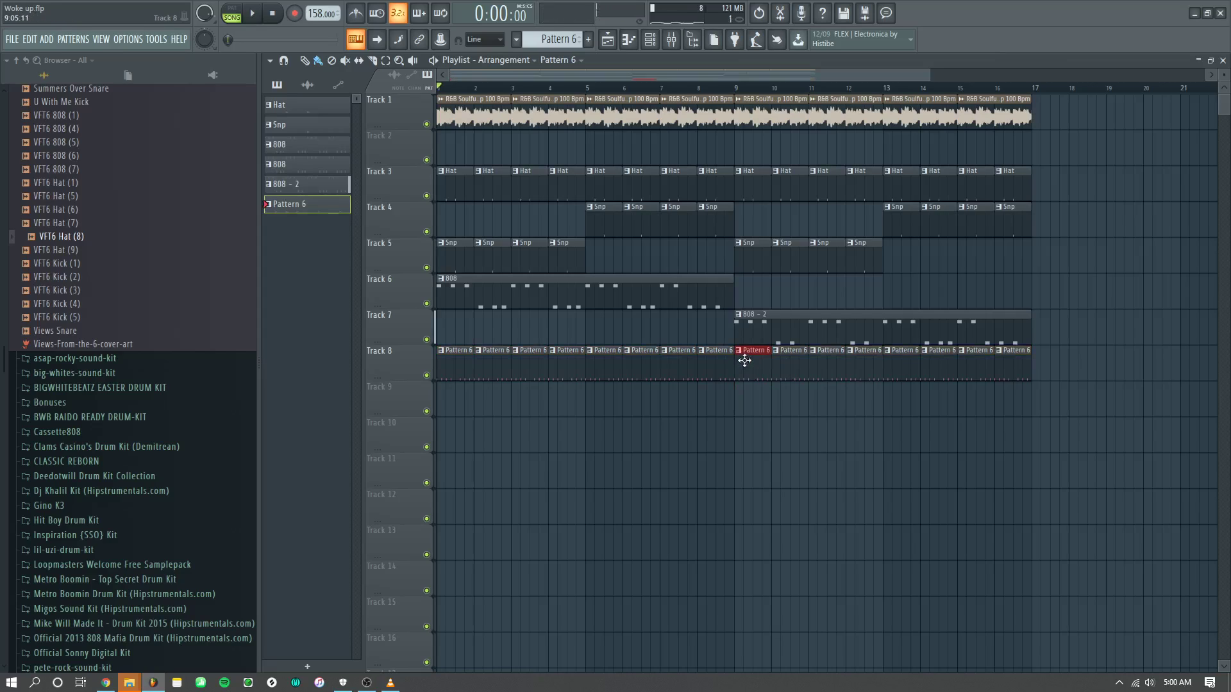
# Step: Move the Pattern 6 clips in bars 9 to 16 to playlist Track 9 and shorten each to half a bar
pyautogui.moveTo(1041, 415); pyautogui.dragTo(740, 417)
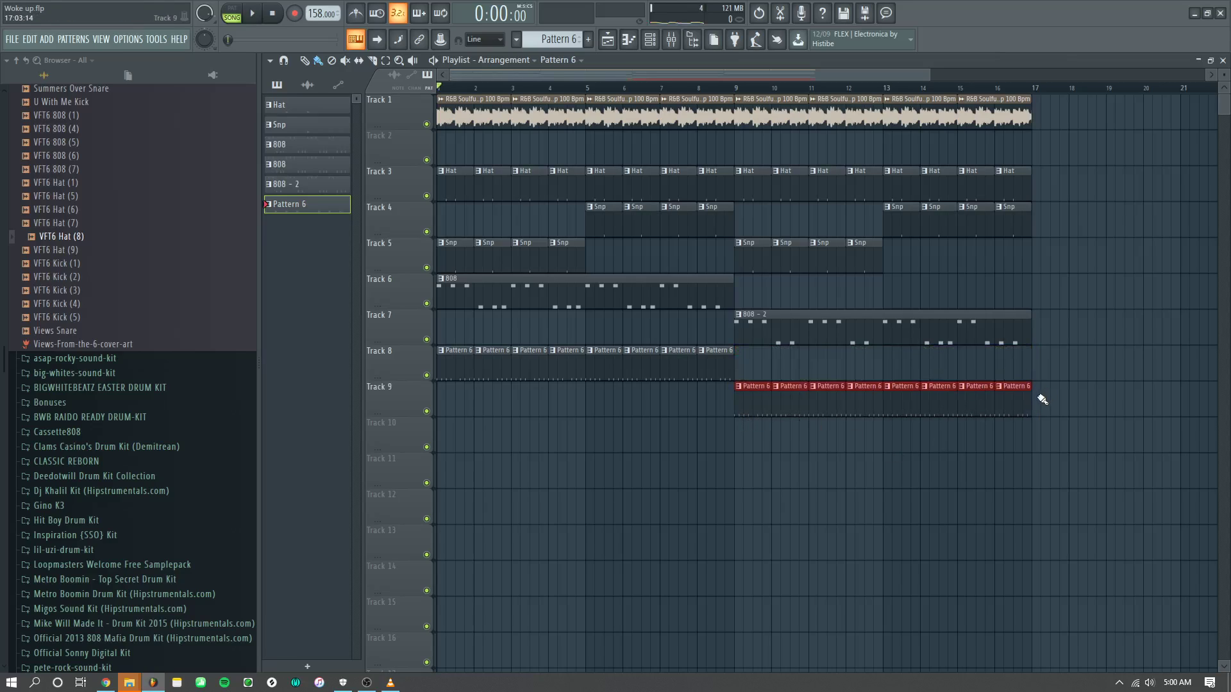
pyautogui.moveTo(1030, 400); pyautogui.dragTo(1011, 401)
pyautogui.hotkey('ctrl', 's')
# Step: Route VFT6 Hat (8) to mixer Insert 6 and lower its level to about -3.4 dB during playback
pyautogui.press('space')
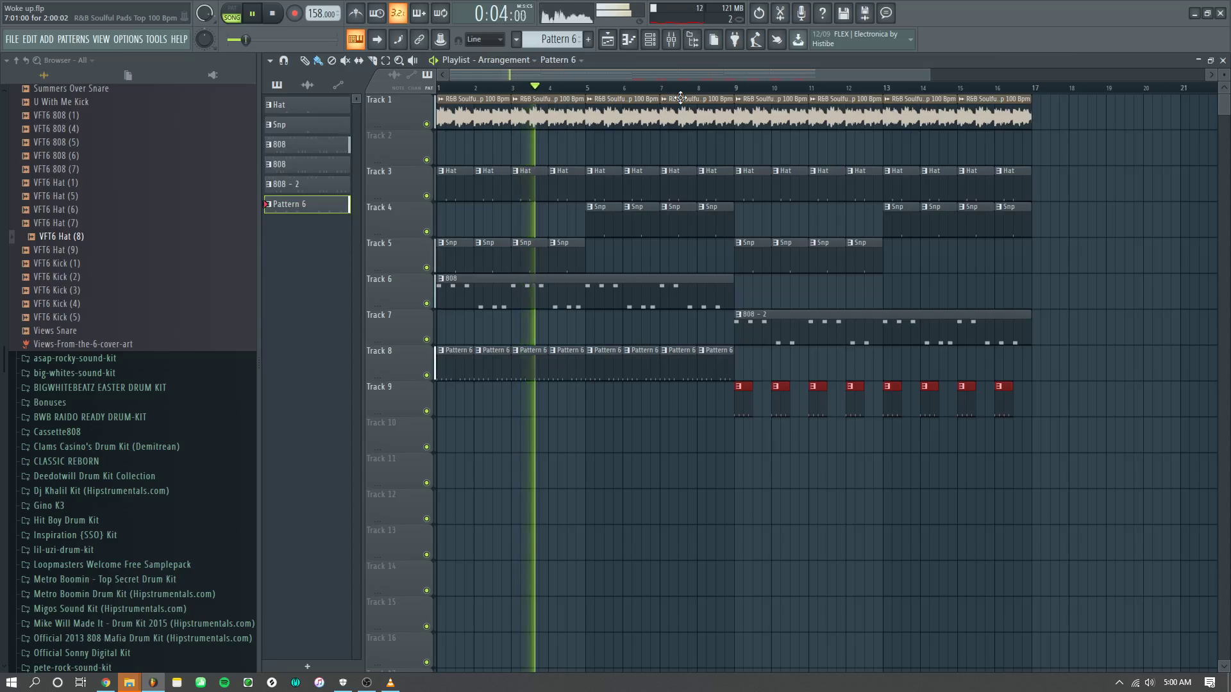
pyautogui.click(672, 41)
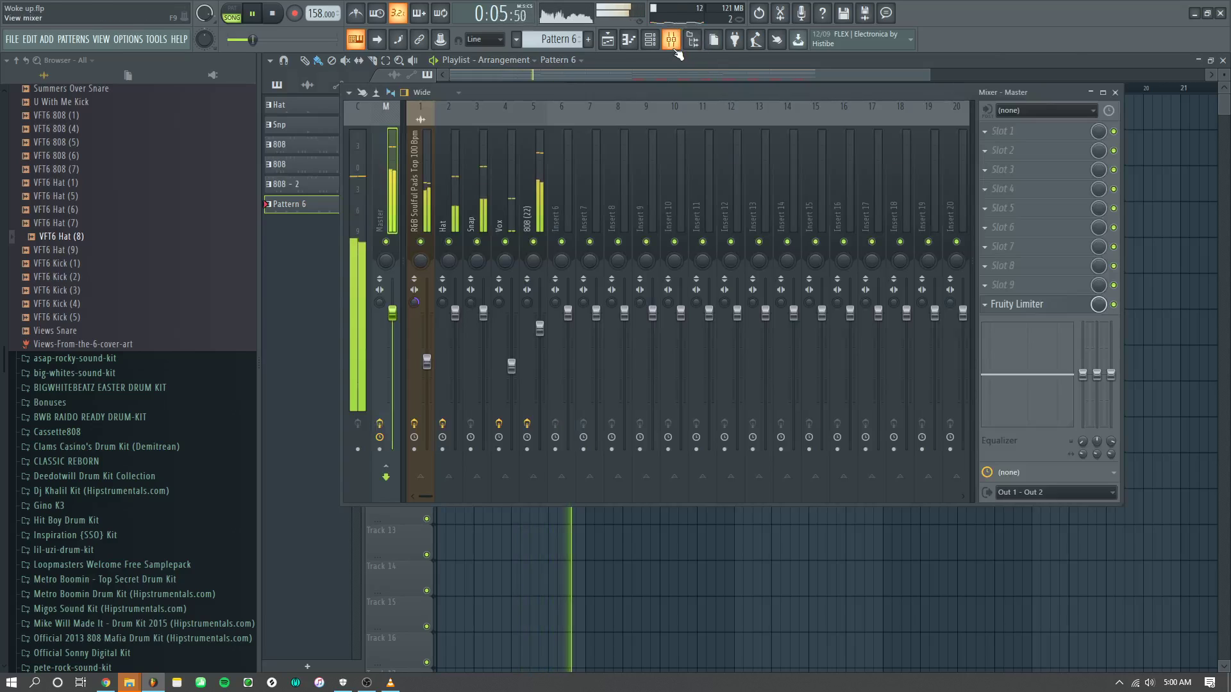
pyautogui.click(567, 211)
pyautogui.hotkey('ctrl', 'l')
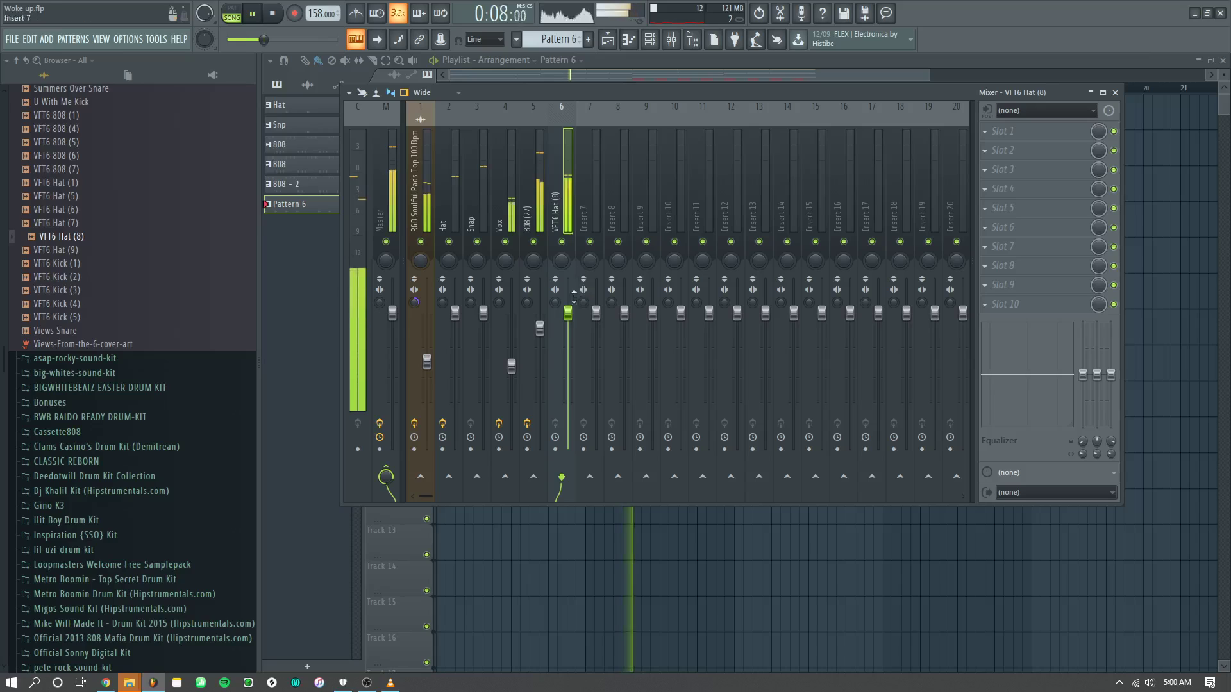
pyautogui.moveTo(568, 313); pyautogui.dragTo(569, 320)
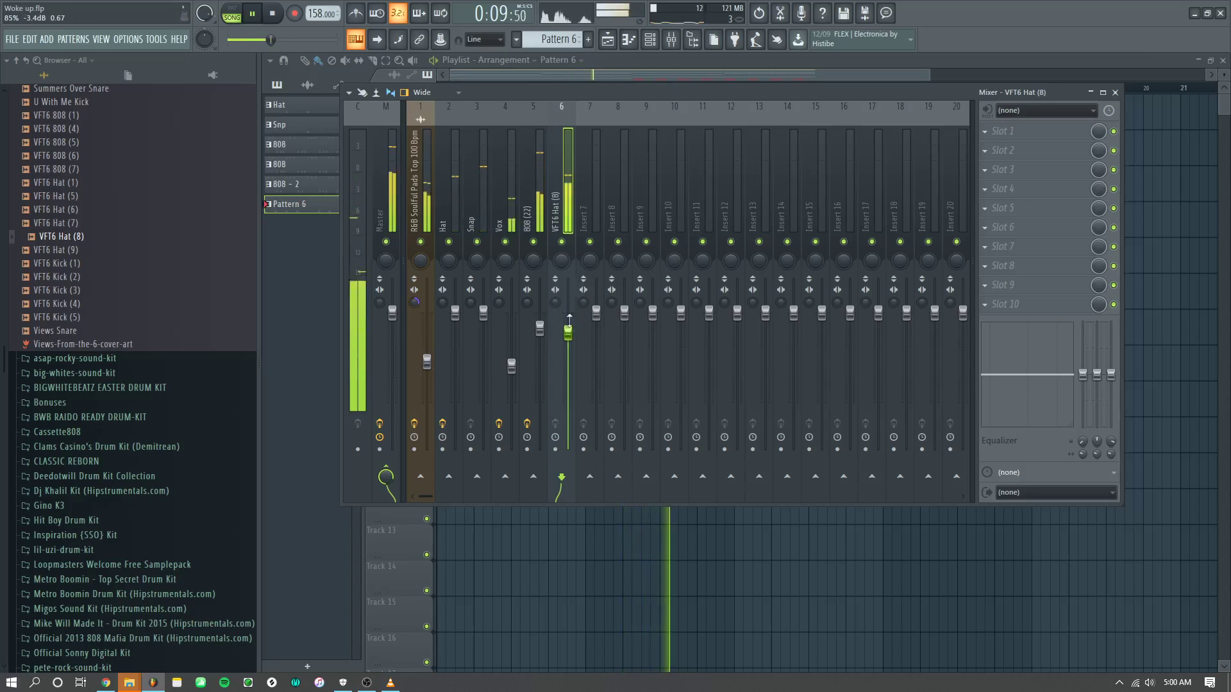
# Step: Rename the VFT6 Hat (8) mixer insert to Hat
pyautogui.doubleClick(559, 198)
pyautogui.write('Hat')
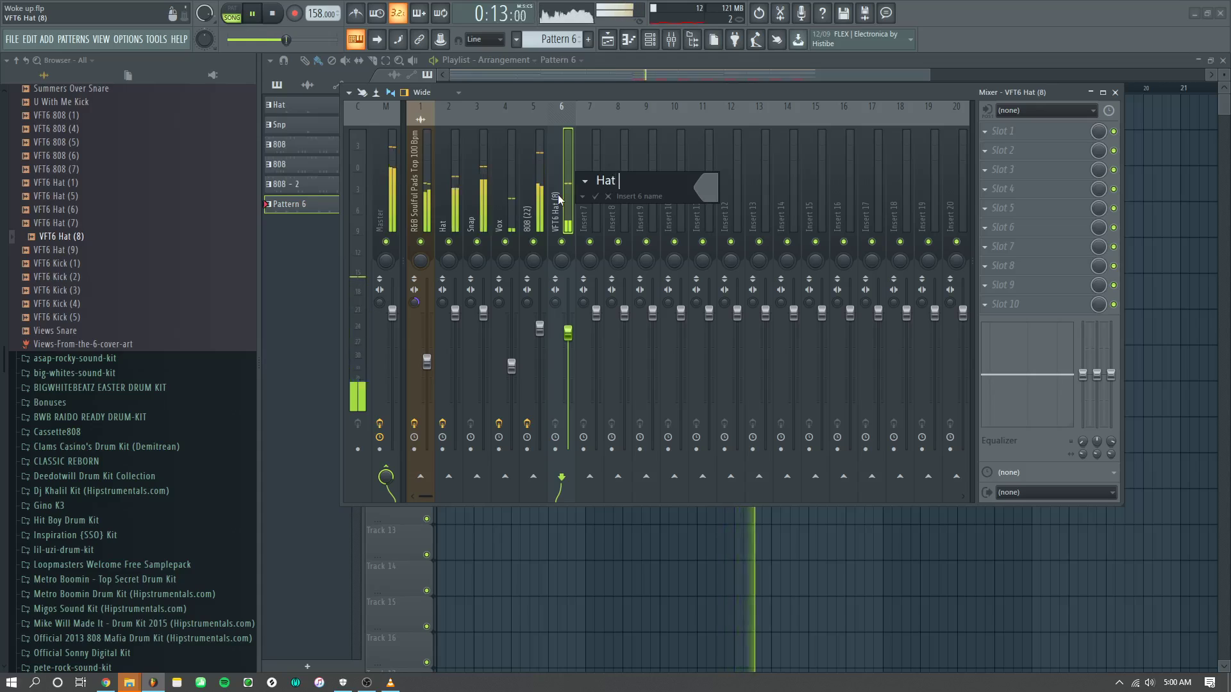
pyautogui.press('Return')
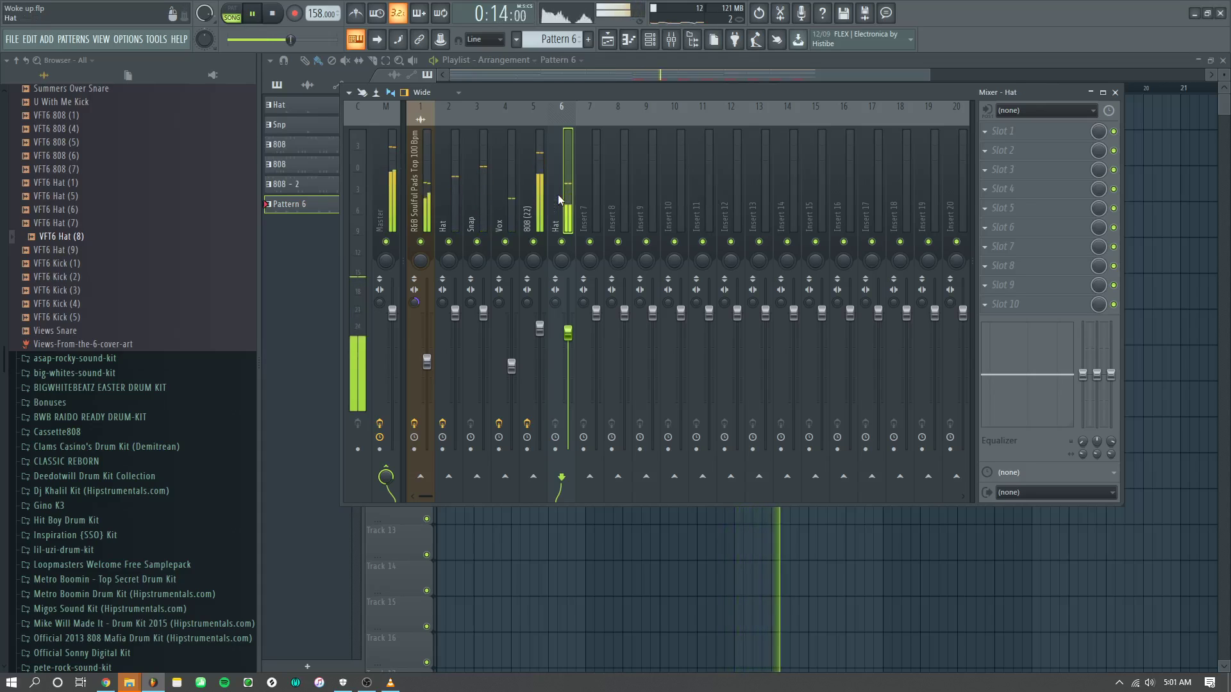
# Step: Lower the 808 (22) level to about -3.4 dB and slightly reduce the new Hat insert's level in the mixer
pyautogui.click(540, 327)
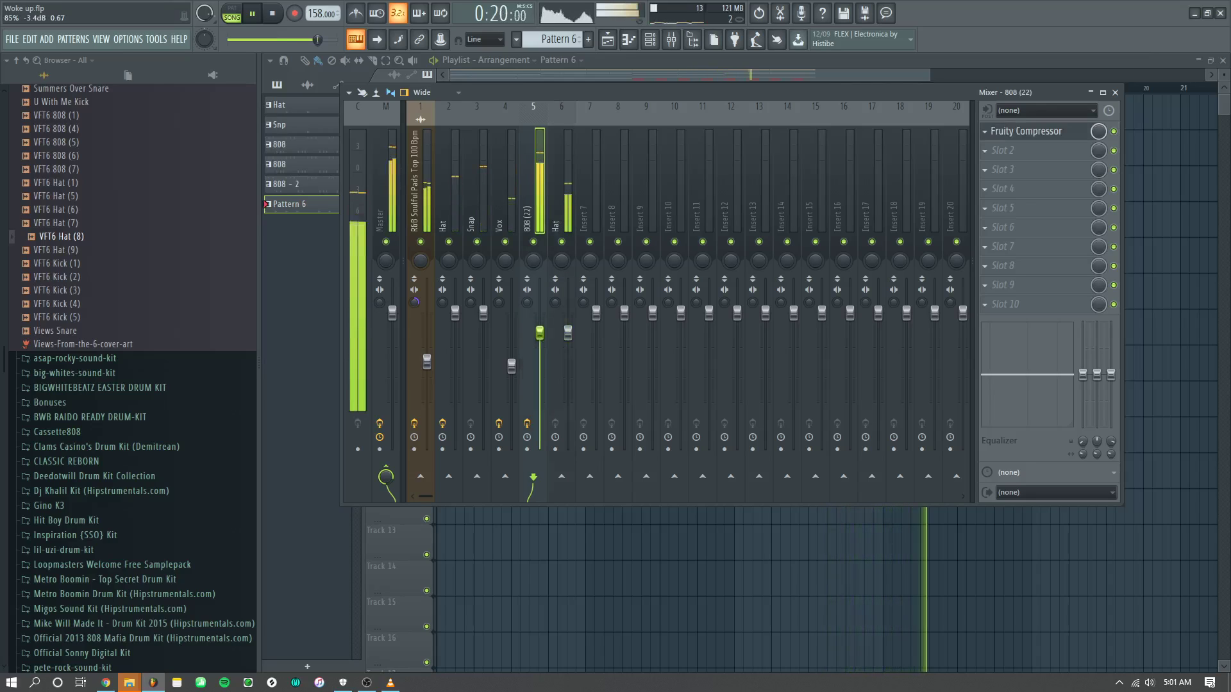
pyautogui.click(568, 333)
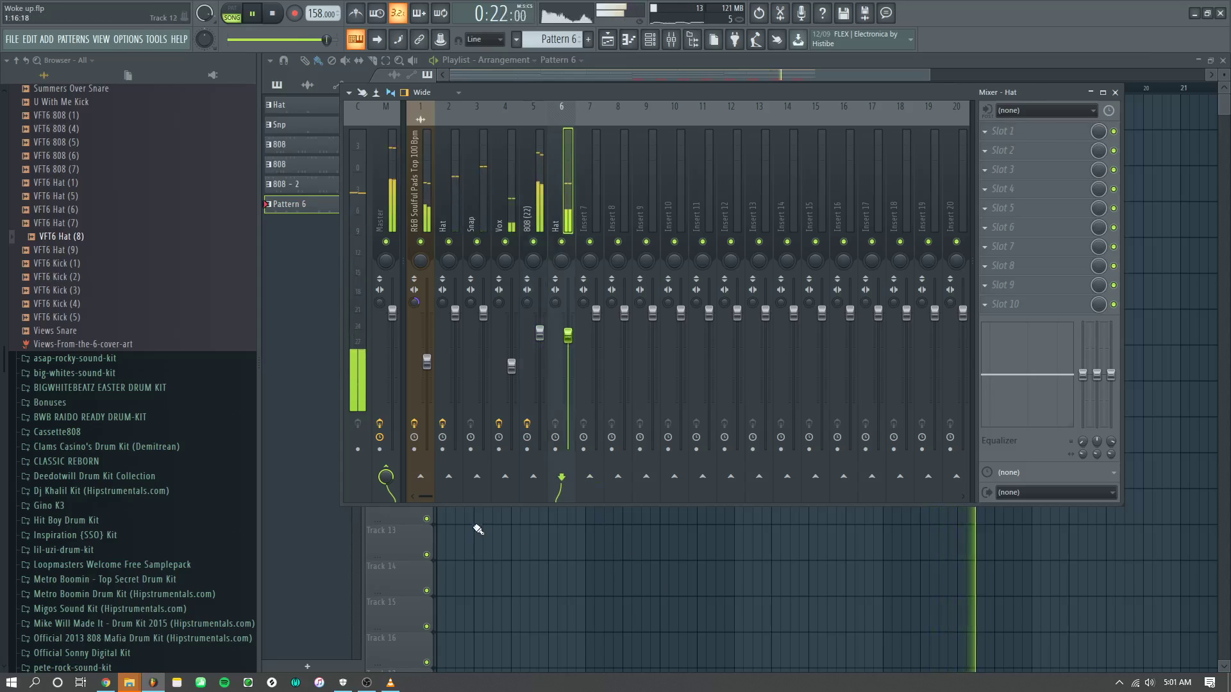
pyautogui.press('F9')
pyautogui.press('space')
# Step: Audition VFT6 Hat (1), (5), (6) and (7) in the 'Views' Official Drum Kit, then collapse the kit folder
pyautogui.scroll(5, 82, 354)
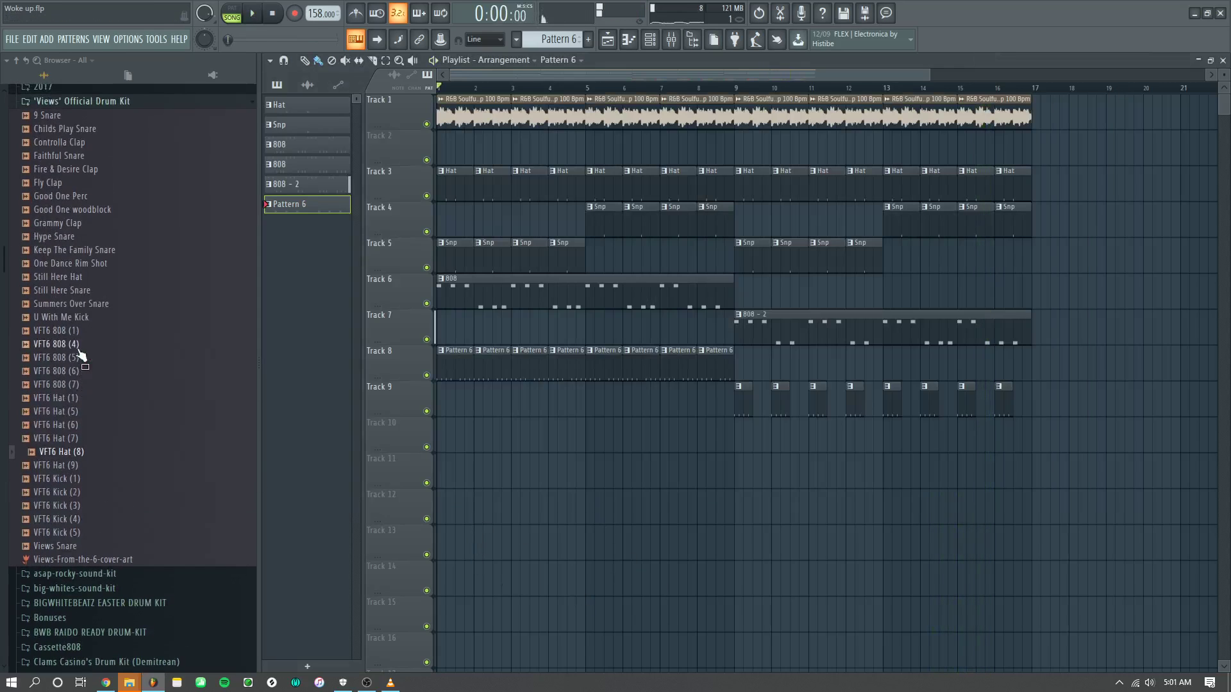
pyautogui.click(95, 412)
pyautogui.click(90, 398)
pyautogui.click(93, 425)
pyautogui.click(97, 439)
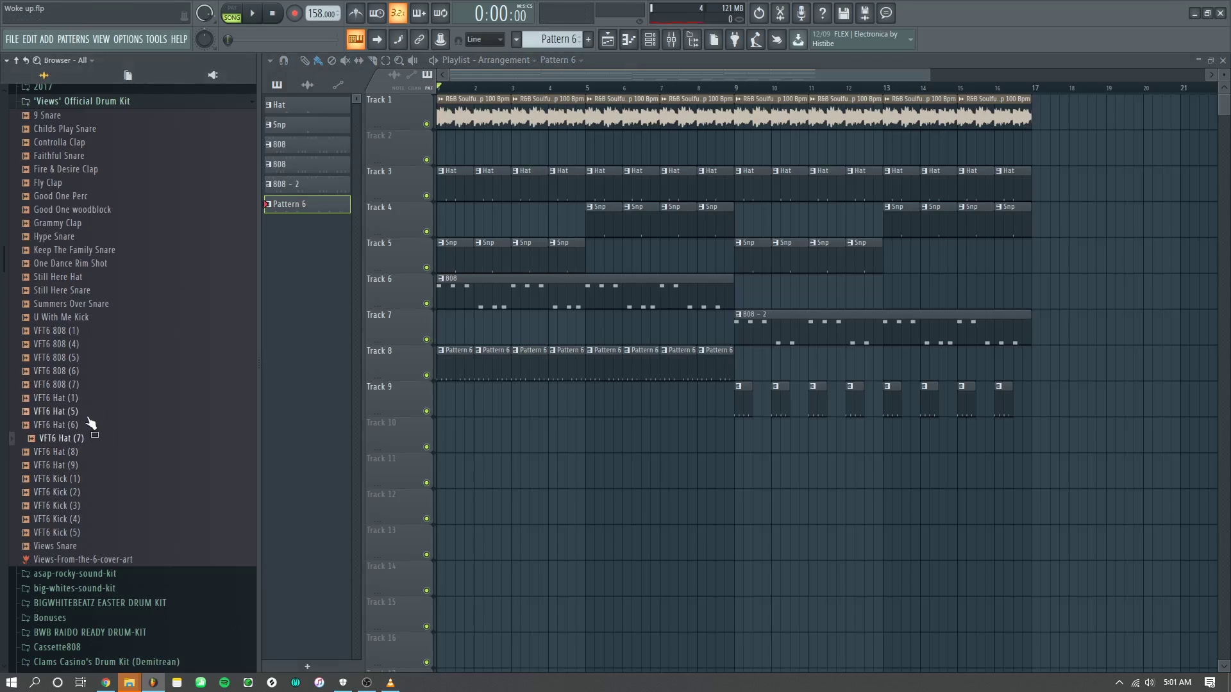
pyautogui.click(104, 101)
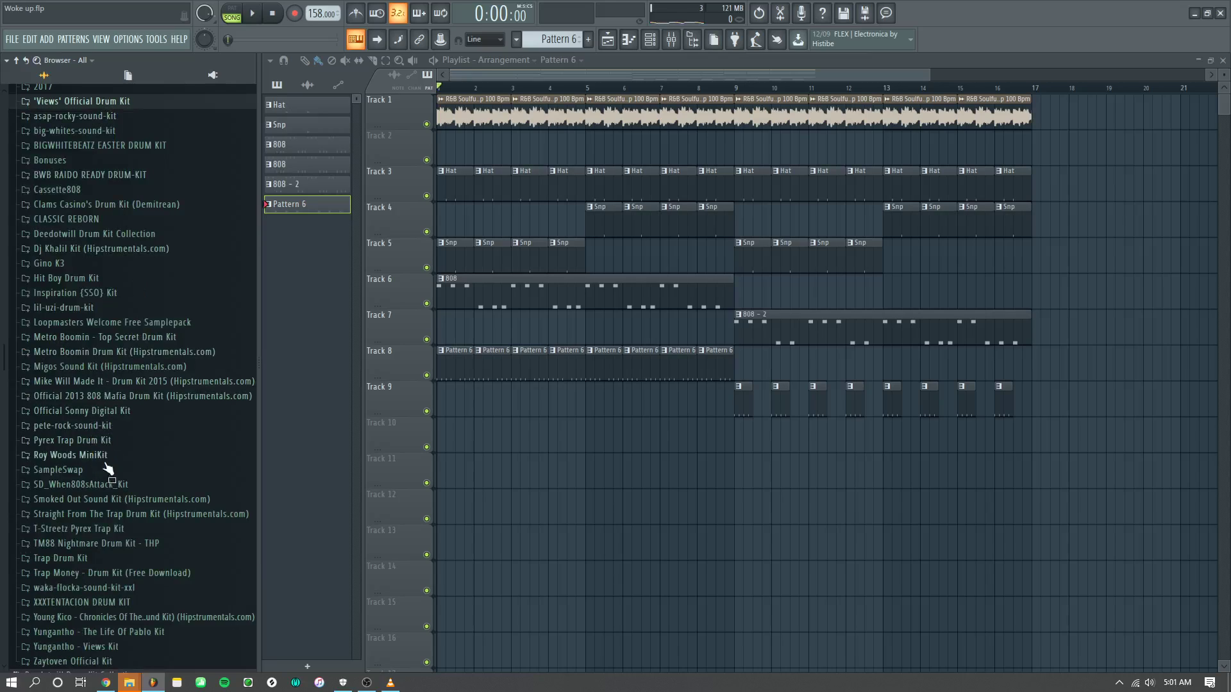
# Step: Look through the sample packs in the packs folder for another drum source
pyautogui.scroll(-6, 109, 473)
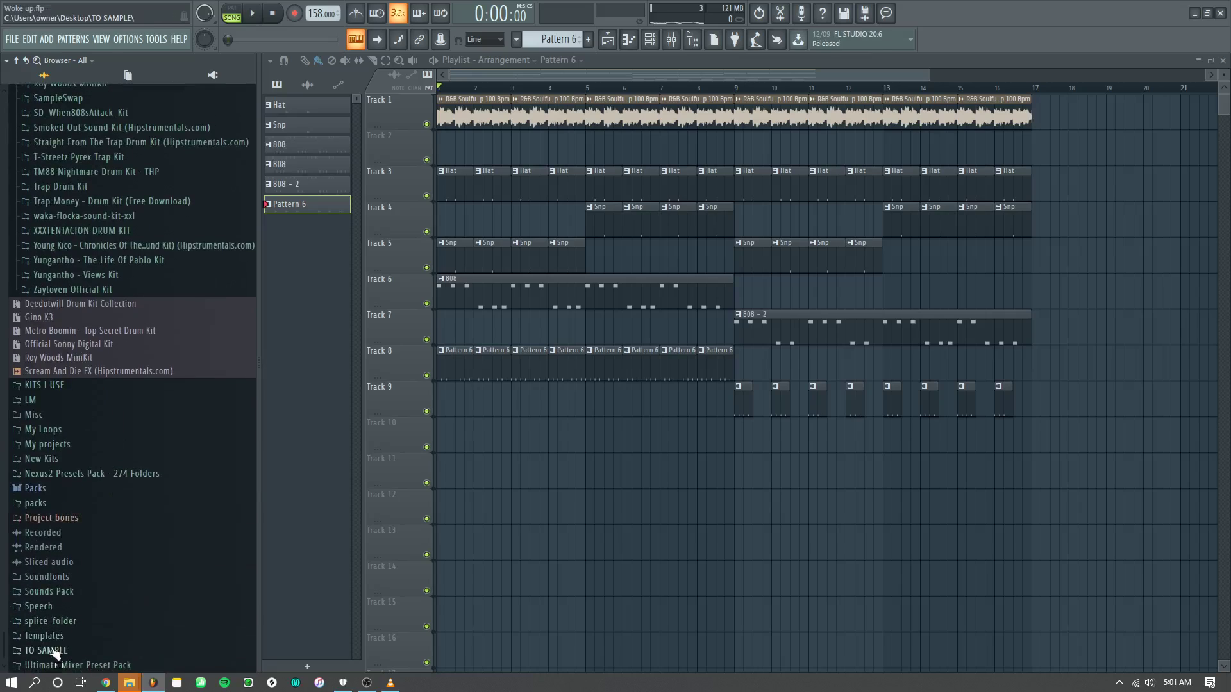
pyautogui.click(56, 504)
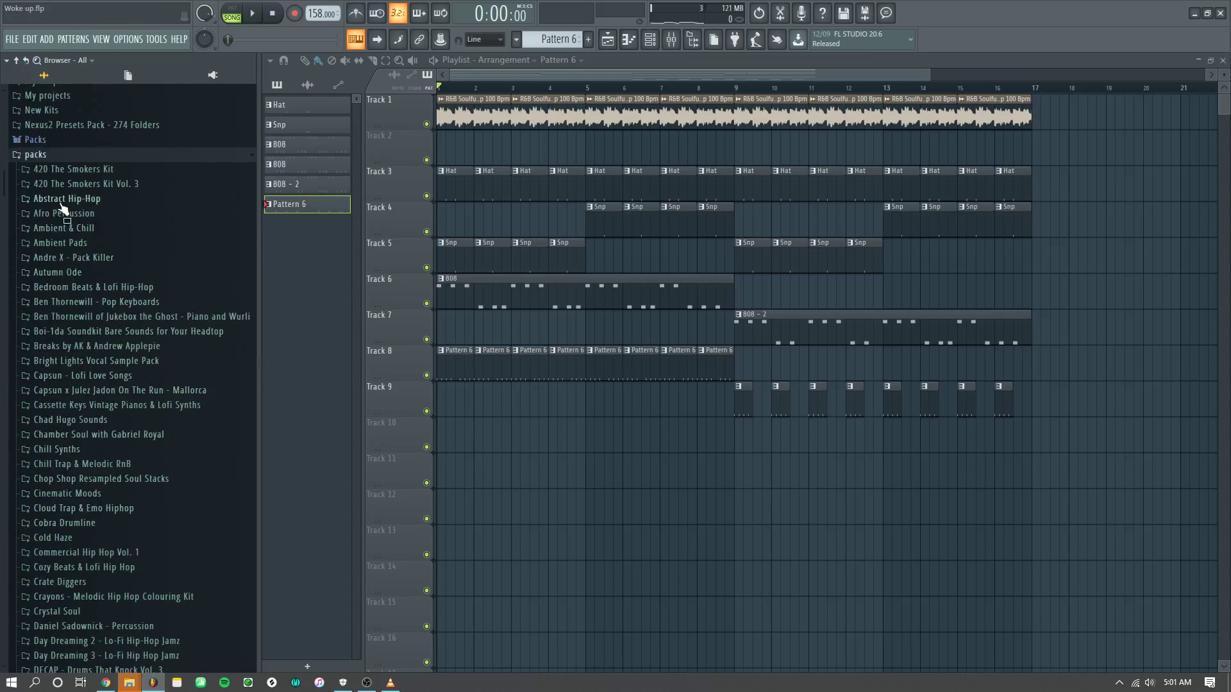
pyautogui.scroll(-7, 78, 495)
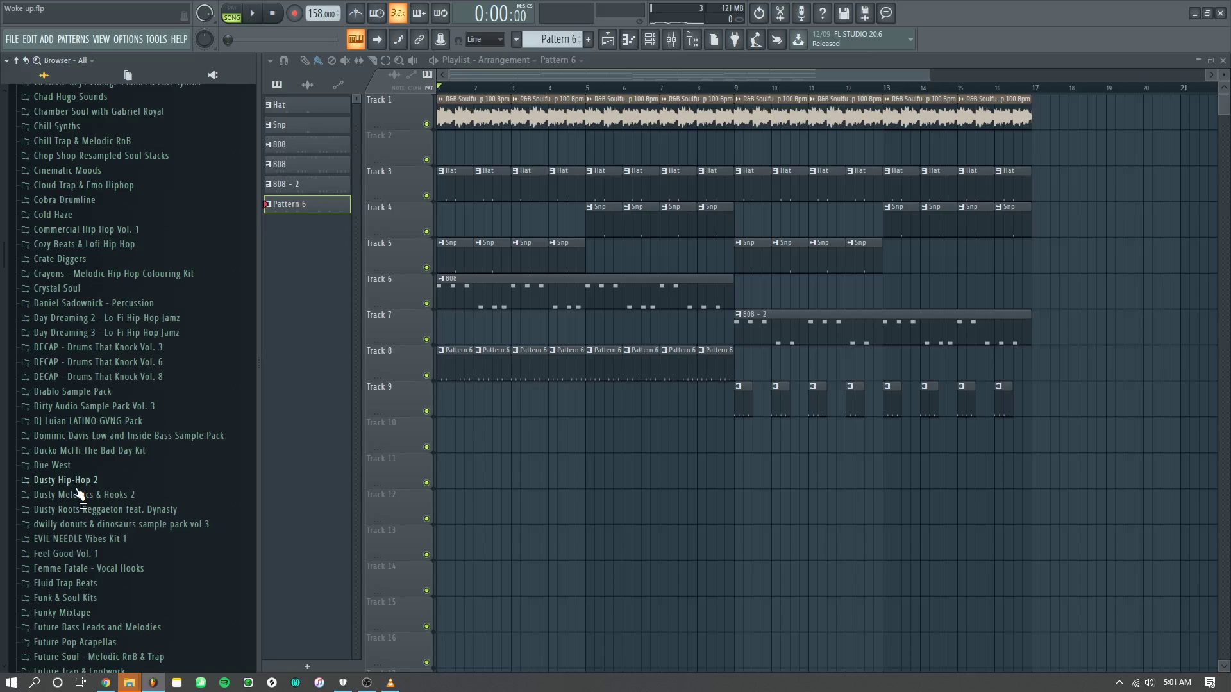
pyautogui.scroll(-4, 74, 487)
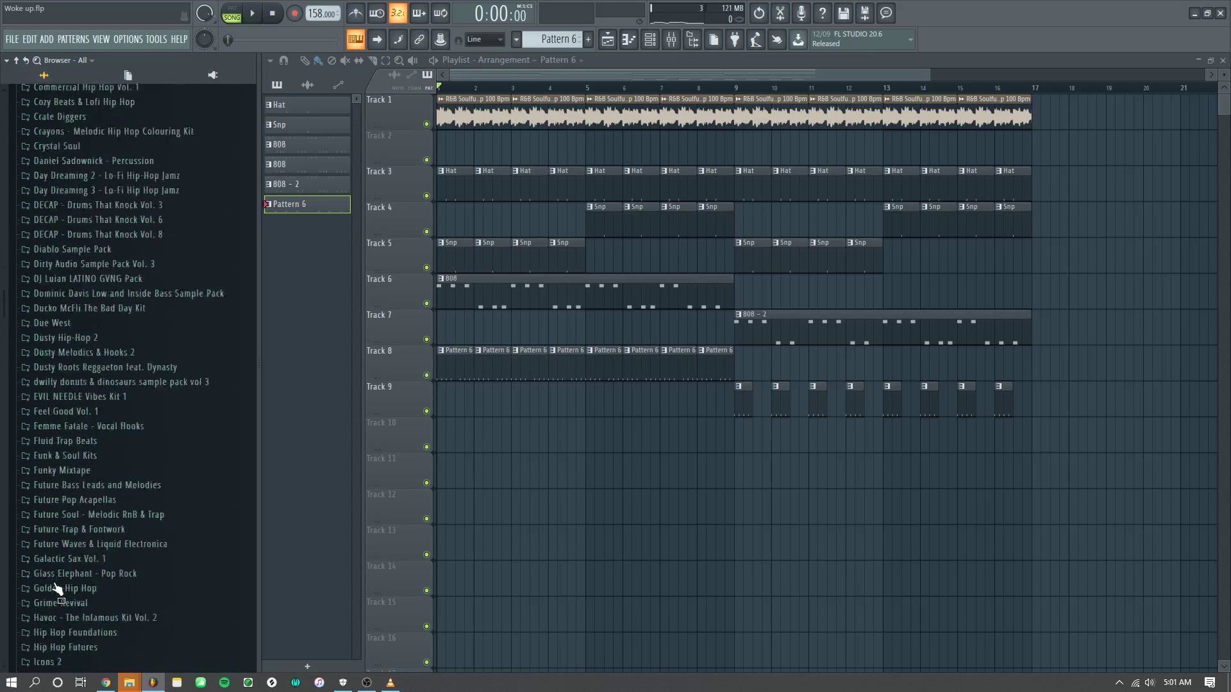
pyautogui.scroll(2, 61, 417)
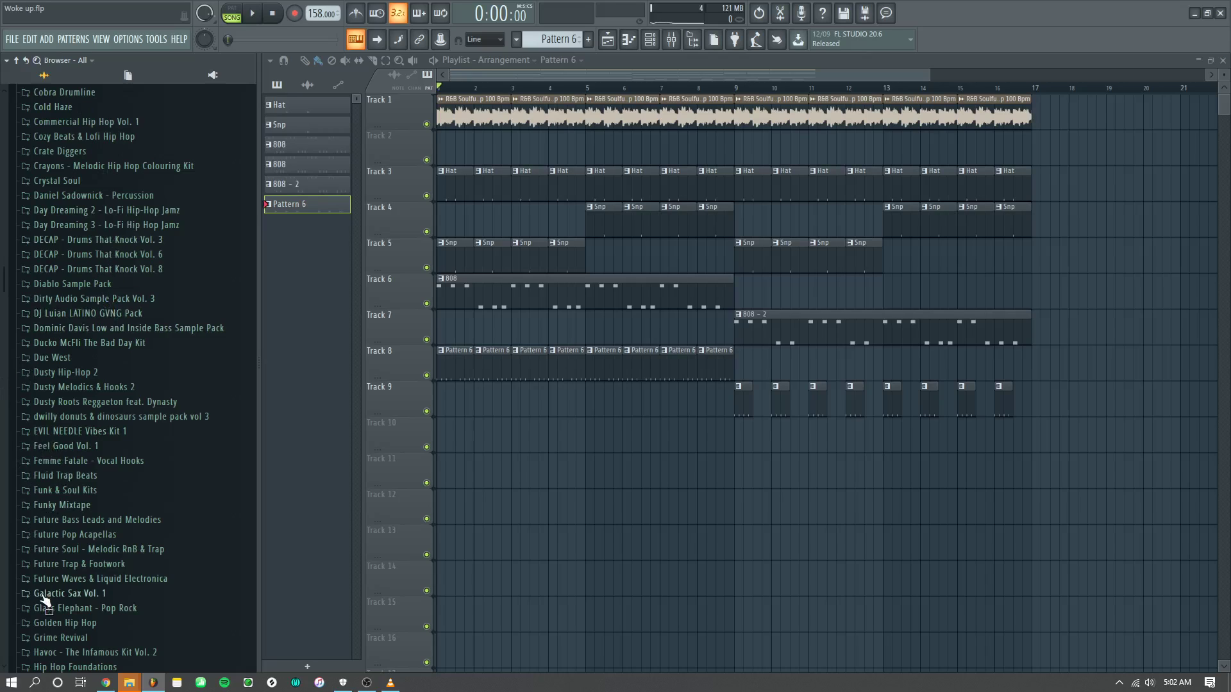
pyautogui.scroll(5, 51, 449)
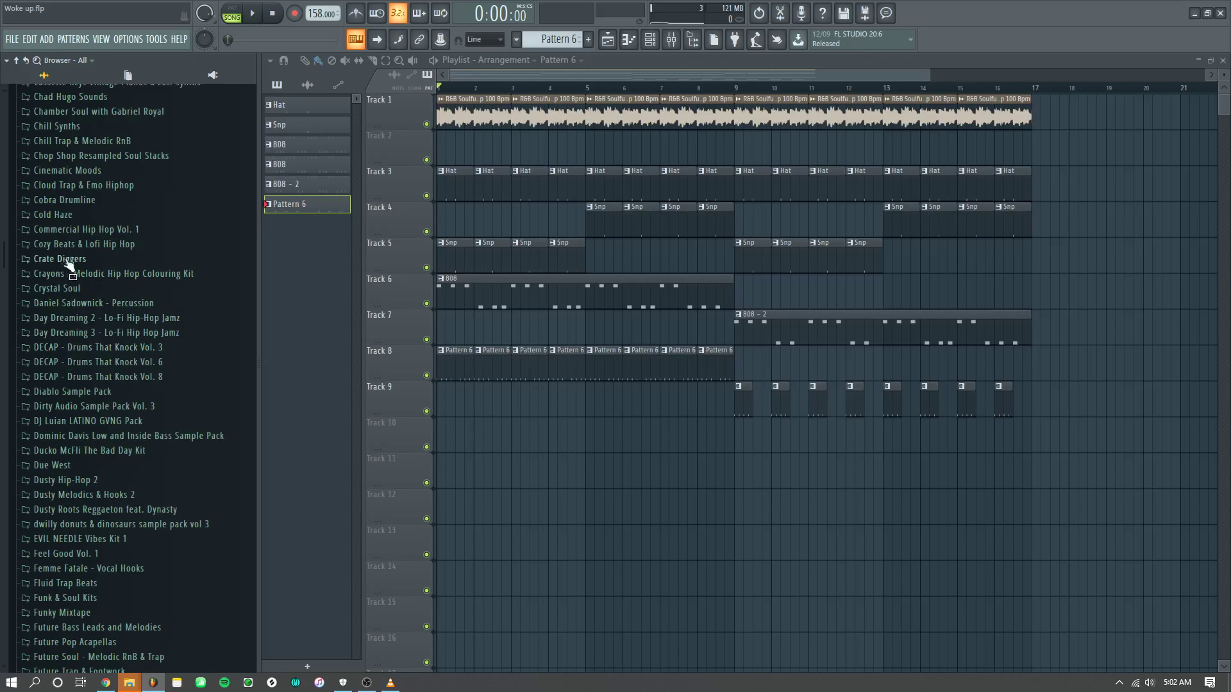
pyautogui.scroll(5, 67, 204)
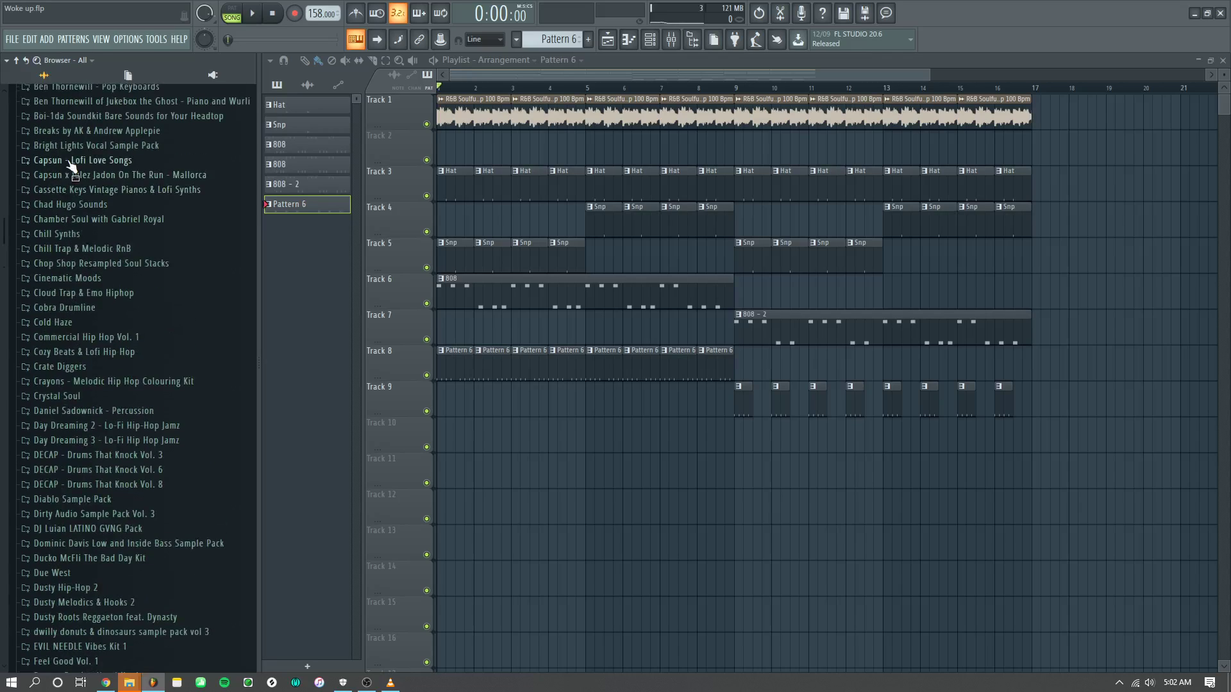
# Step: Open the Hihats folder under Drum_&_Perc_One_Shots in the Capsun x Julez Jadon On The Run - Mallorca pack
pyautogui.click(81, 177)
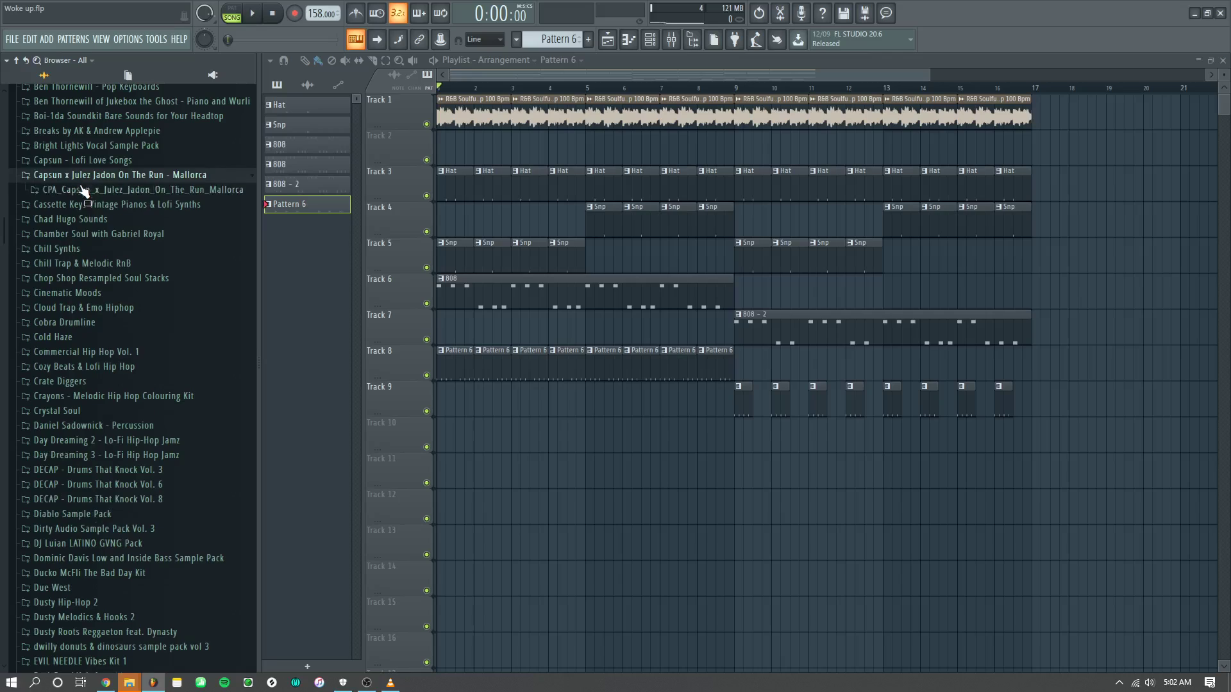
pyautogui.click(192, 191)
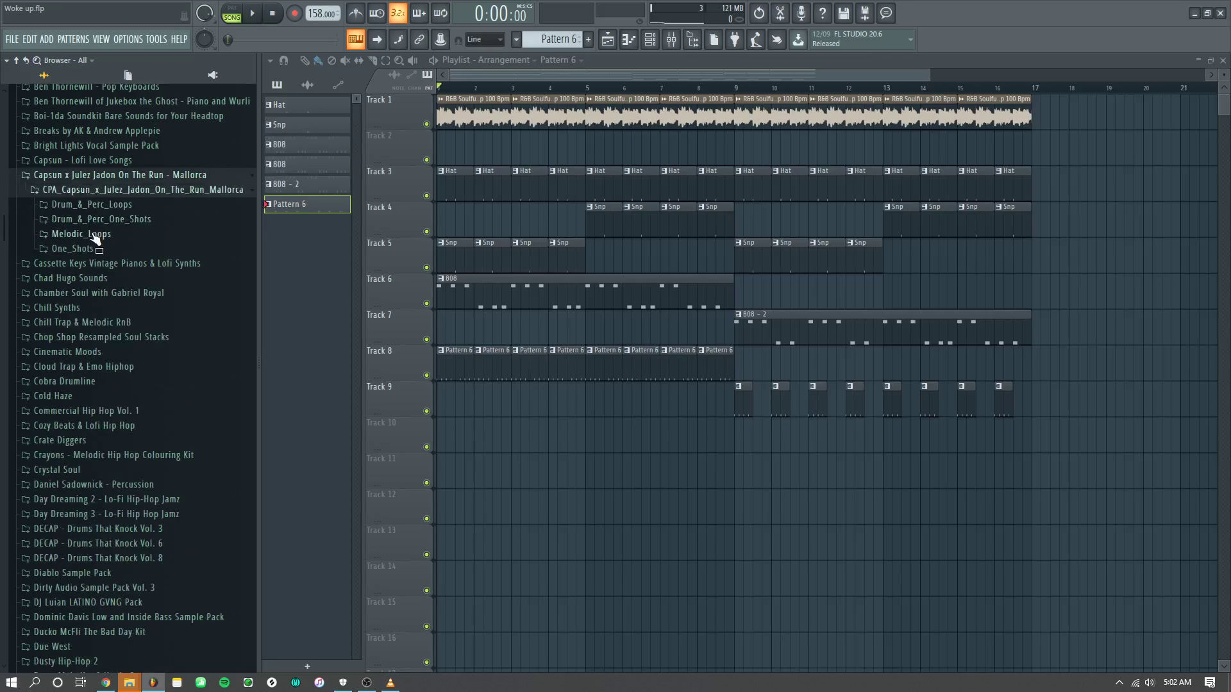
pyautogui.click(90, 264)
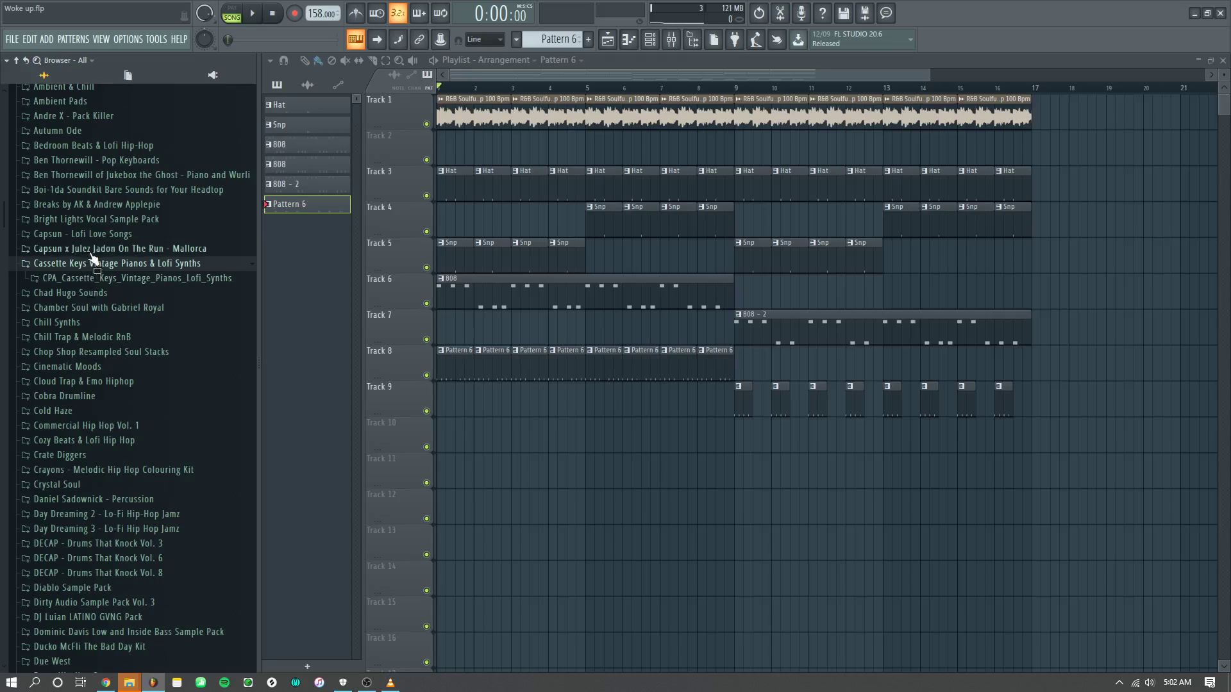
pyautogui.click(93, 249)
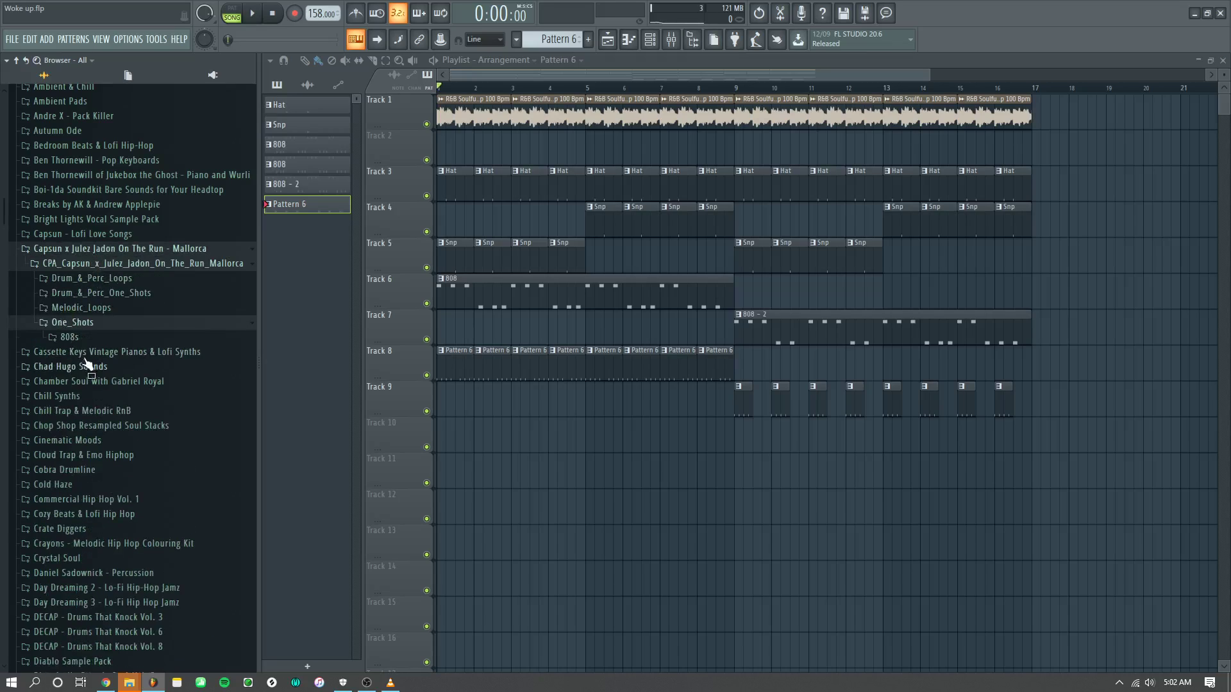
pyautogui.click(95, 293)
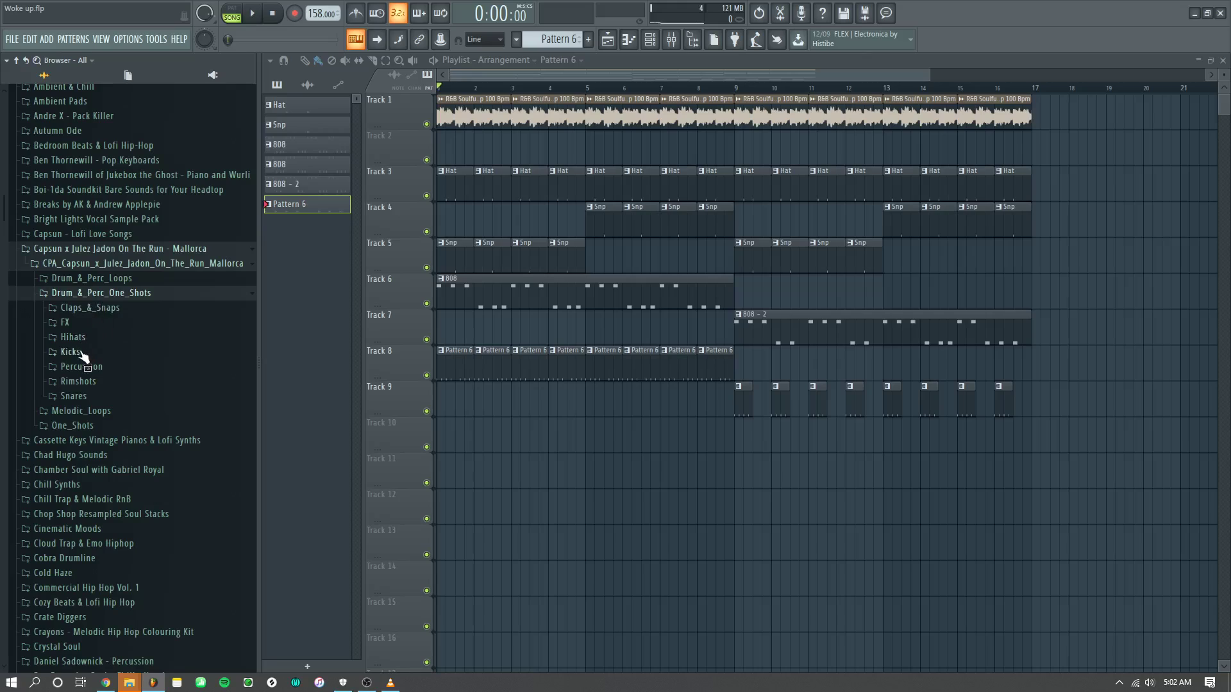
pyautogui.click(72, 338)
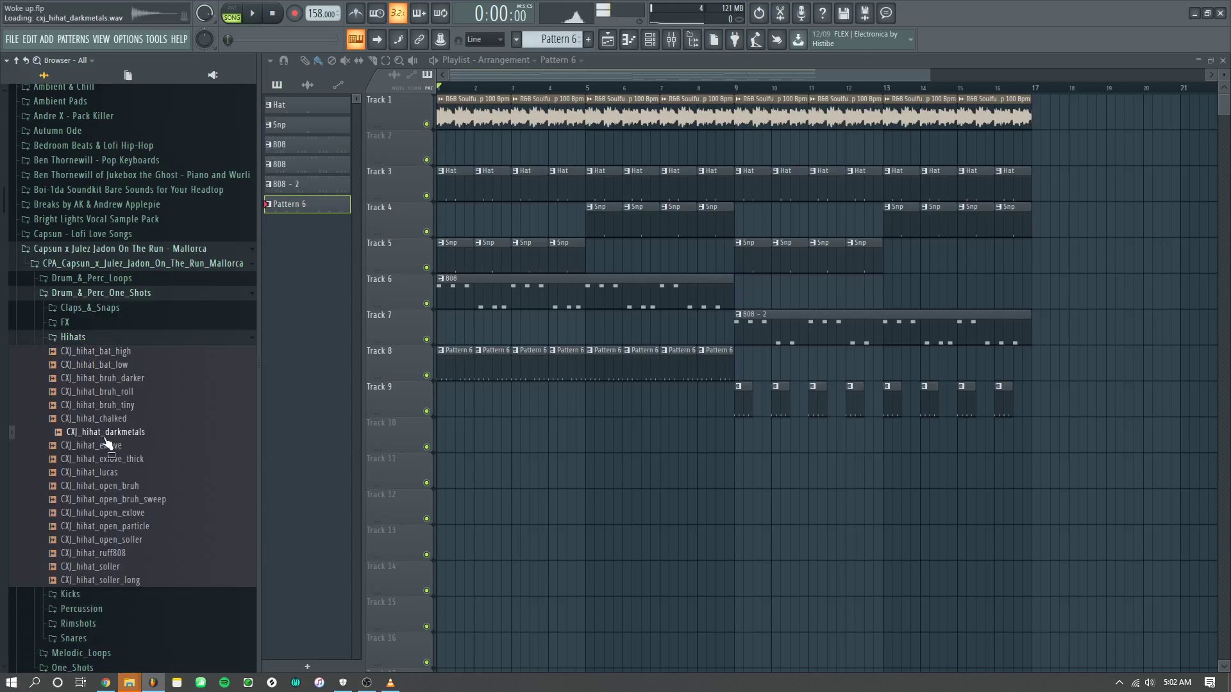
# Step: Audition the CXJ hi-hats, place CXJ_hihat_open_exlove on the last beat of bar 9 in Track 10, and play from bar 9
pyautogui.click(96, 405)
pyautogui.click(113, 486)
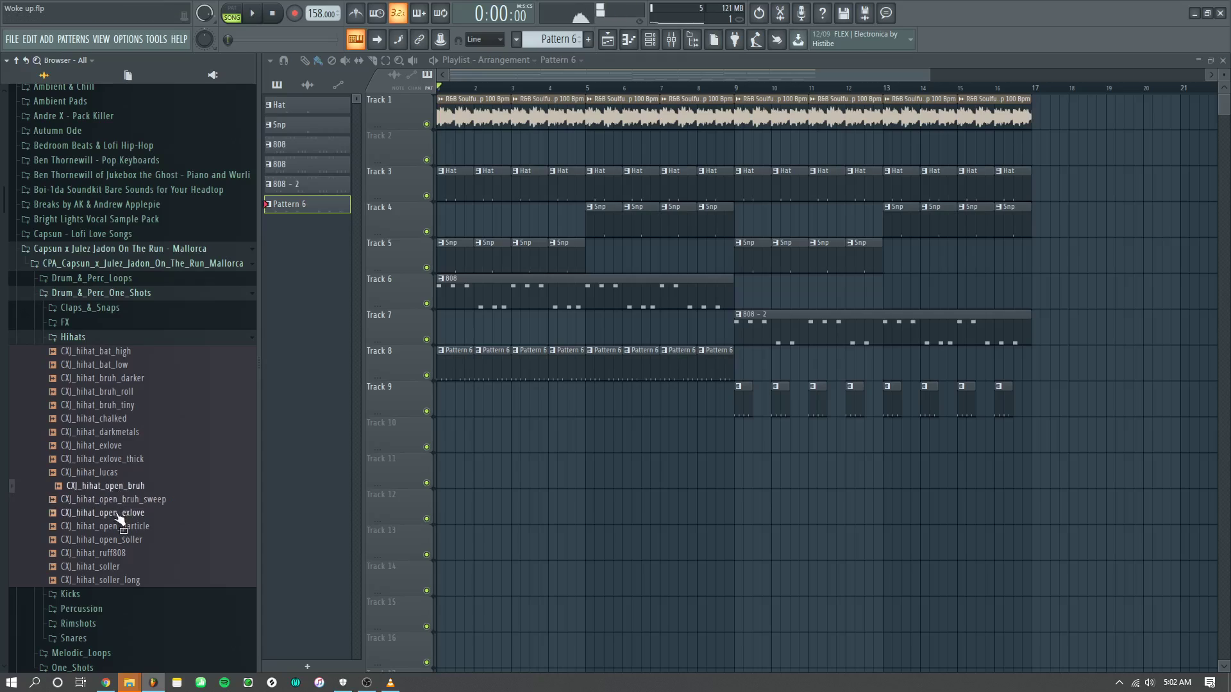
pyautogui.click(122, 513)
pyautogui.moveTo(122, 537); pyautogui.dragTo(763, 443)
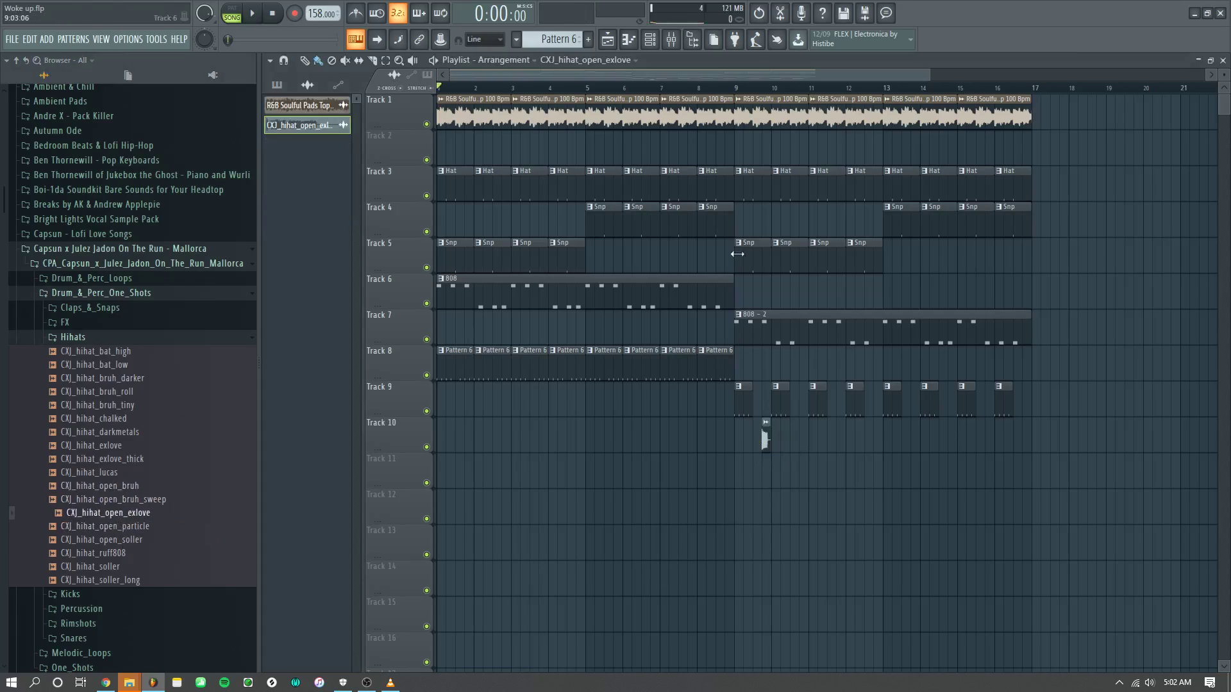
pyautogui.click(739, 88)
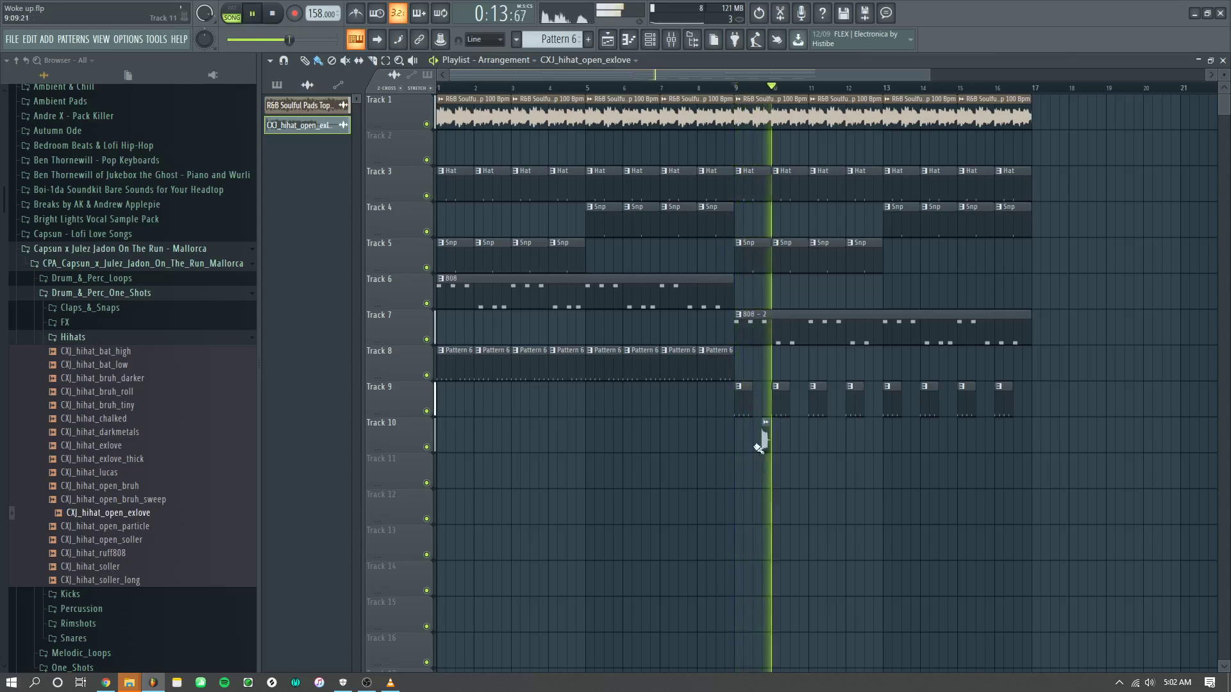
# Step: Stop playback and try to route the open hi-hat sample to mixer Insert 7
pyautogui.click(681, 41)
pyautogui.press('space')
pyautogui.click(584, 210)
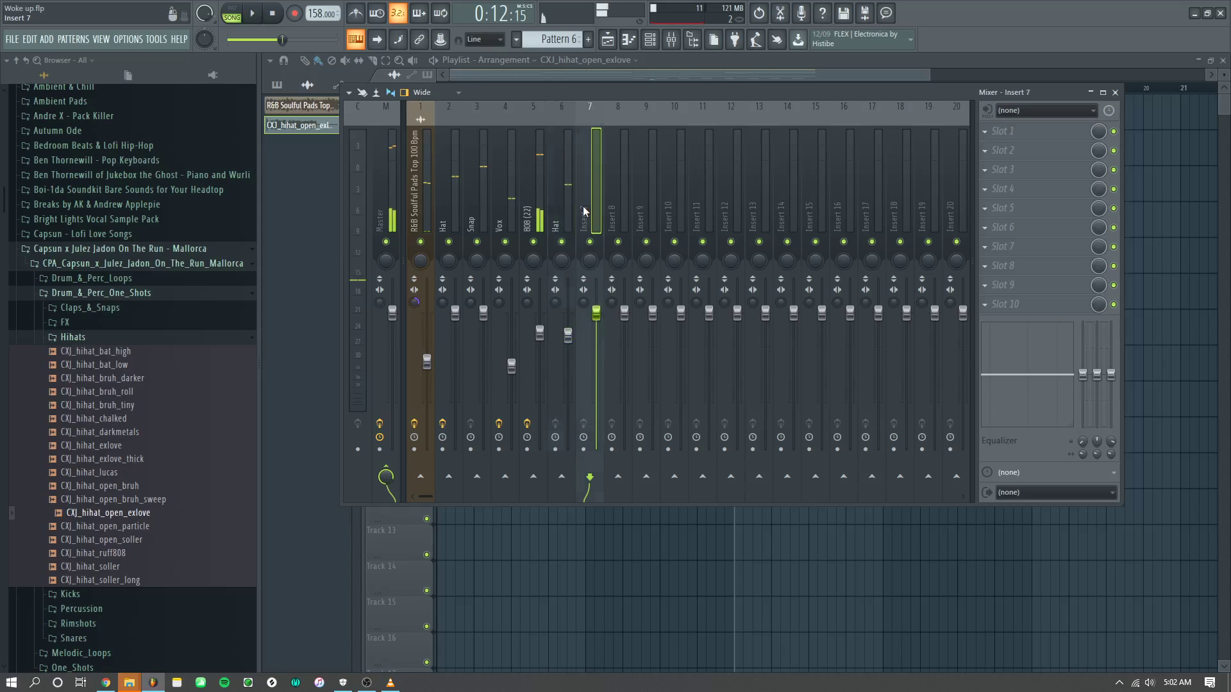
pyautogui.hotkey('ctrl', 'l')
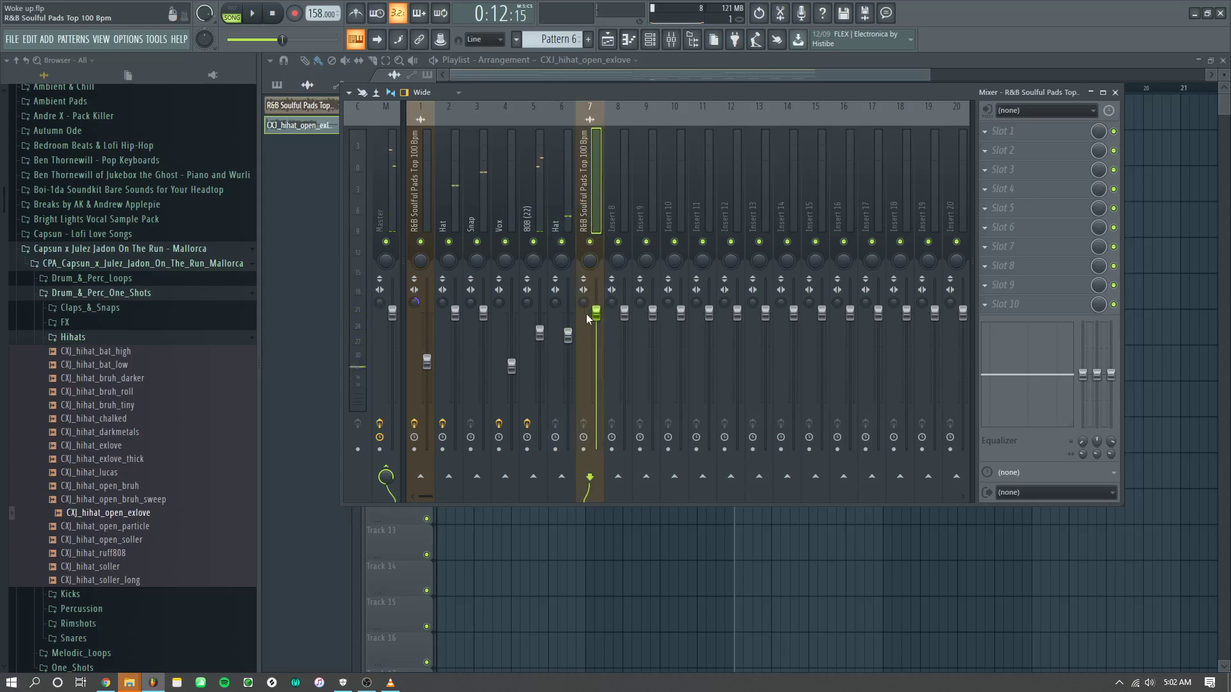
# Step: Reset mixer track 7 by loading the Default mixer track state
pyautogui.click(425, 189)
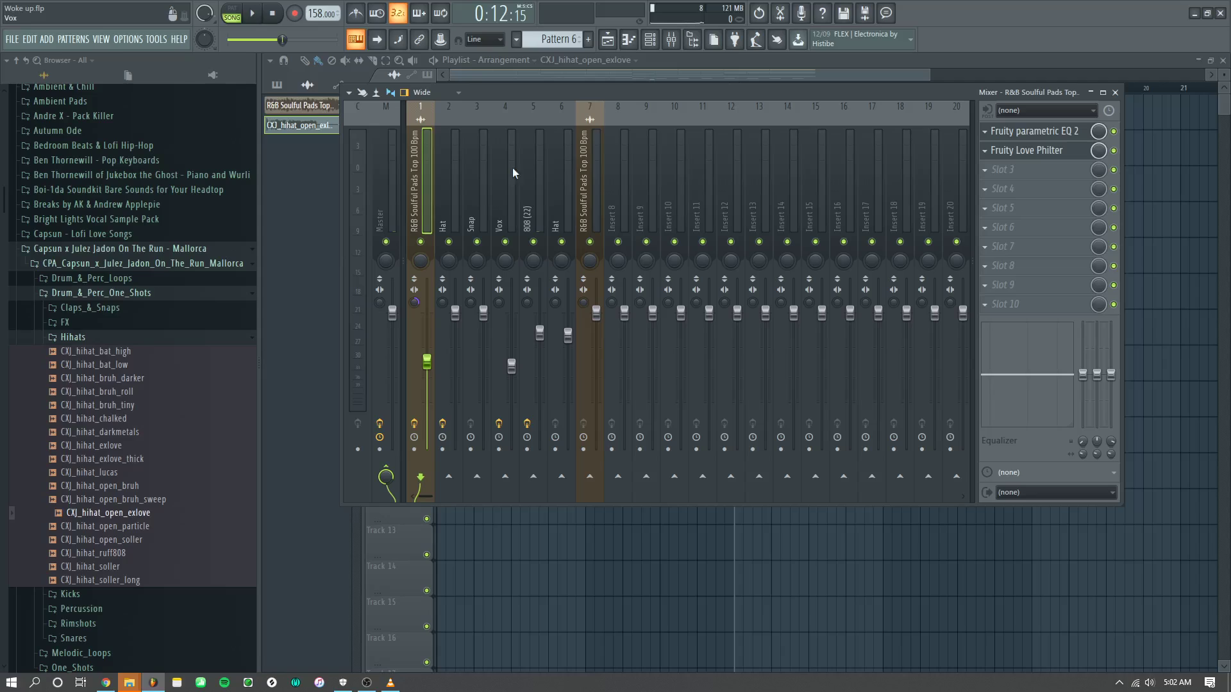
pyautogui.rightClick(588, 182)
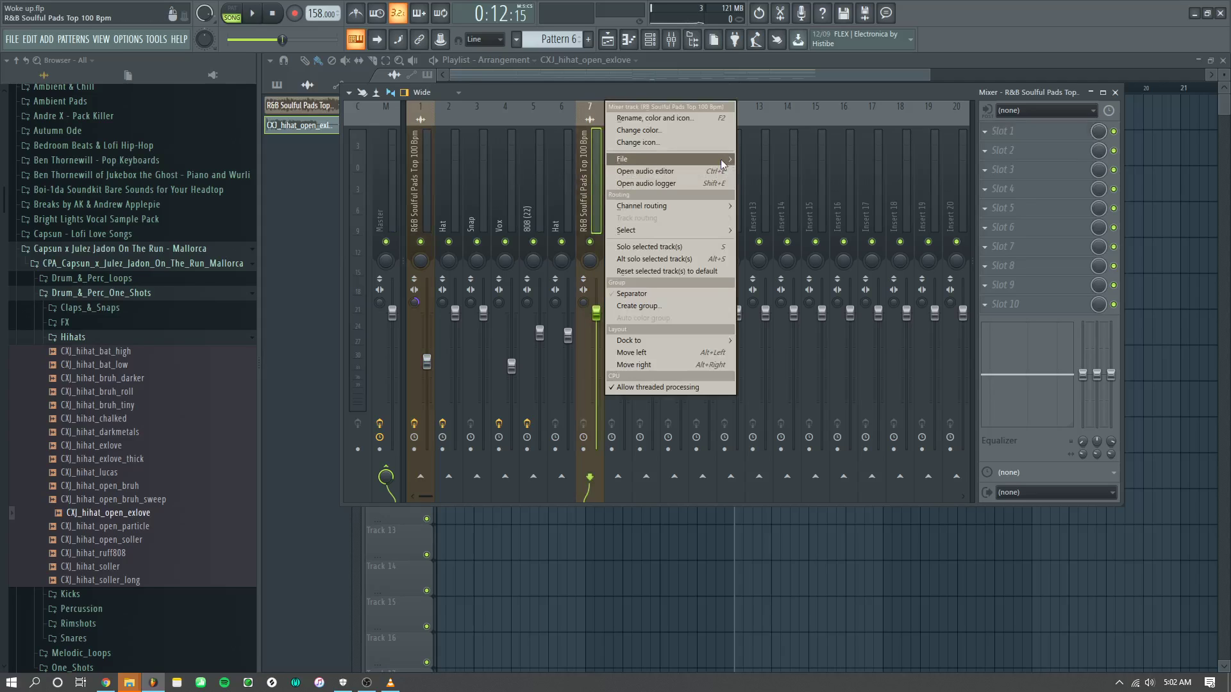
pyautogui.moveTo(724, 162)
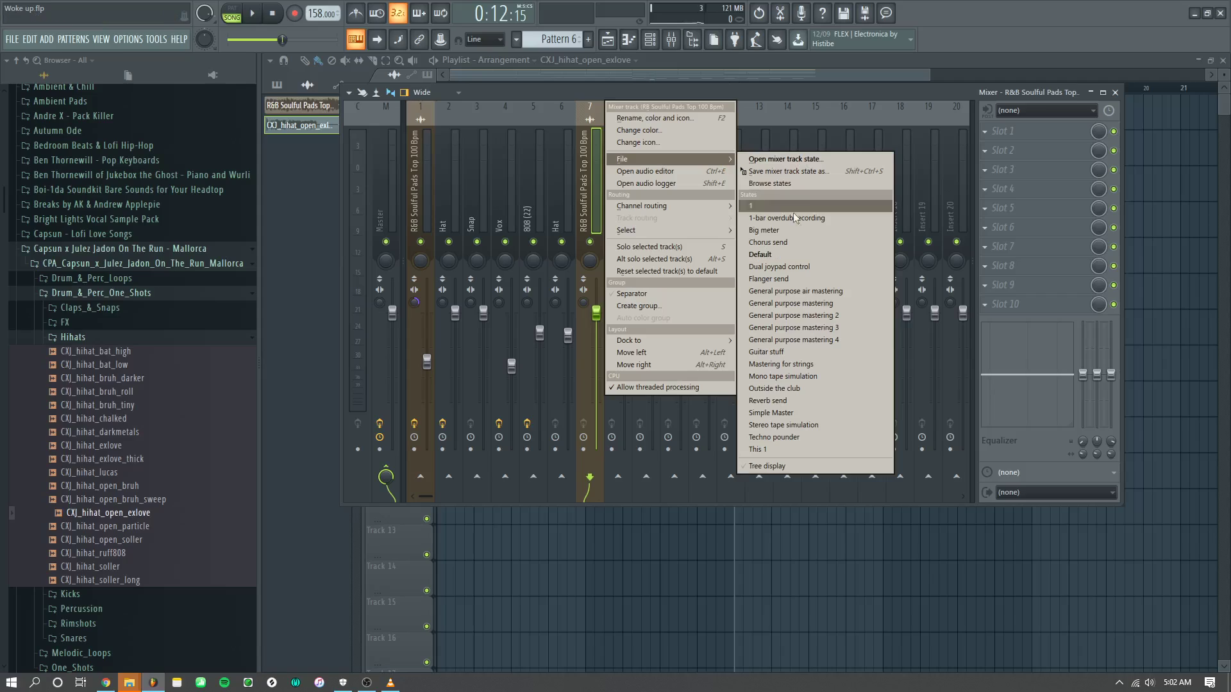
pyautogui.click(794, 254)
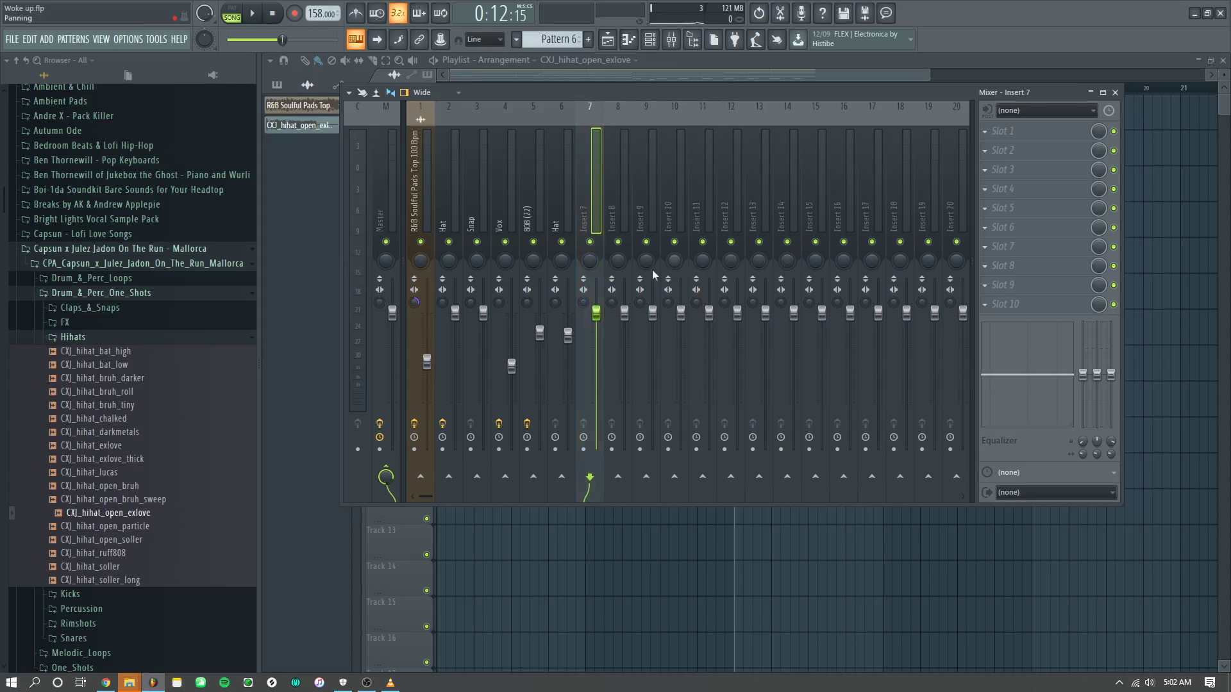
# Step: Route the CXJ_hihat_open_exlove channel to mixer Insert 7 and rename the track Cym
pyautogui.click(649, 39)
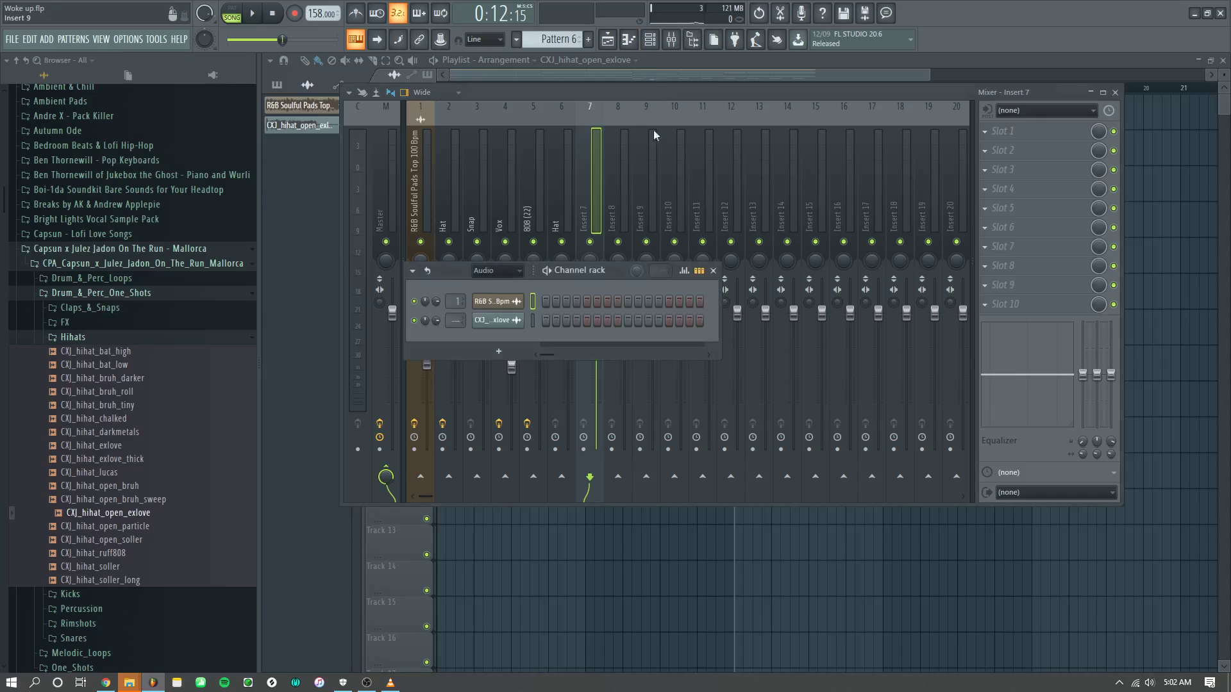
pyautogui.click(533, 321)
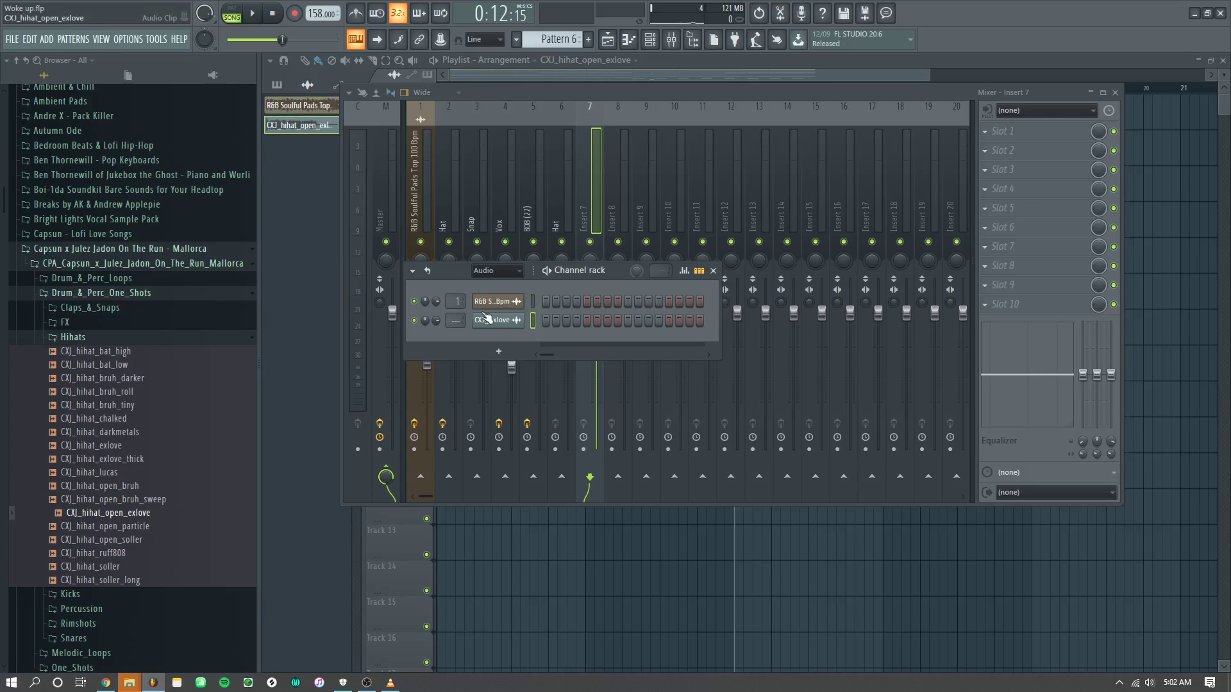
pyautogui.click(589, 199)
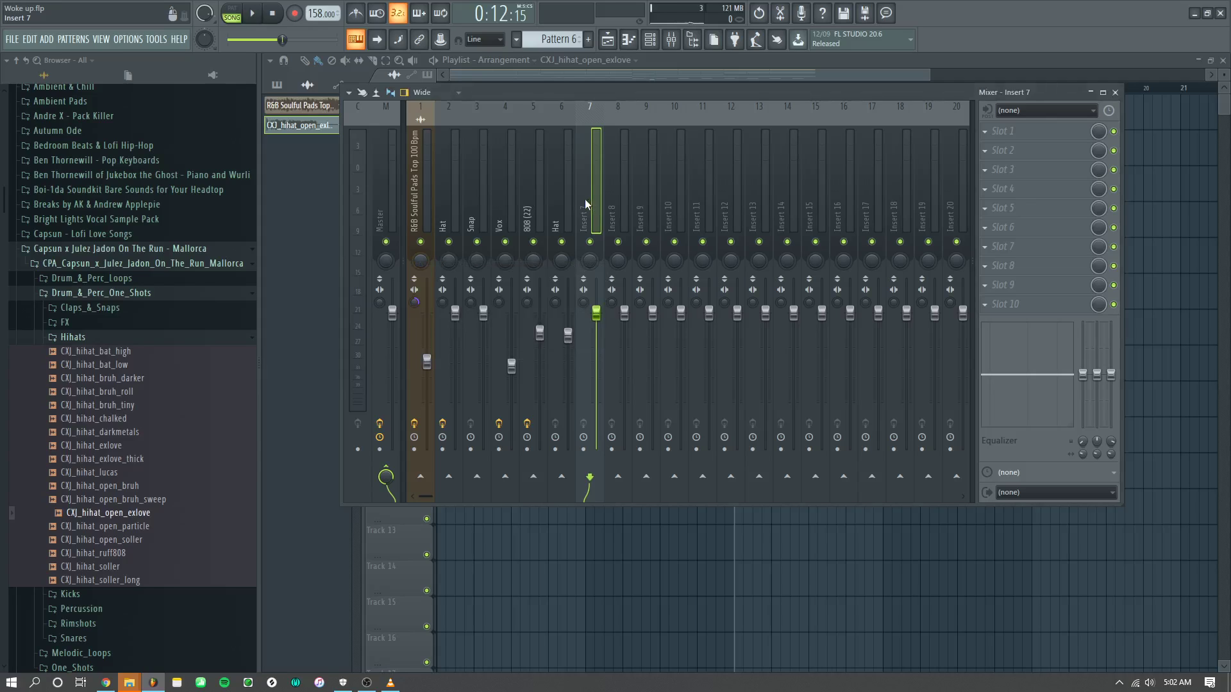
pyautogui.hotkey('ctrl', 'l')
pyautogui.press('F2')
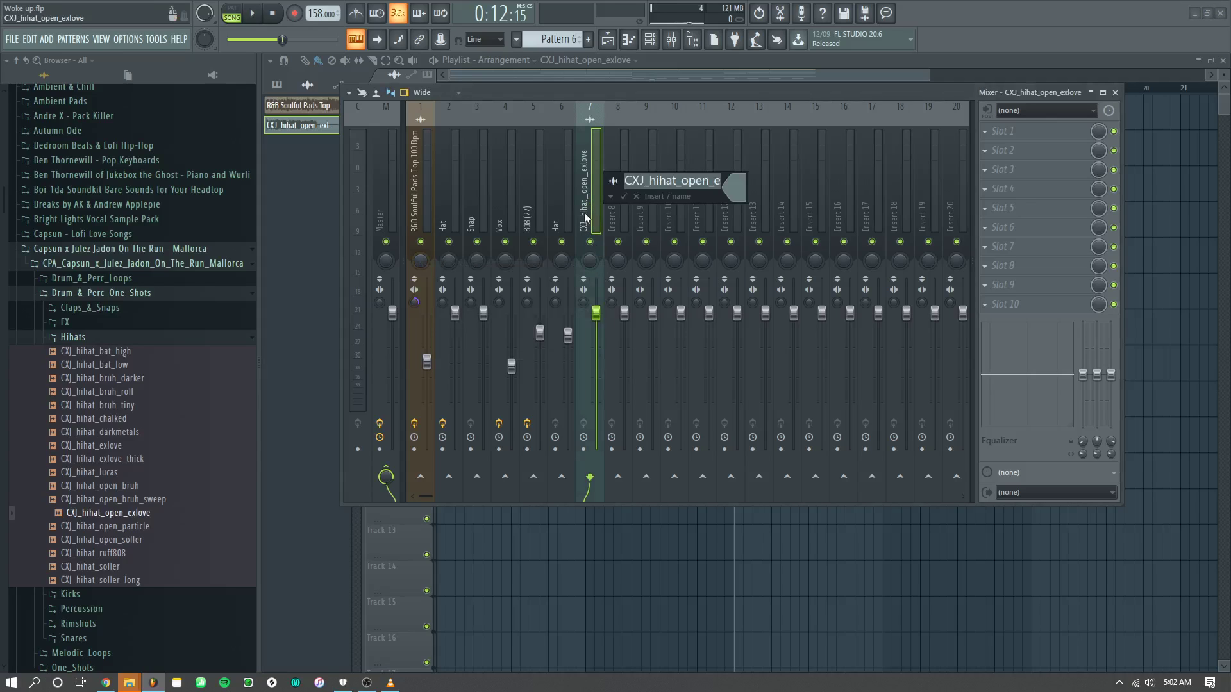
pyautogui.write('Cym')
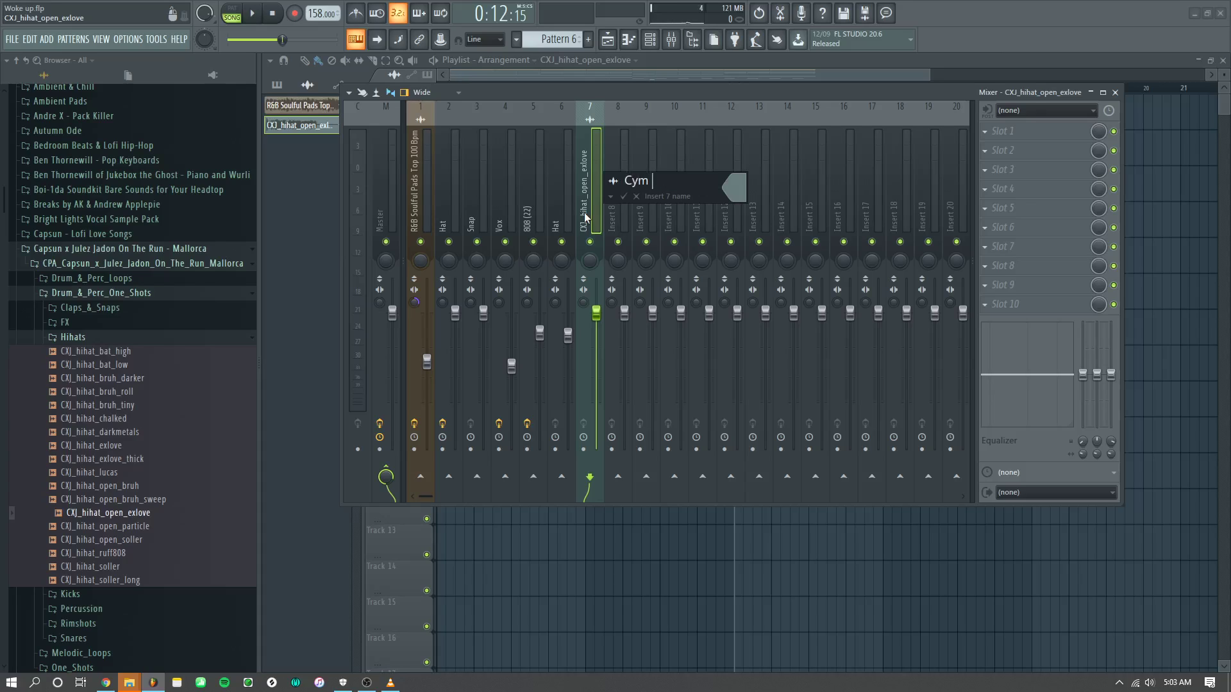
pyautogui.press('Return')
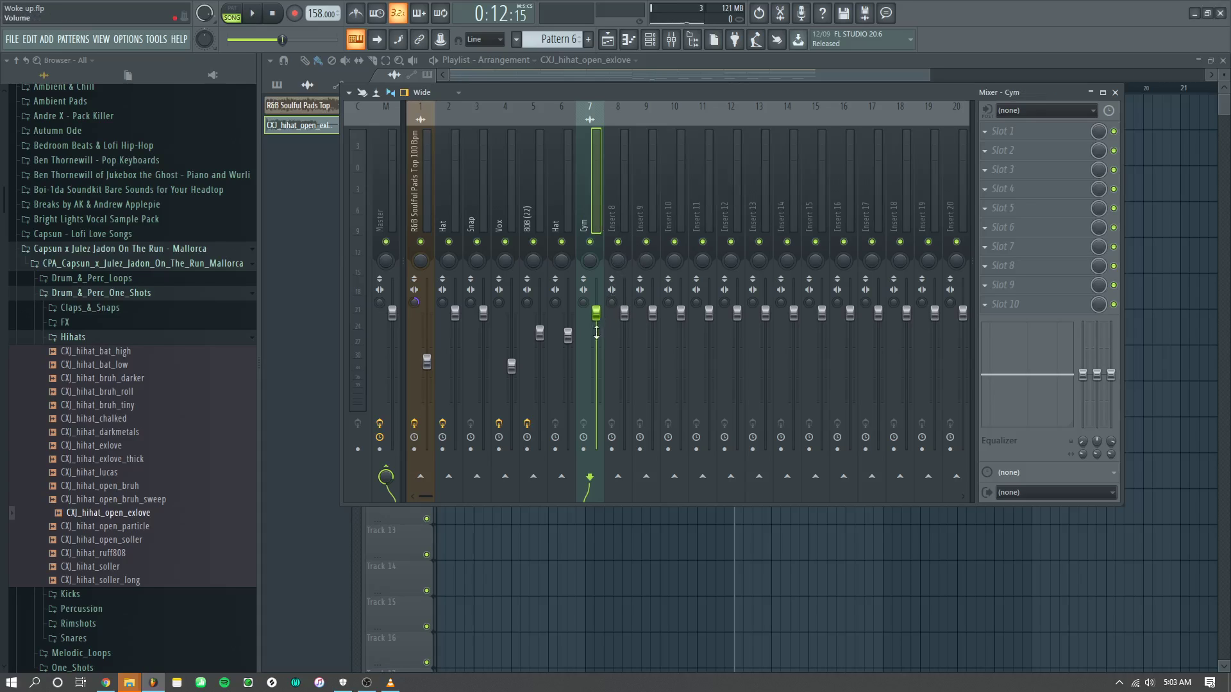
# Step: Lower the Cym mixer track's volume well below the other tracks, checking playback and its routing in the channel rack
pyautogui.moveTo(596, 312); pyautogui.dragTo(596, 374)
pyautogui.press('space')
pyautogui.press('space')
pyautogui.click(649, 39)
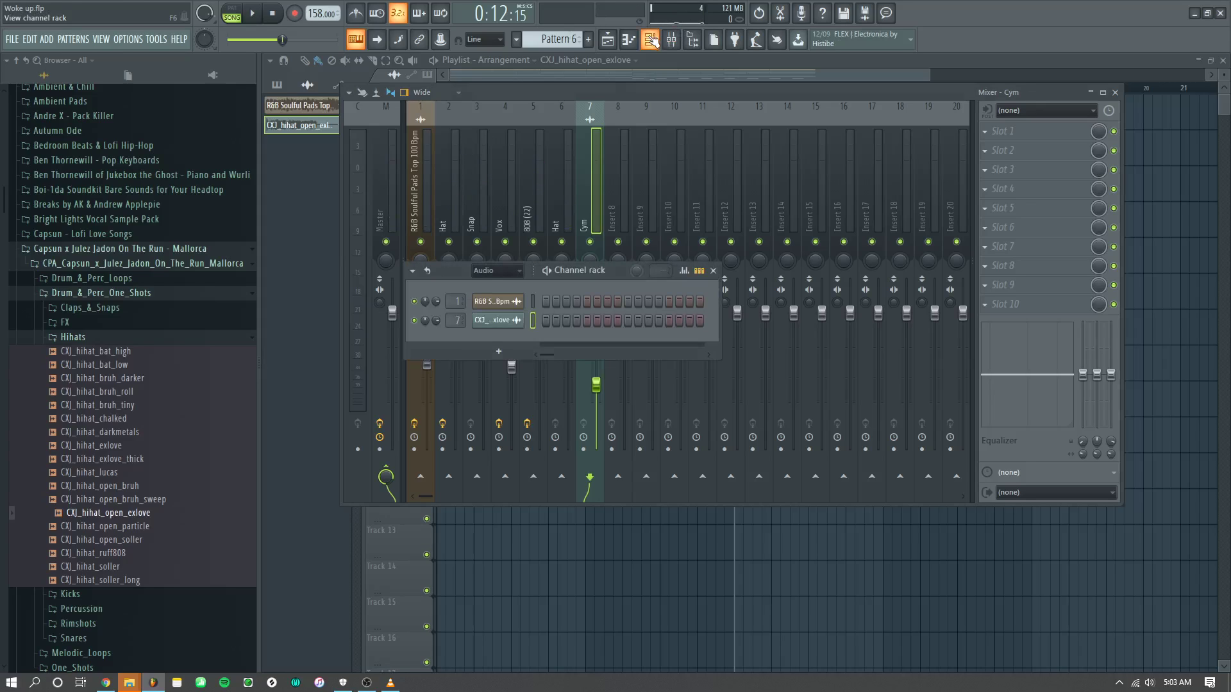
pyautogui.click(594, 164)
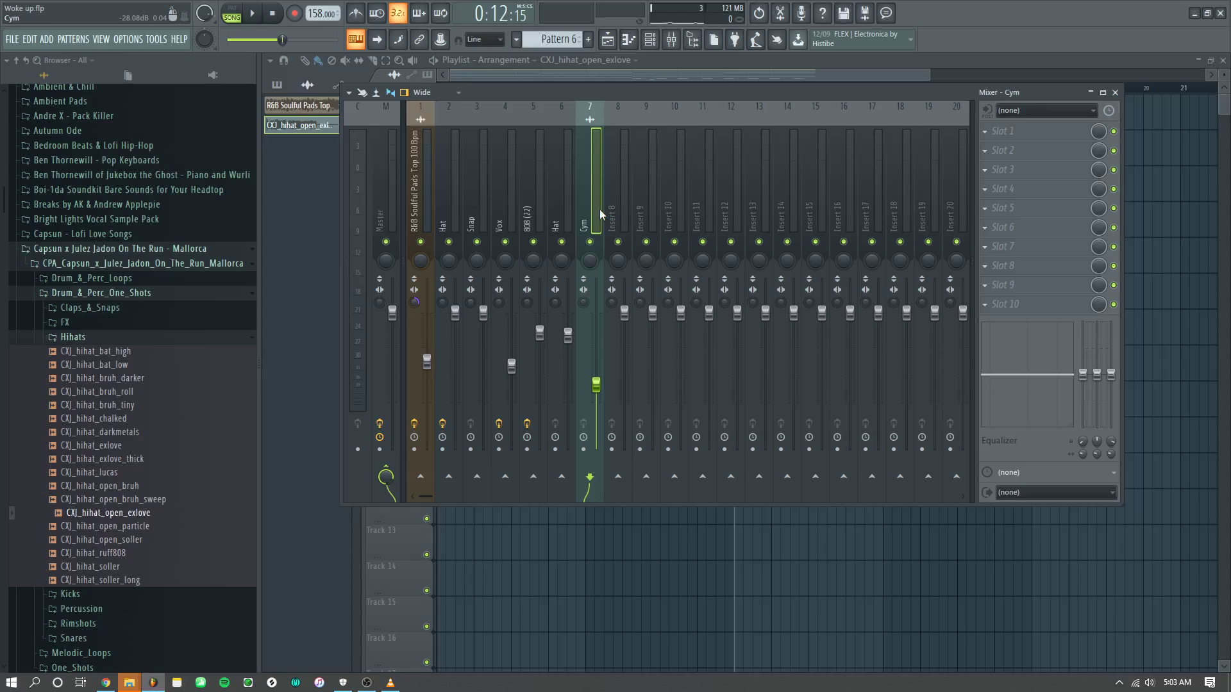
# Step: Compare the 808 (22) mixer track with the channel selection by auditioning the 808 (22) and open hi-hat channels
pyautogui.click(538, 191)
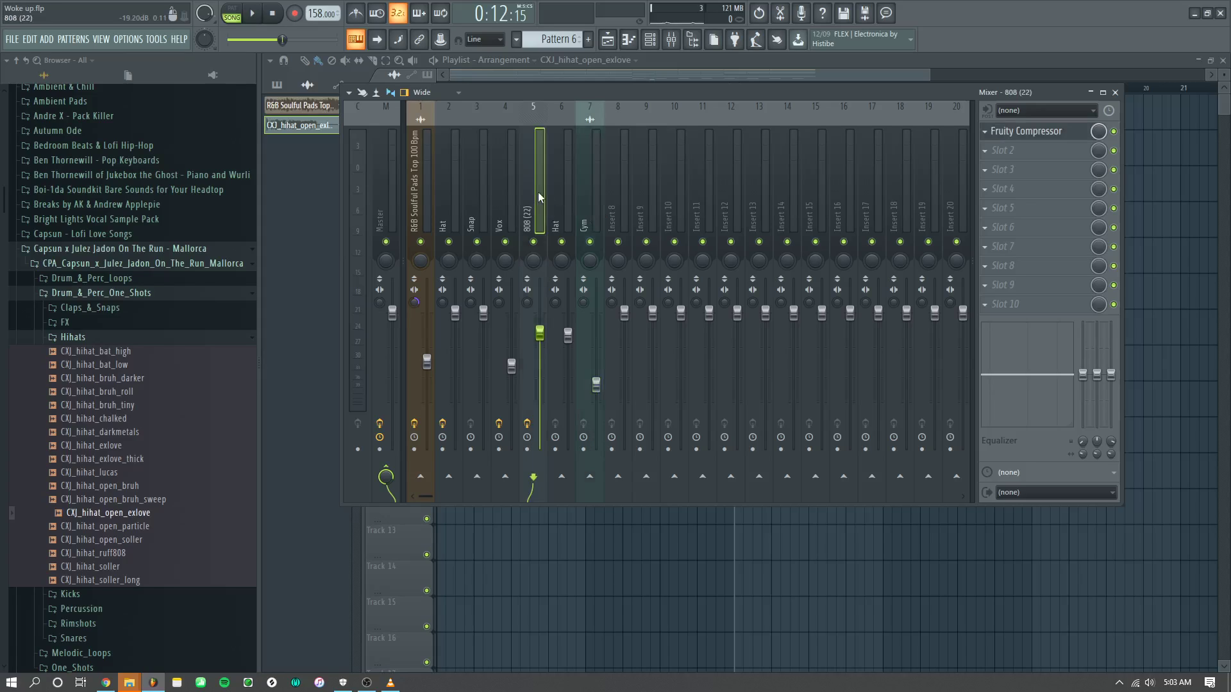
pyautogui.click(649, 40)
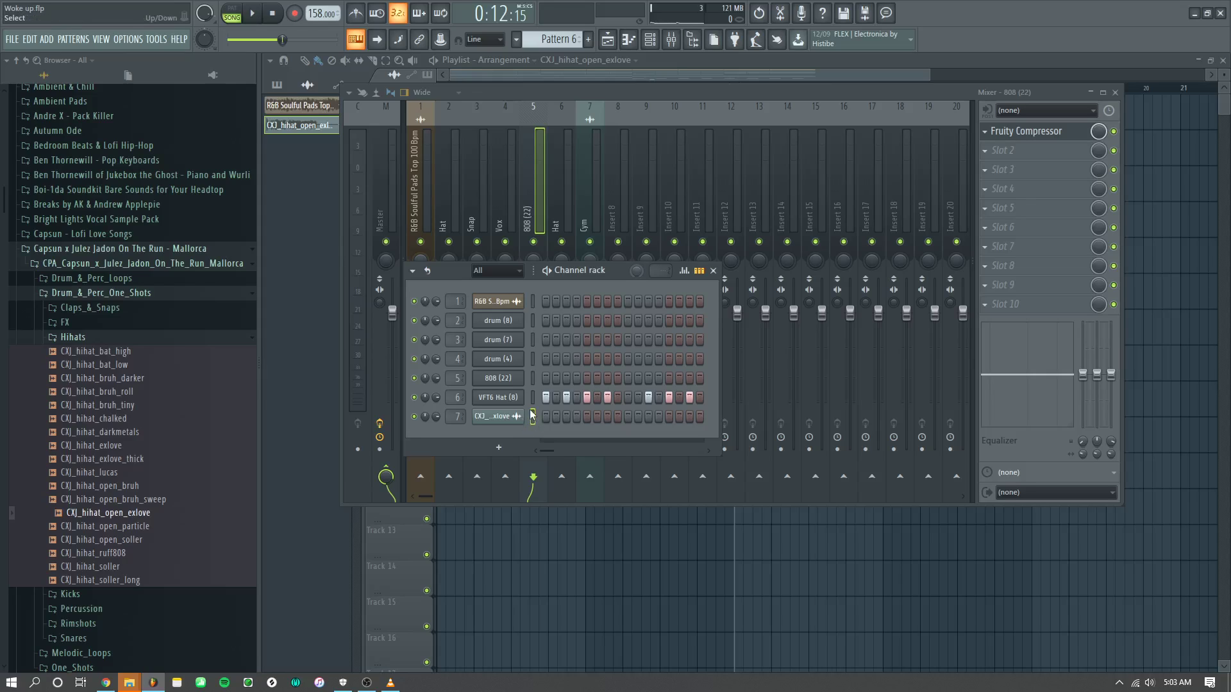
pyautogui.press('z')
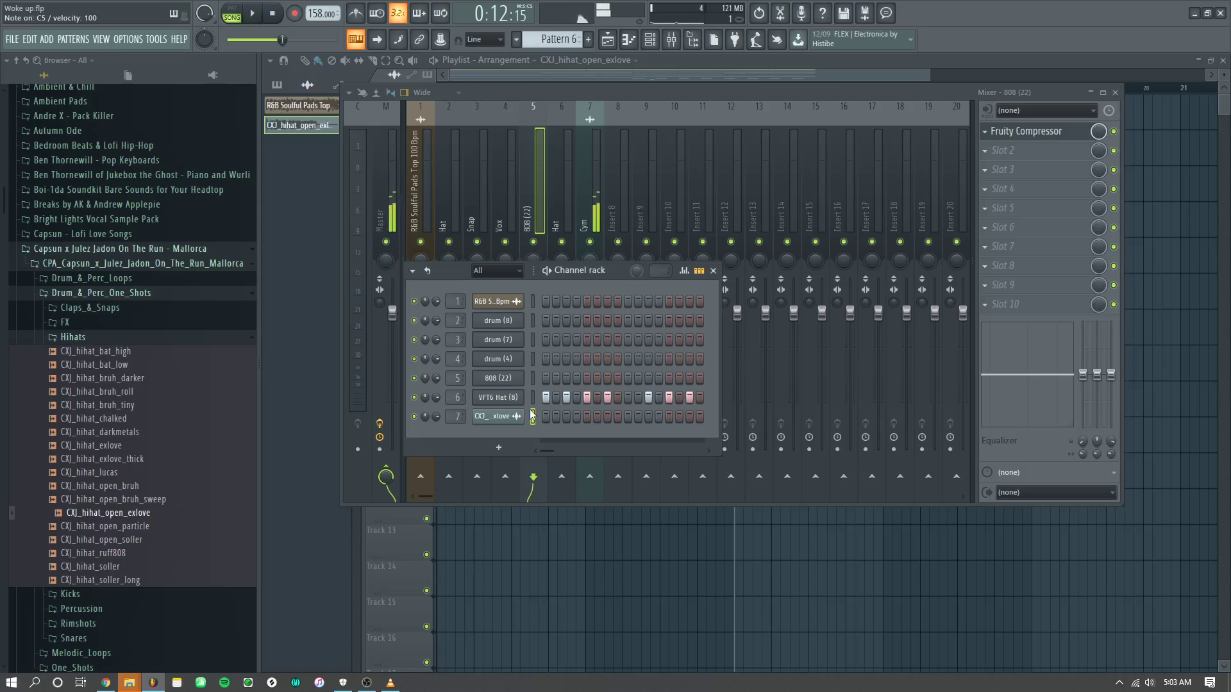
pyautogui.click(534, 195)
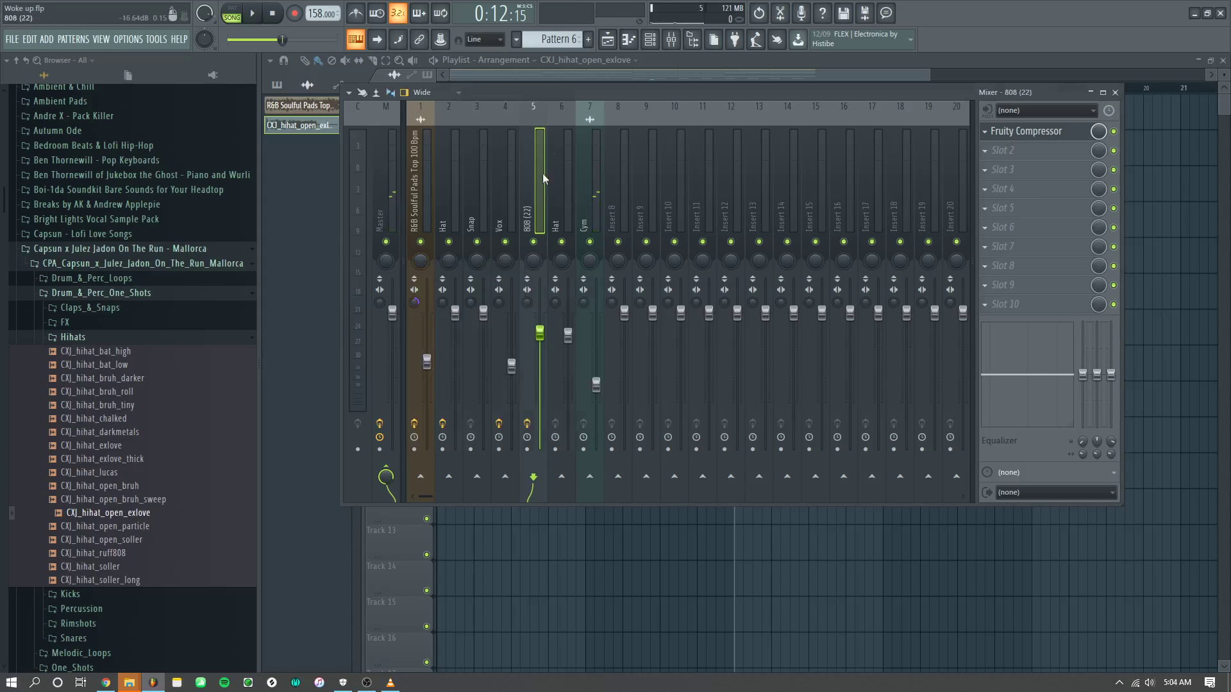
pyautogui.click(650, 42)
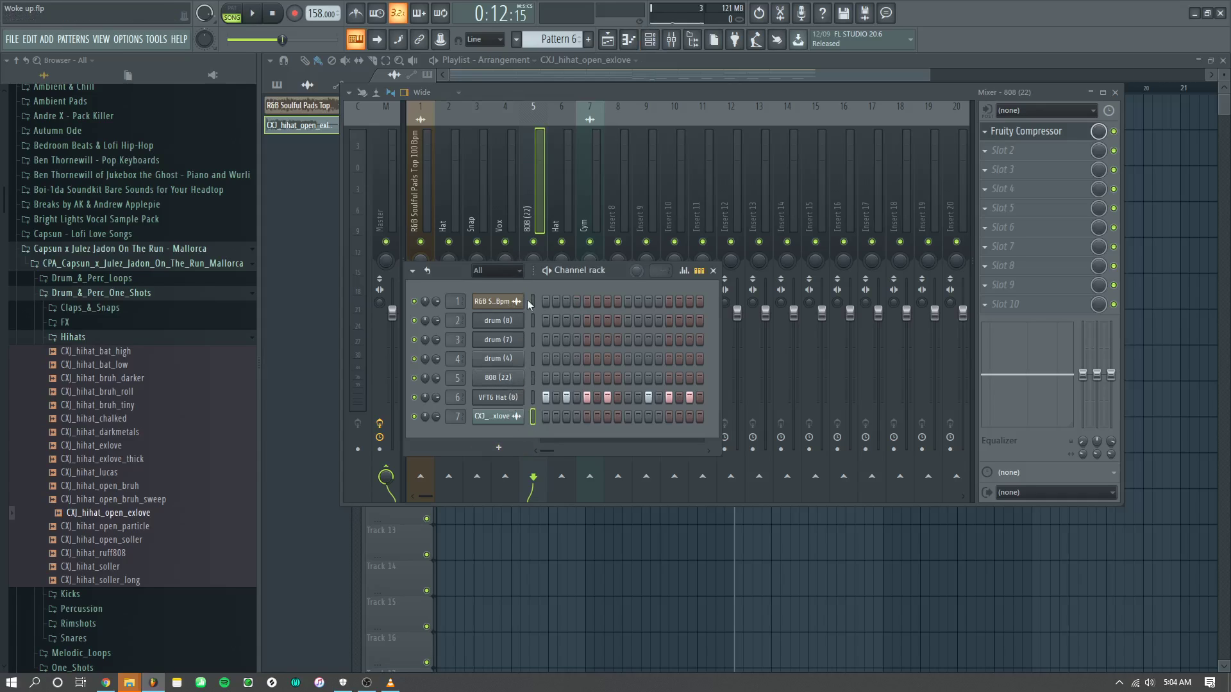
pyautogui.click(532, 382)
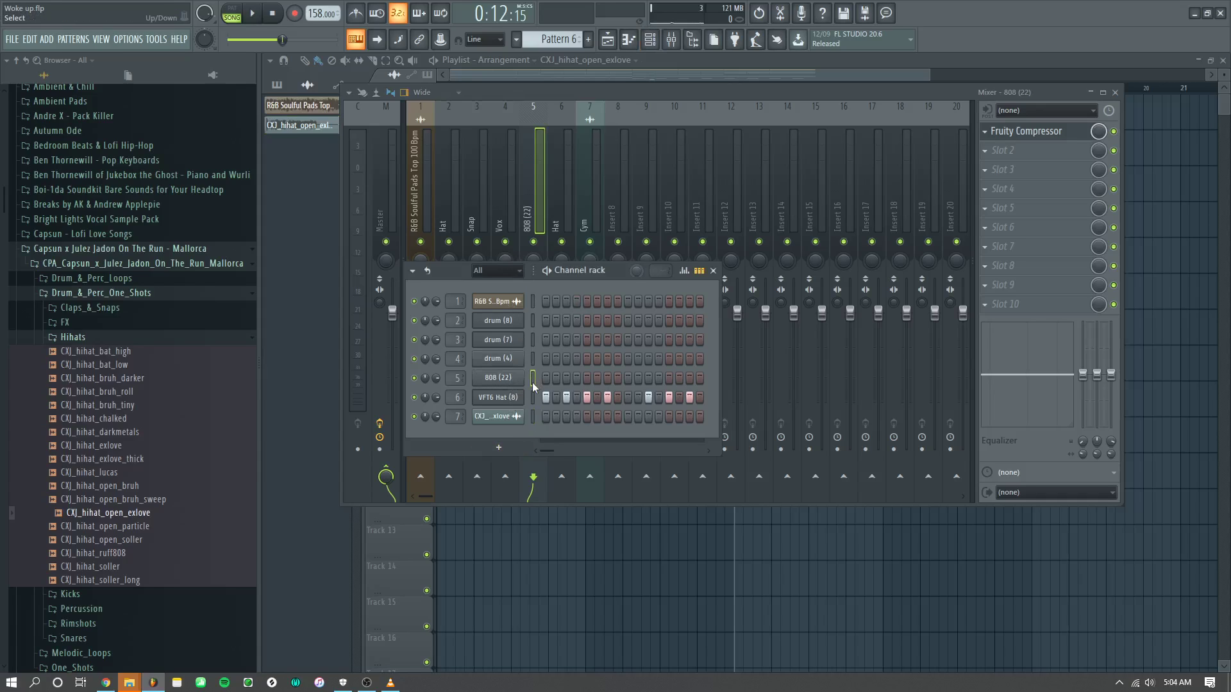
pyautogui.click(532, 417)
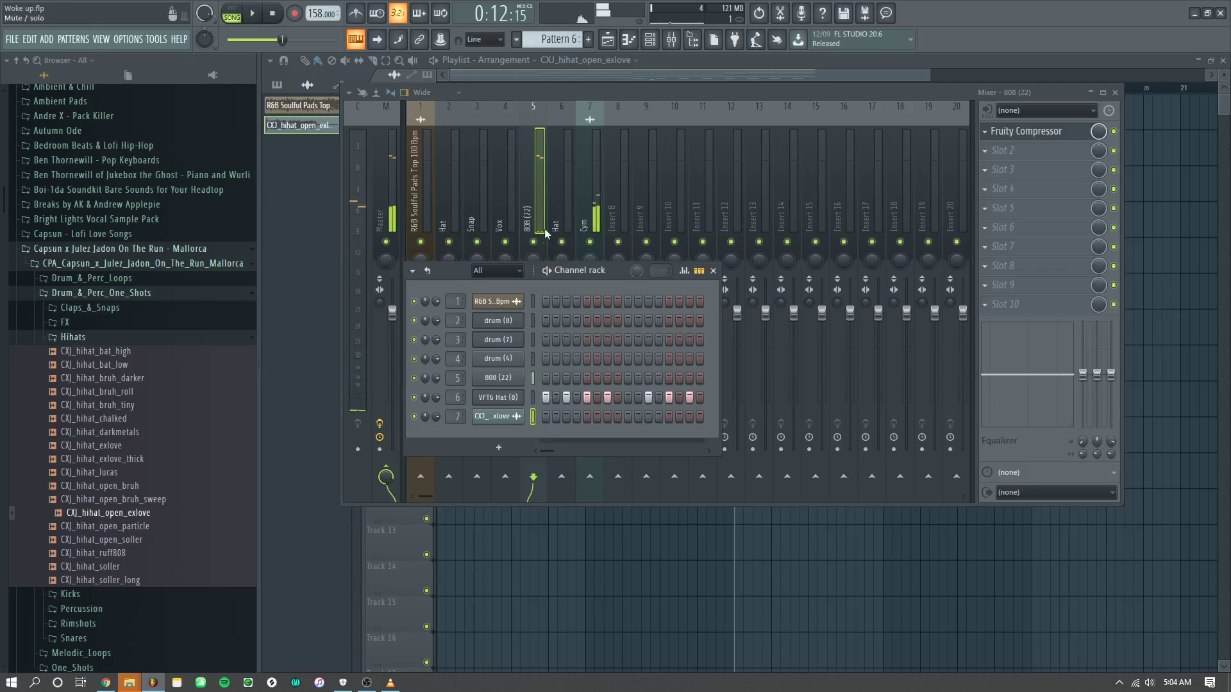
pyautogui.click(532, 194)
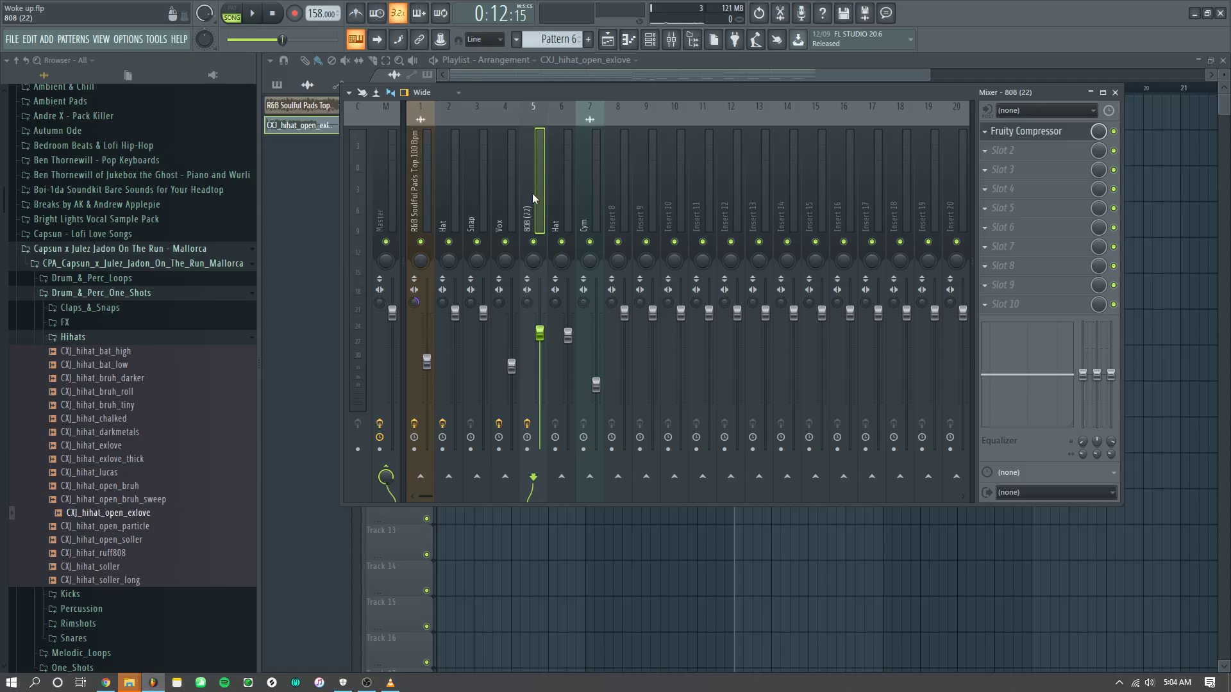
# Step: Audition the 808 (22), Vox and Snap sounds one after another from their mixer tracks
pyautogui.press('z')
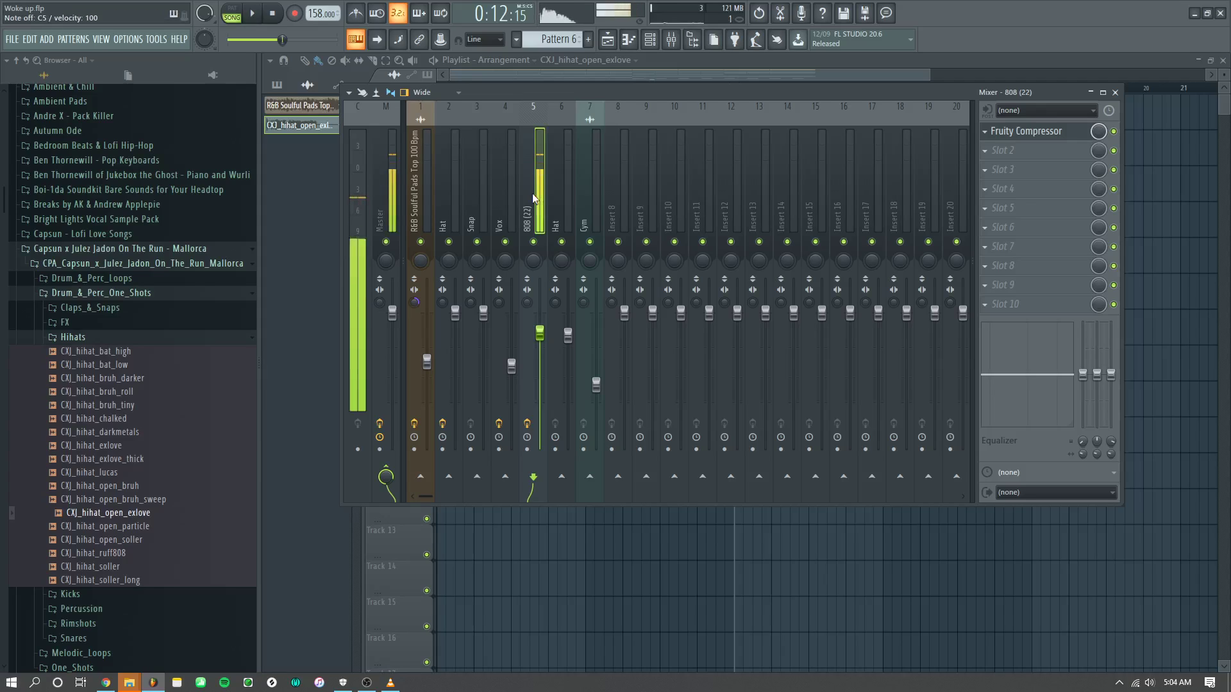
pyautogui.press('Left')
pyautogui.press('z')
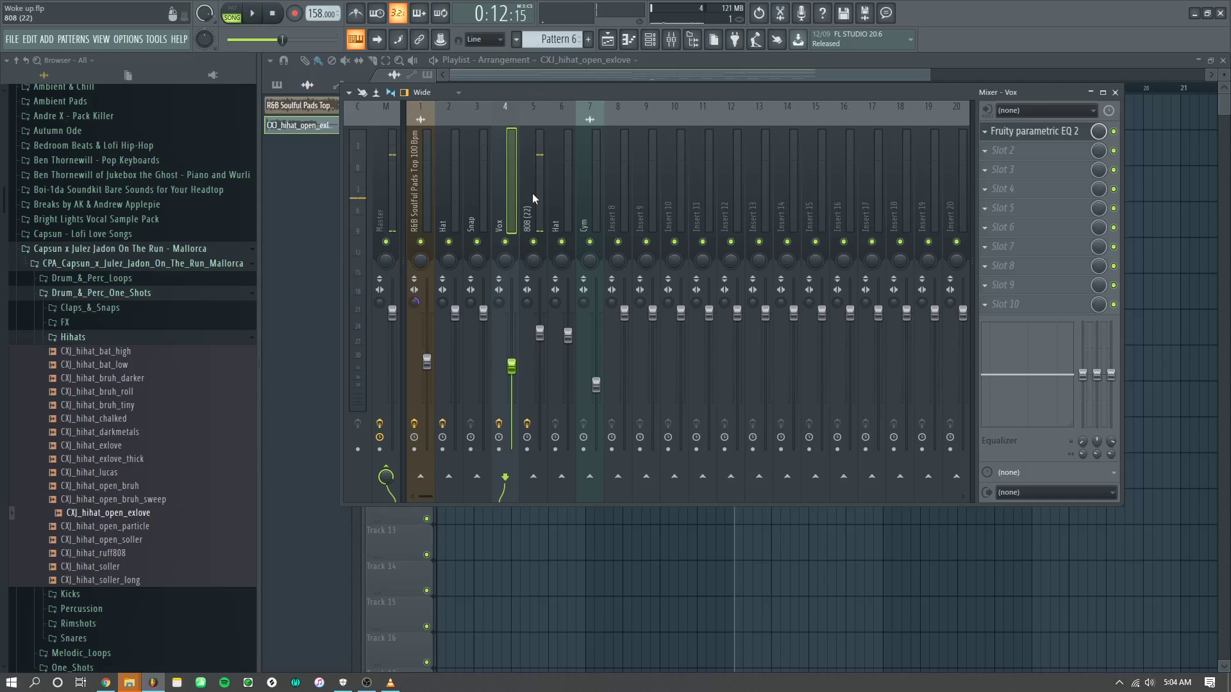
pyautogui.press('Left')
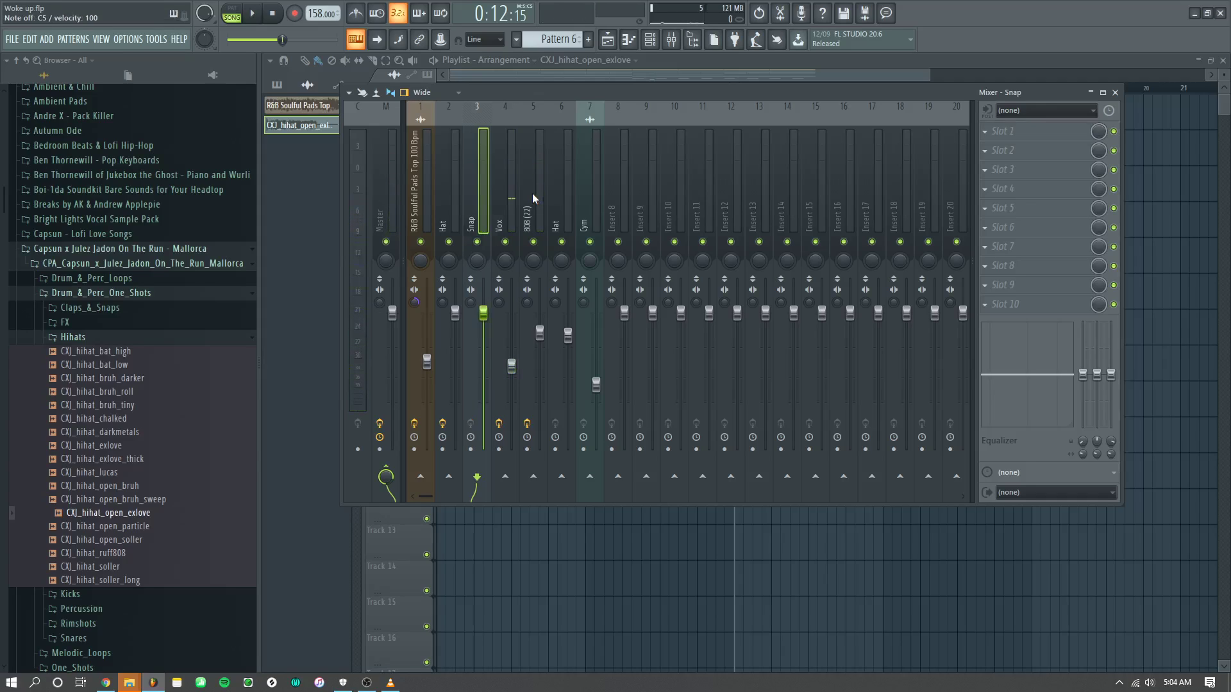
pyautogui.press('z')
# Step: Lower the Cym track's volume a little further during playback, then stop and close the mixer
pyautogui.press('space')
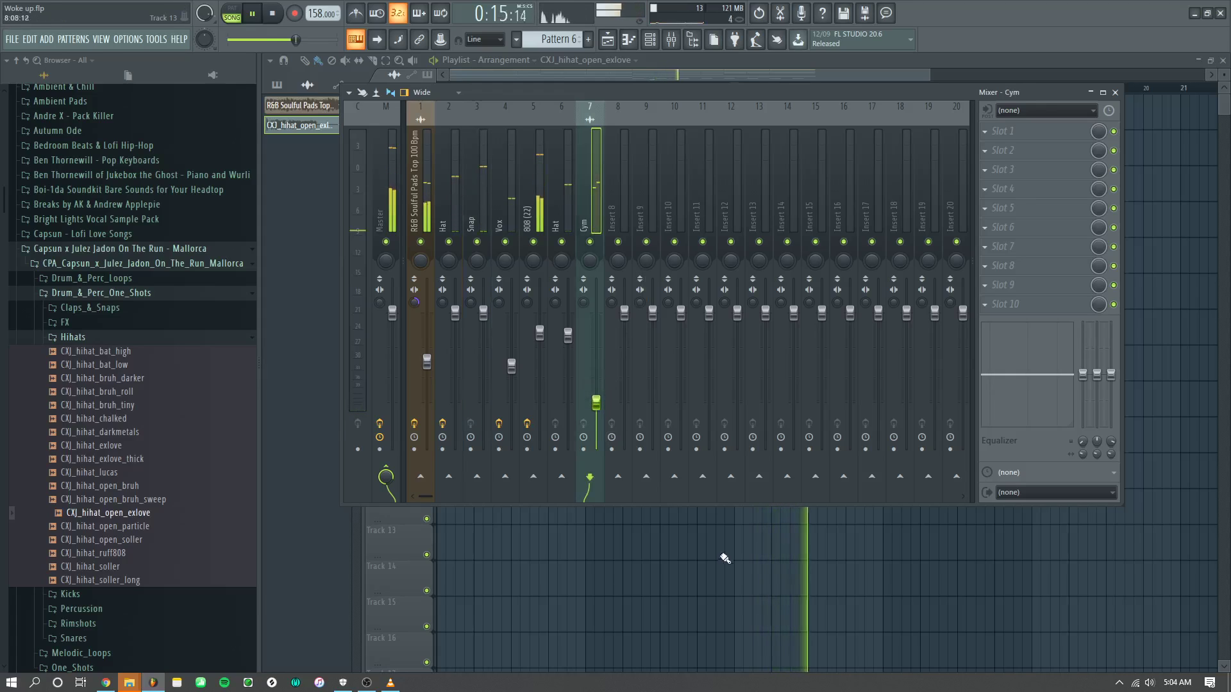
pyautogui.press('F9')
pyautogui.press('space')
# Step: Place CXJ_hihat_open_exlove on the last beat of bars 10 to 13 in Track 10 while playing from bar 9
pyautogui.scroll(3, 756, 463)
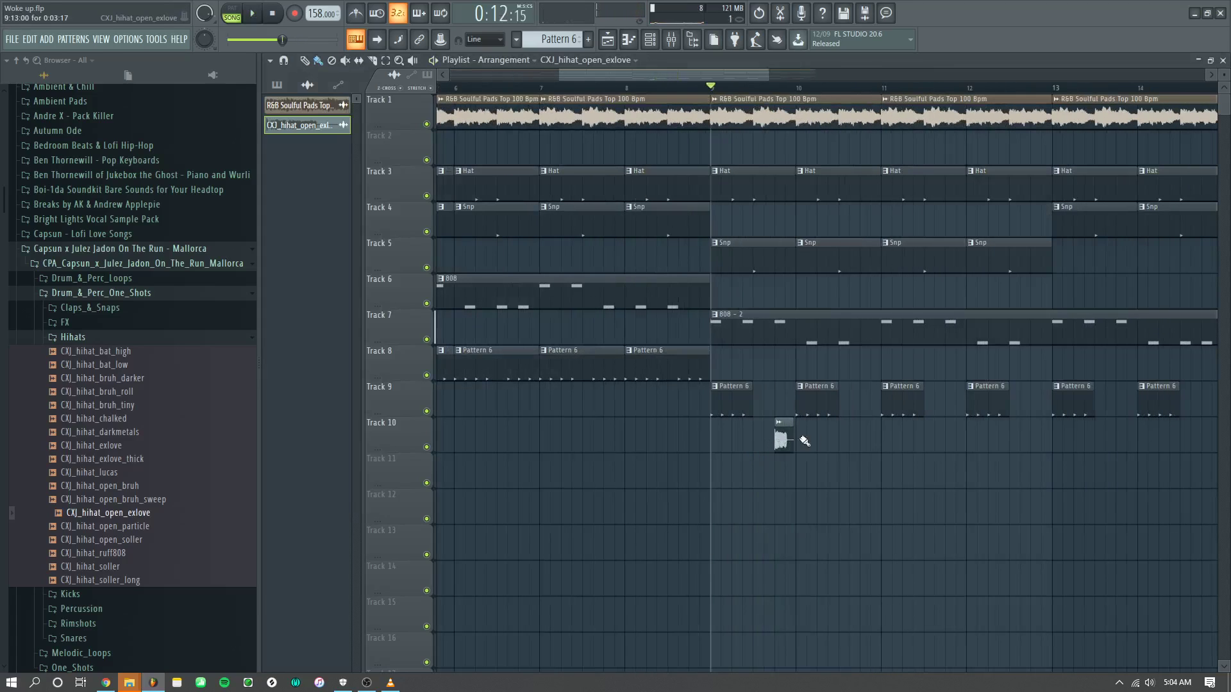
pyautogui.click(866, 440)
pyautogui.press('space')
pyautogui.click(951, 443)
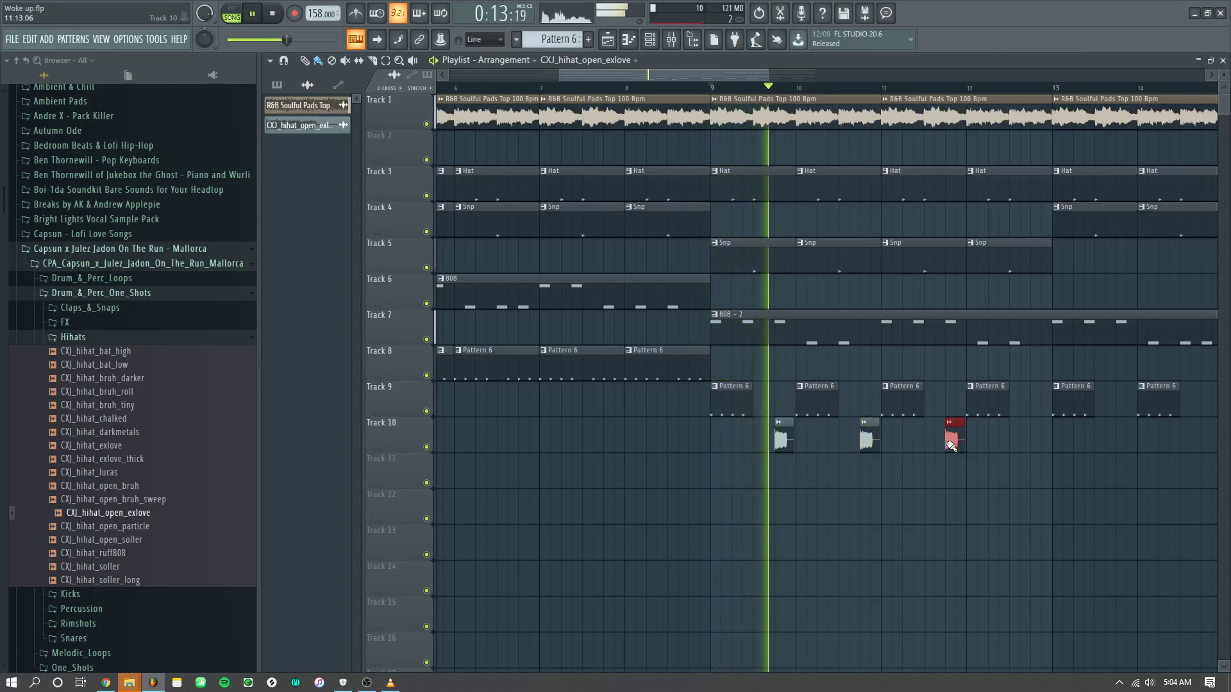
pyautogui.click(1033, 441)
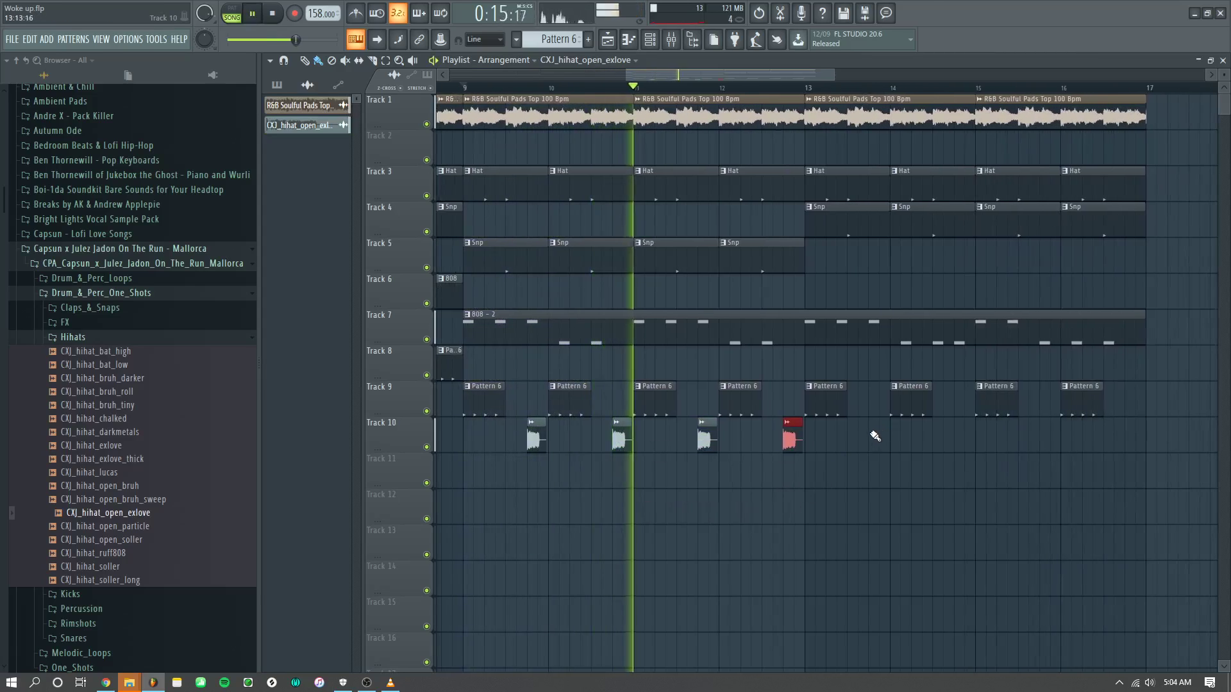
pyautogui.click(871, 441)
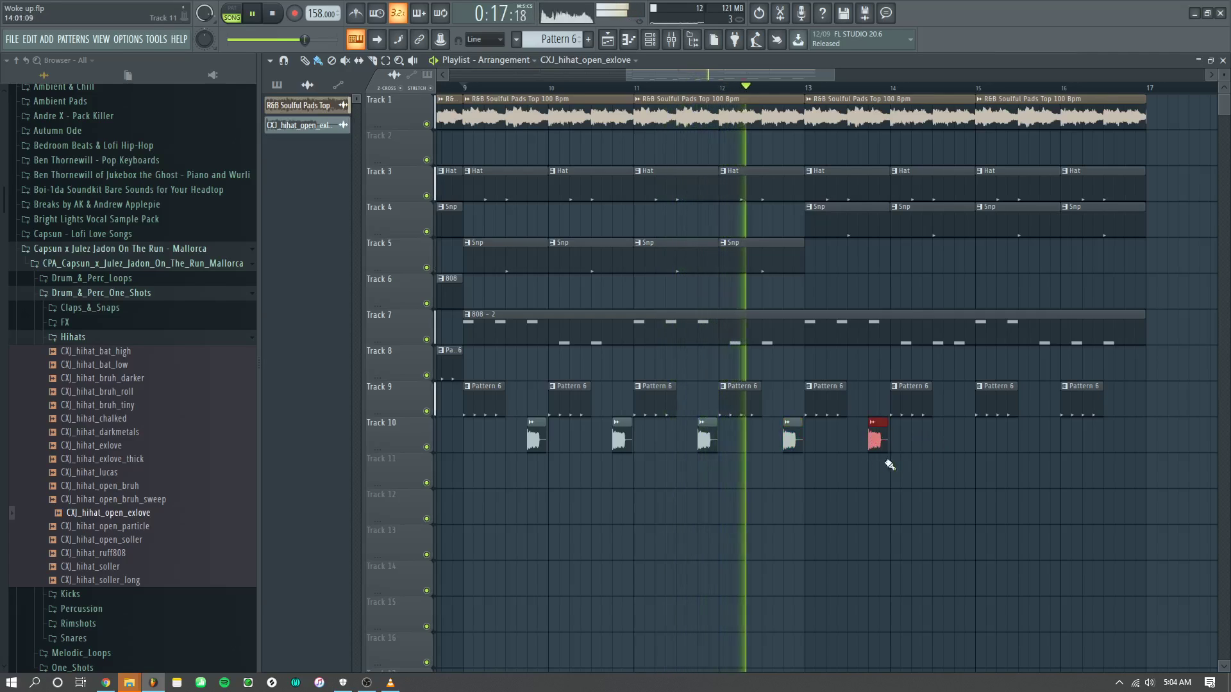
# Step: Remove the open hi-hat from bar 12 and place it on the last beat of bars 14, 15 and 16 in Track 10
pyautogui.rightClick(793, 441)
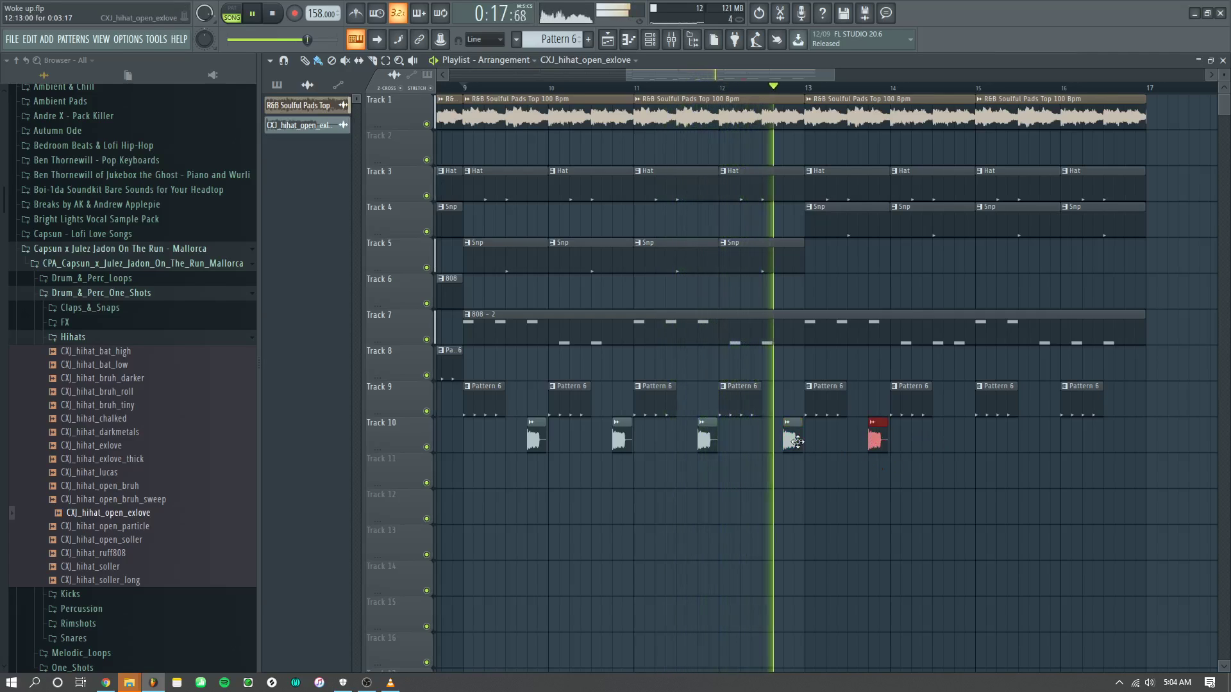
pyautogui.click(965, 441)
pyautogui.press('space')
pyautogui.click(1043, 442)
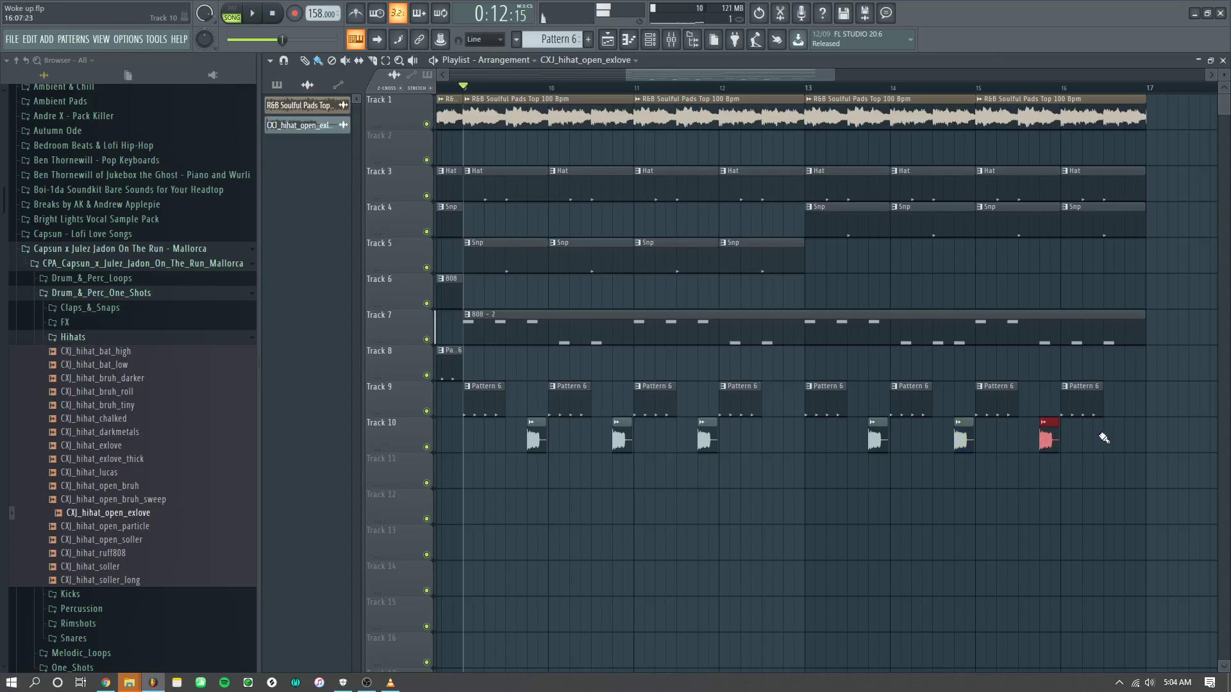
pyautogui.click(1122, 440)
# Step: Extend the Pattern 6 clips in bars 12 and 16 of Track 9 to fill the whole bar and play from bar 9
pyautogui.moveTo(1103, 408); pyautogui.dragTo(1147, 409)
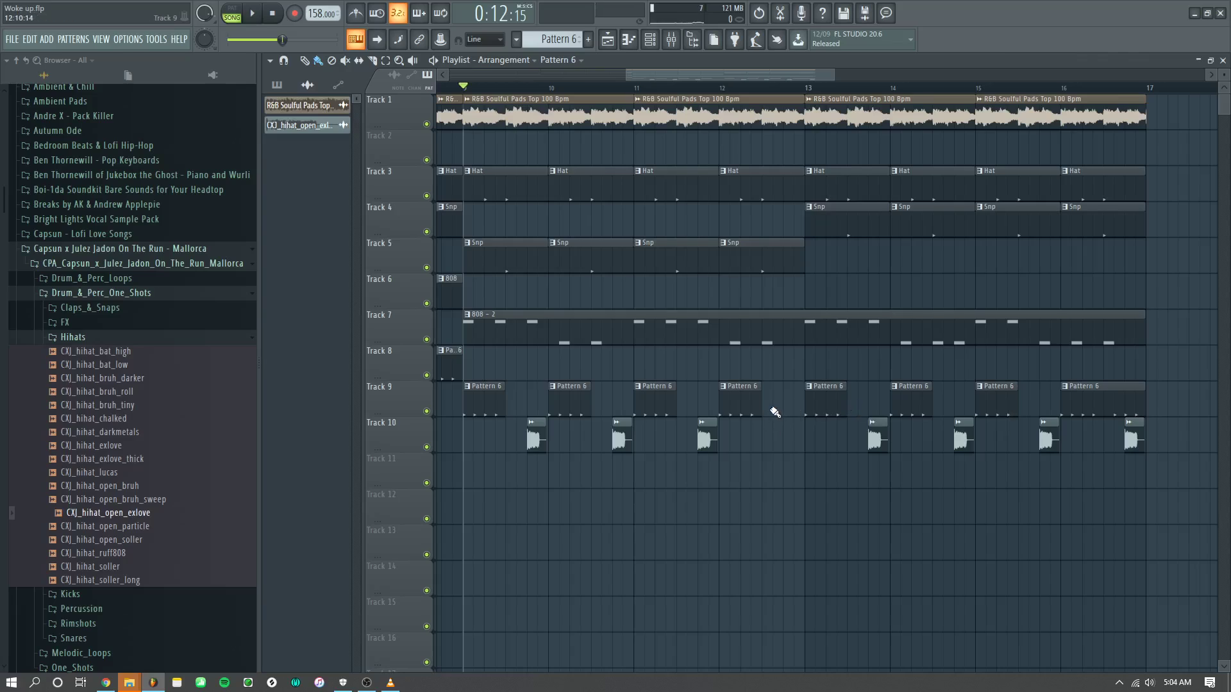
pyautogui.press('space')
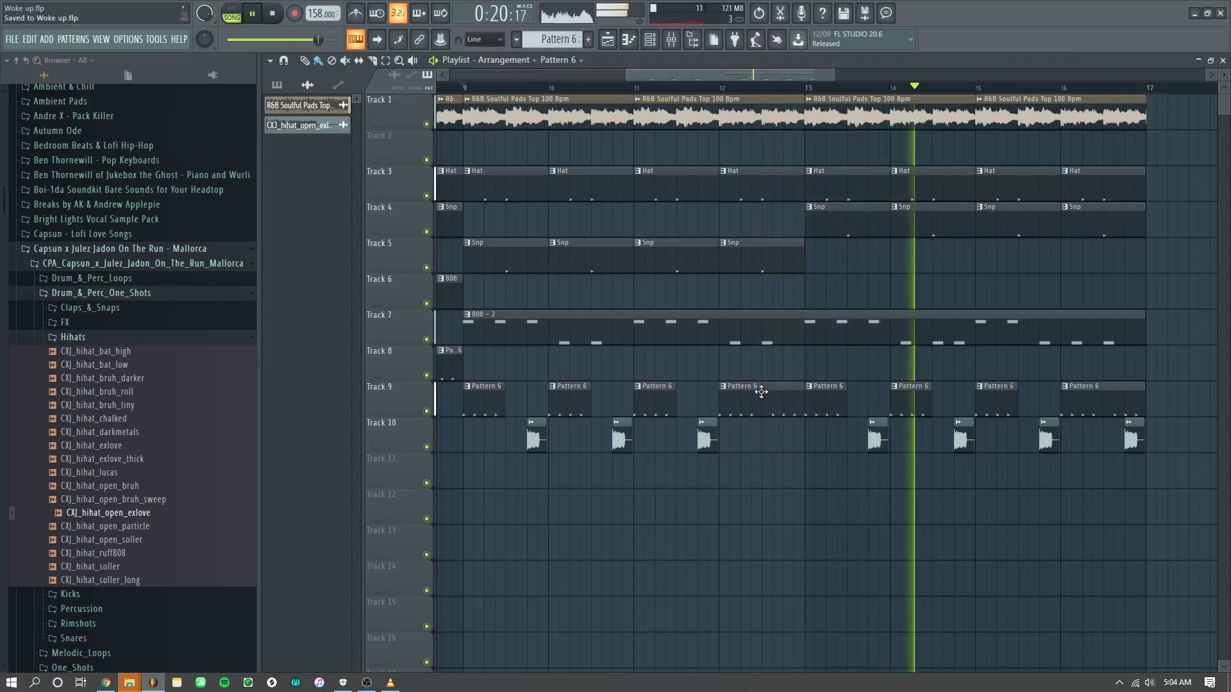
# Step: Lower the Cym track's volume slightly more during playback and return to the playlist showing the full 16-bar arrangement
pyautogui.press('F9')
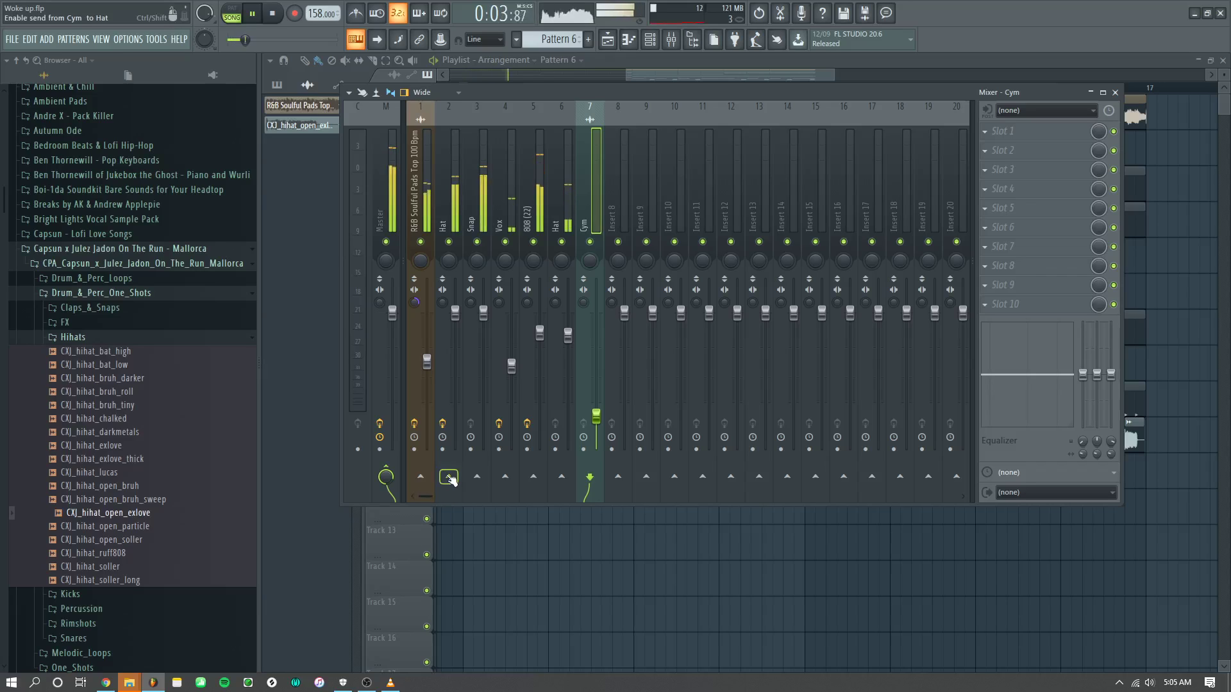
pyautogui.press('F9')
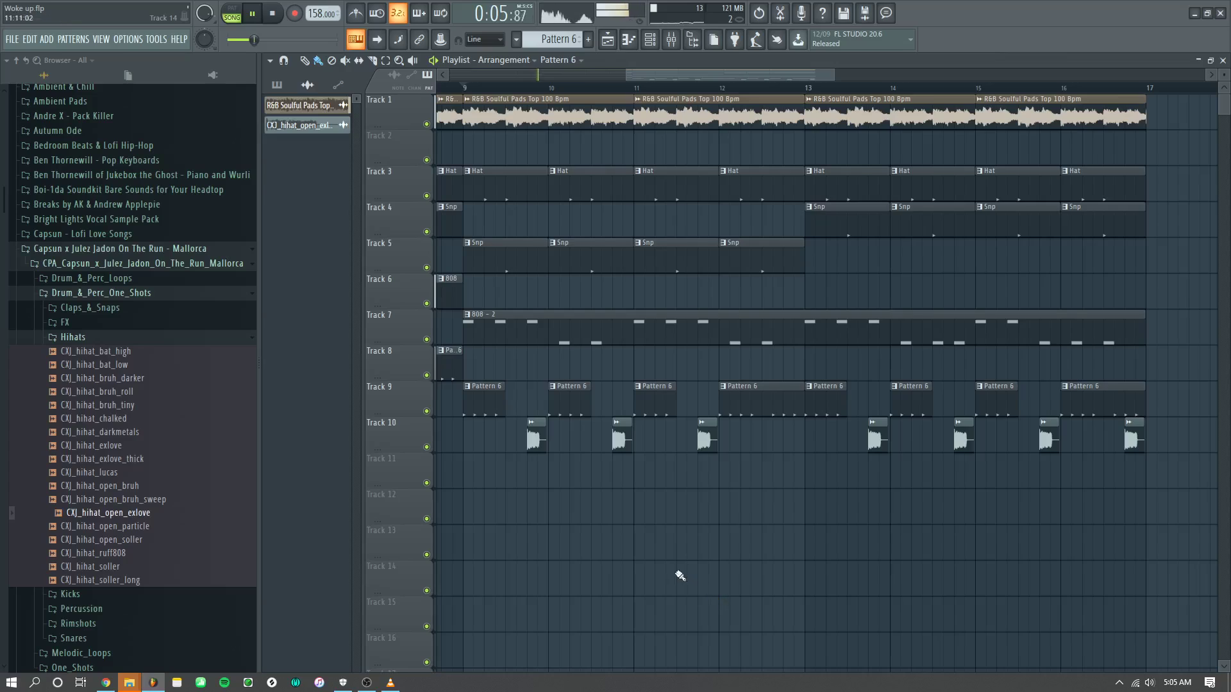
pyautogui.scroll(-2, 637, 559)
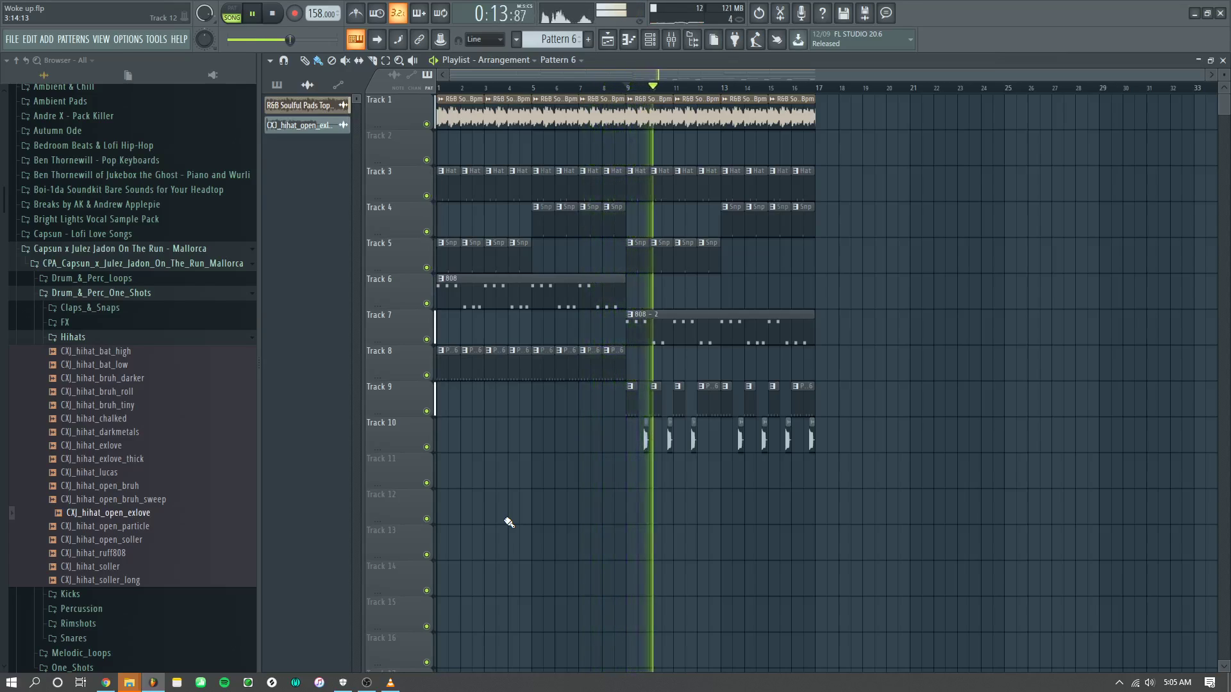
# Step: Stop playback, return to the start and duplicate the entire 16-bar arrangement into bars 17 to 32
pyautogui.press('space')
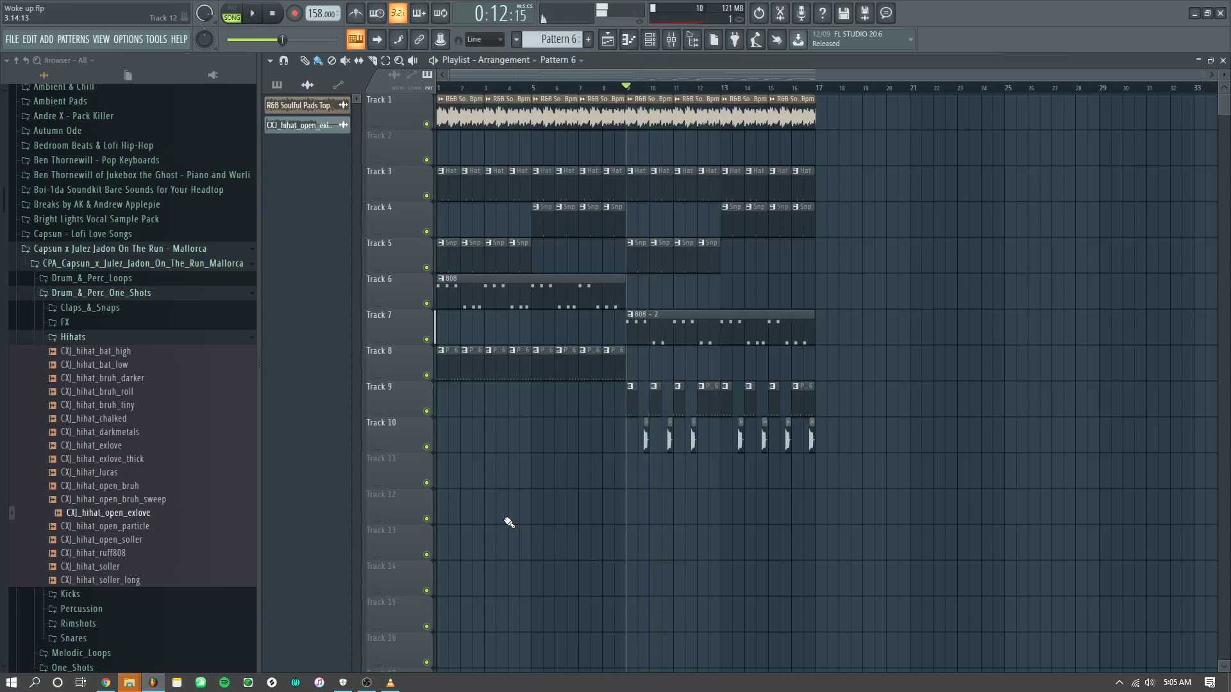
pyautogui.press('Home')
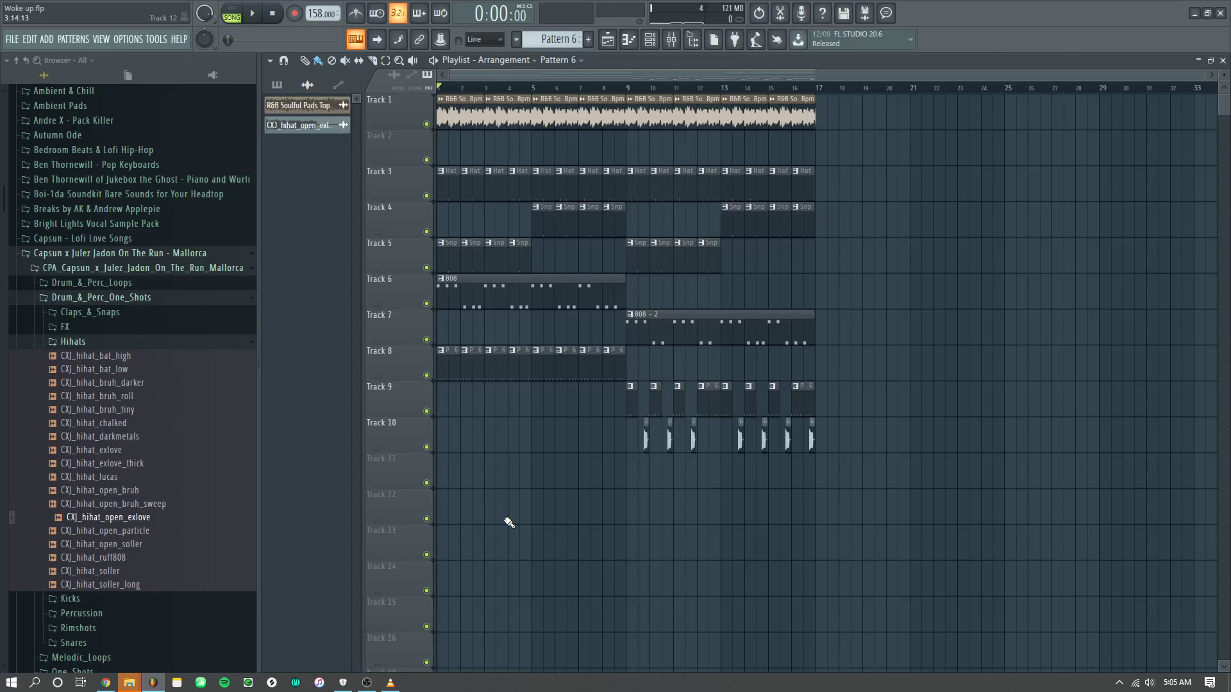
pyautogui.moveTo(923, 491); pyautogui.dragTo(846, 116)
pyautogui.click(852, 520)
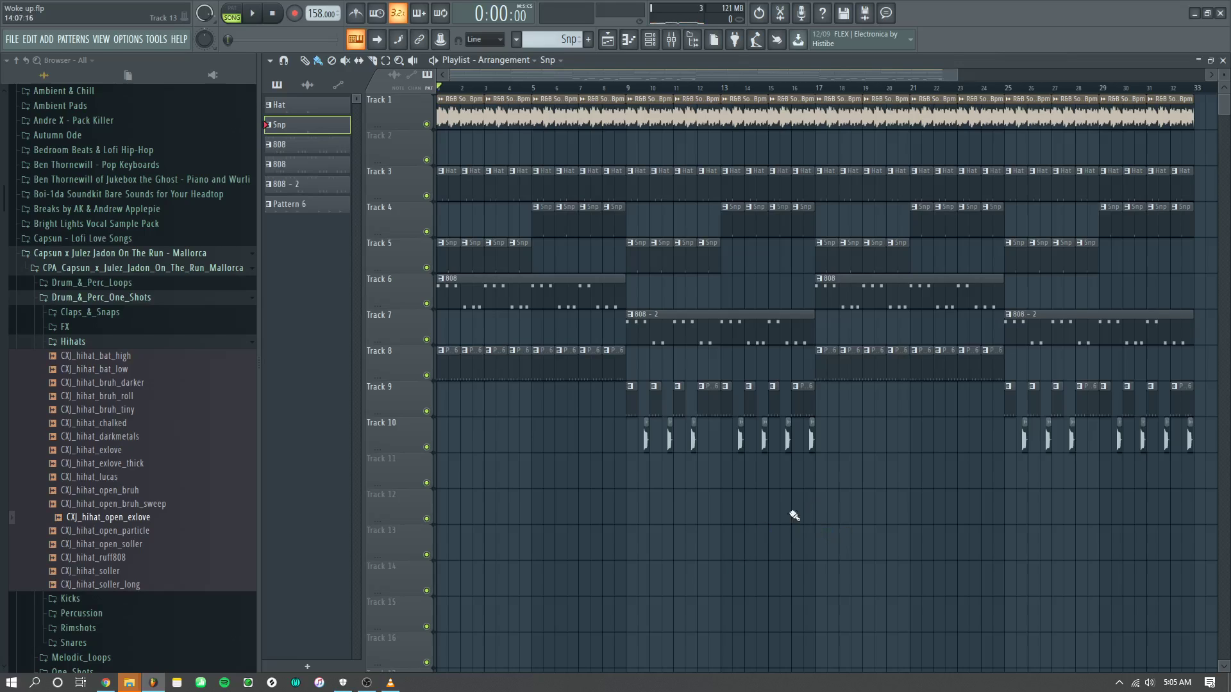
# Step: Select all clips across bars 1 to 32 and duplicate them into bars 33 to 64
pyautogui.scroll(-2, 797, 498)
pyautogui.moveTo(987, 523); pyautogui.dragTo(222, 9)
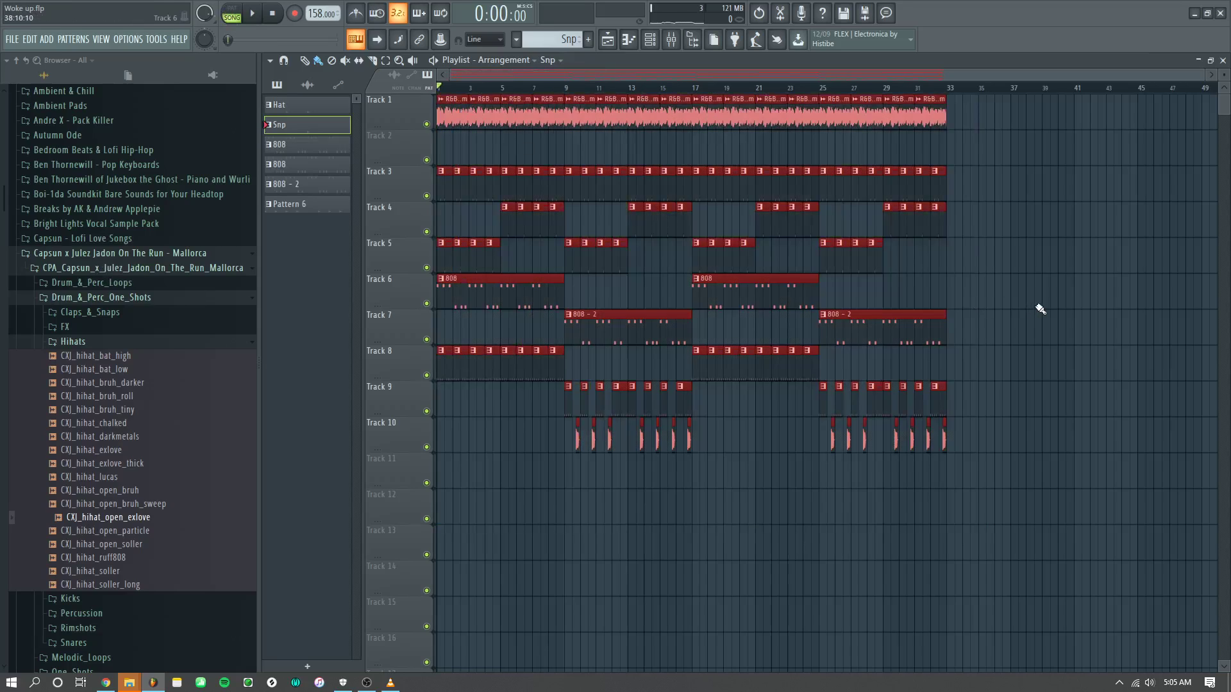
pyautogui.hotkey('ctrl', 'a')
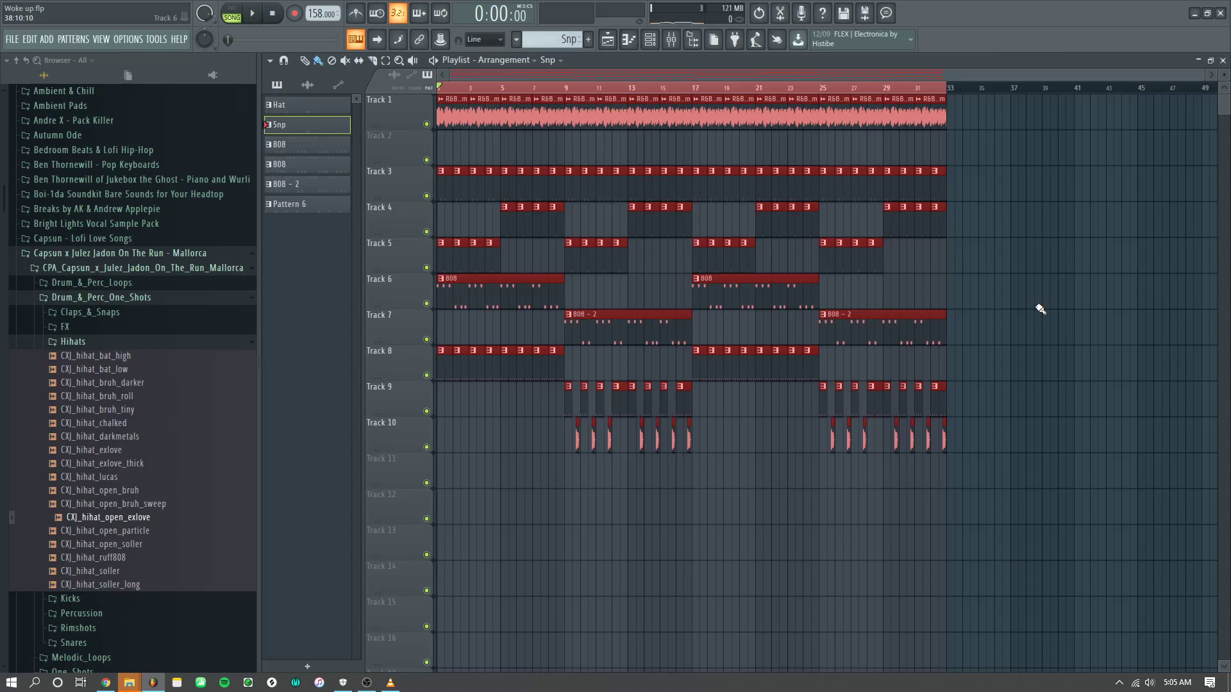
pyautogui.moveTo(1041, 573); pyautogui.dragTo(438, 96)
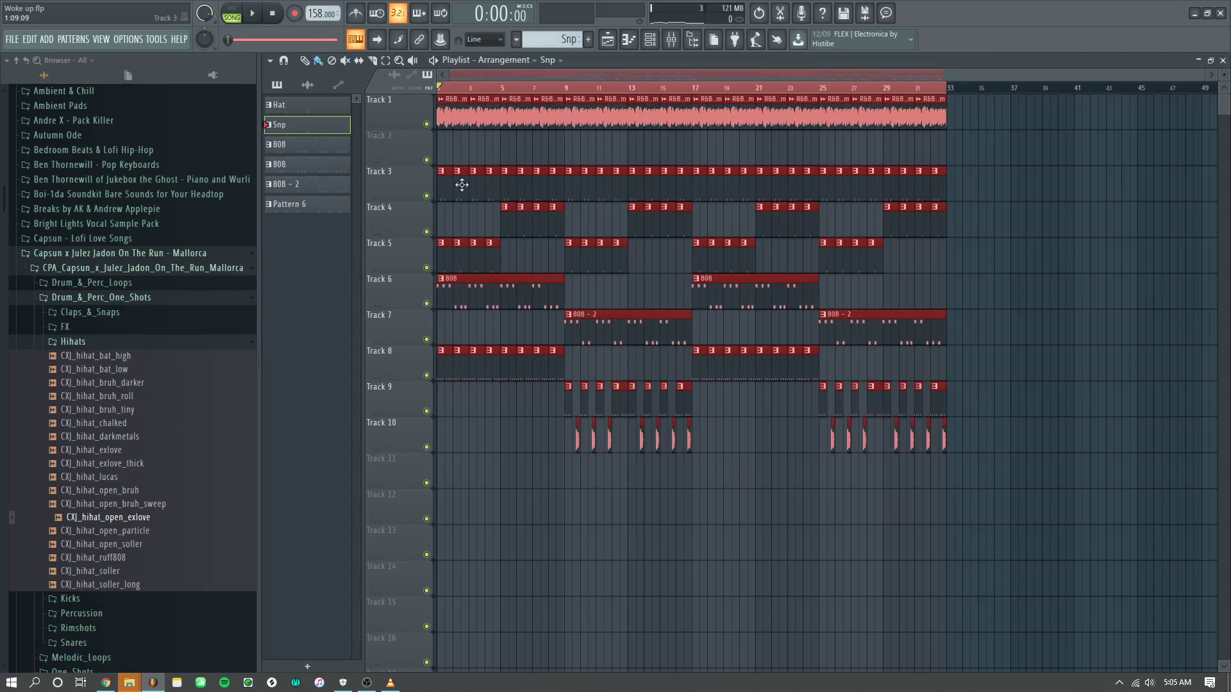
pyautogui.hotkey('ctrl', 'b')
pyautogui.scroll(-1, 968, 439)
pyautogui.scroll(-1, 968, 439)
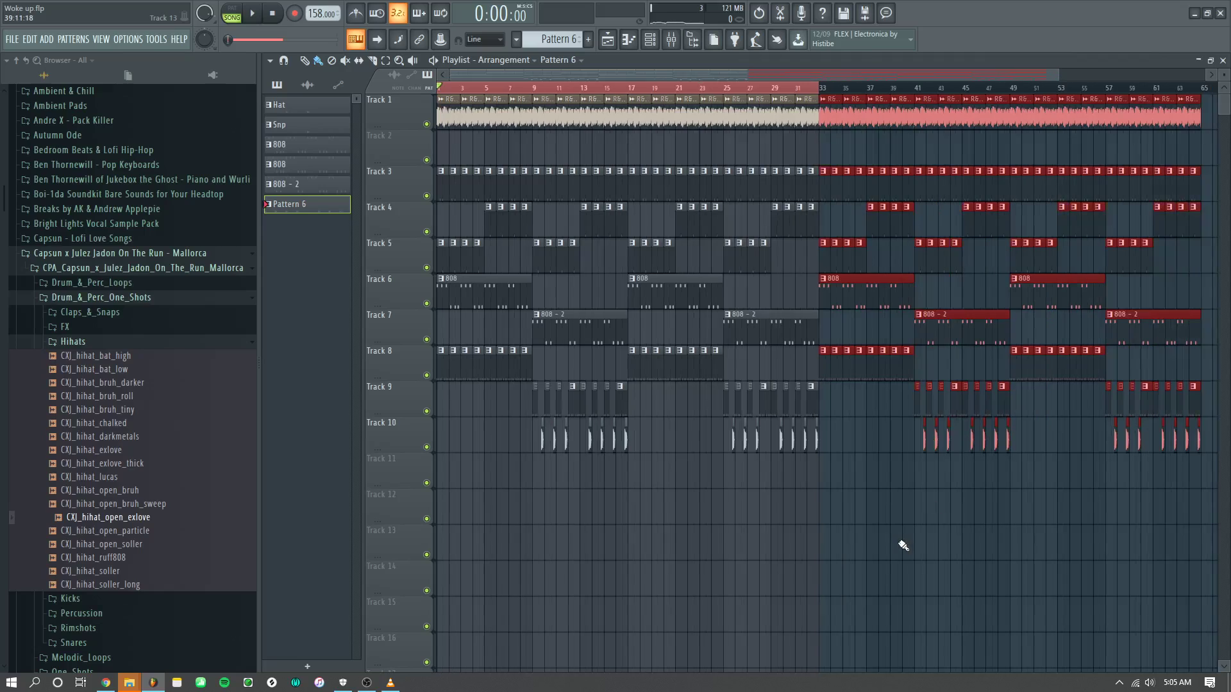
# Step: Play the extended arrangement from bar 33 and from about bar 62 to check the copies, and stop playback
pyautogui.click(820, 88)
pyautogui.press('space')
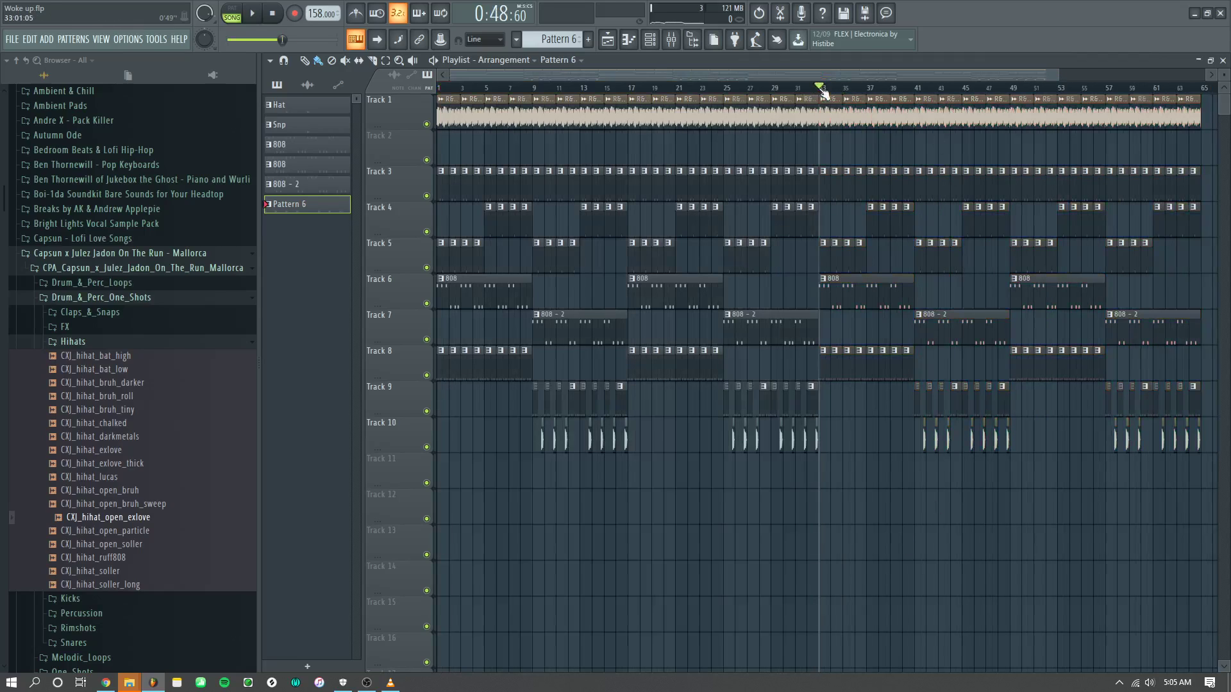
pyautogui.scroll(-2, 799, 417)
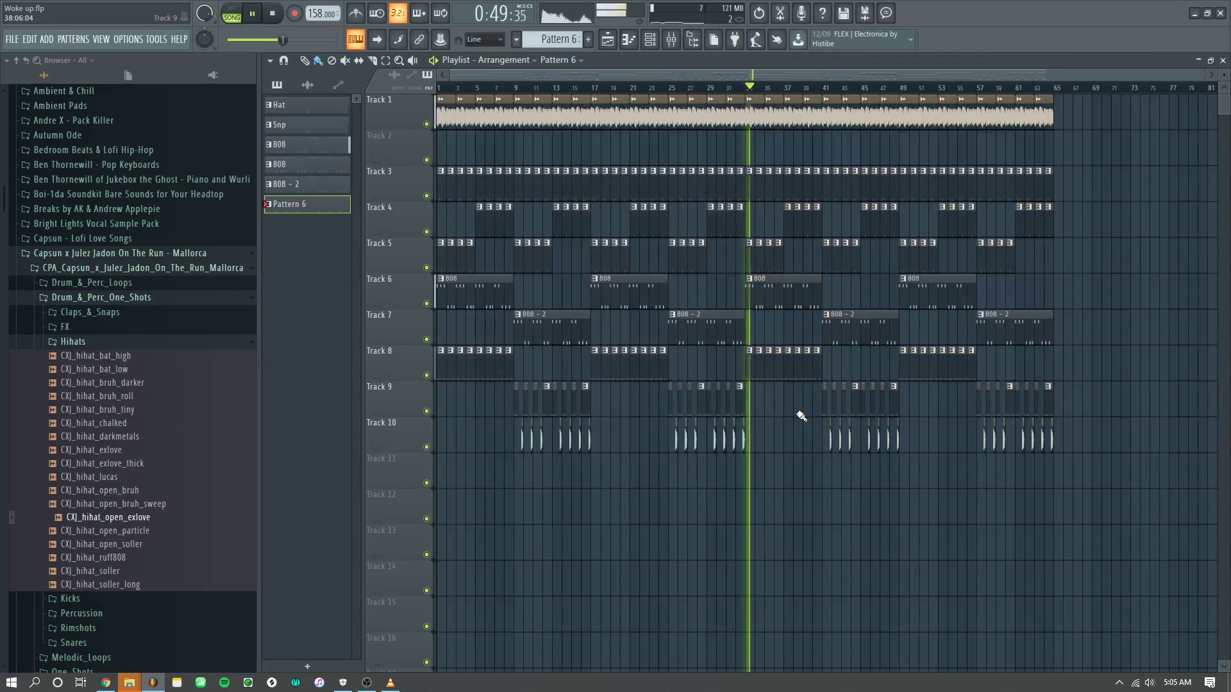
pyautogui.click(1028, 90)
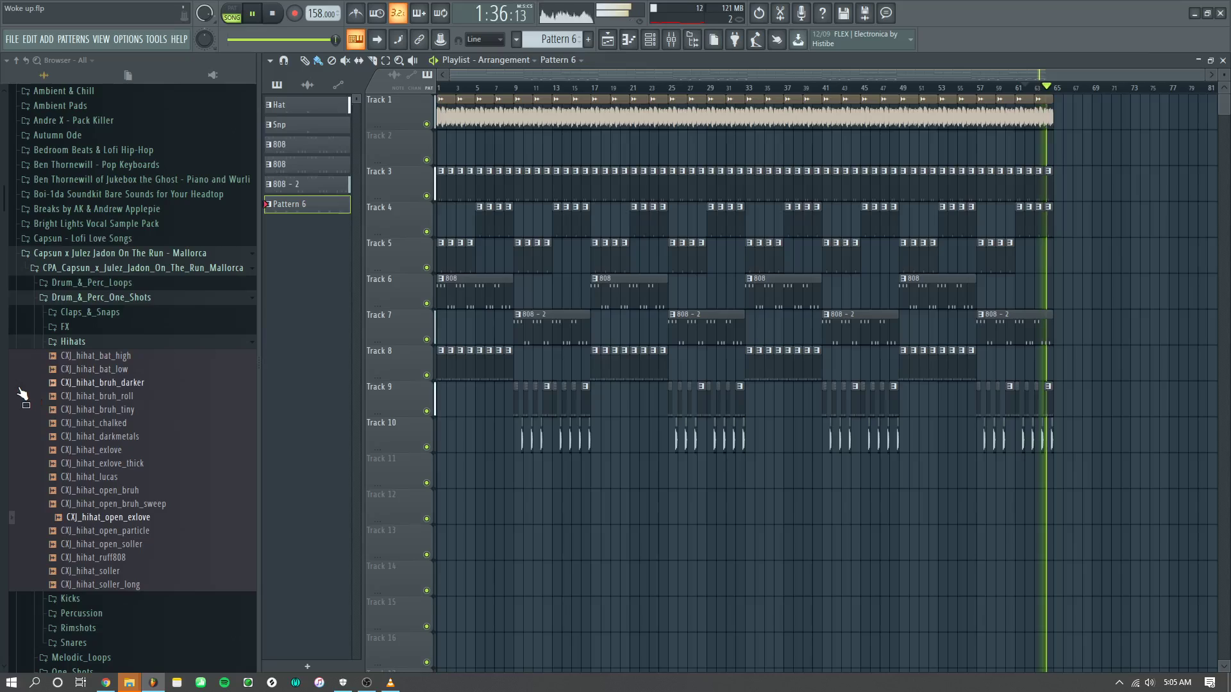
pyautogui.press('space')
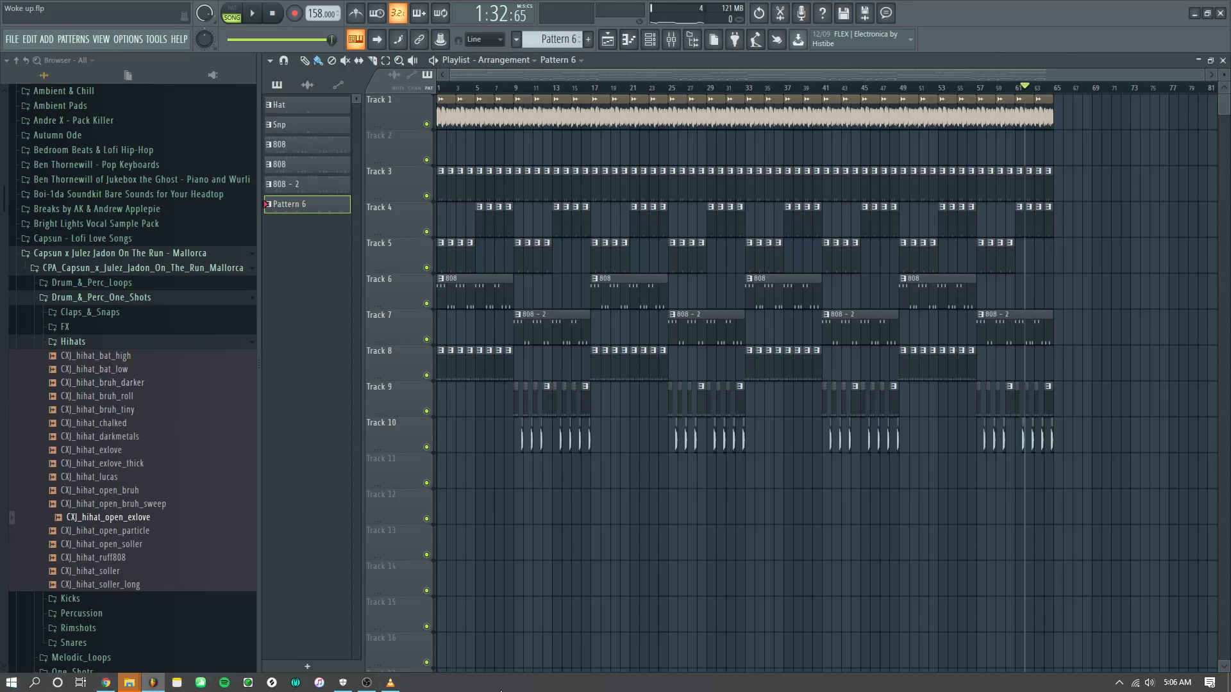
pyautogui.click(366, 683)
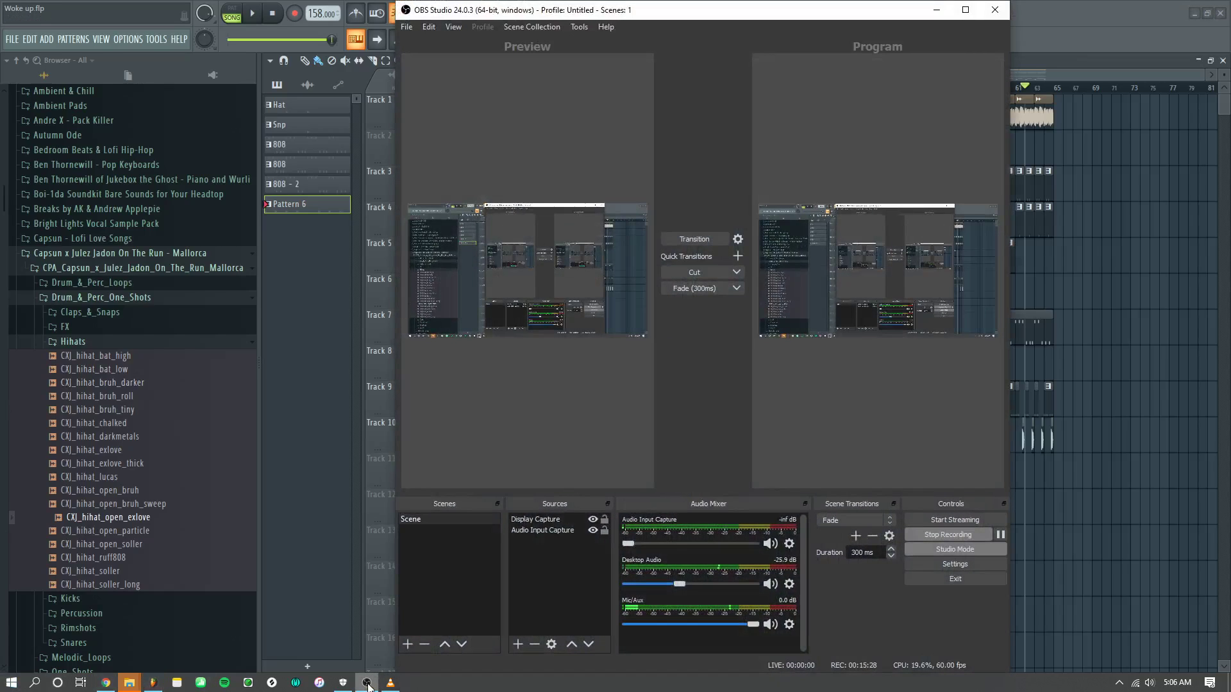